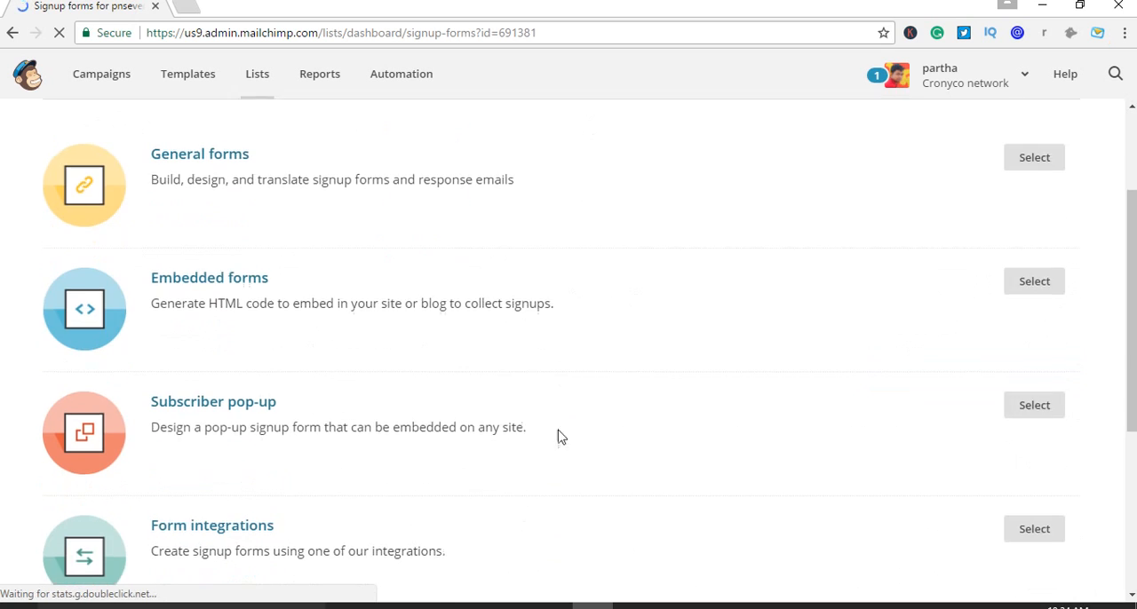
Open the general forms builder for the Pnsever_c_l list and go to its signup form layout
scroll(644, 432, up, 2)
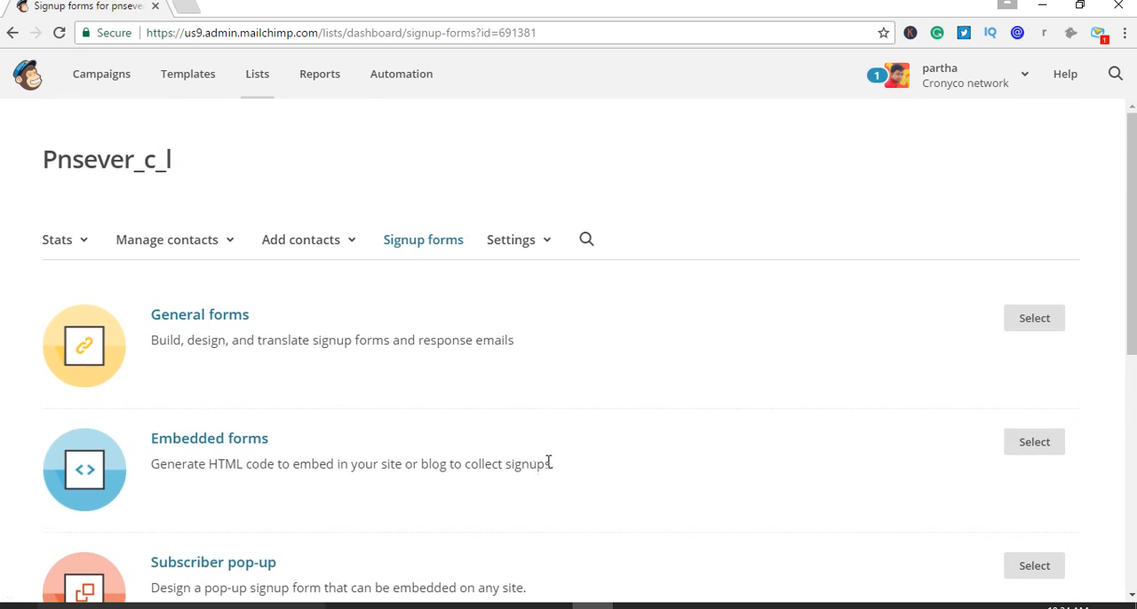
click(1021, 320)
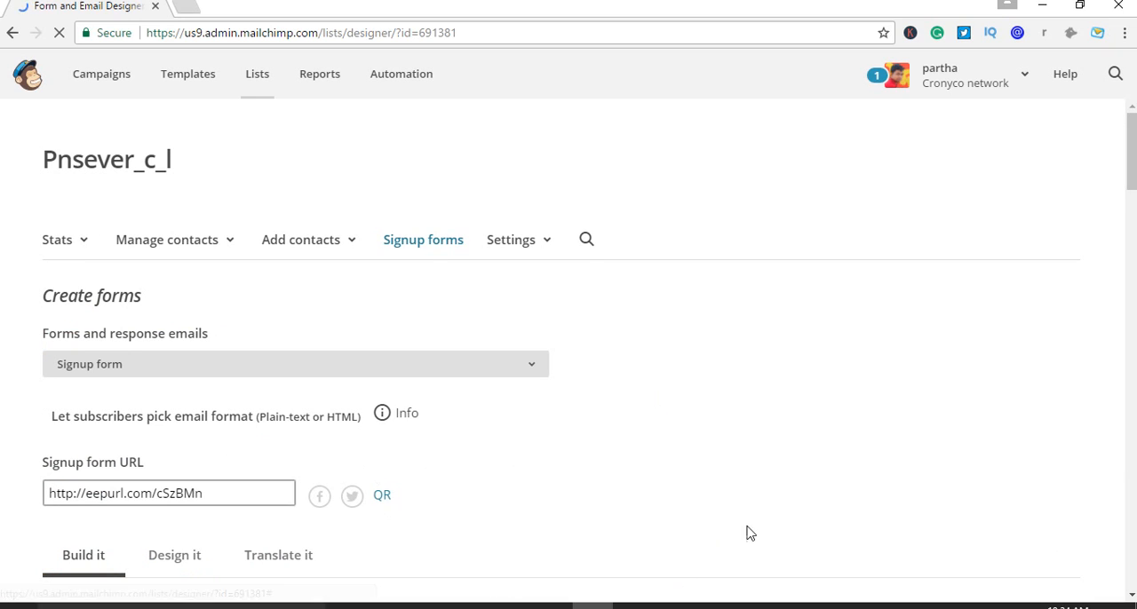
scroll(744, 487, down, 10)
scroll(695, 526, up, 3)
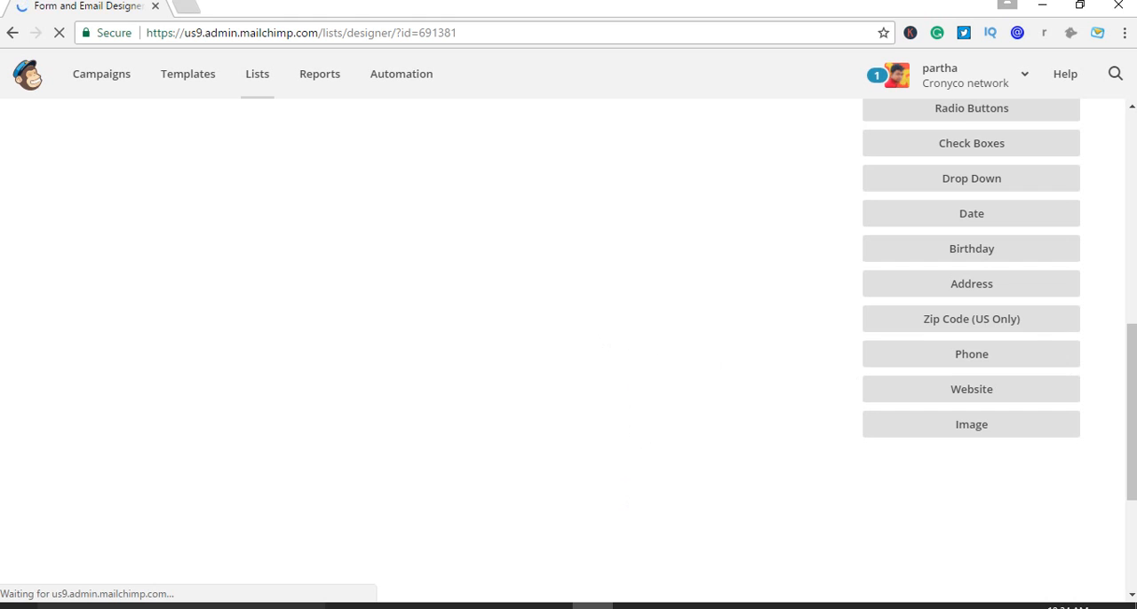
click(1126, 311)
drag(1132, 268, 1136, 414)
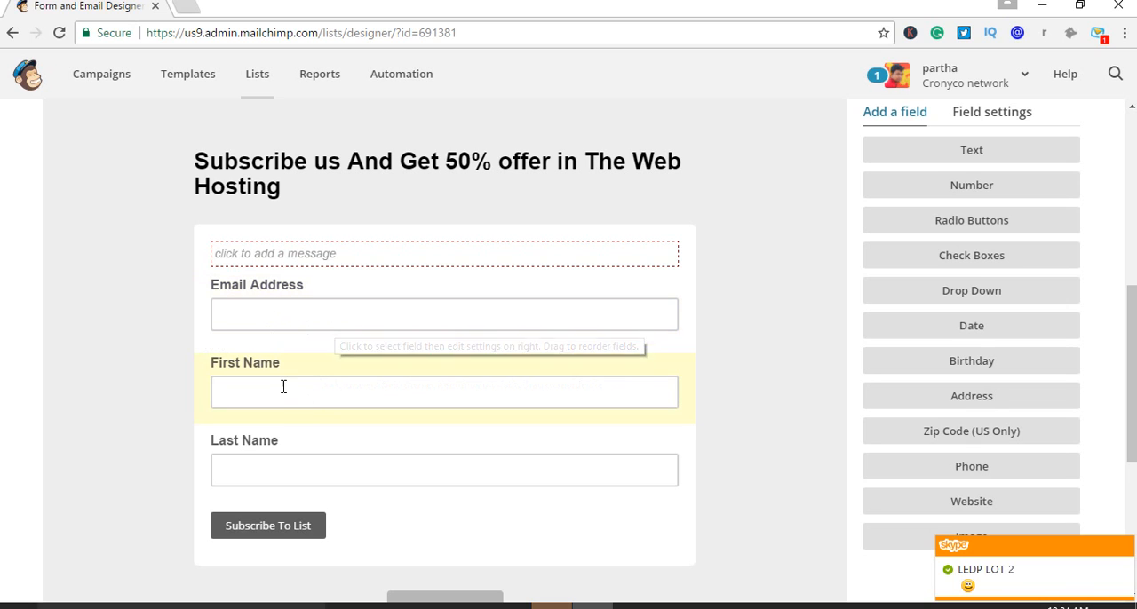
Delete the Last Name field from the signup form, confirming with DELETE
click(265, 480)
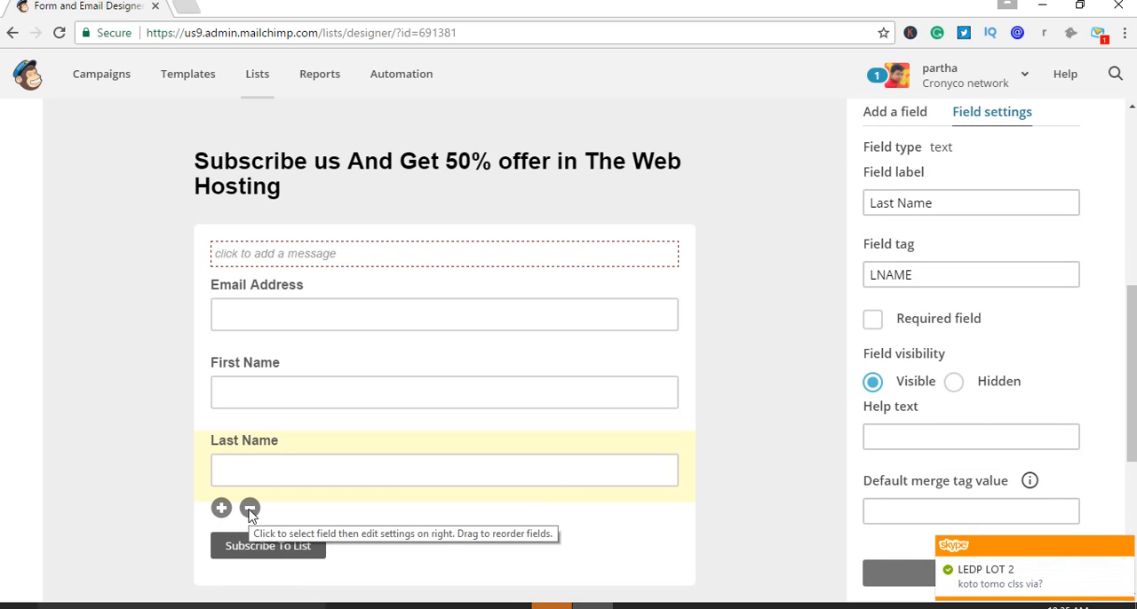
click(250, 508)
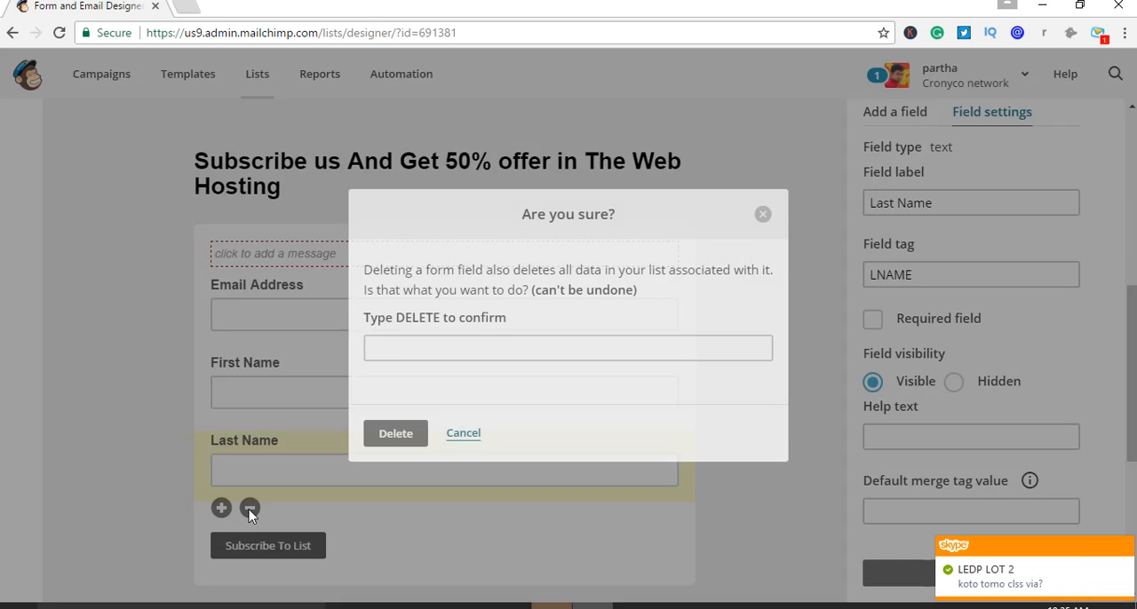
click(392, 347)
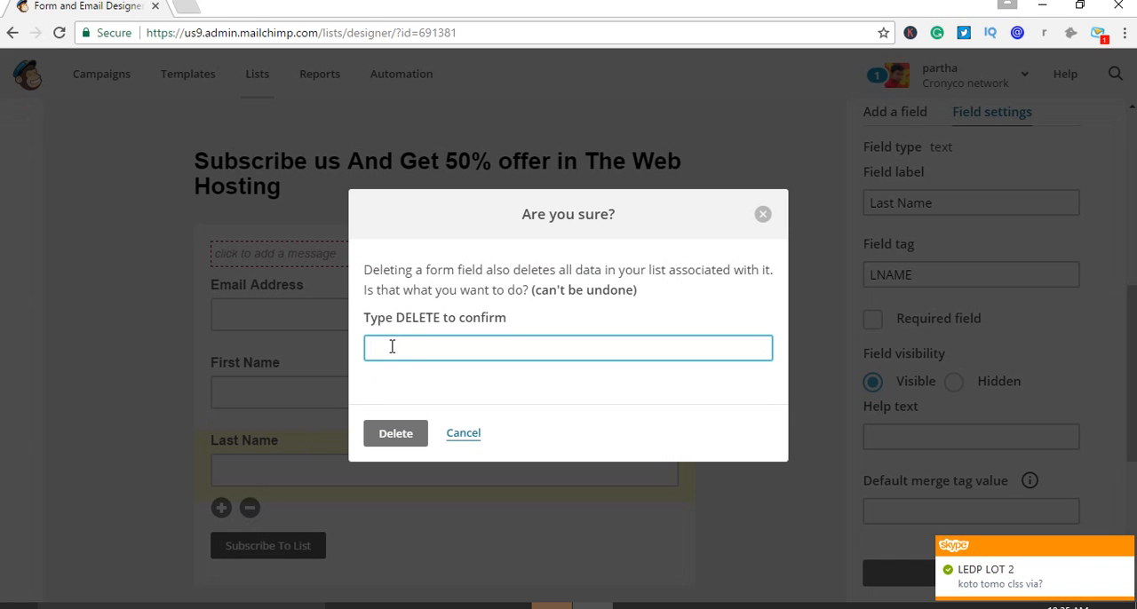
text(DELETE)
click(387, 435)
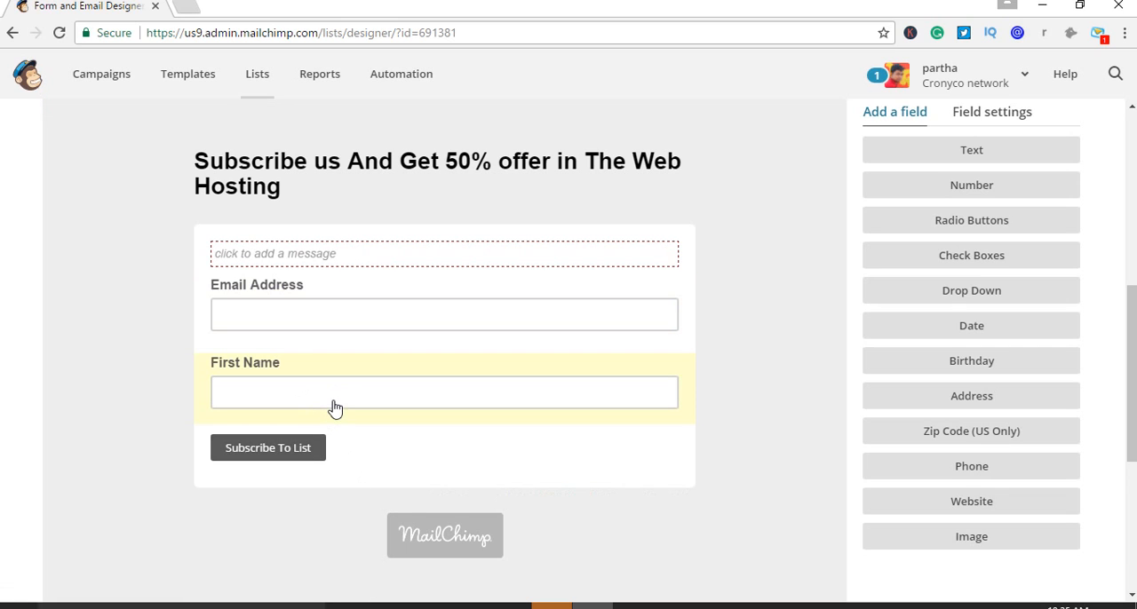
Remove the First Name field from the signup form, entering DELETE as the confirmation
click(370, 393)
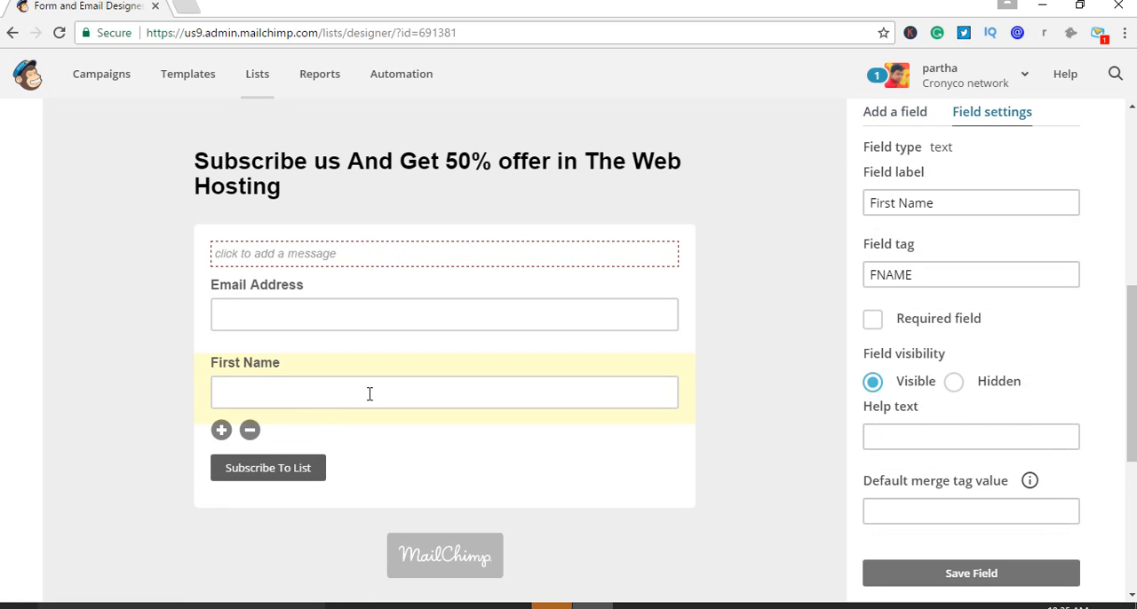
click(251, 432)
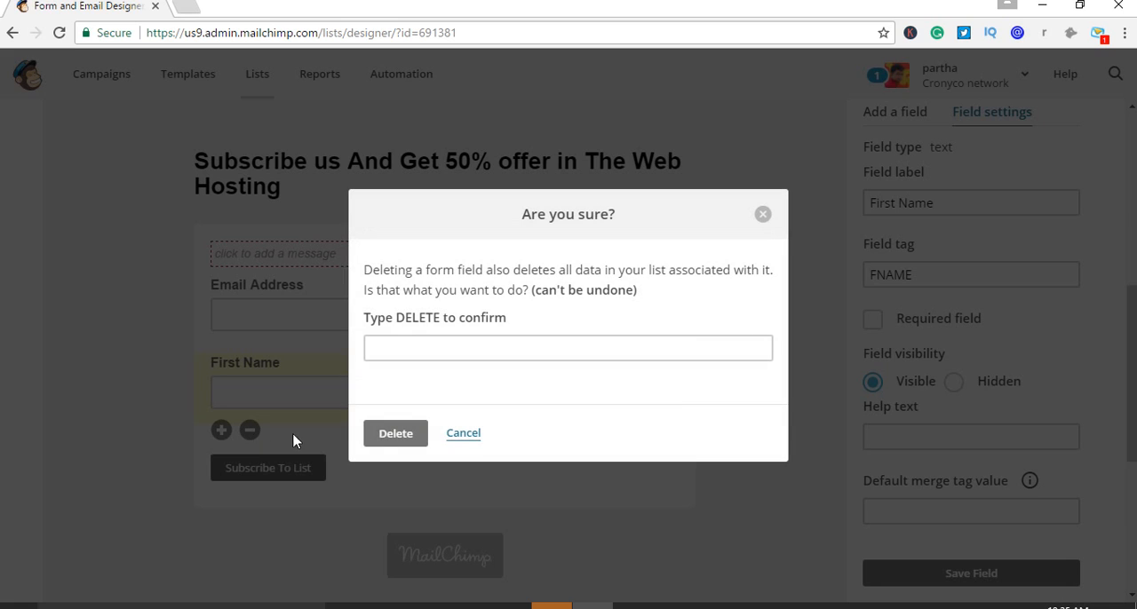
click(435, 348)
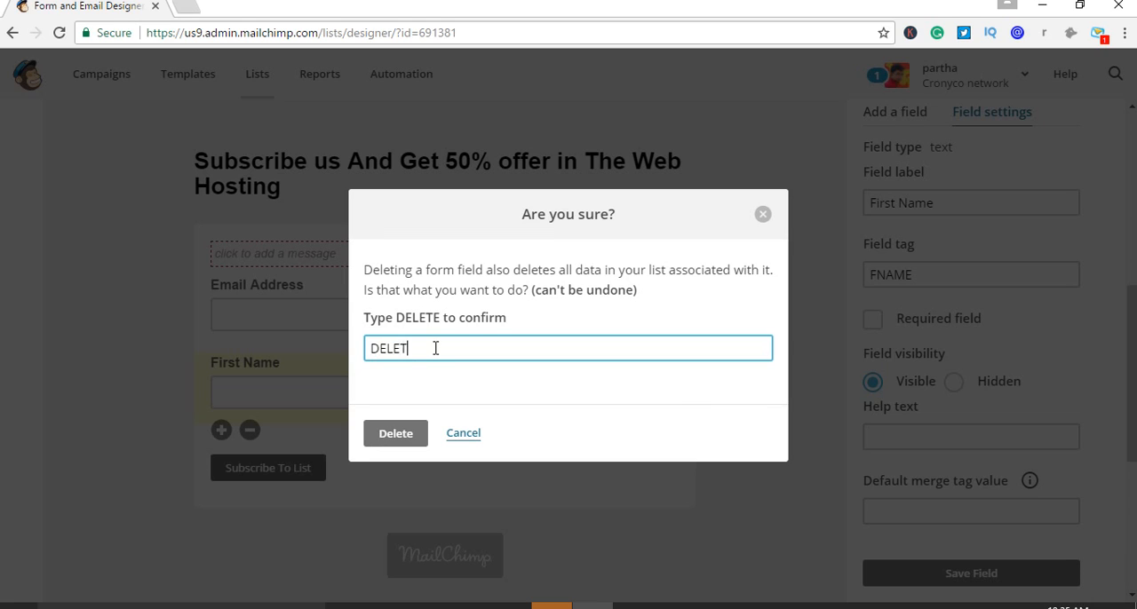
click(395, 433)
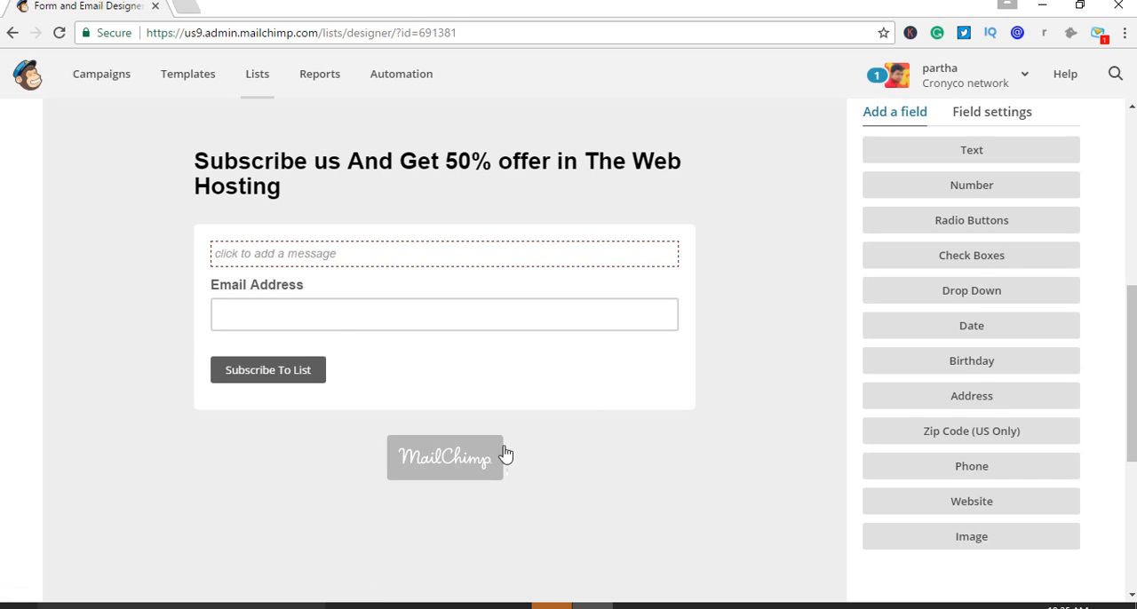
Check the Email Address field's settings and add a new text field below it on the signup form
click(345, 312)
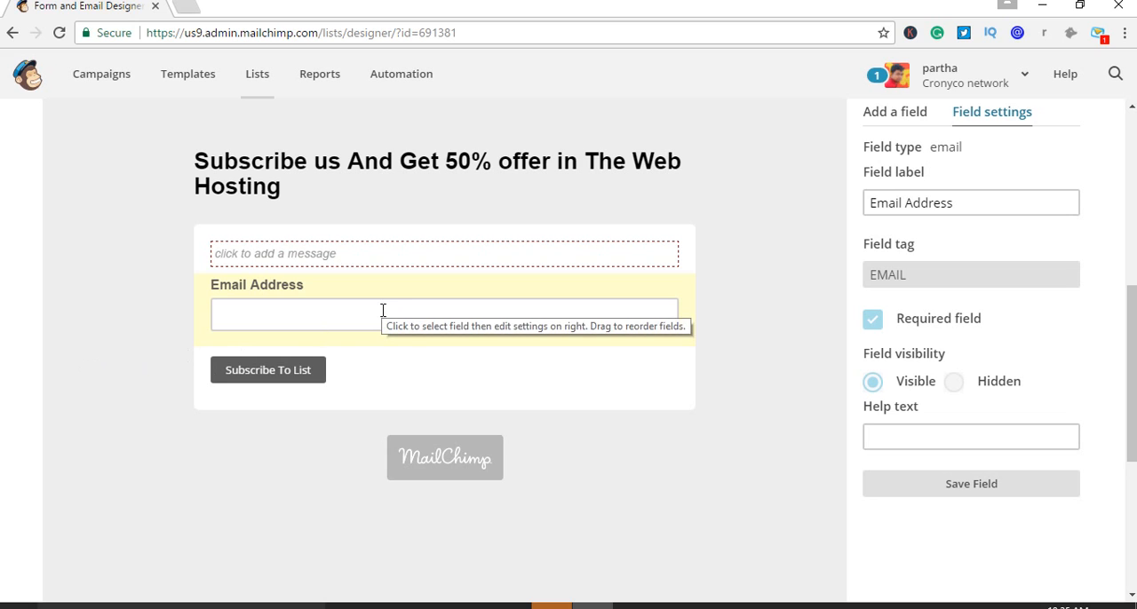
scroll(267, 542, down, 3)
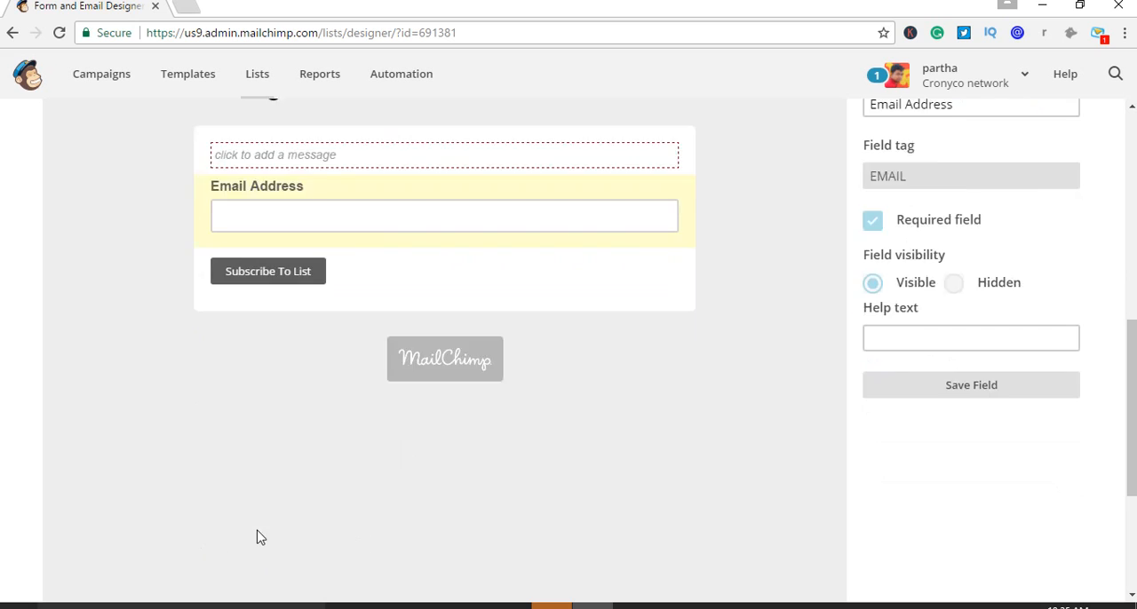
scroll(287, 526, up, 5)
scroll(606, 468, down, 3)
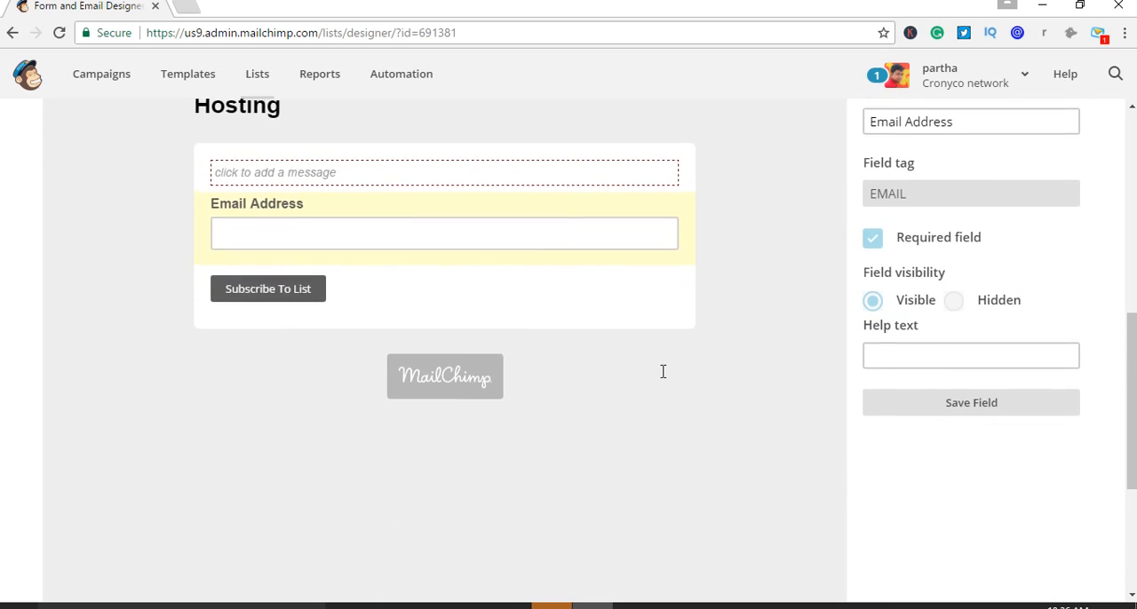
scroll(662, 370, up, 2)
click(900, 199)
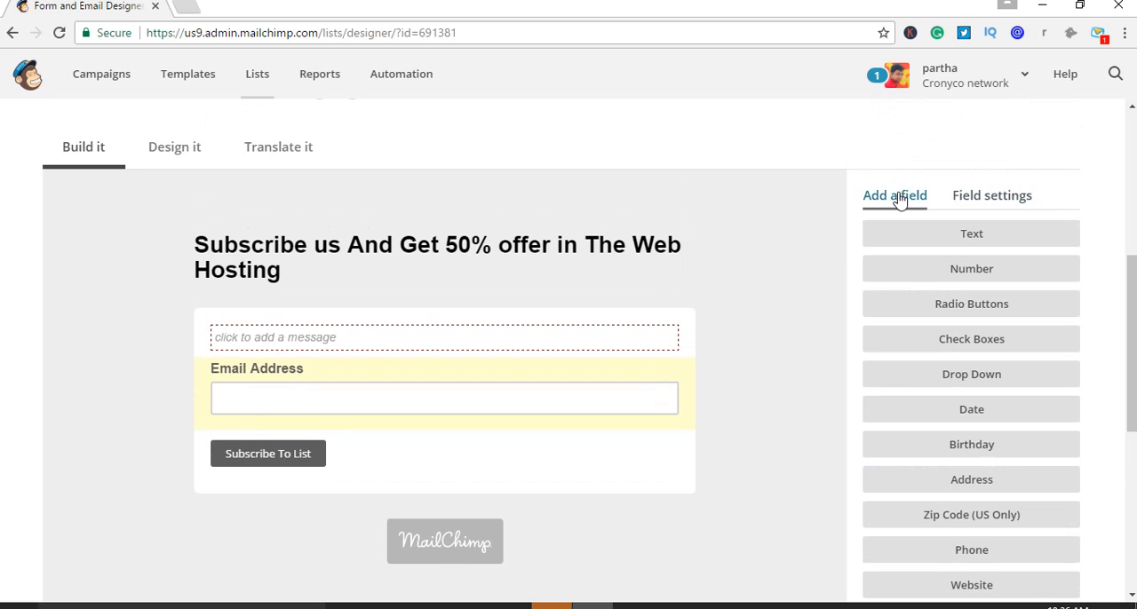
scroll(986, 320, down, 1)
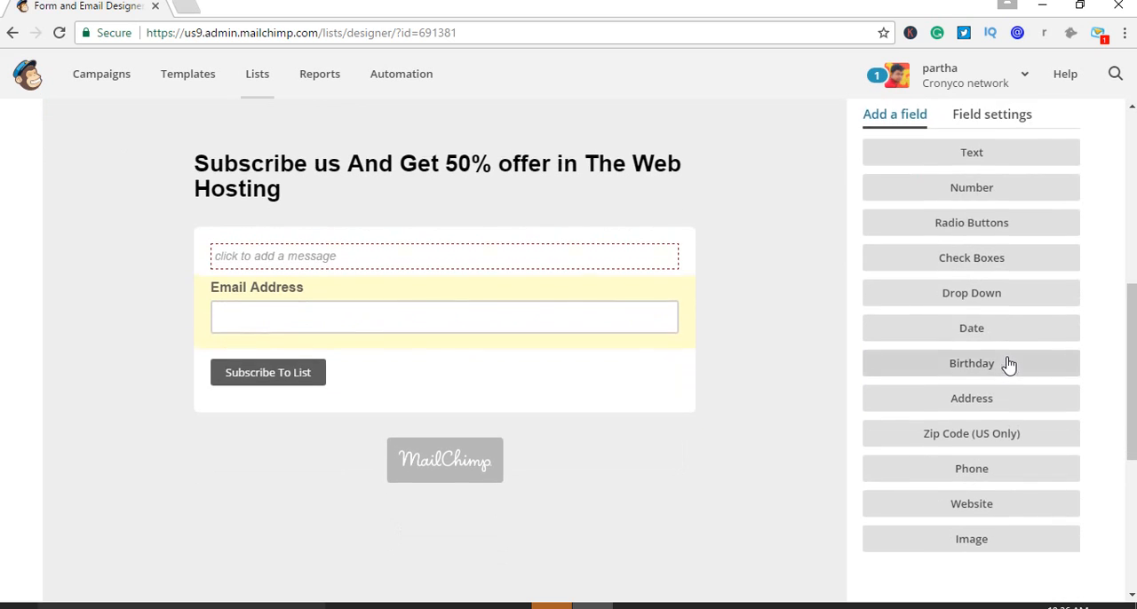
scroll(995, 338, up, 1)
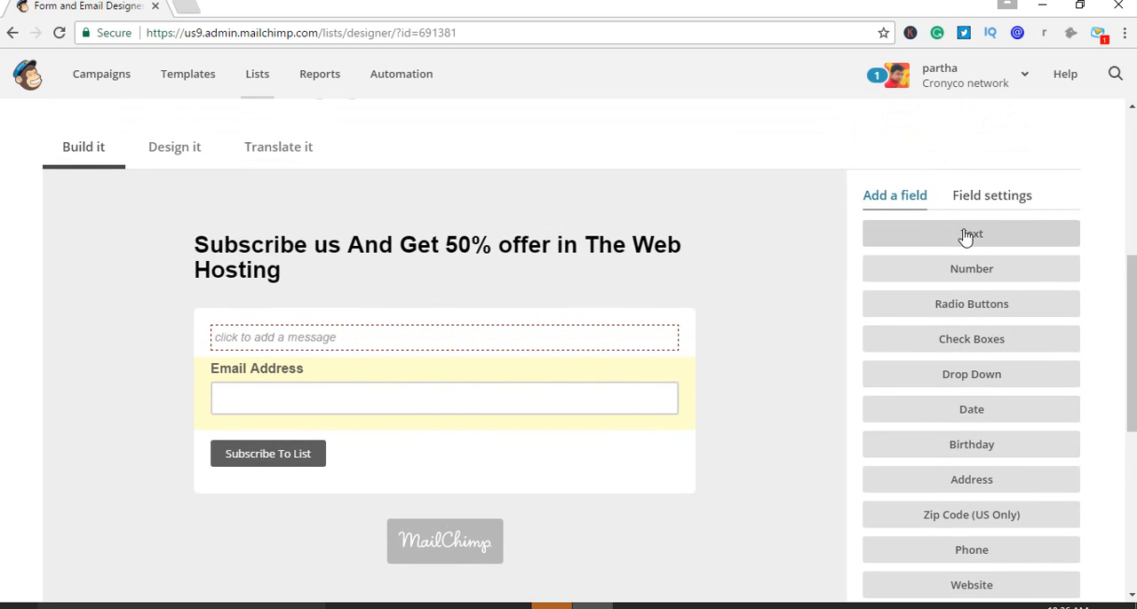
click(1009, 238)
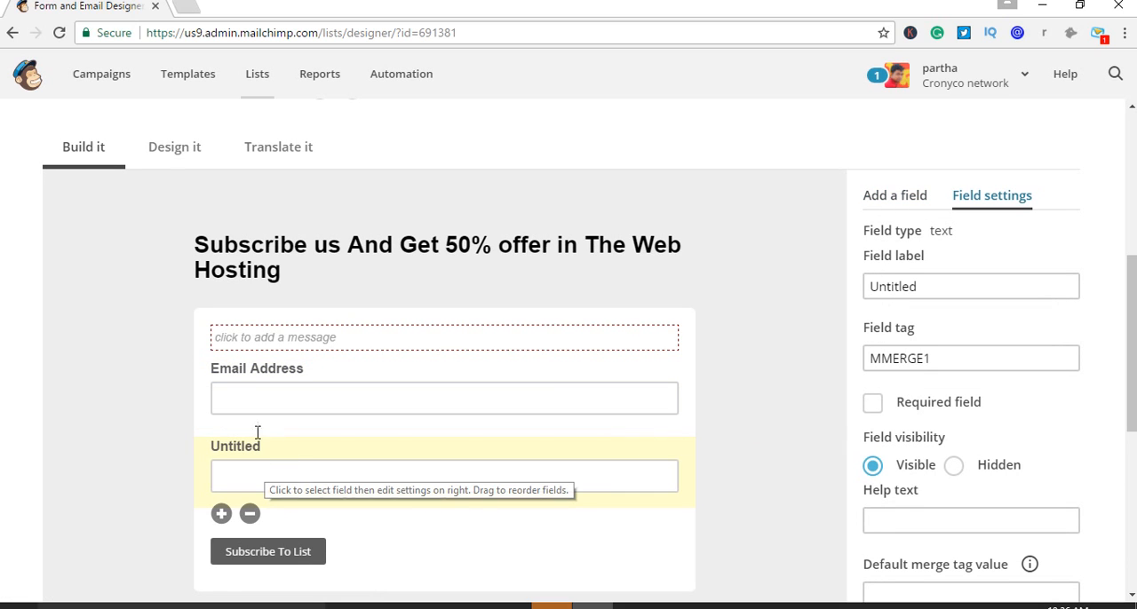
Set the label of the untitled text field to "Mobile Number"
drag(270, 449, 314, 485)
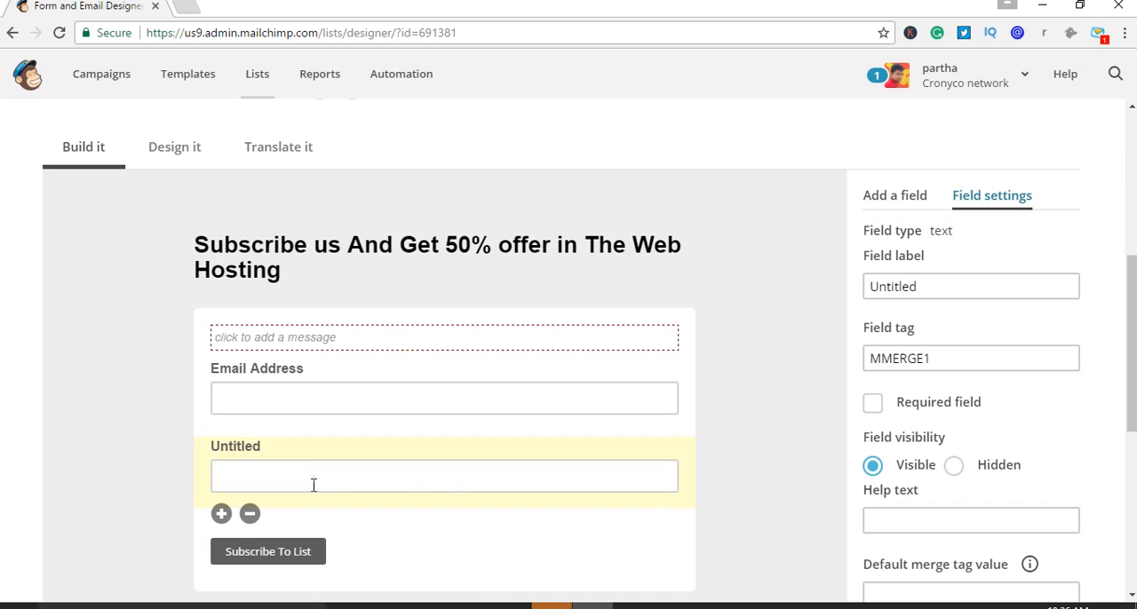
click(246, 450)
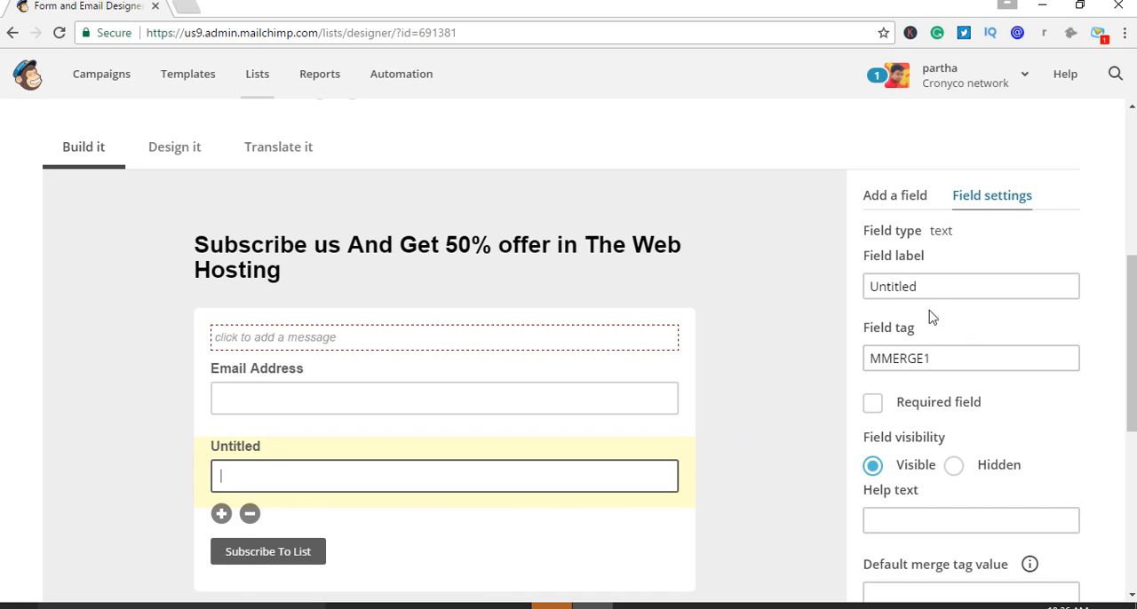
drag(919, 286, 851, 287)
key(BackSpace)
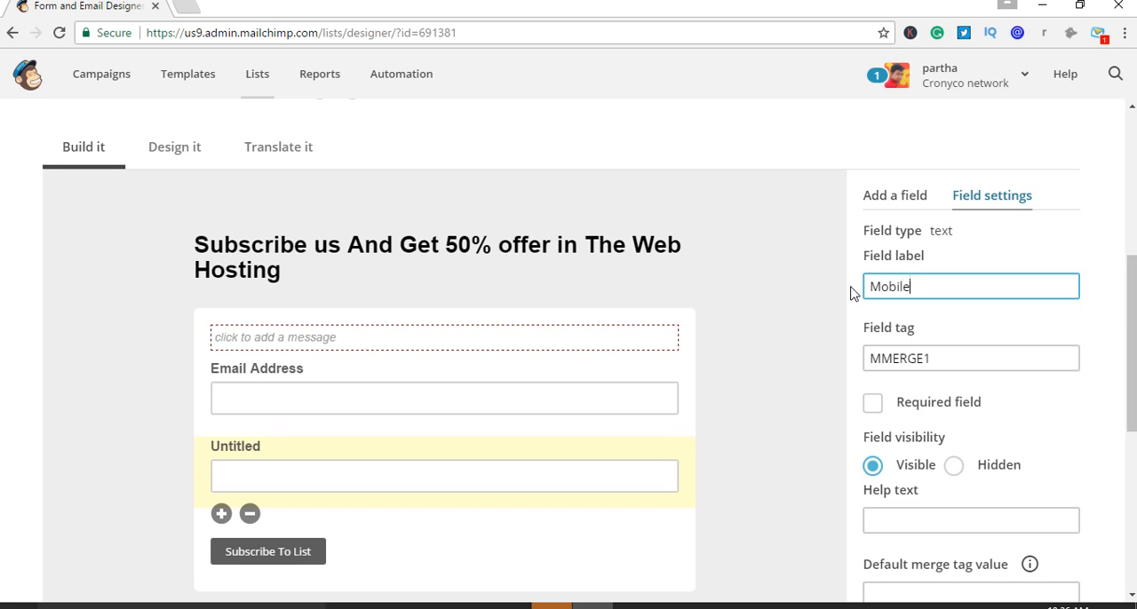
text(Mobile Number)
click(810, 421)
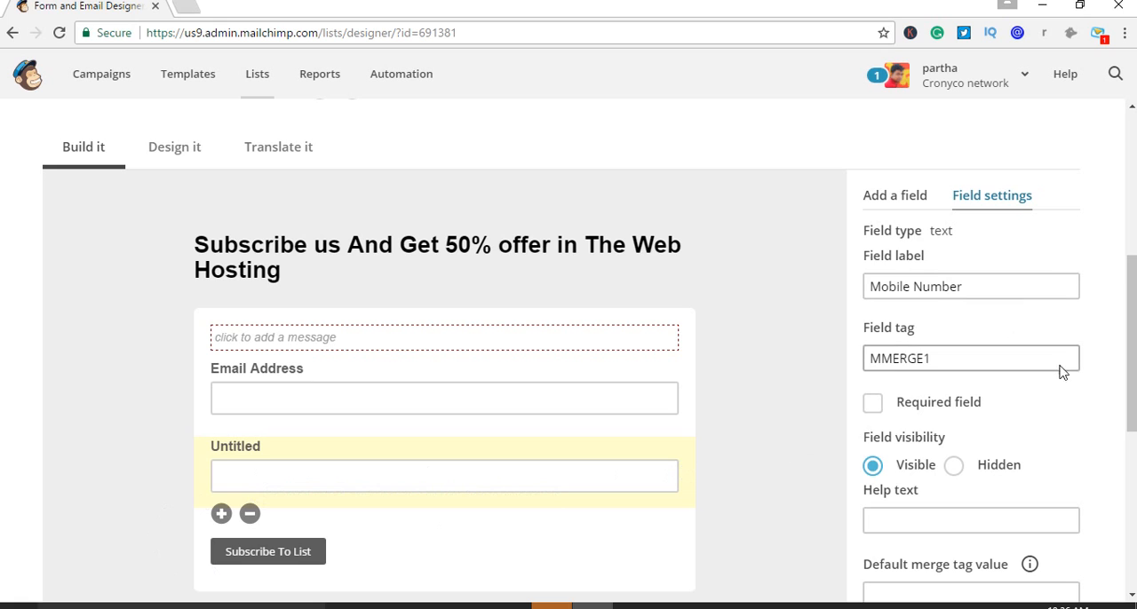
Mark the Mobile Number field as required and save the field
scroll(1059, 400, down, 2)
scroll(1051, 448, down, 3)
scroll(1048, 449, up, 4)
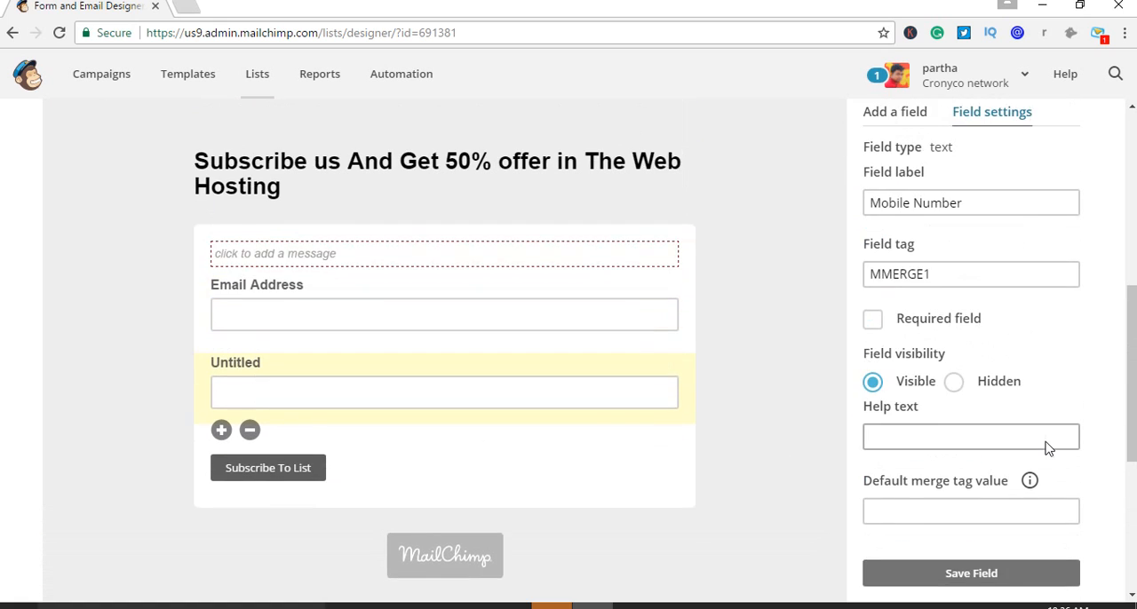
scroll(493, 378, down, 1)
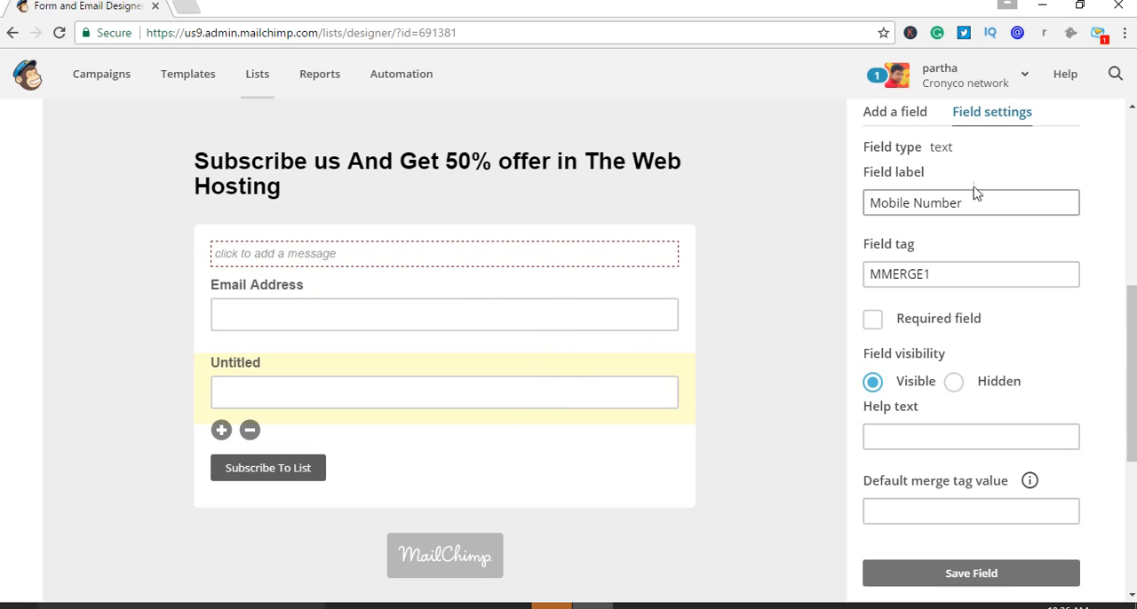
click(875, 322)
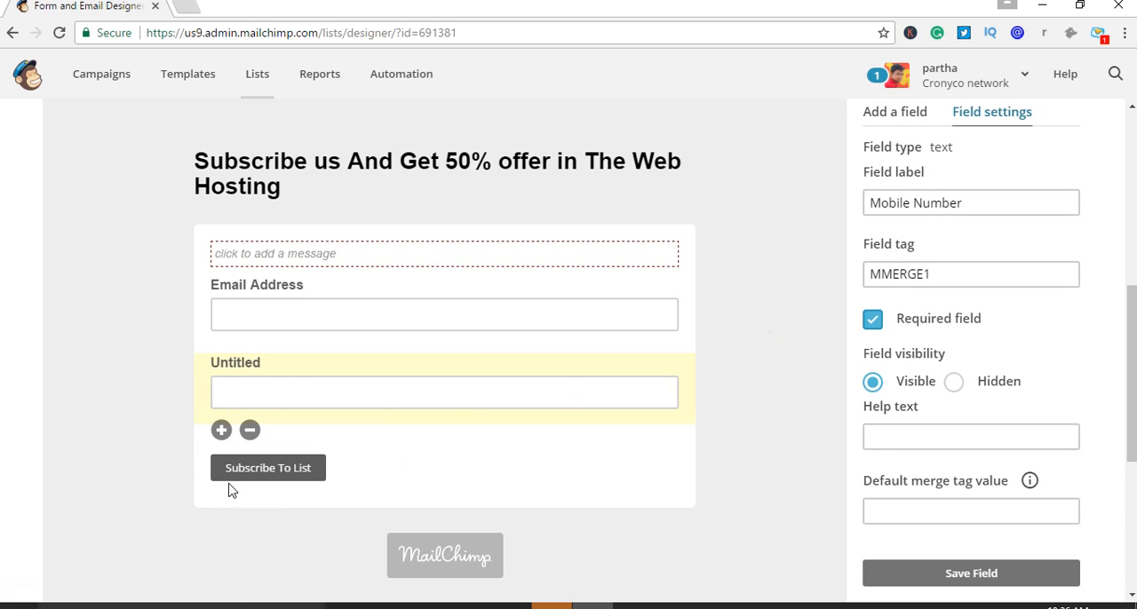
scroll(888, 502, down, 1)
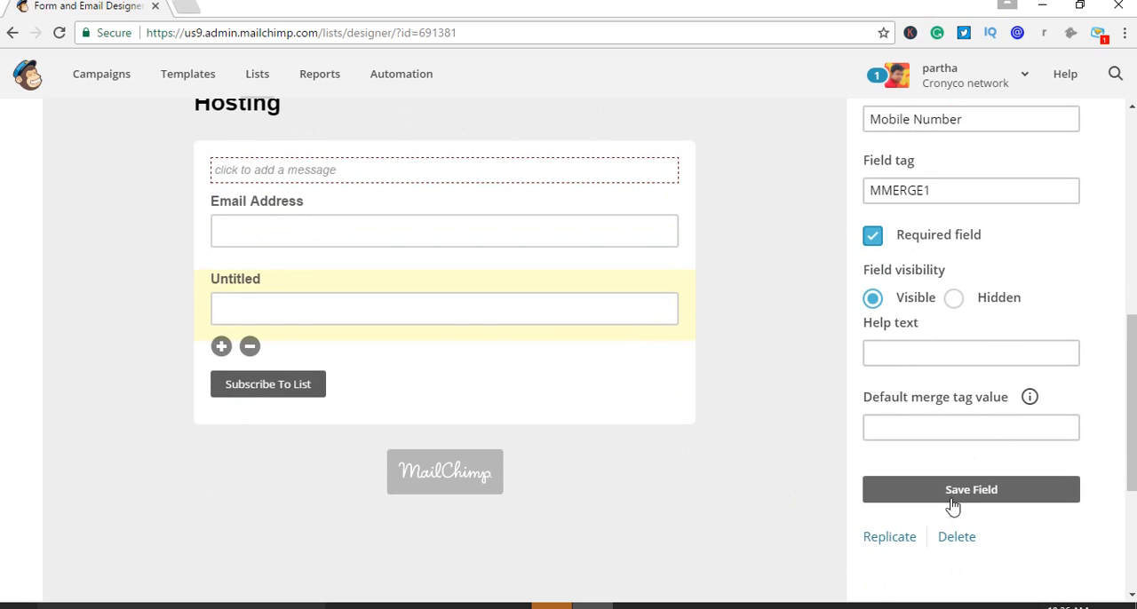
click(952, 506)
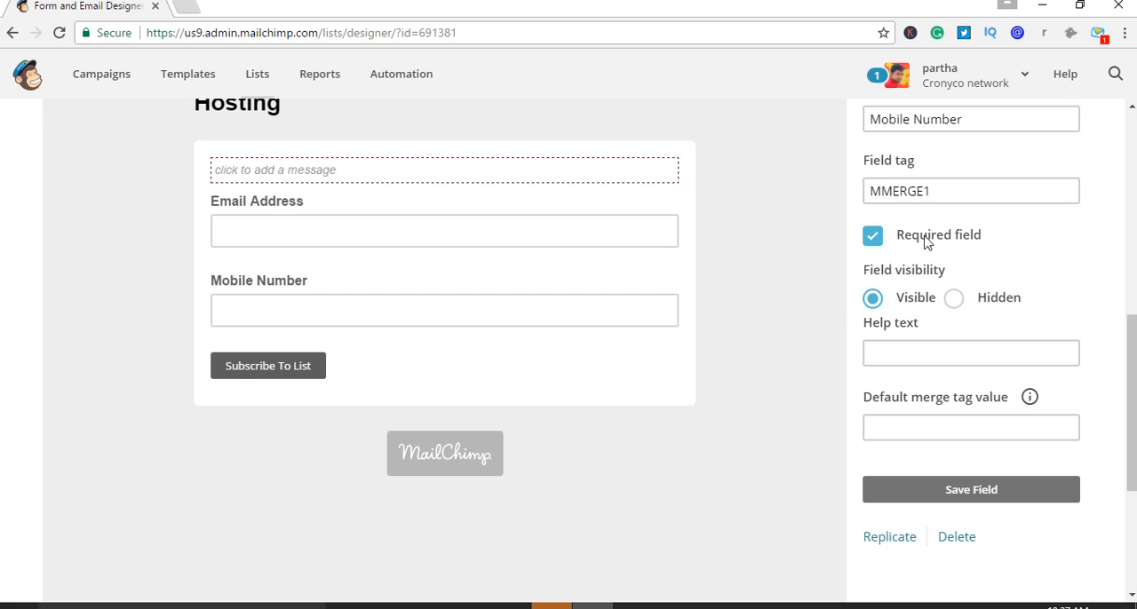
Make the Mobile Number field optional by turning off its required setting, and save the field
scroll(941, 253, up, 1)
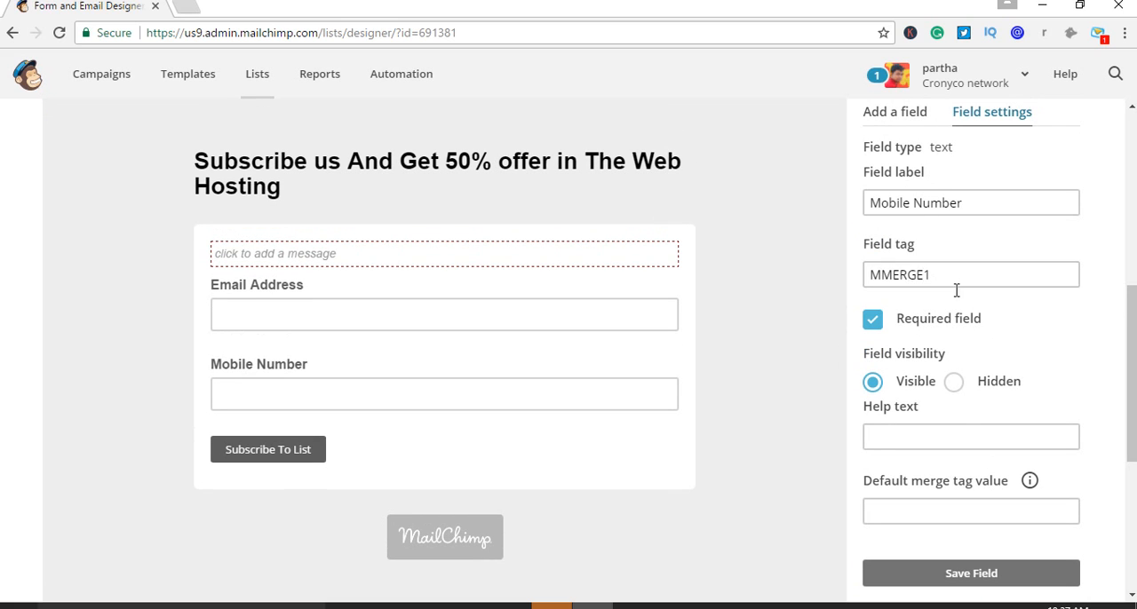
drag(954, 277, 847, 271)
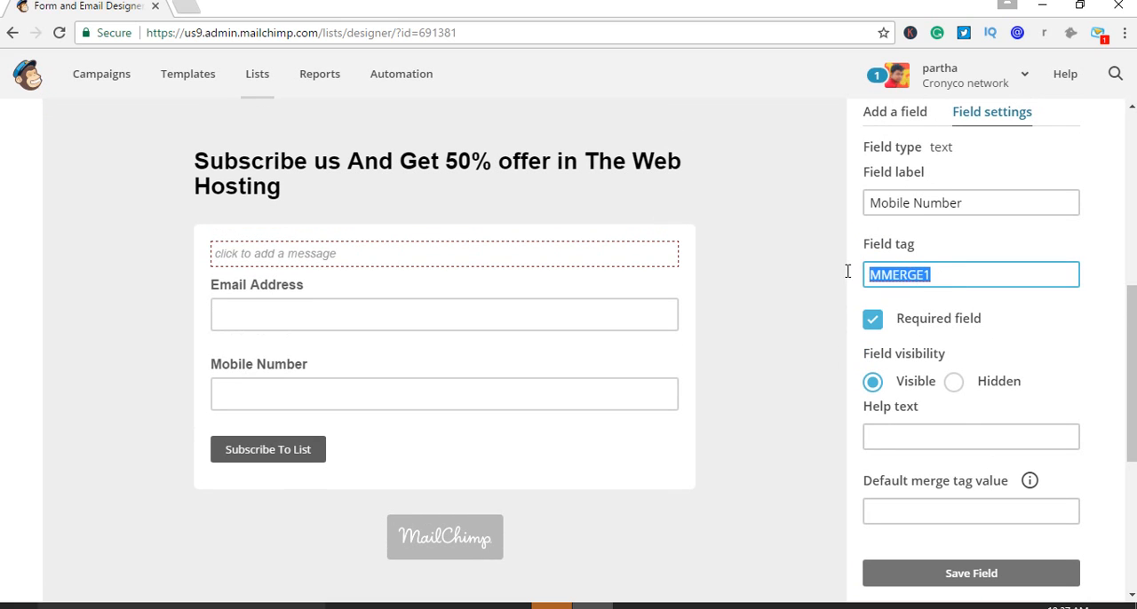
click(802, 323)
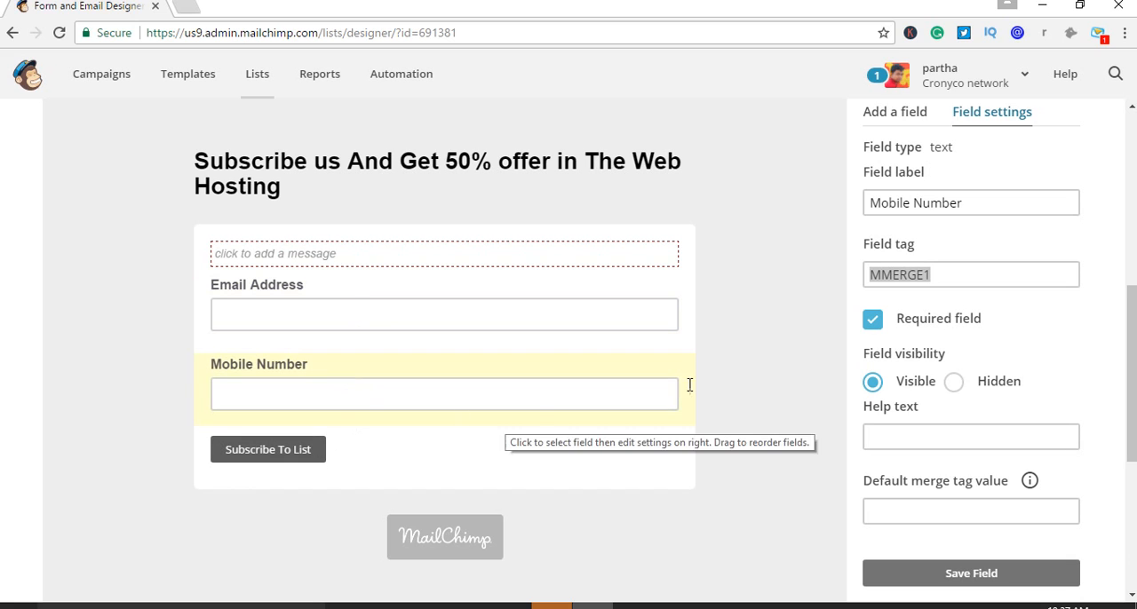
click(874, 322)
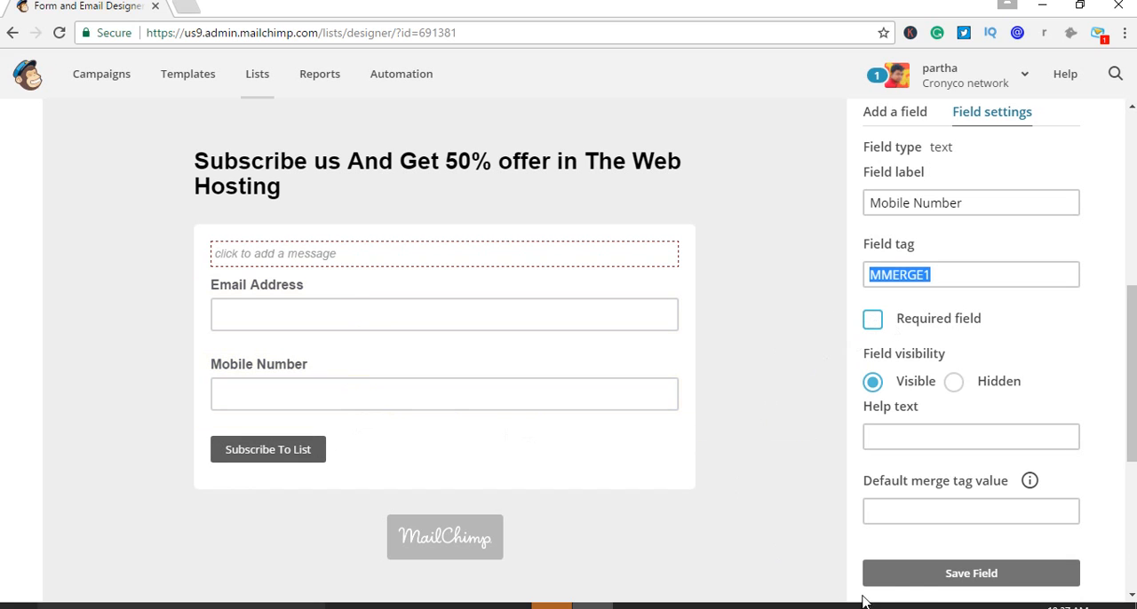
click(924, 584)
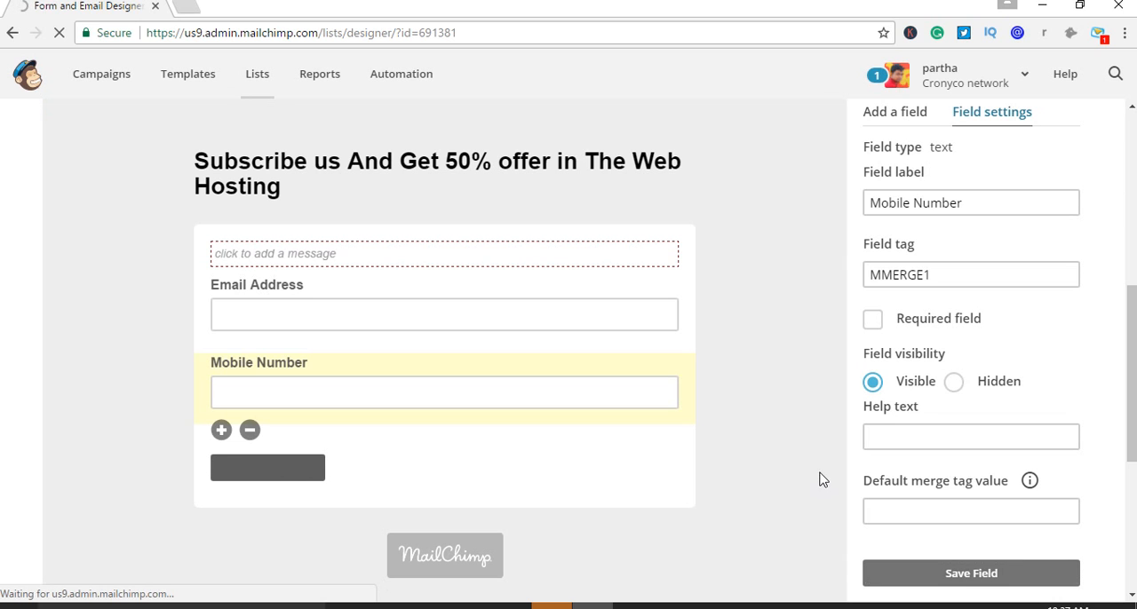
Add an Address field to the signup form below the Mobile Number field
scroll(1110, 376, up, 2)
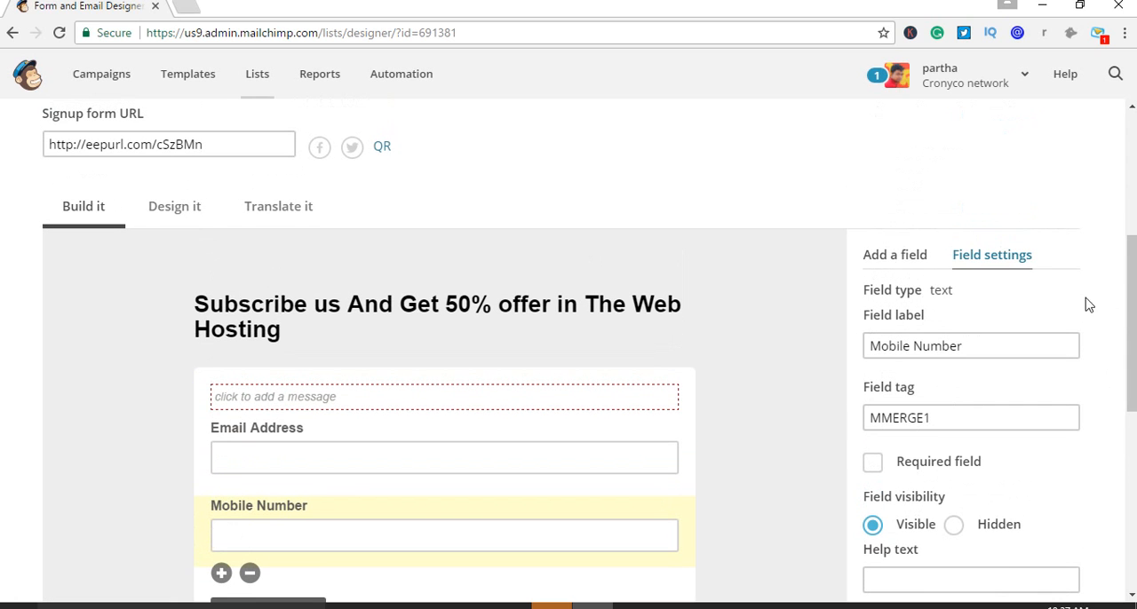
click(906, 265)
scroll(1001, 329, down, 1)
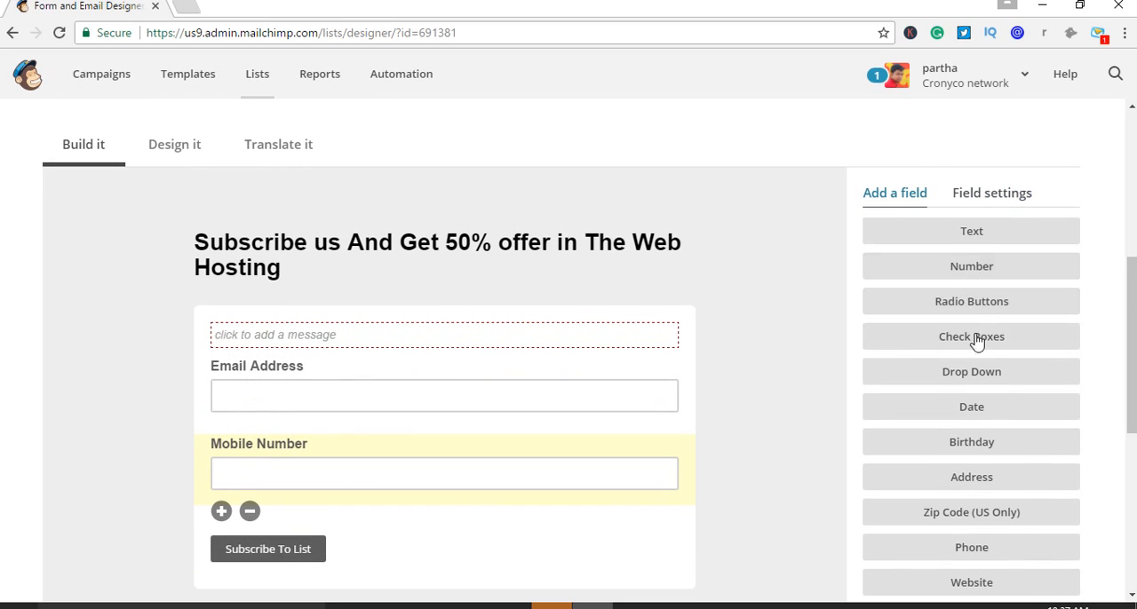
scroll(1051, 354, down, 1)
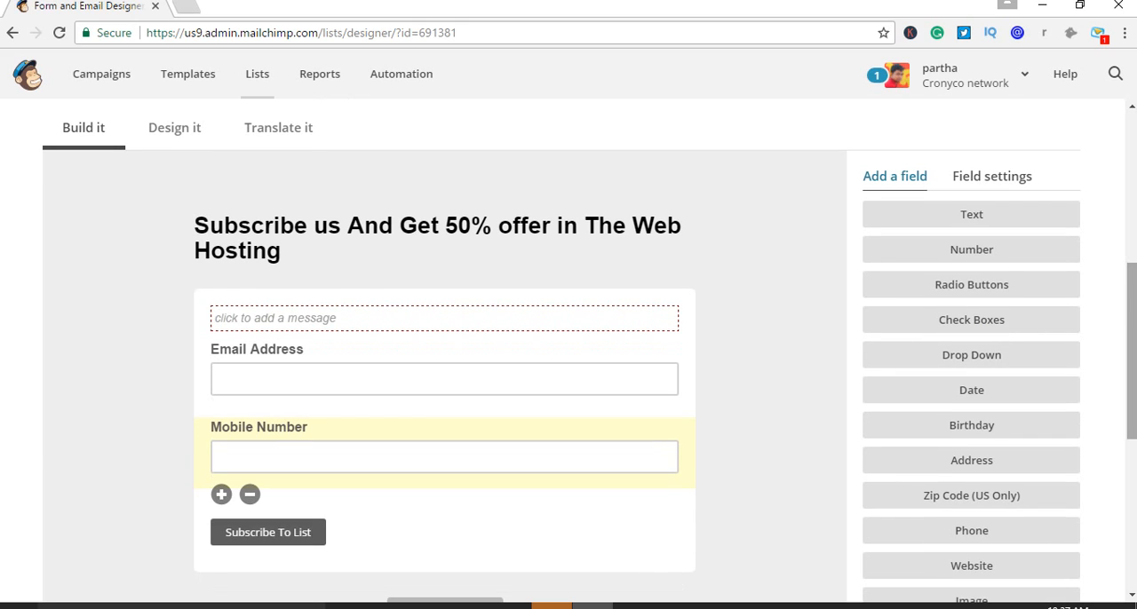
scroll(977, 355, down, 2)
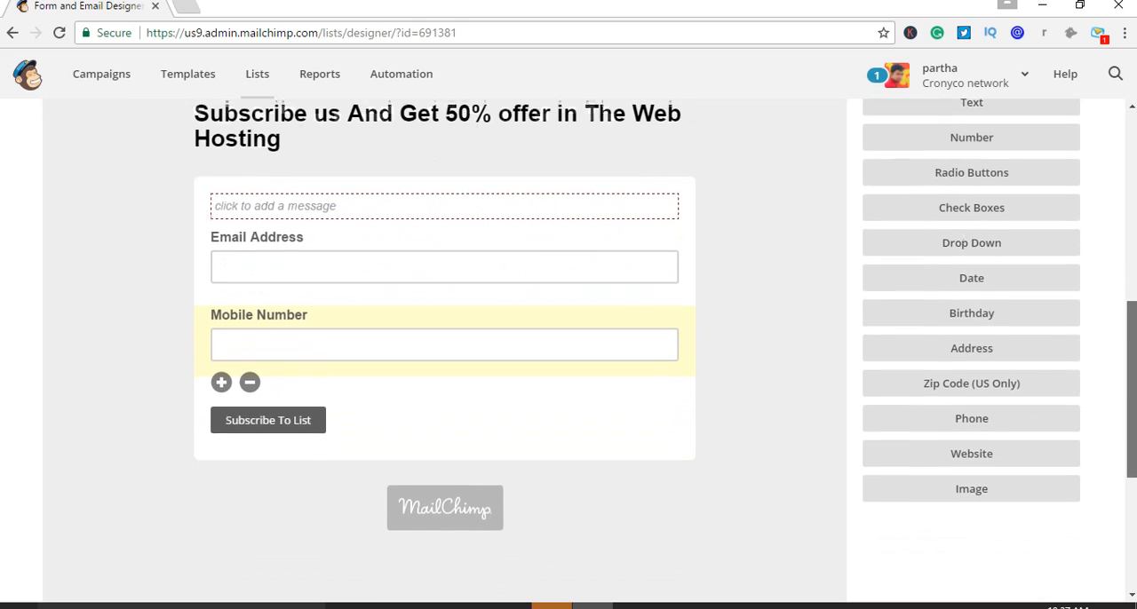
click(989, 347)
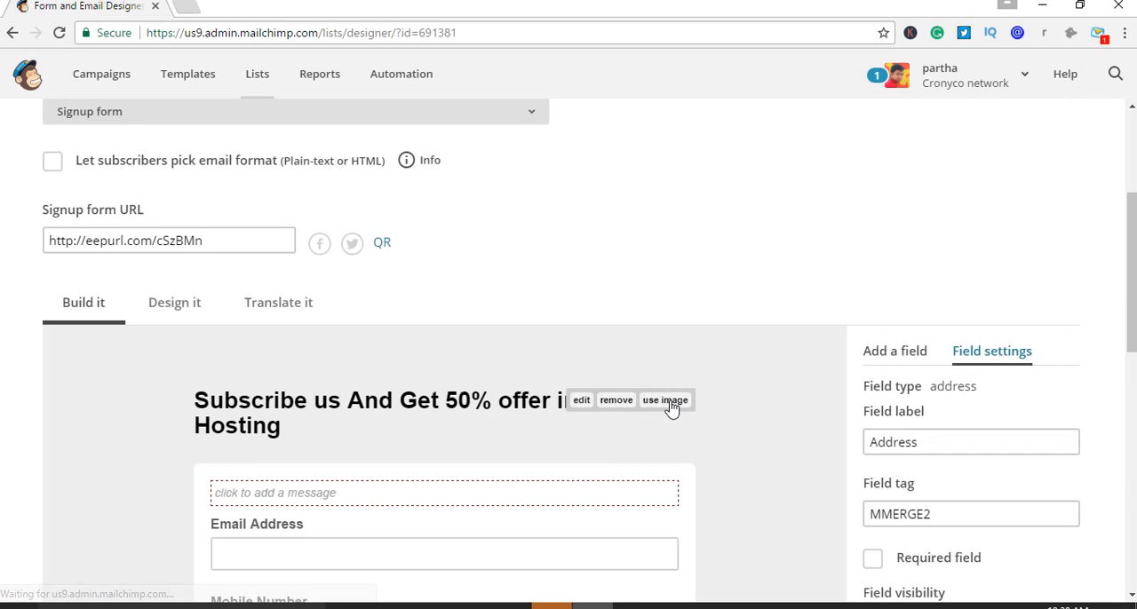
Examine the Address block's street, city, region, postal and country inputs on the signup form, along with its field settings
scroll(721, 447, down, 4)
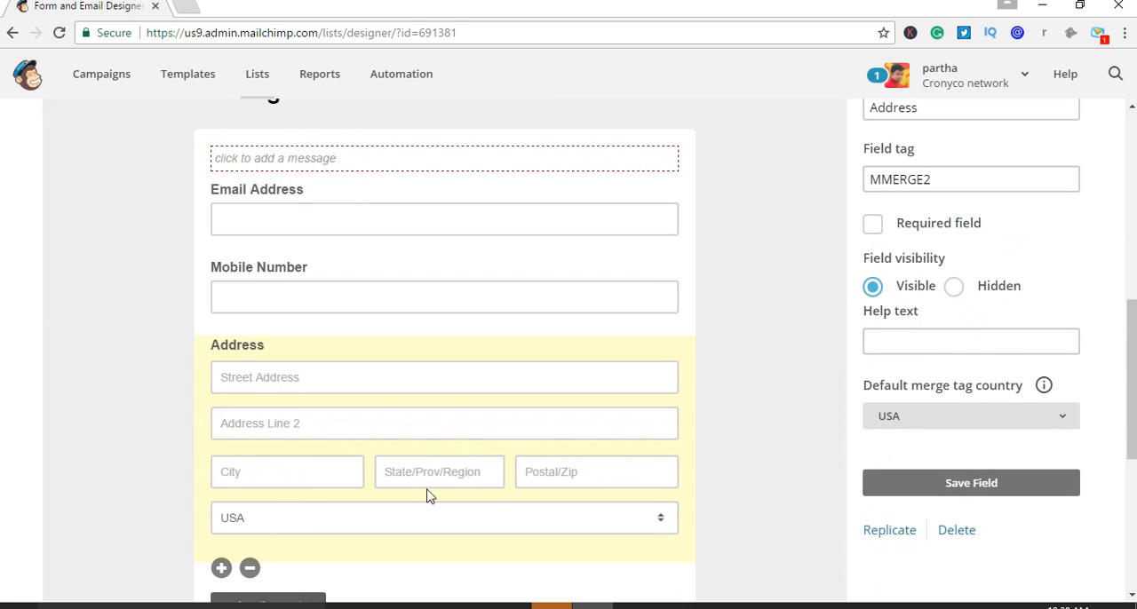
scroll(431, 494, down, 1)
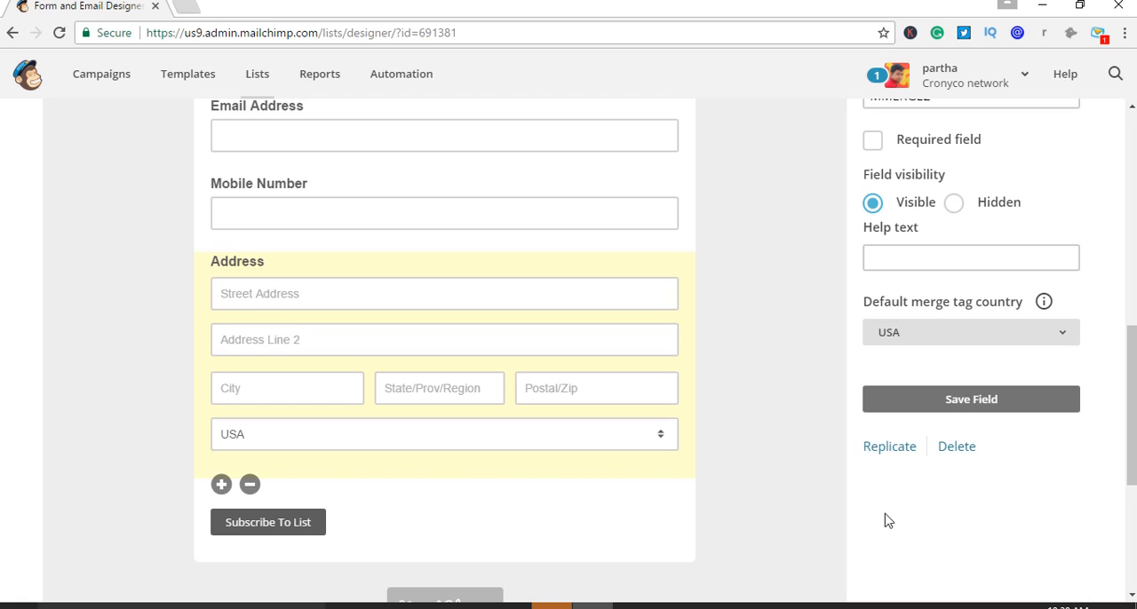
scroll(1008, 284, up, 2)
scroll(1000, 410, down, 1)
scroll(1012, 257, up, 2)
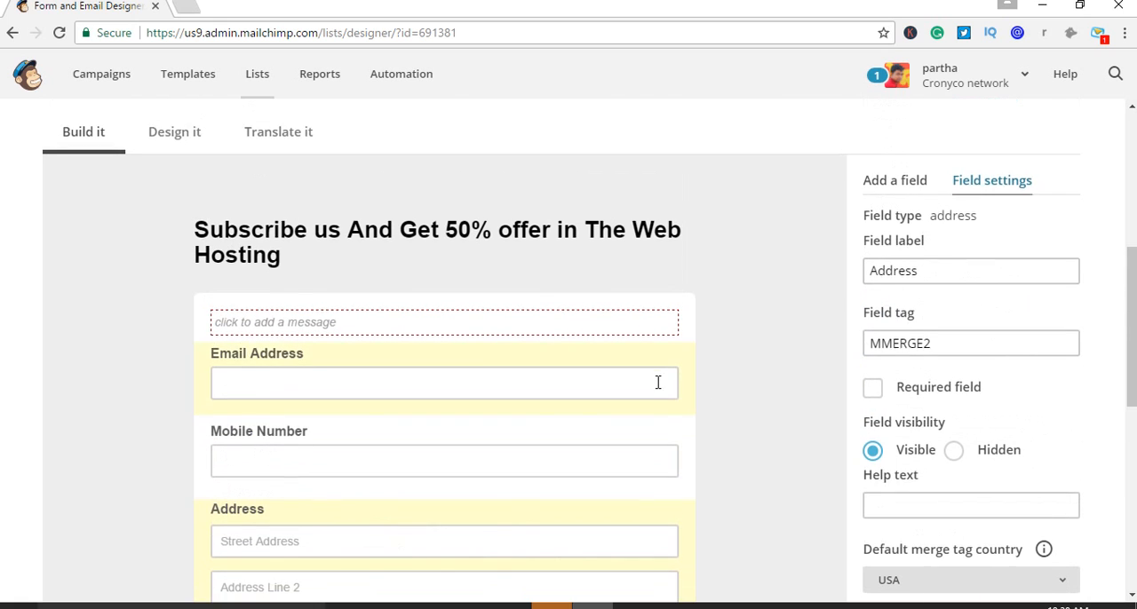
scroll(670, 380, down, 3)
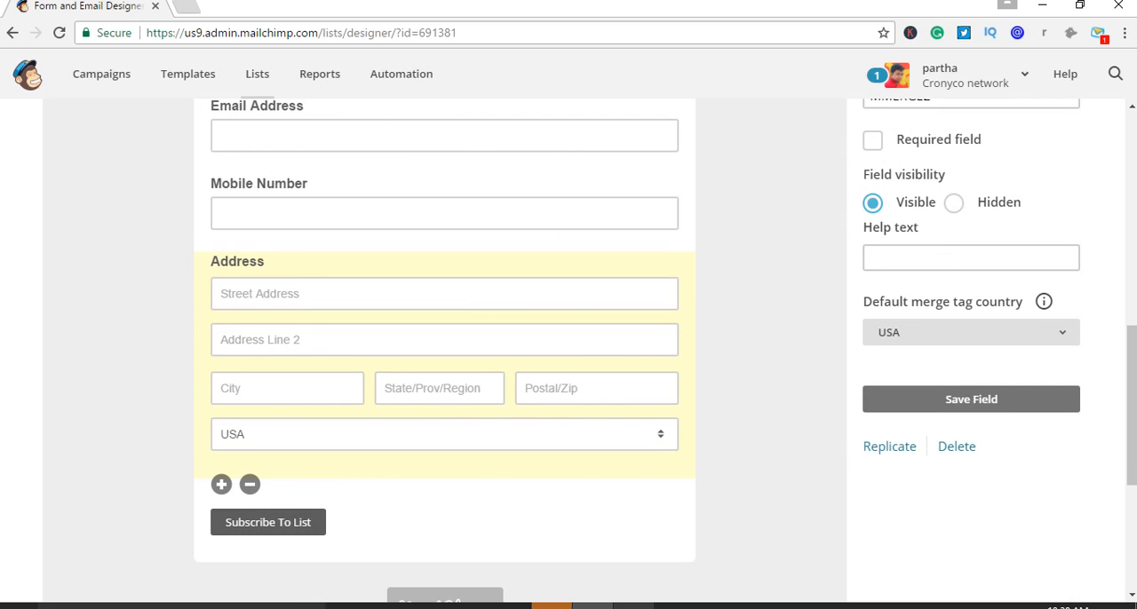
click(633, 606)
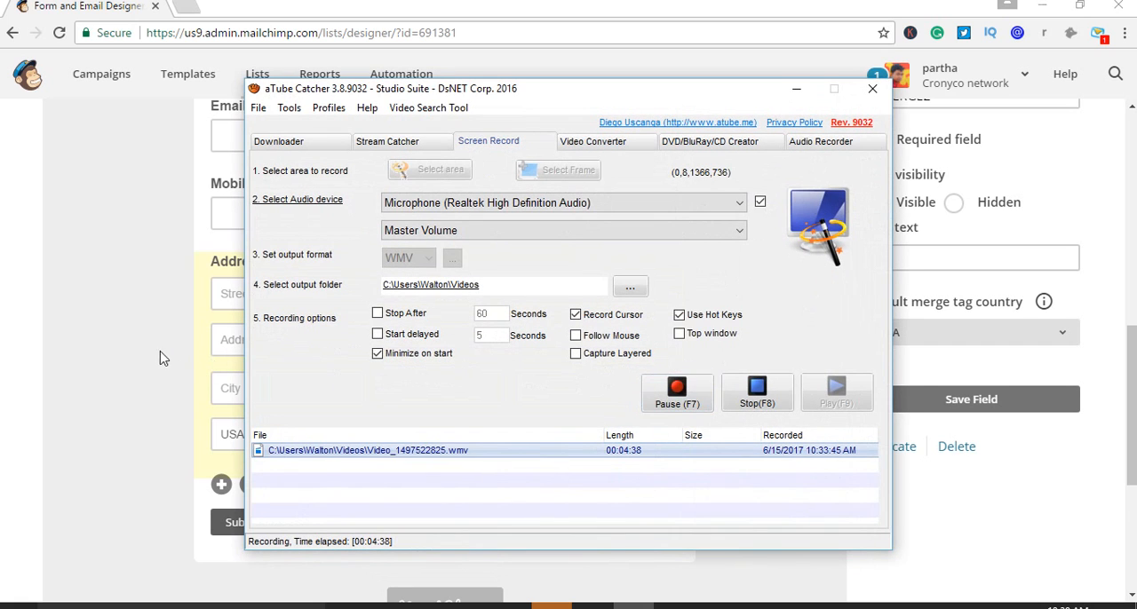
click(135, 362)
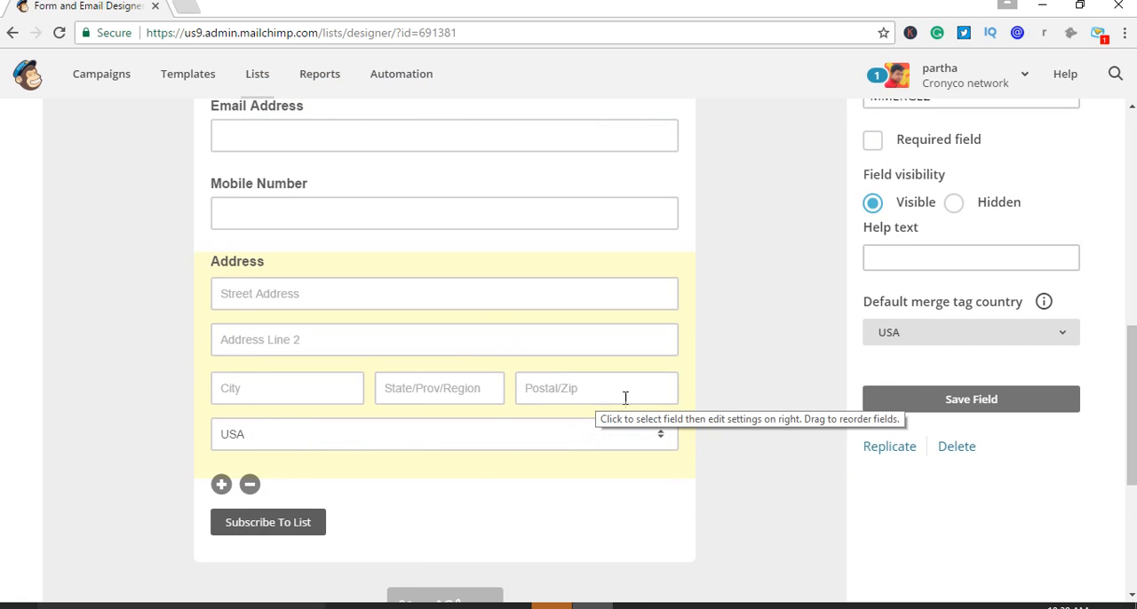
Look through the account's saved email templates and try to start a new template
scroll(307, 338, up, 2)
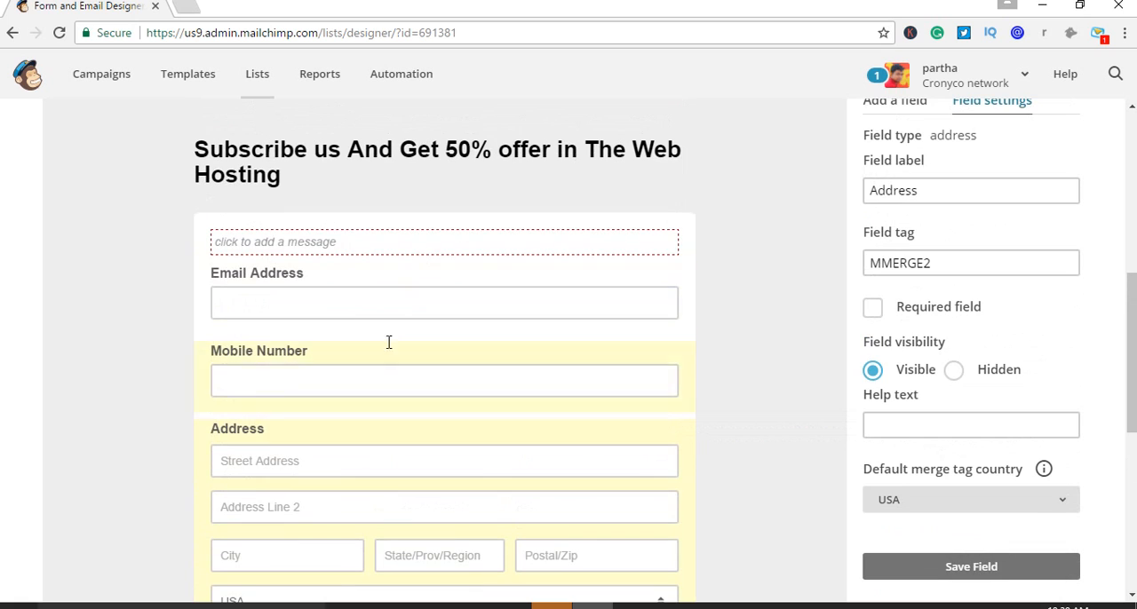
scroll(545, 295, up, 5)
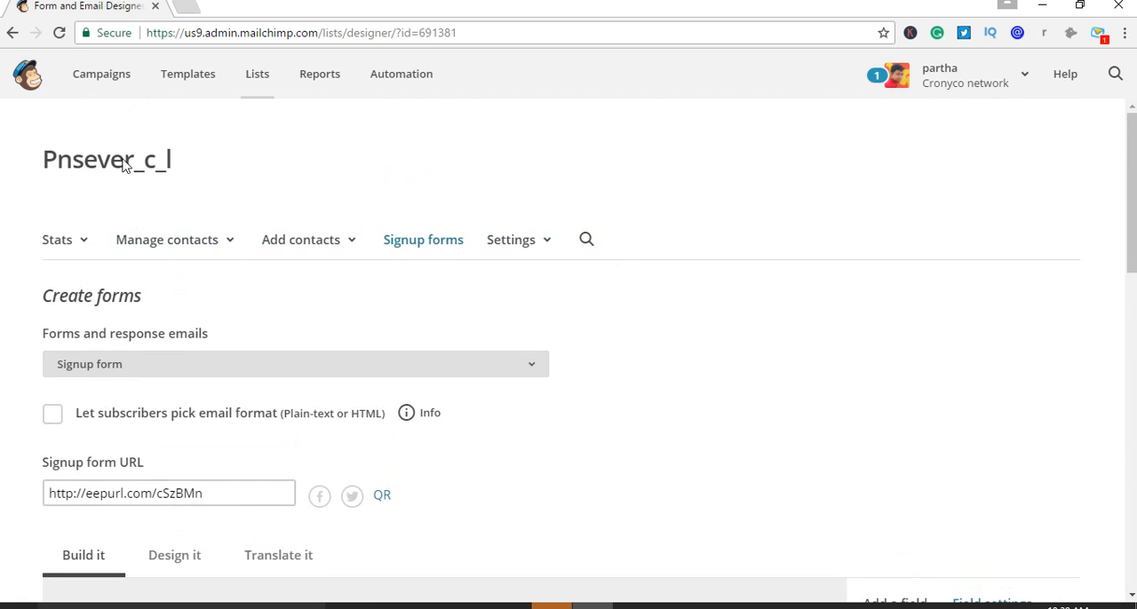
click(203, 86)
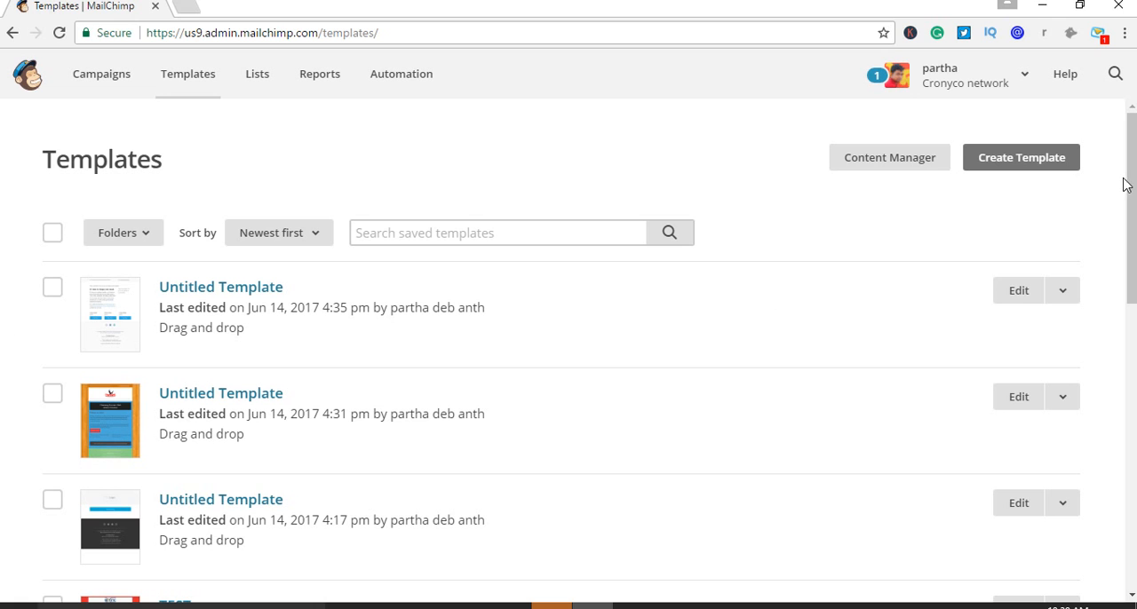
drag(1130, 183, 1130, 251)
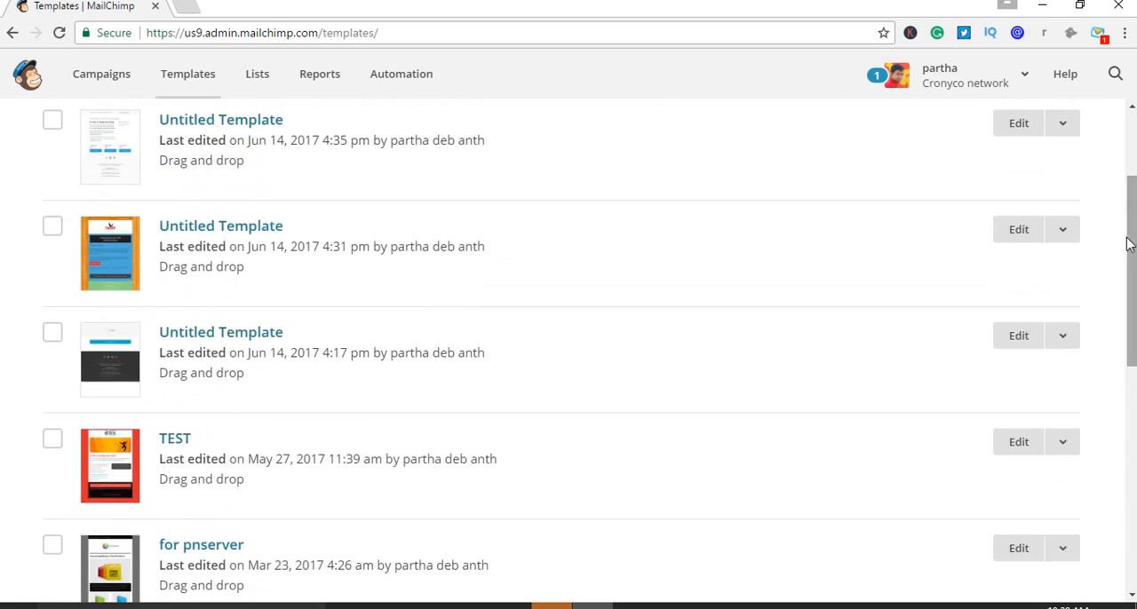
scroll(920, 262, up, 3)
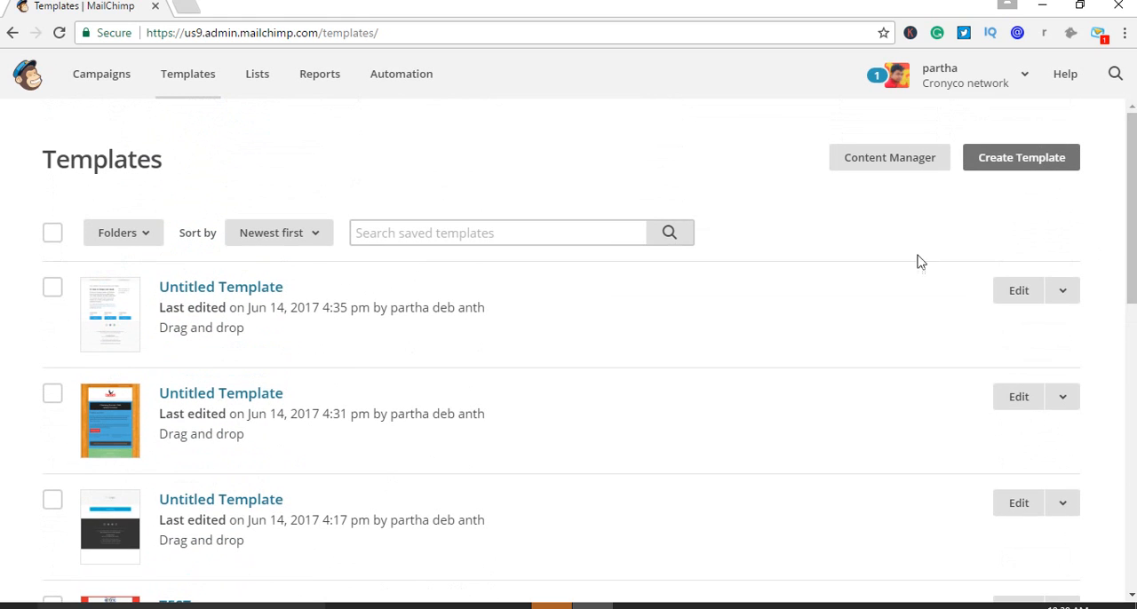
click(1045, 167)
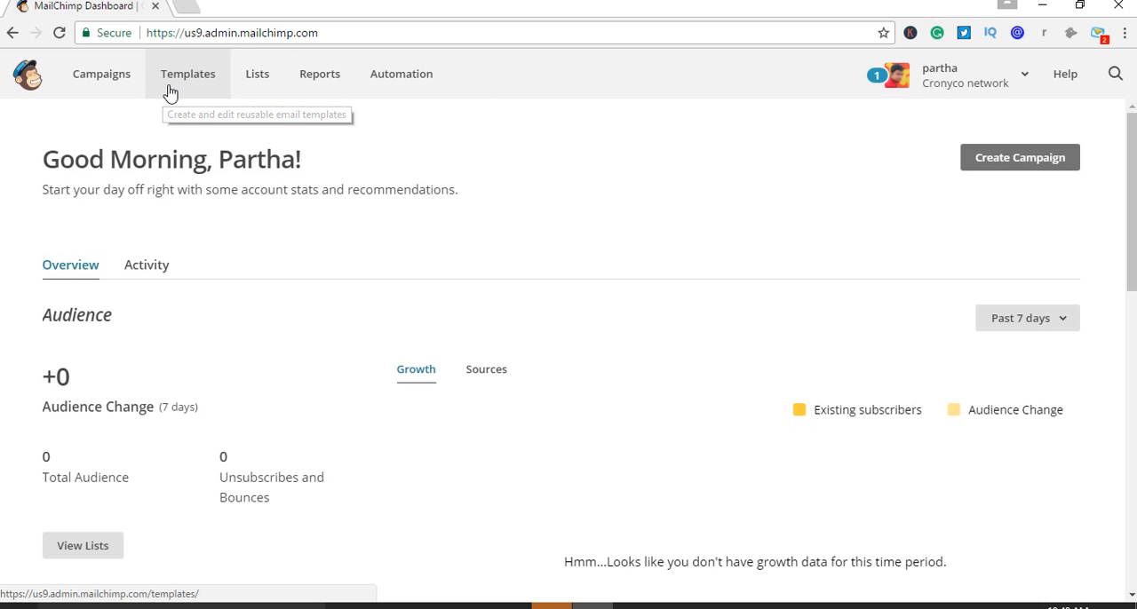
key(ctrl+plus)
key(ctrl+plus)
key(ctrl+plus)
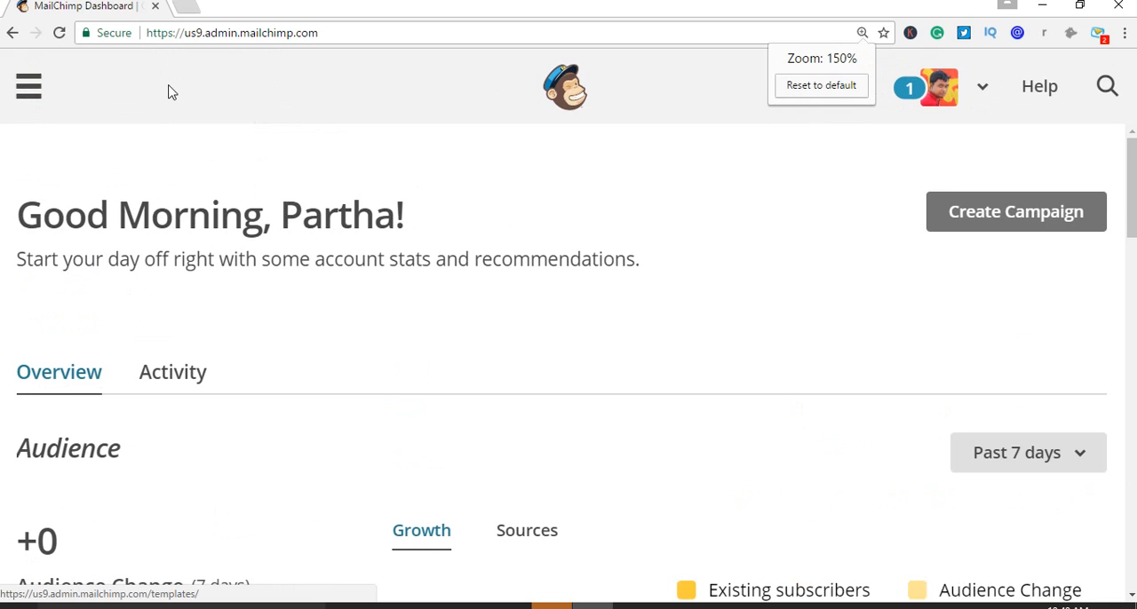
click(46, 93)
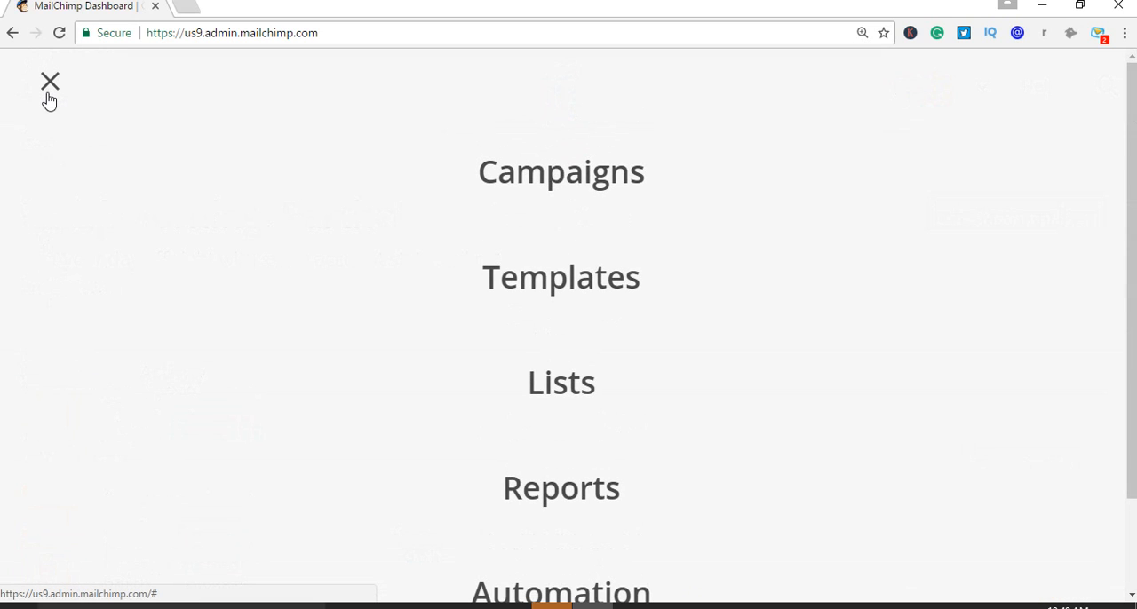
key(ctrl+minus)
key(ctrl+minus)
key(ctrl+minus)
key(ctrl+minus)
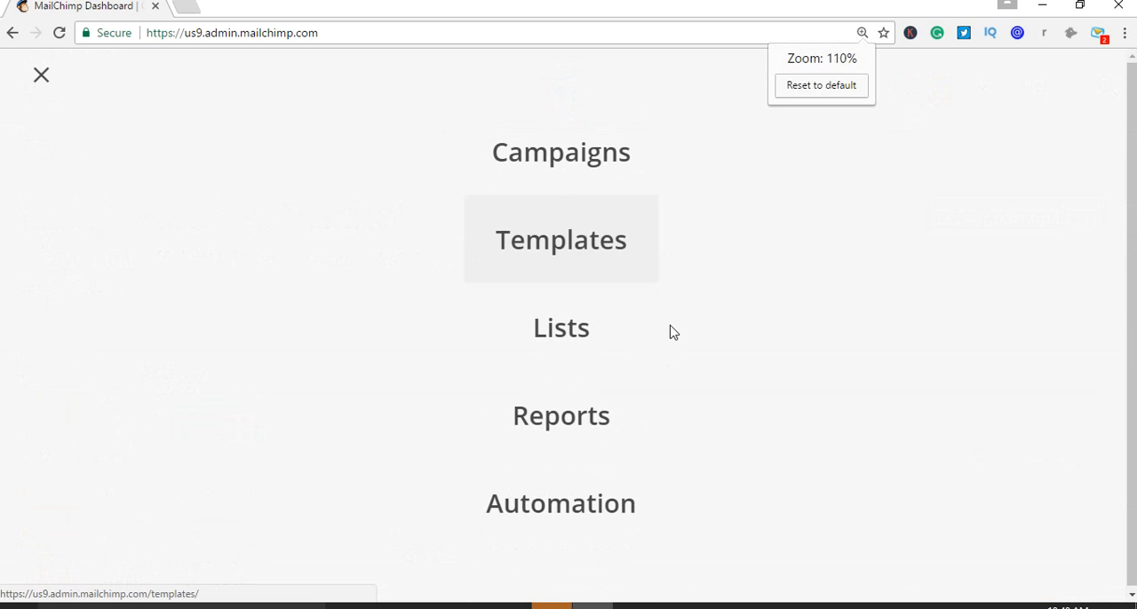
key(ctrl+minus)
key(ctrl+minus)
key(ctrl+minus)
key(ctrl+minus)
key(ctrl+minus)
key(ctrl+minus)
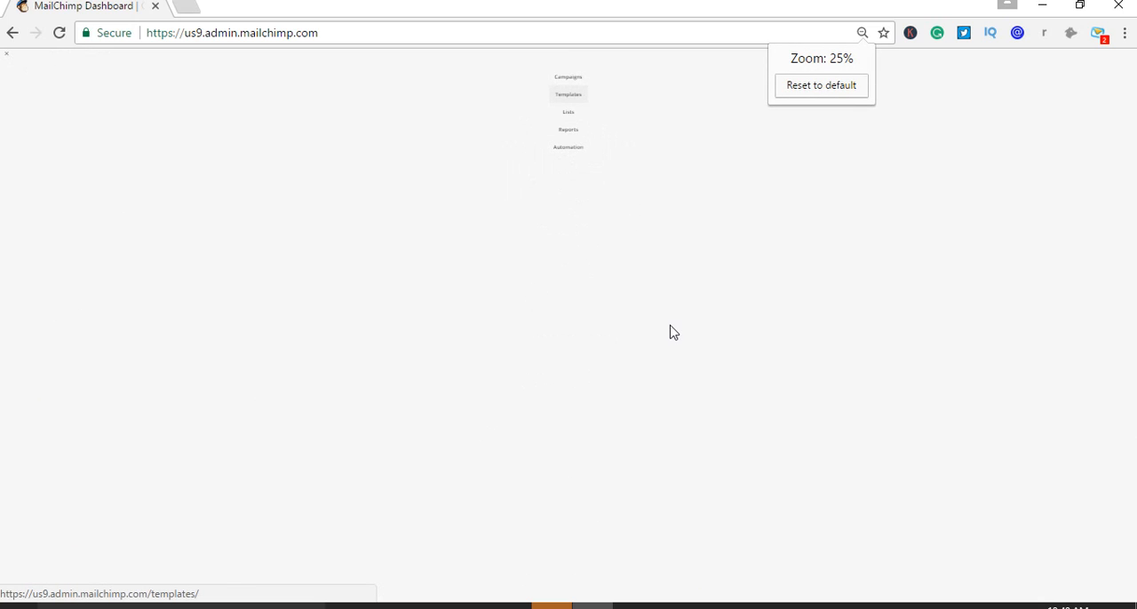
key(ctrl+0)
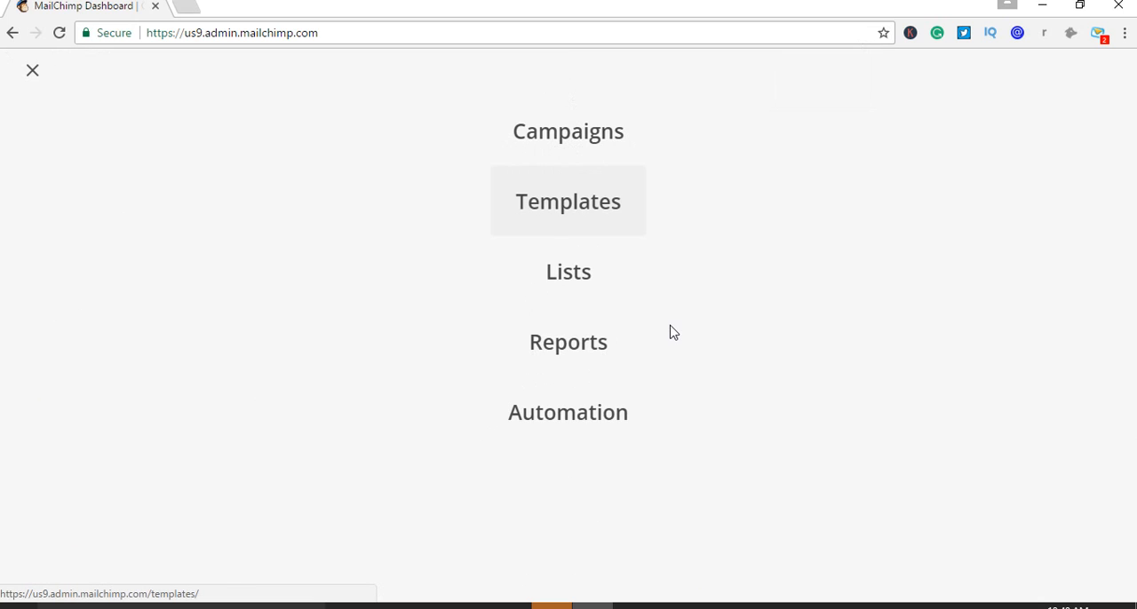
click(33, 73)
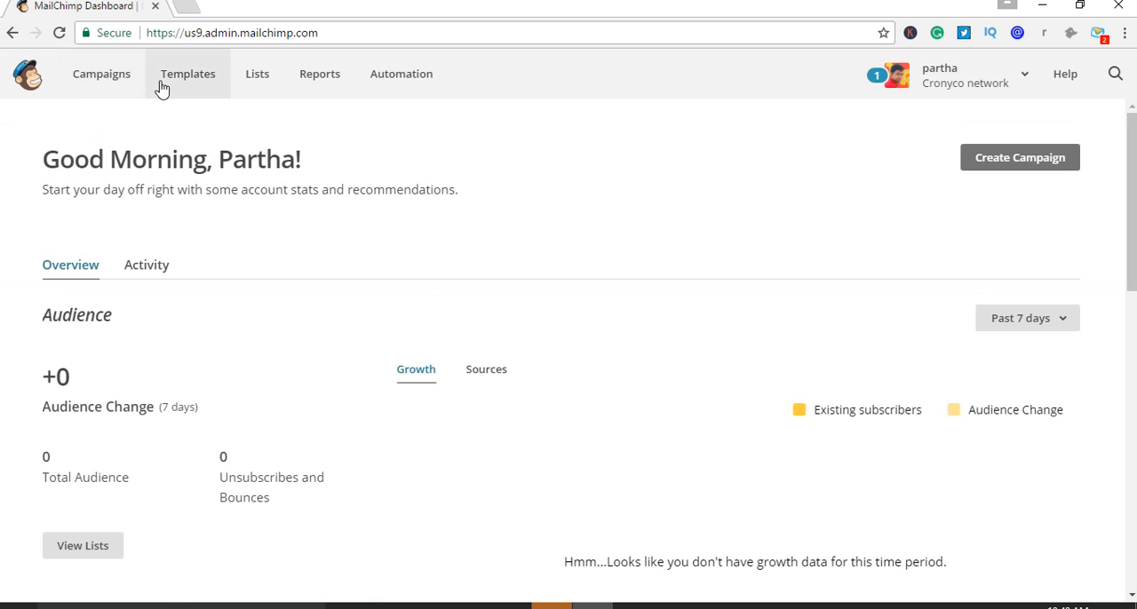
Go to the saved templates and start creating a new template
key(ctrl+plus)
key(ctrl+plus)
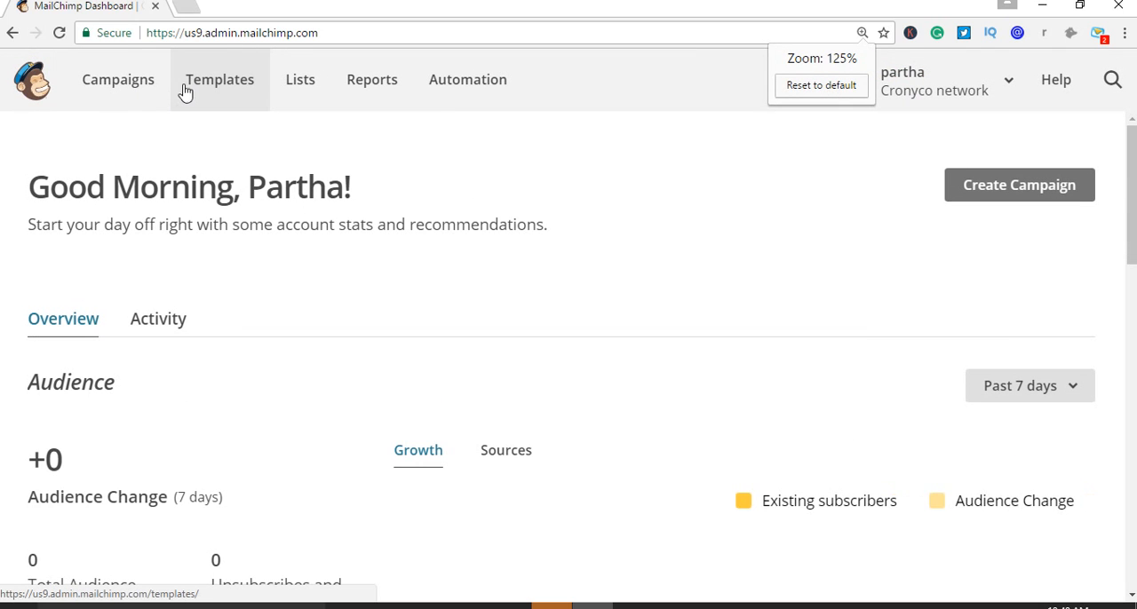
click(219, 91)
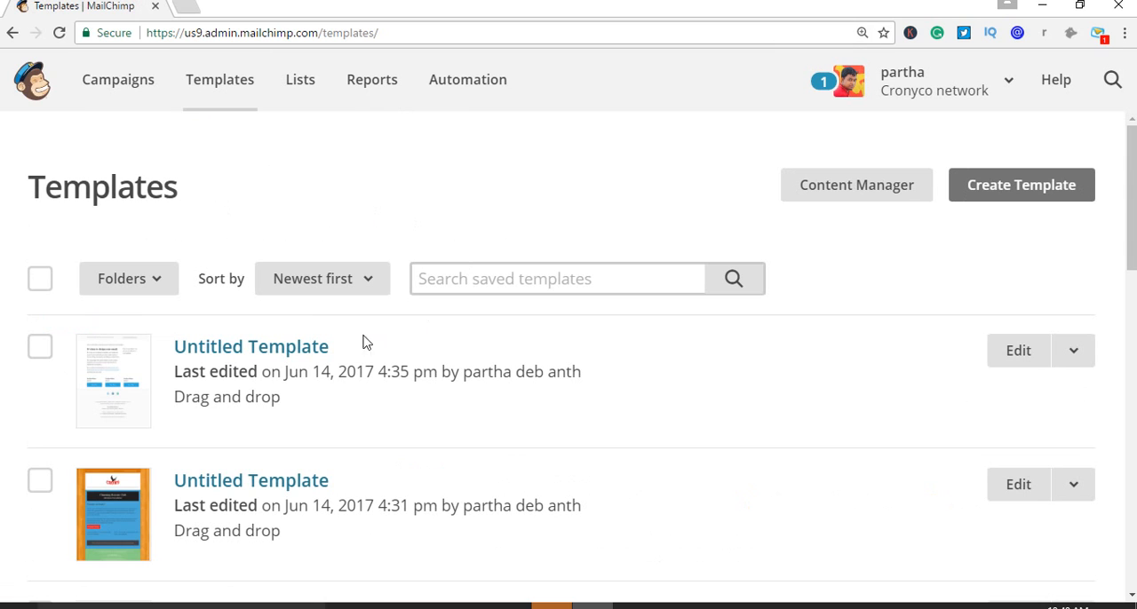
click(1018, 194)
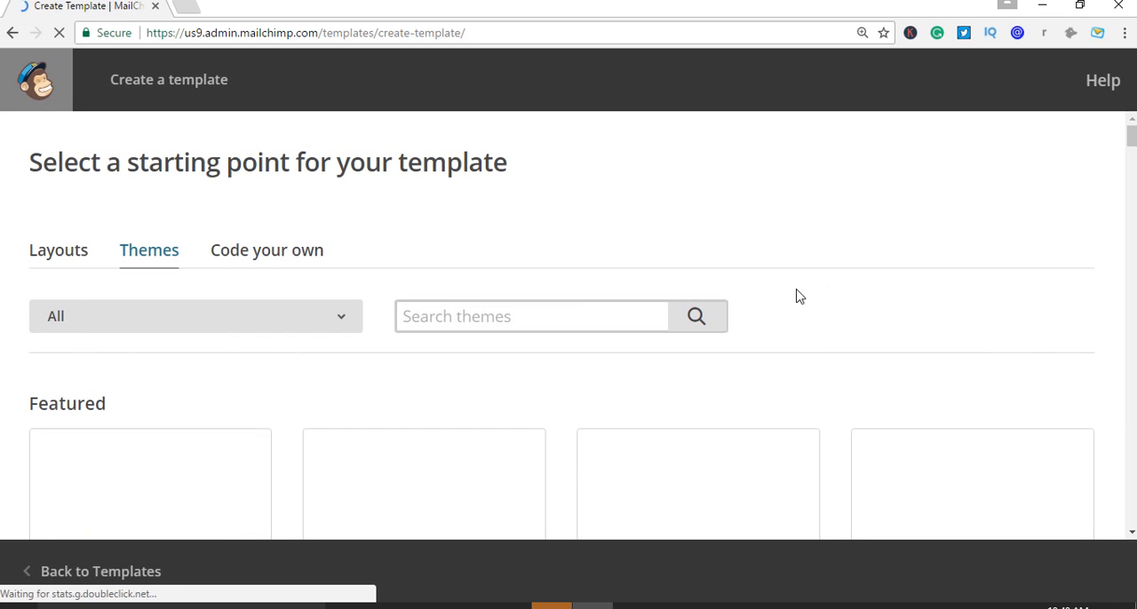
key(ctrl+0)
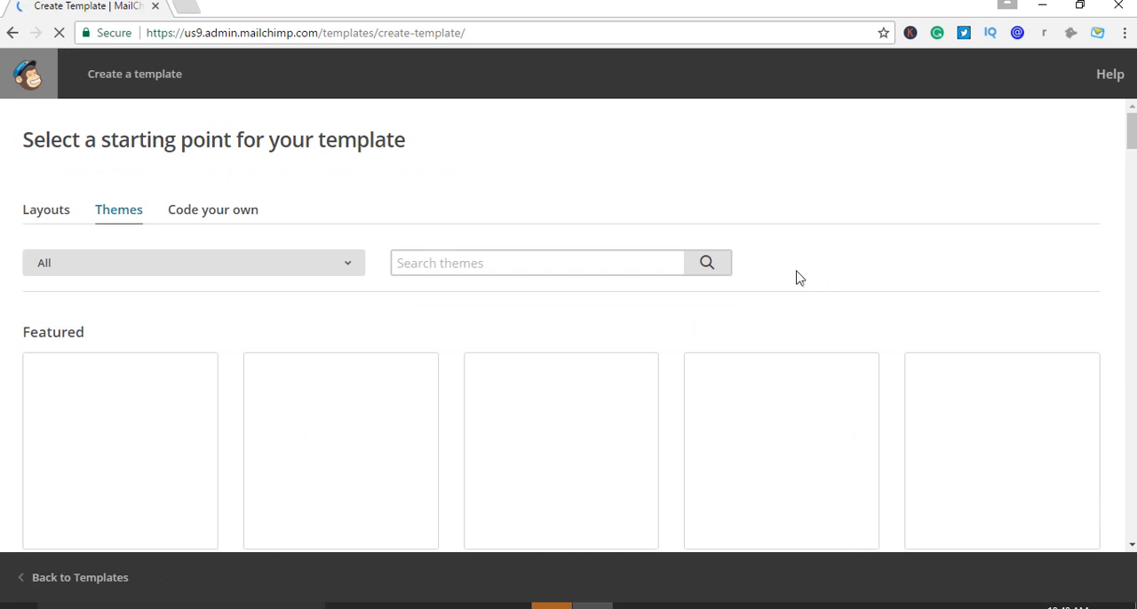
Browse the Featured, E-commerce and Events themes and use the Soft theme as the new template's starting point
scroll(826, 280, down, 4)
scroll(914, 320, up, 4)
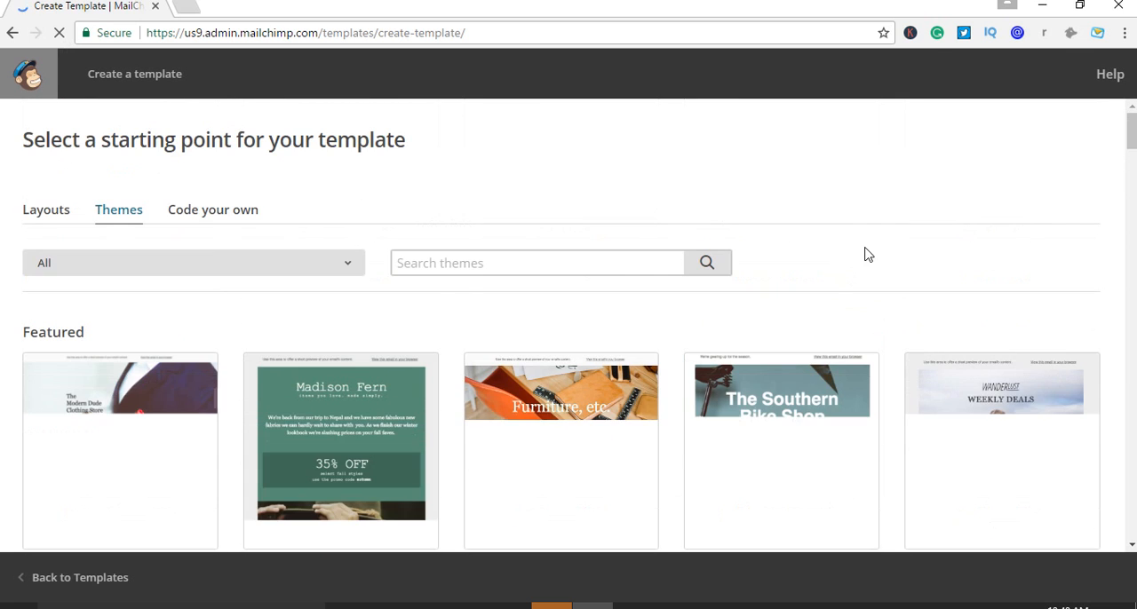
scroll(871, 254, down, 2)
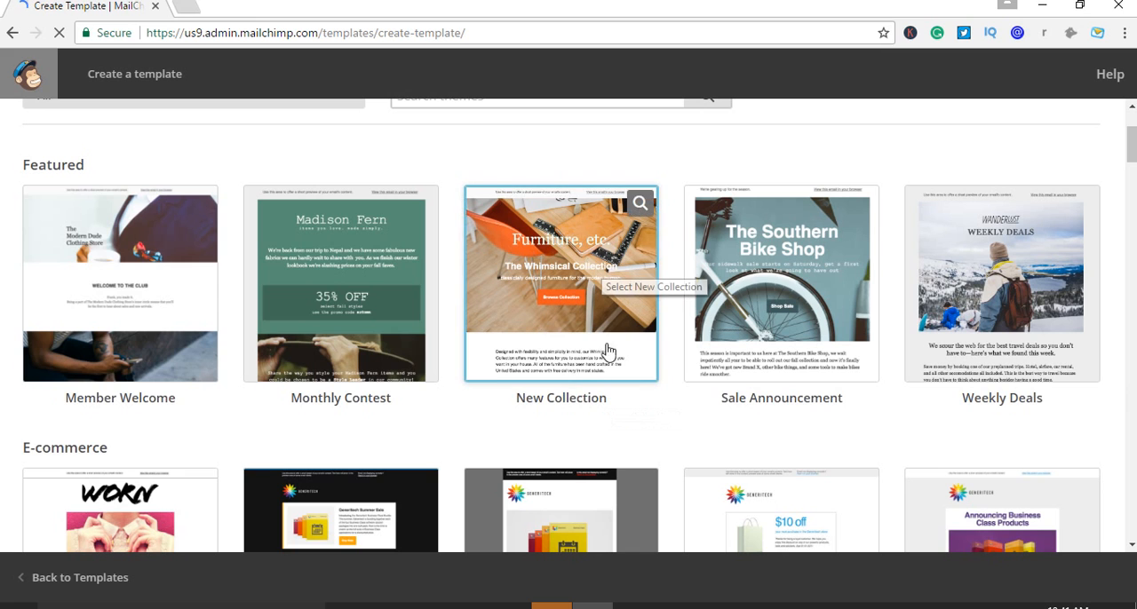
scroll(902, 391, down, 3)
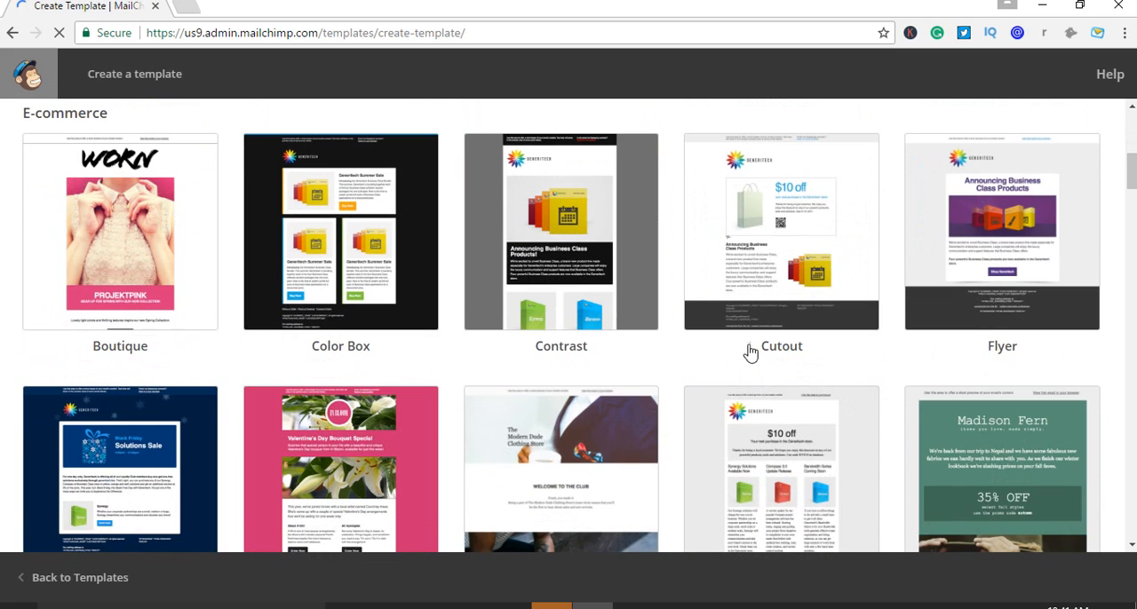
scroll(873, 347, down, 1)
scroll(866, 347, down, 2)
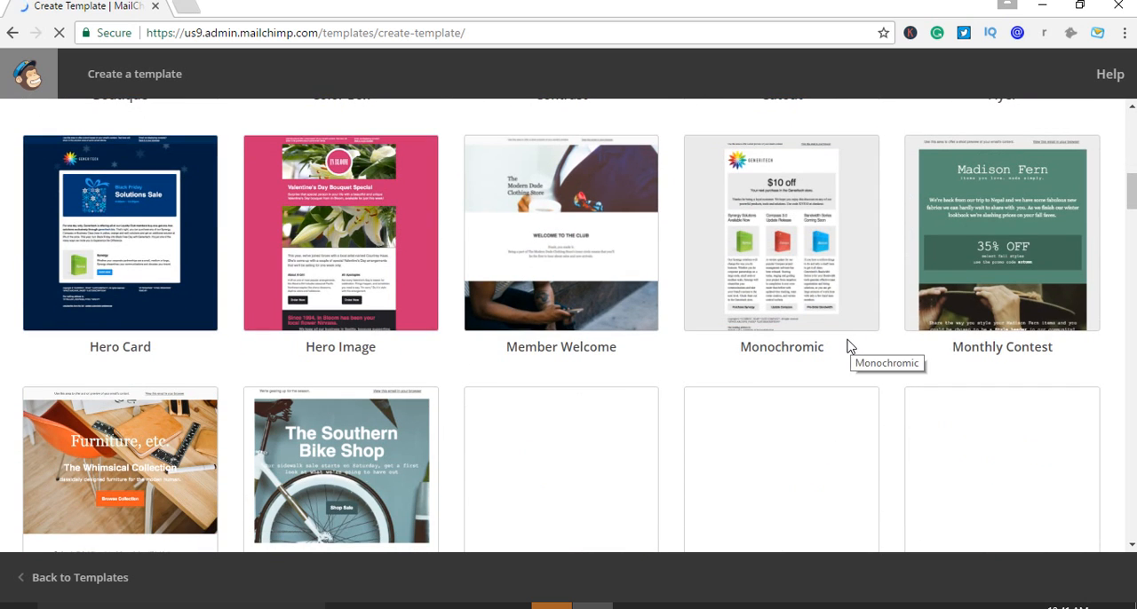
scroll(728, 386, down, 5)
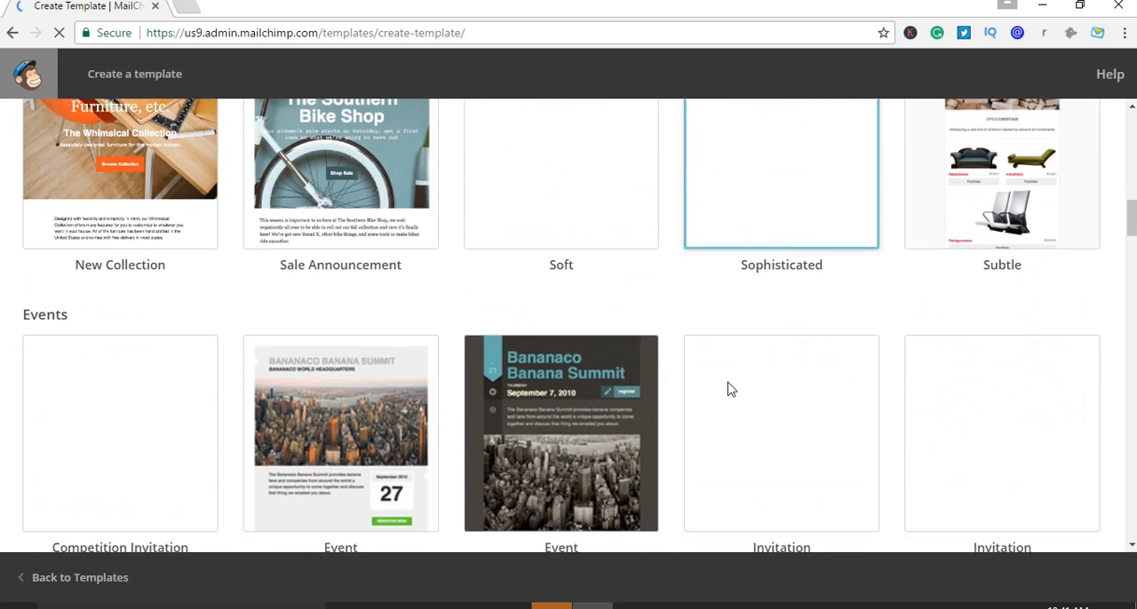
scroll(727, 385, up, 3)
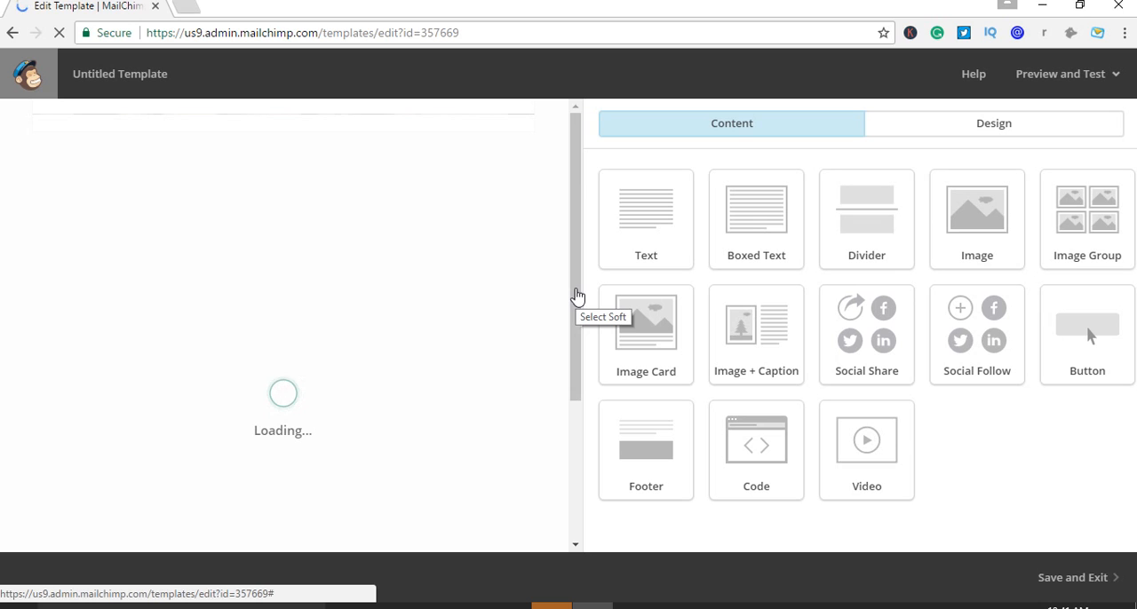
click(634, 607)
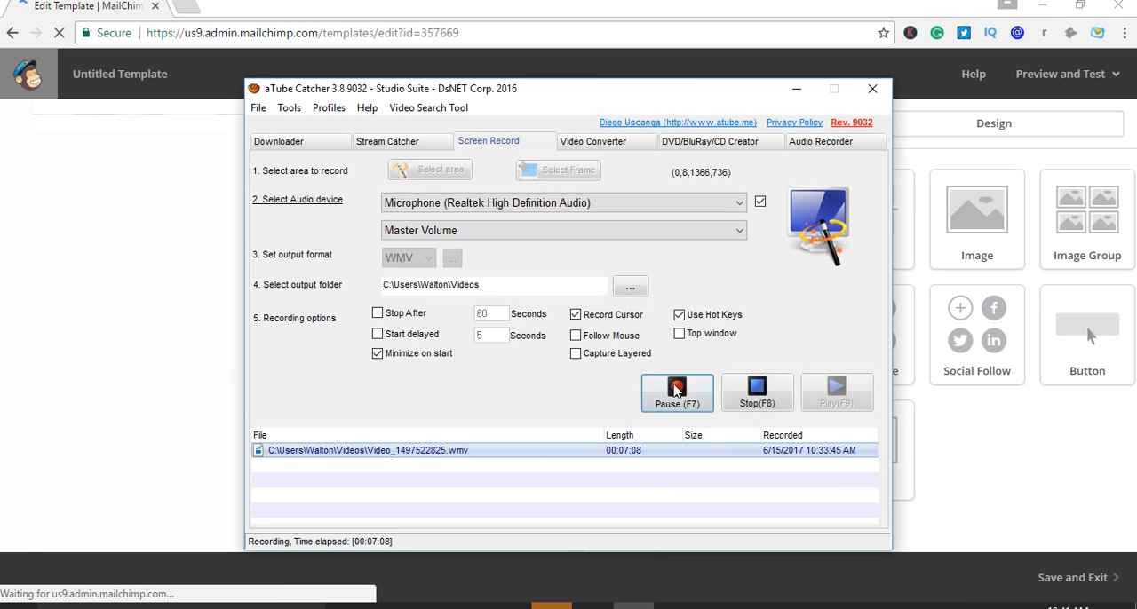
click(633, 607)
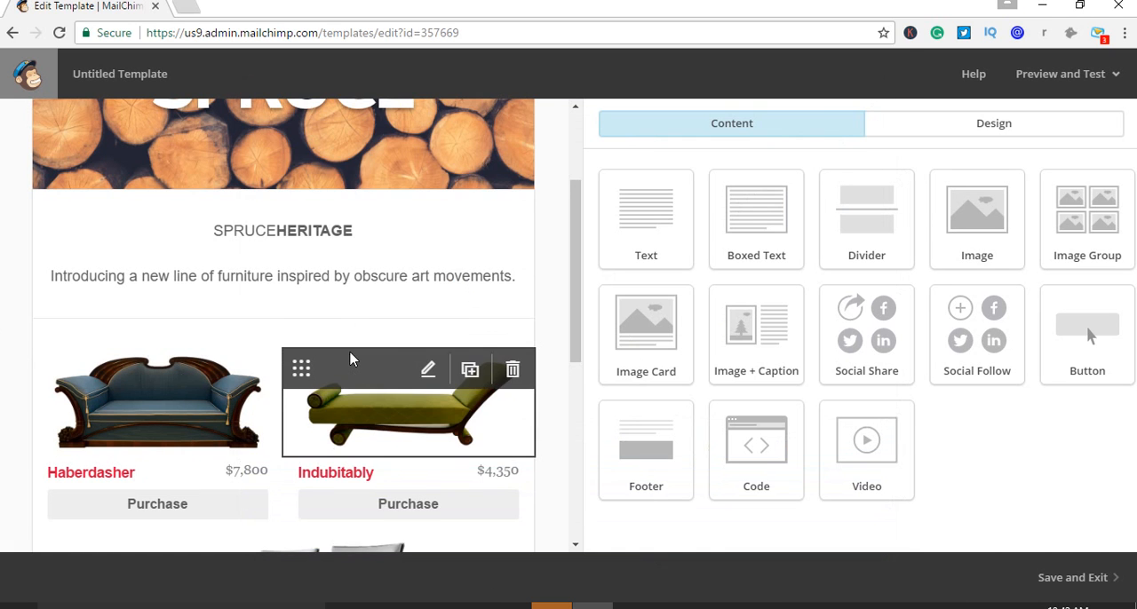
Look over the whole email template, from the Spruce header and introduction down to the footer
scroll(497, 334, up, 2)
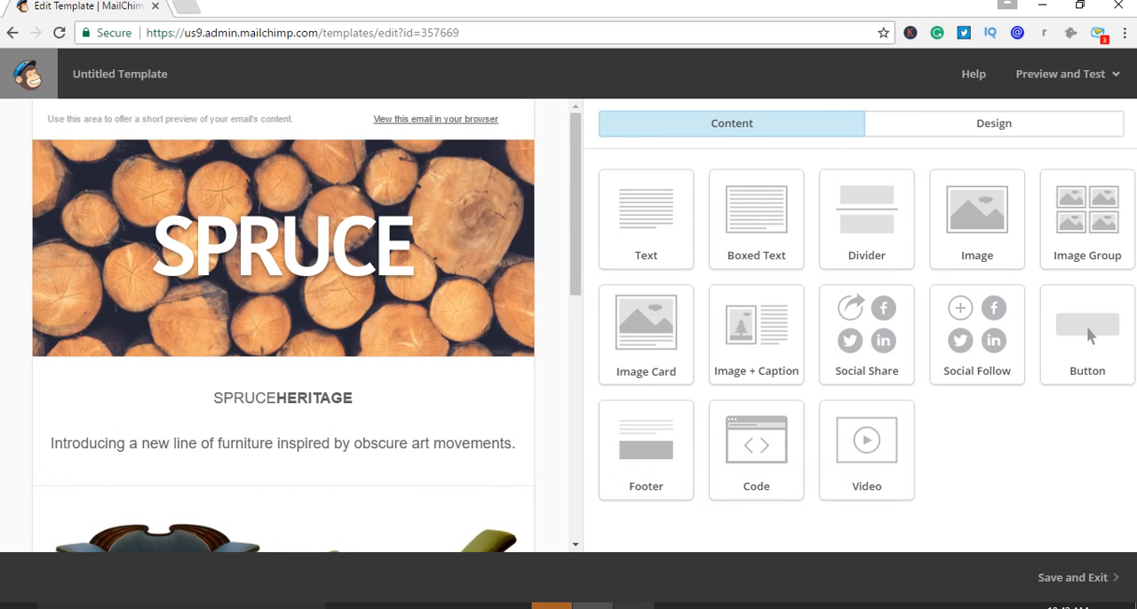
click(633, 607)
click(677, 391)
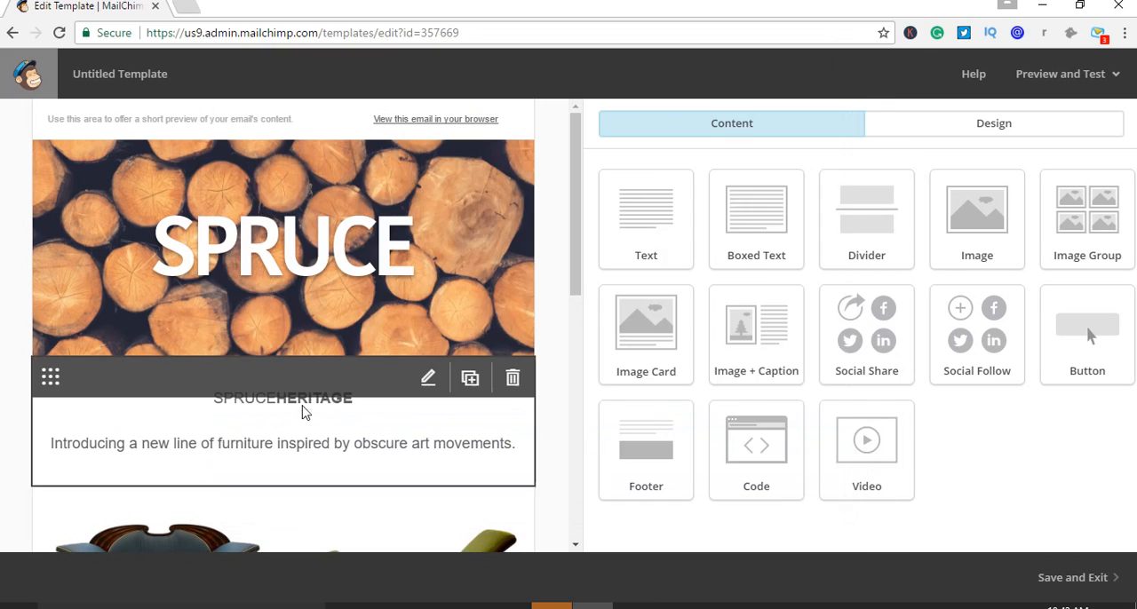
scroll(573, 412, down, 3)
scroll(573, 411, down, 5)
scroll(573, 413, up, 8)
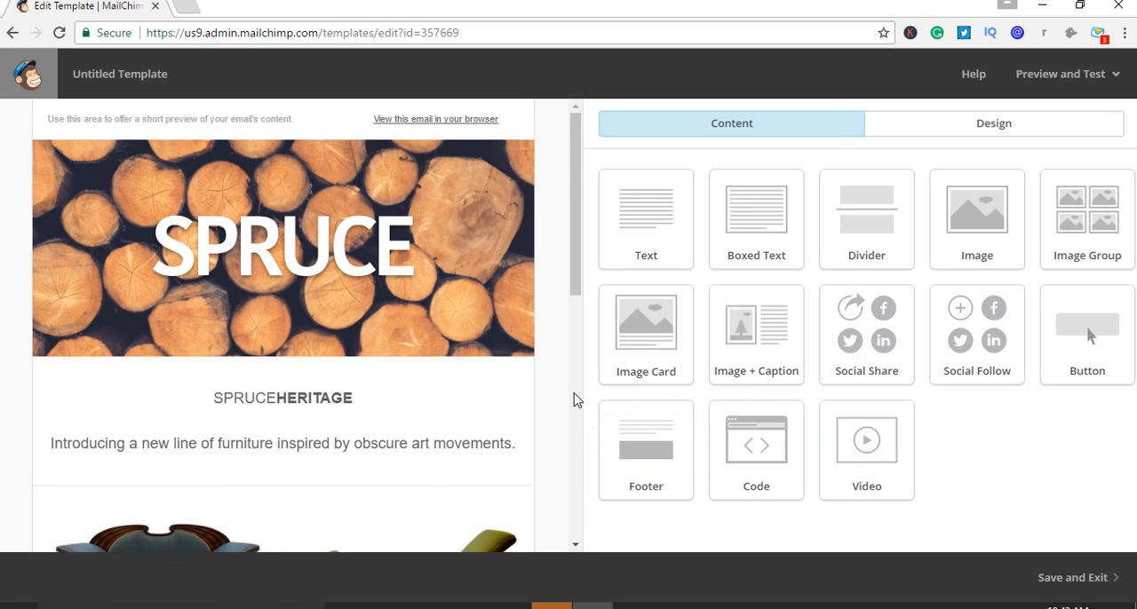
mouse_move(413, 233)
scroll(546, 349, down, 10)
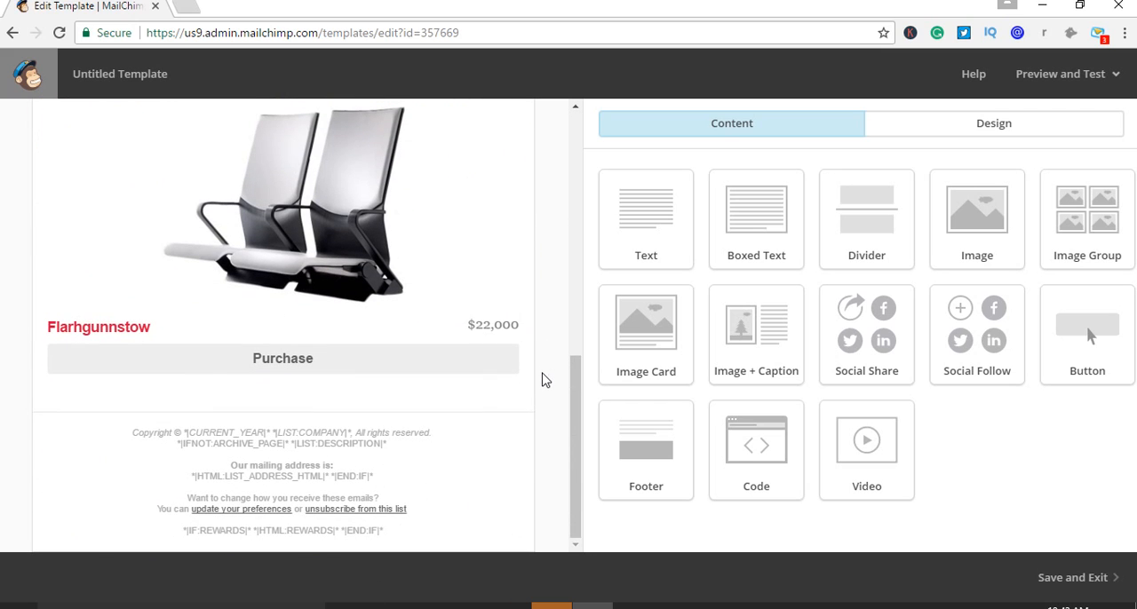
scroll(544, 378, up, 5)
scroll(544, 382, up, 3)
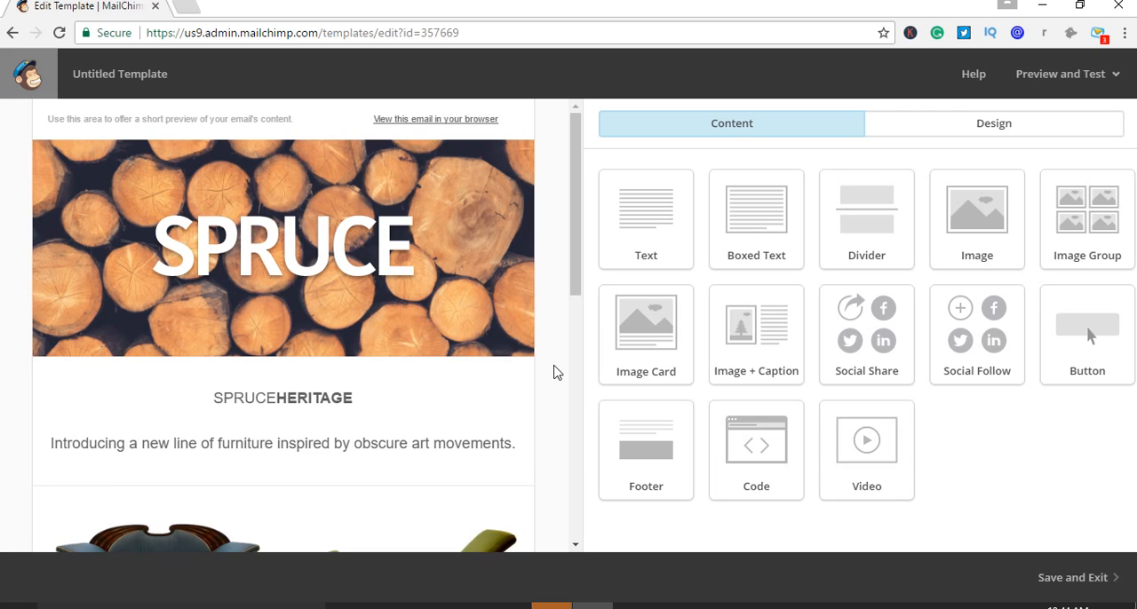
mouse_move(439, 121)
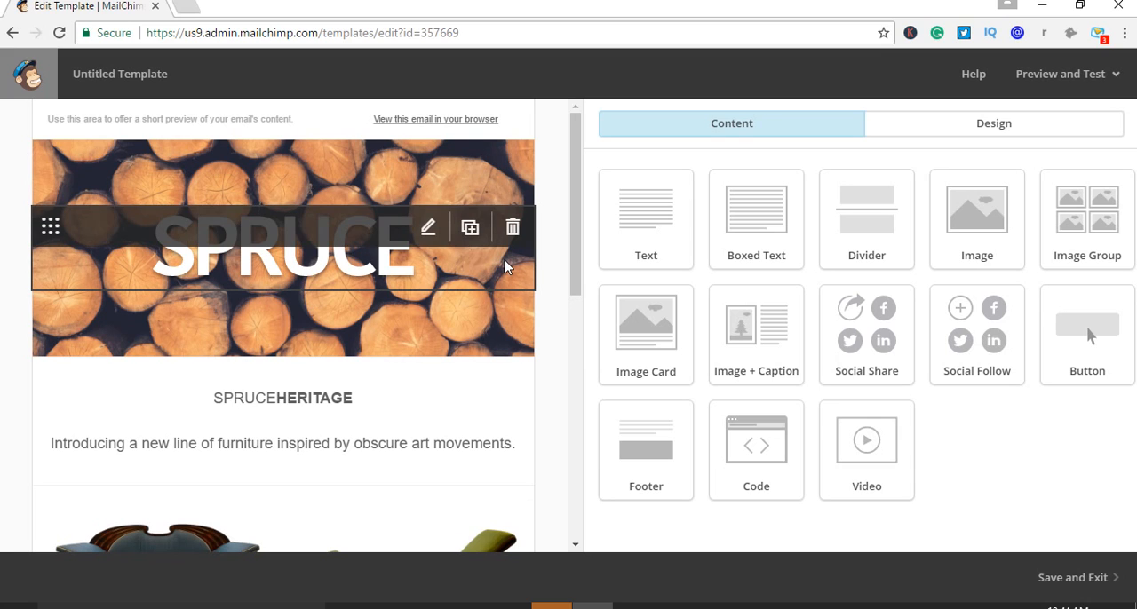
Examine the template's introduction text, the furniture product blocks with their Purchase buttons, and the footer's address and unsubscribe section
scroll(329, 355, down, 2)
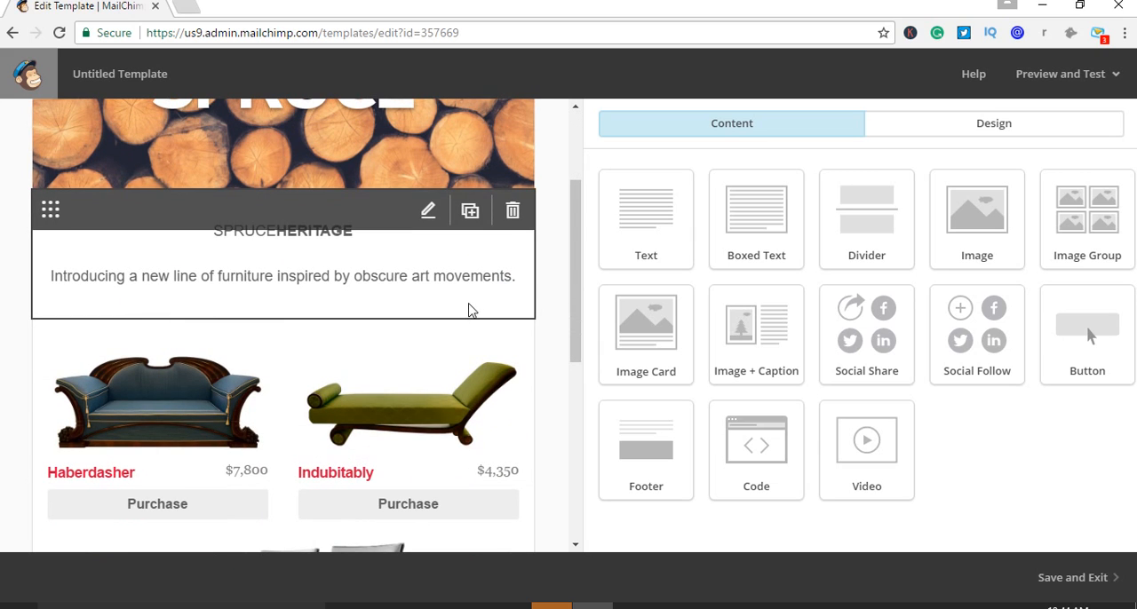
scroll(493, 301, down, 1)
scroll(493, 301, down, 1)
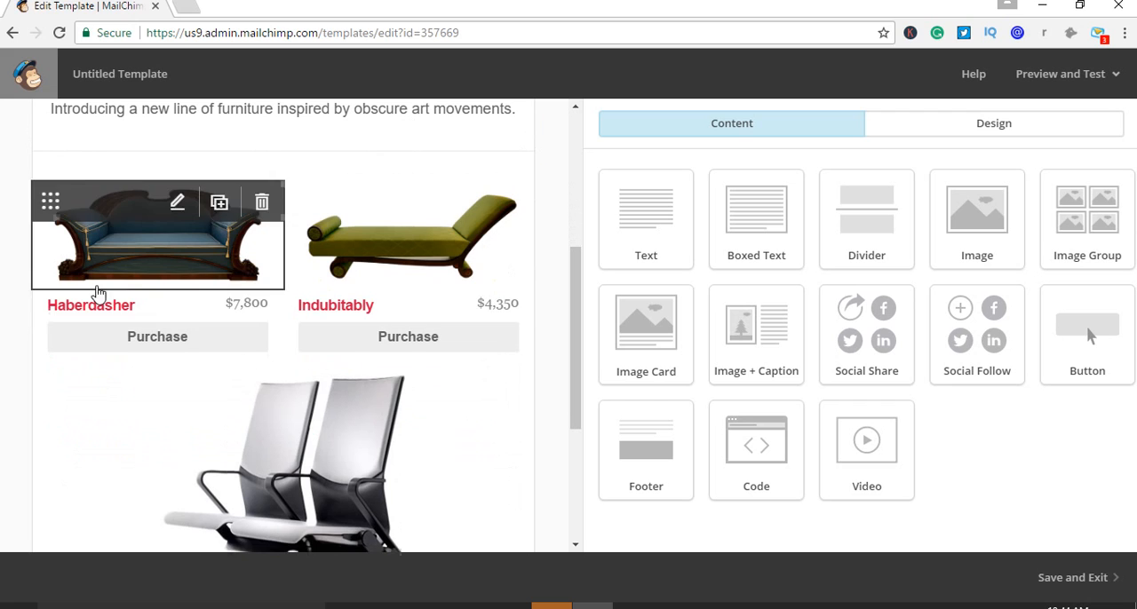
scroll(364, 419, down, 2)
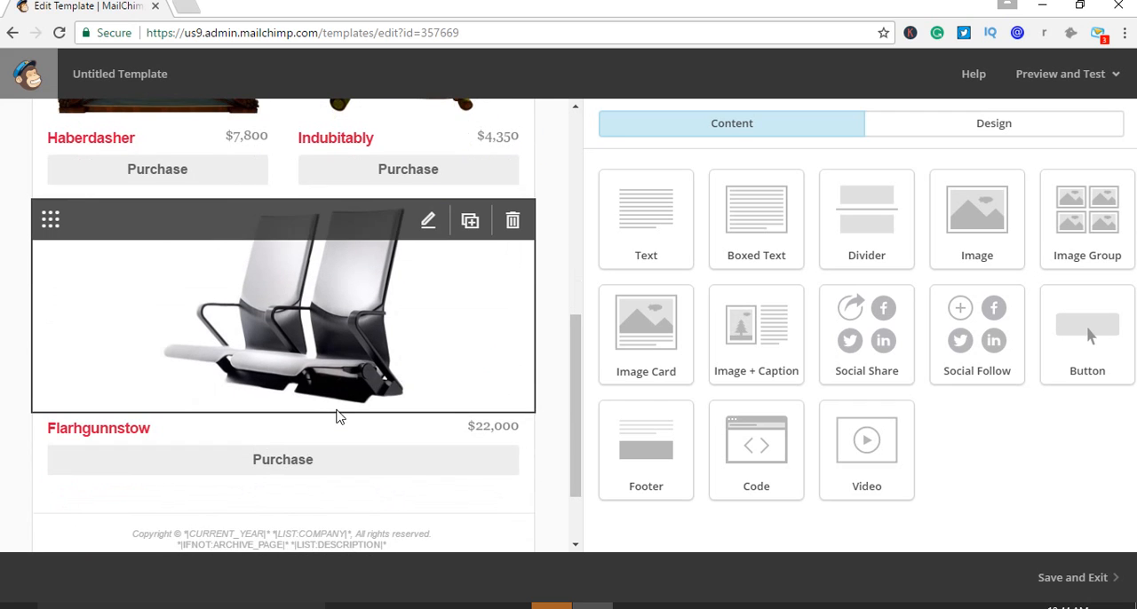
scroll(444, 338, down, 2)
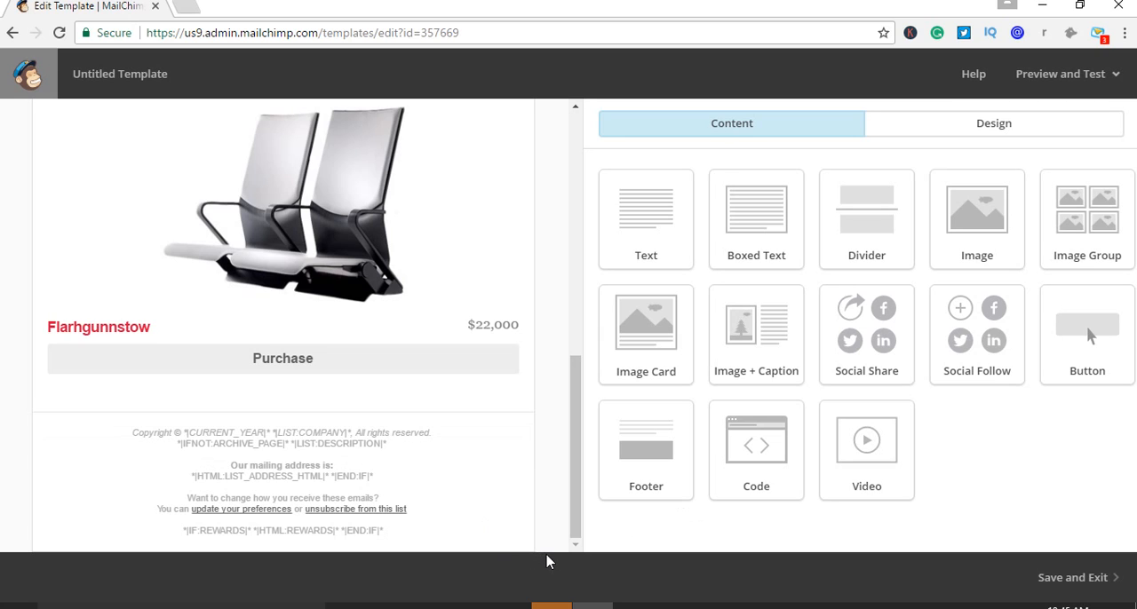
scroll(537, 494, up, 10)
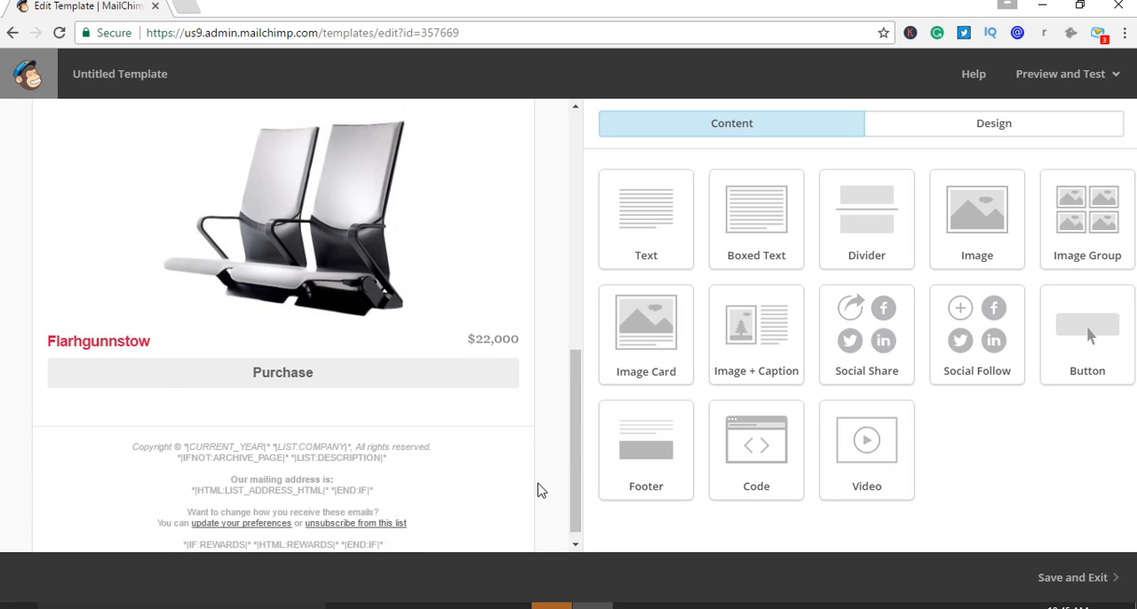
scroll(536, 487, down, 10)
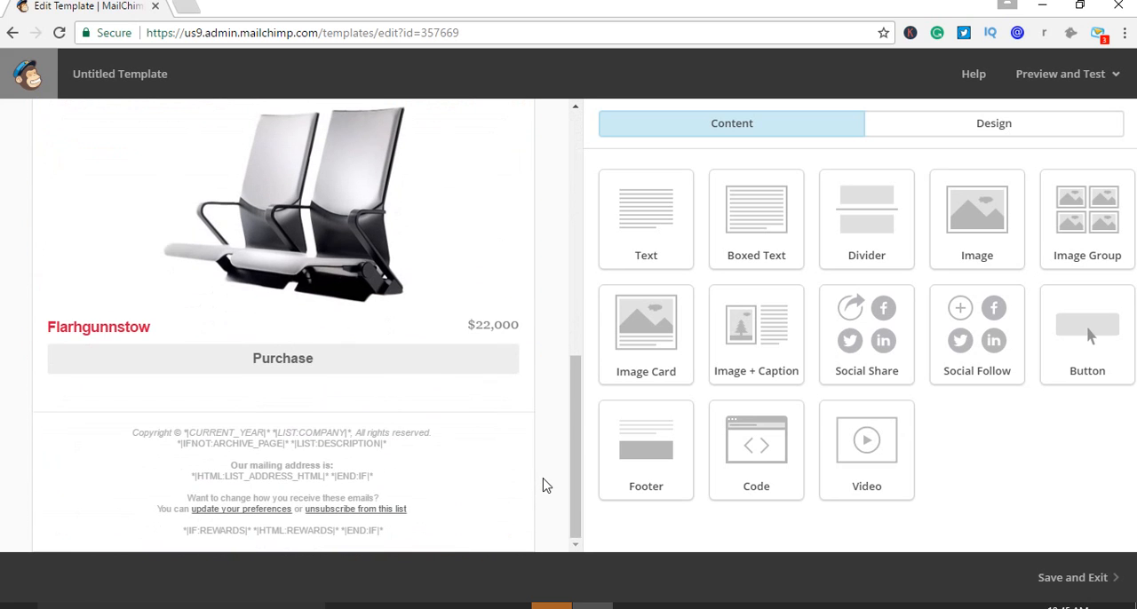
mouse_move(530, 485)
scroll(346, 242, up, 20)
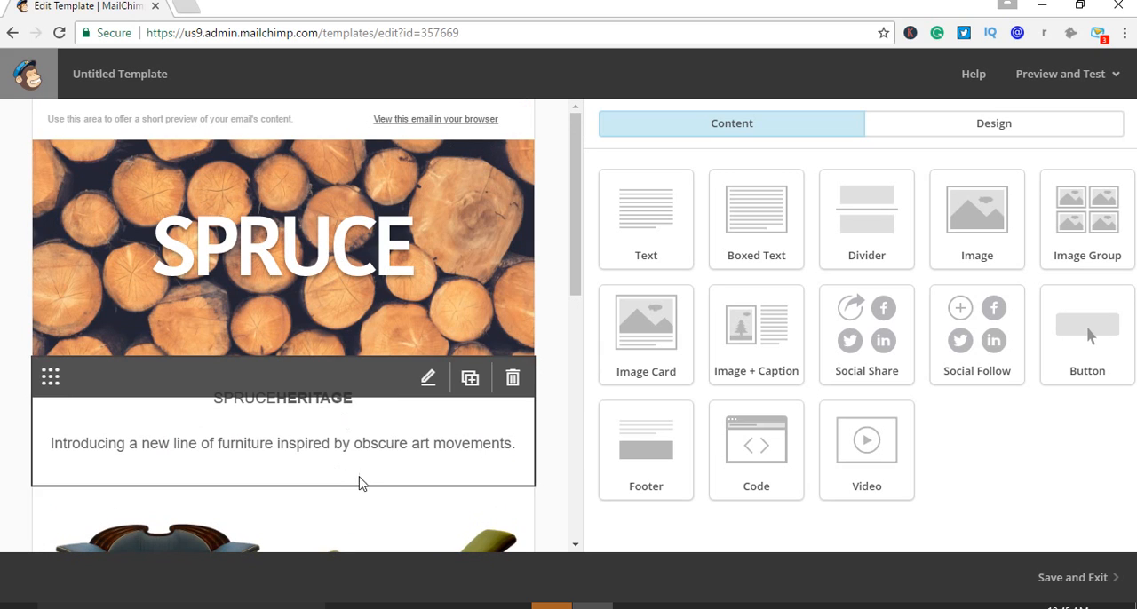
Replace the email preview text above the header with "Great opportunity for your business we are here to help you and promote your business" and save the block
mouse_move(244, 128)
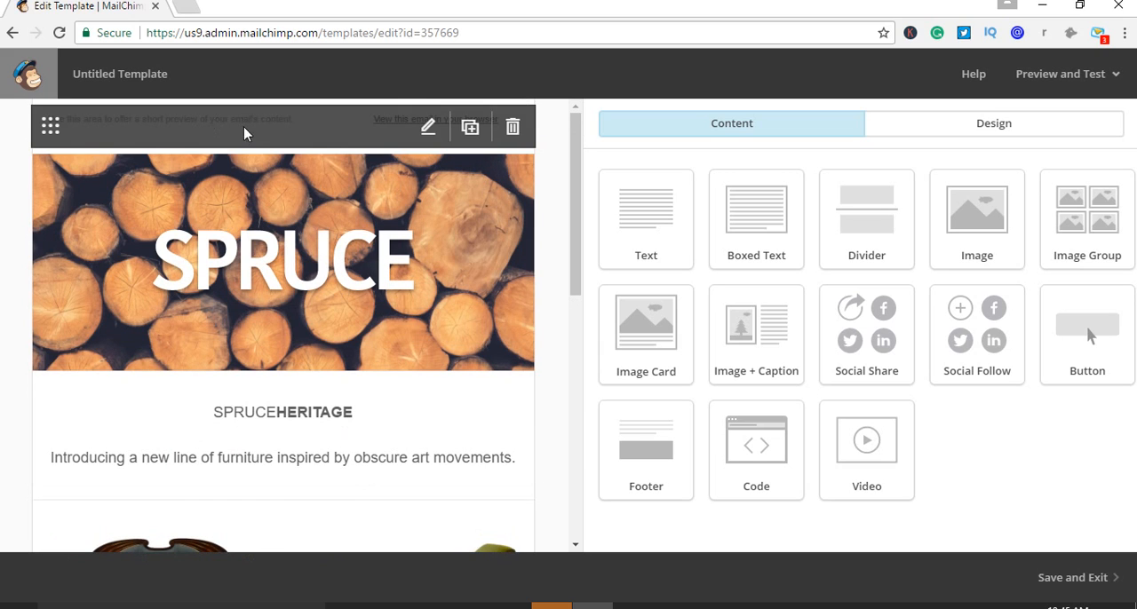
click(427, 133)
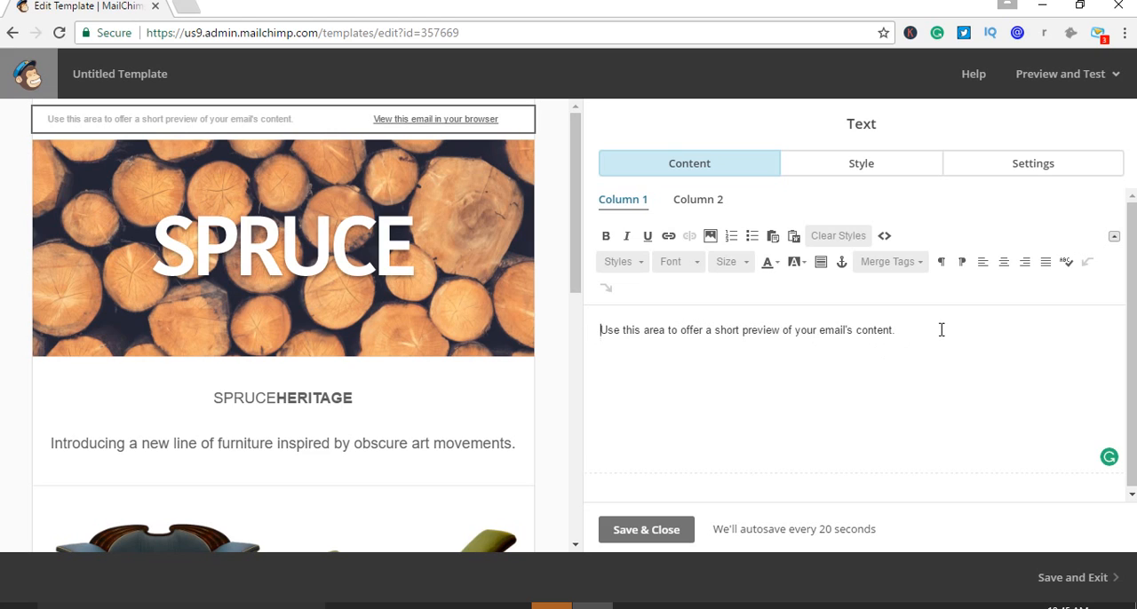
drag(909, 330, 586, 306)
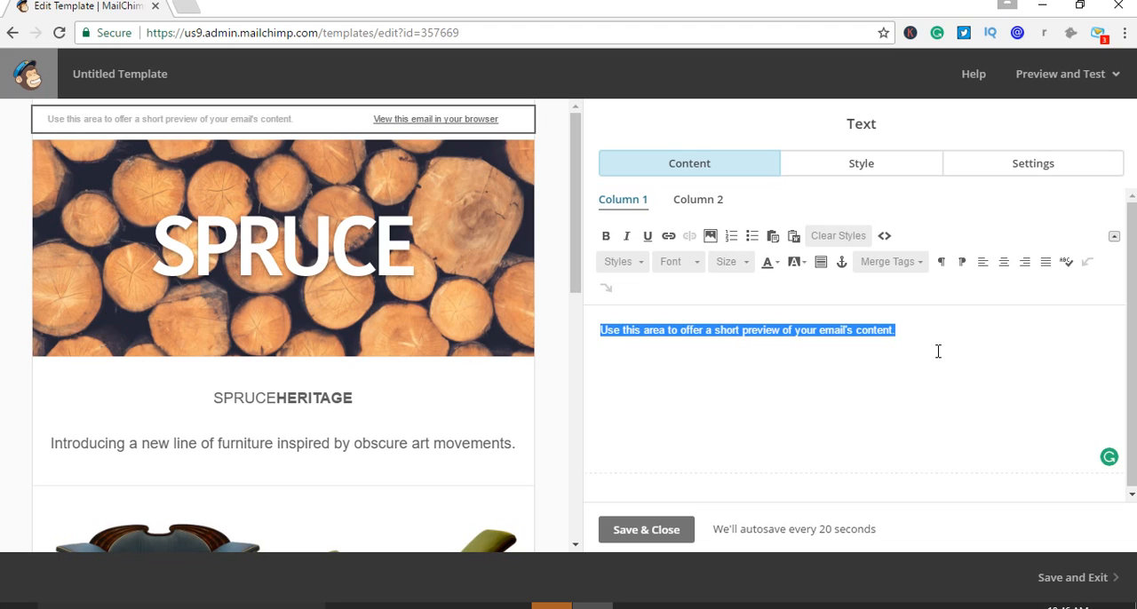
text(G)
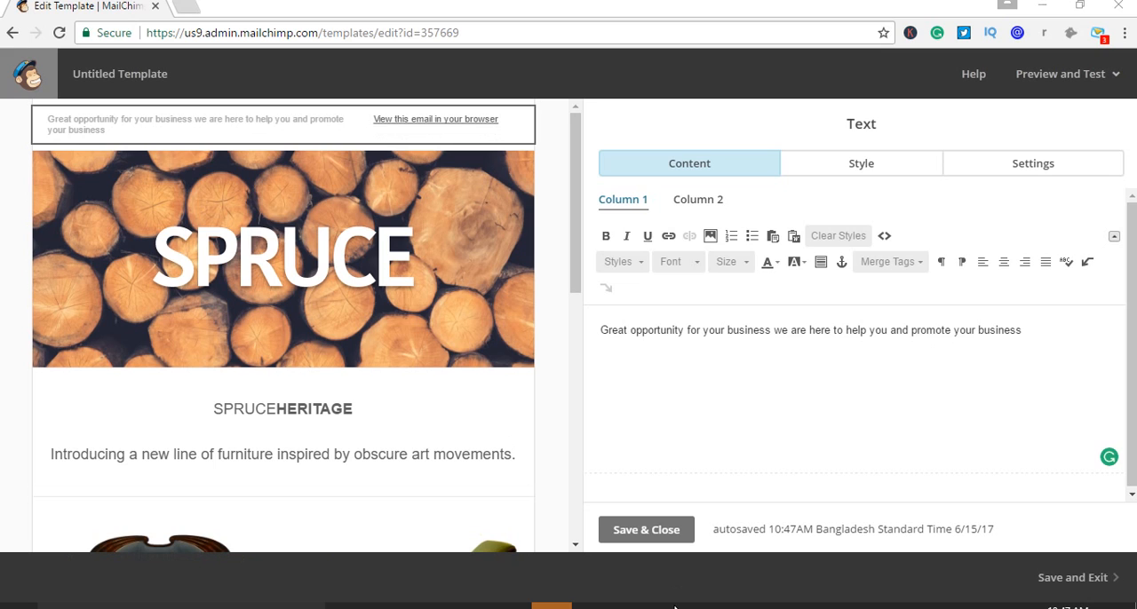
drag(1034, 342, 619, 346)
click(684, 384)
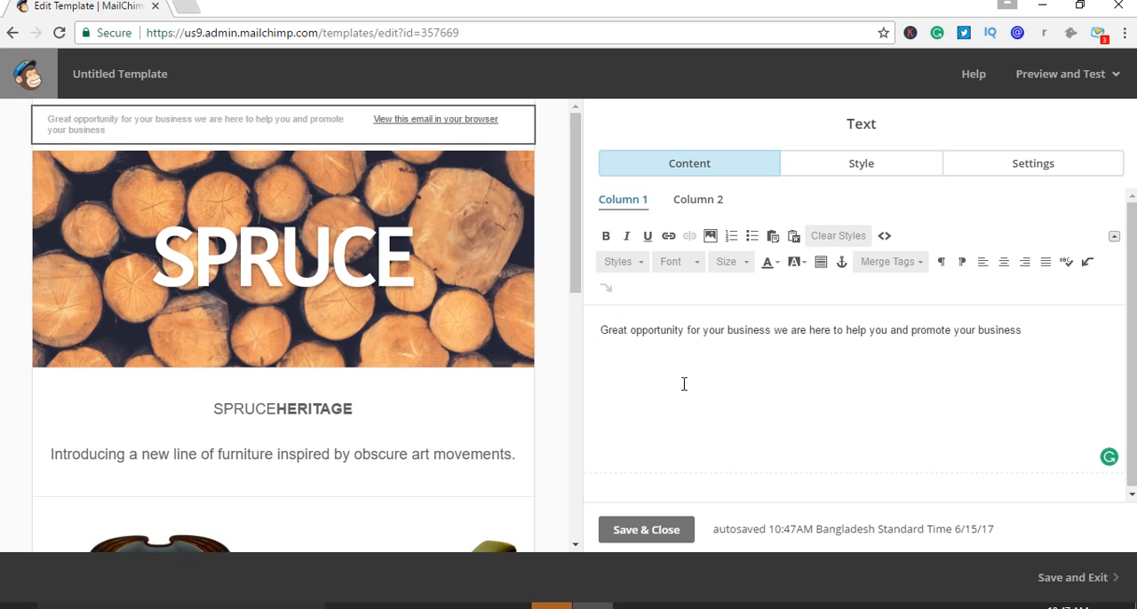
click(672, 530)
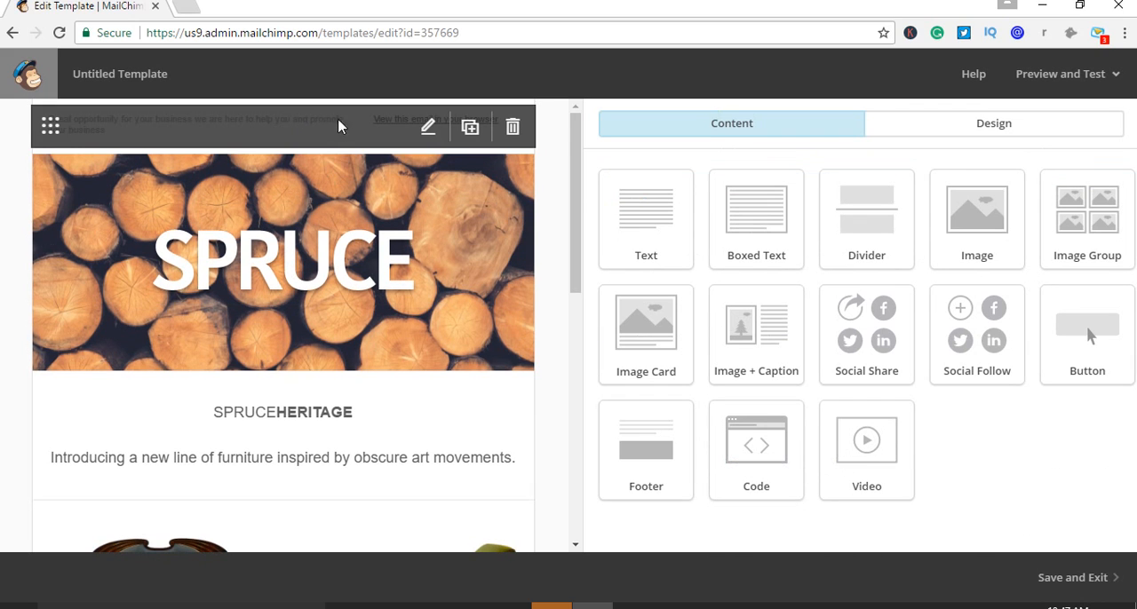
Shorten the email preview text to "Great opportunity for your business" and save the block
click(428, 127)
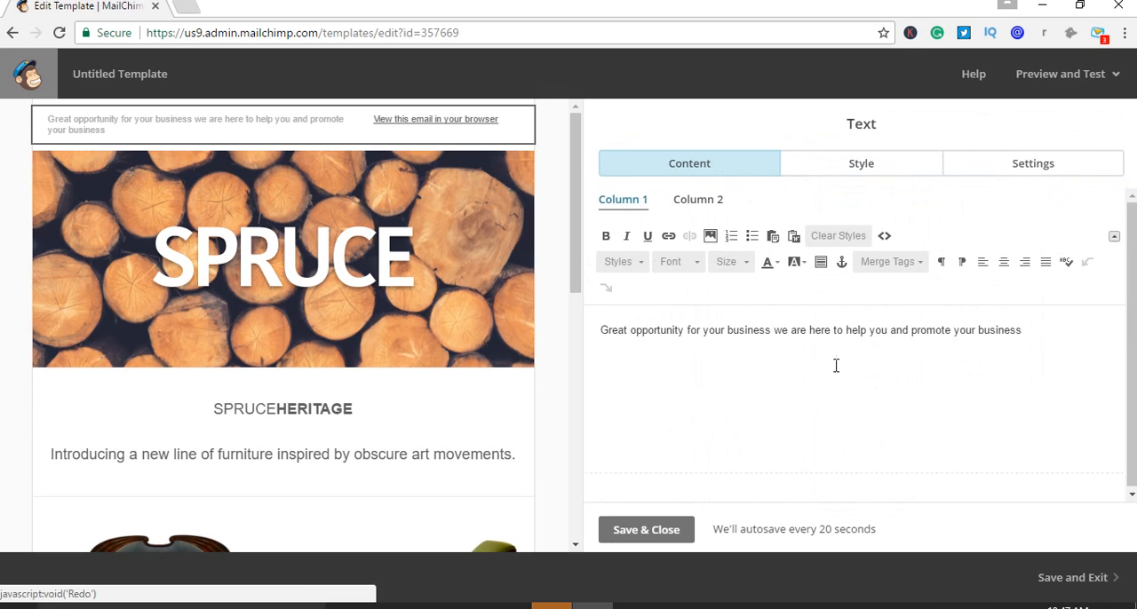
drag(1024, 330, 775, 334)
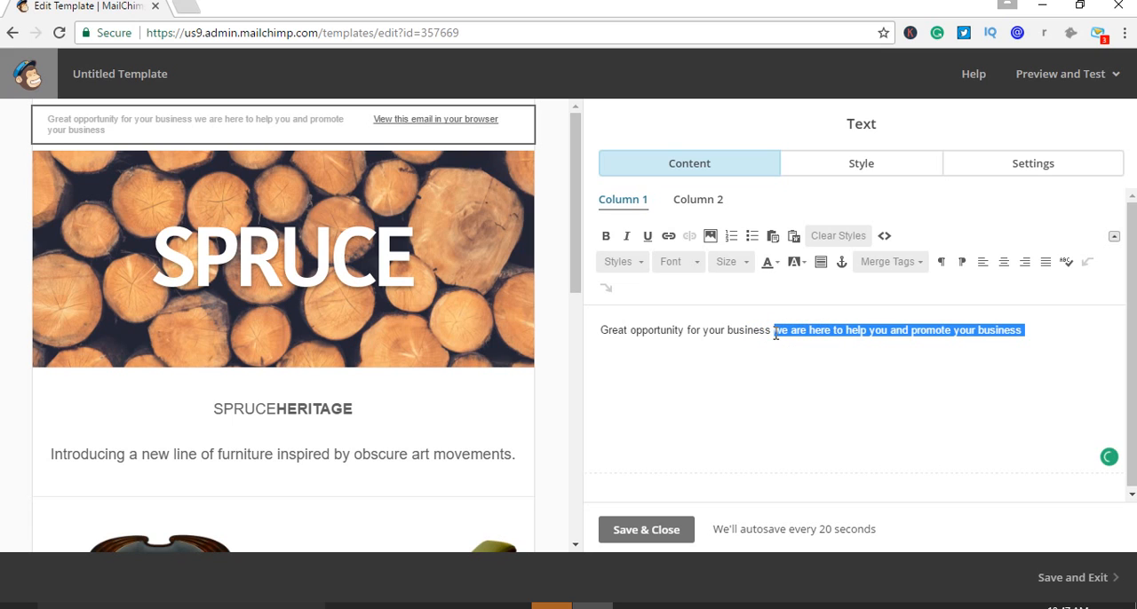
key(BackSpace)
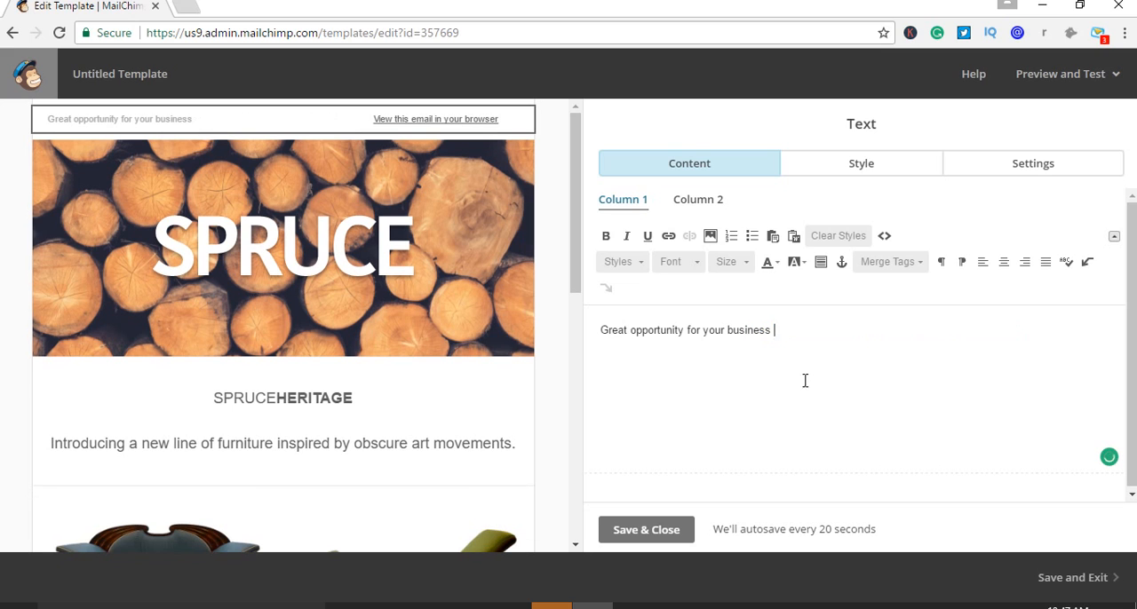
click(680, 533)
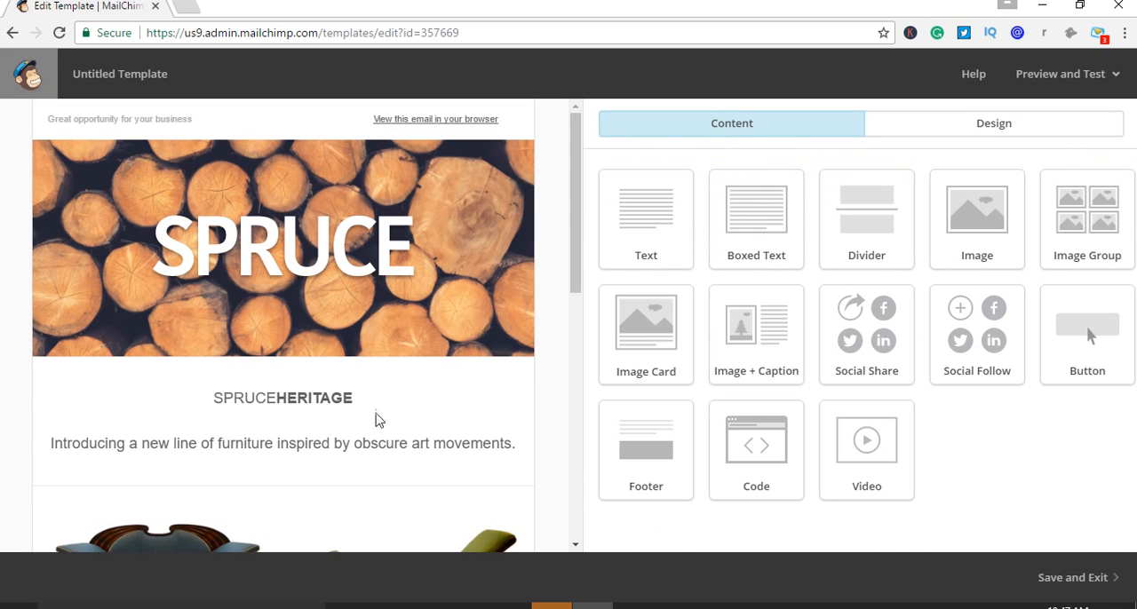
mouse_move(100, 149)
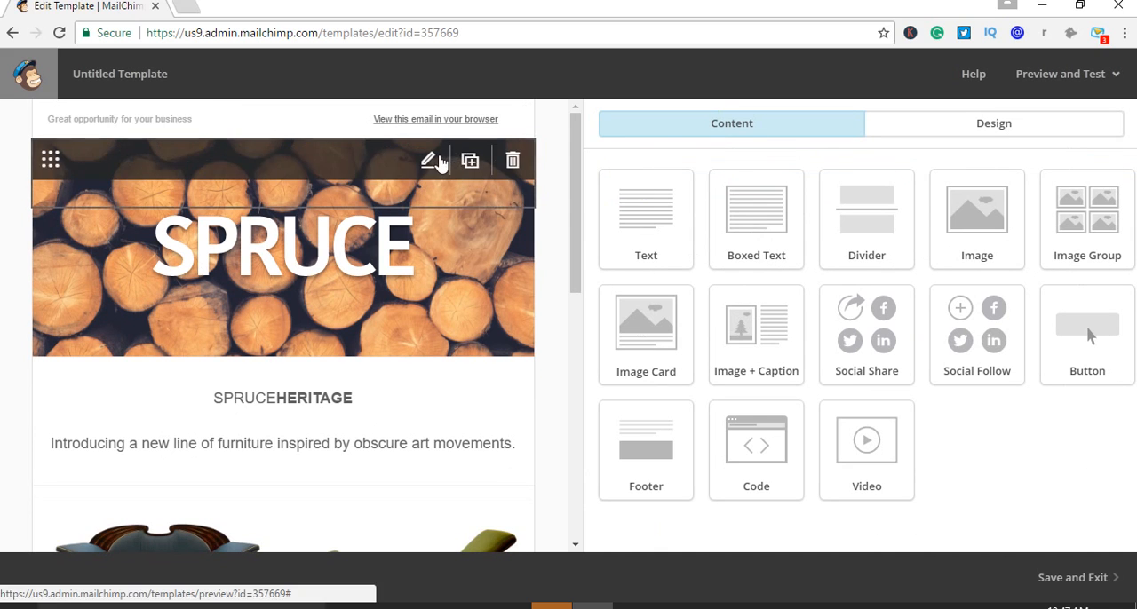
click(430, 160)
mouse_move(418, 206)
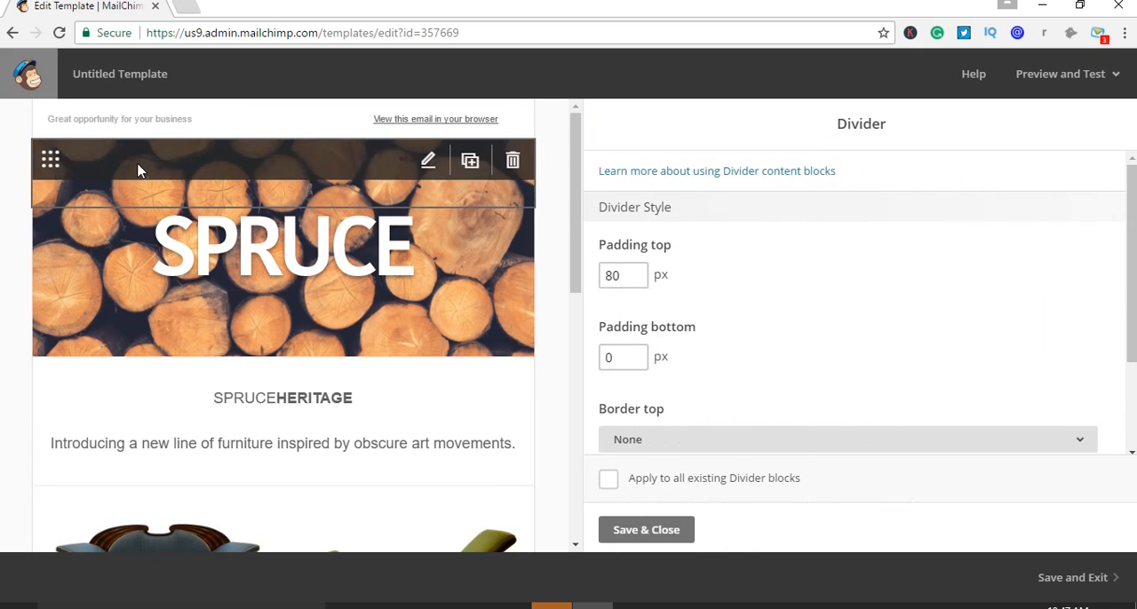
Reopen the preview text block above the header and make "Great opportunity for your business" bold
mouse_move(357, 111)
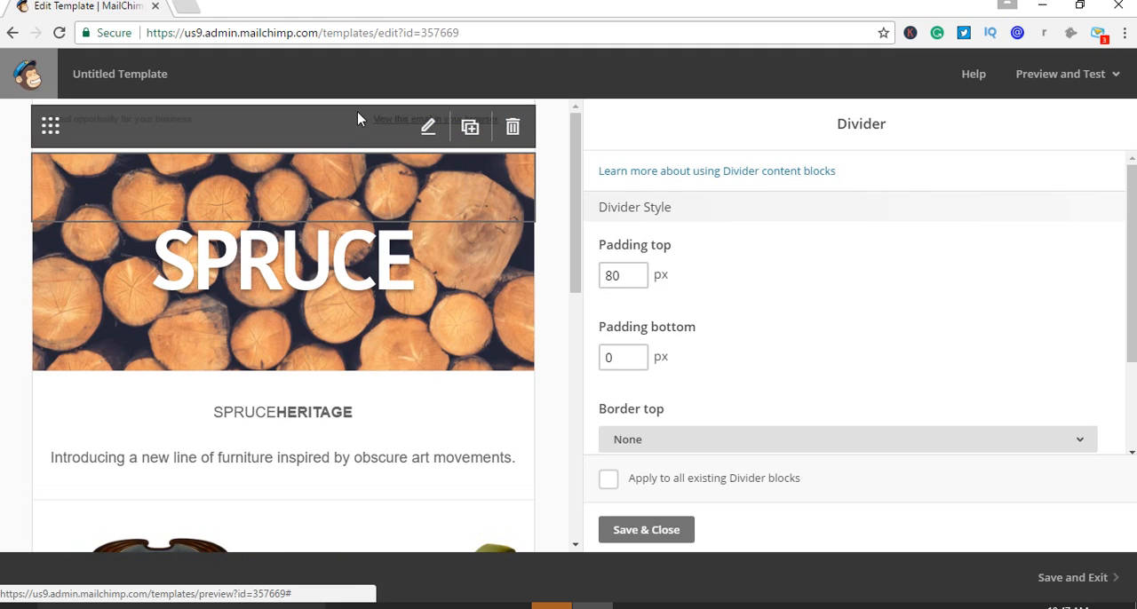
click(428, 130)
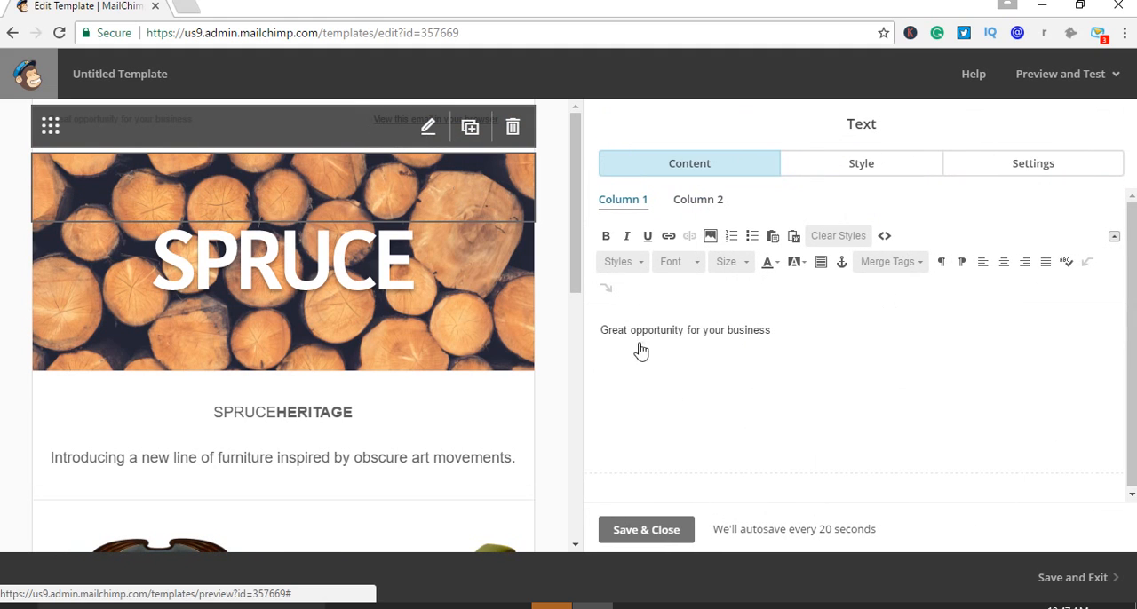
drag(813, 357, 551, 328)
click(606, 236)
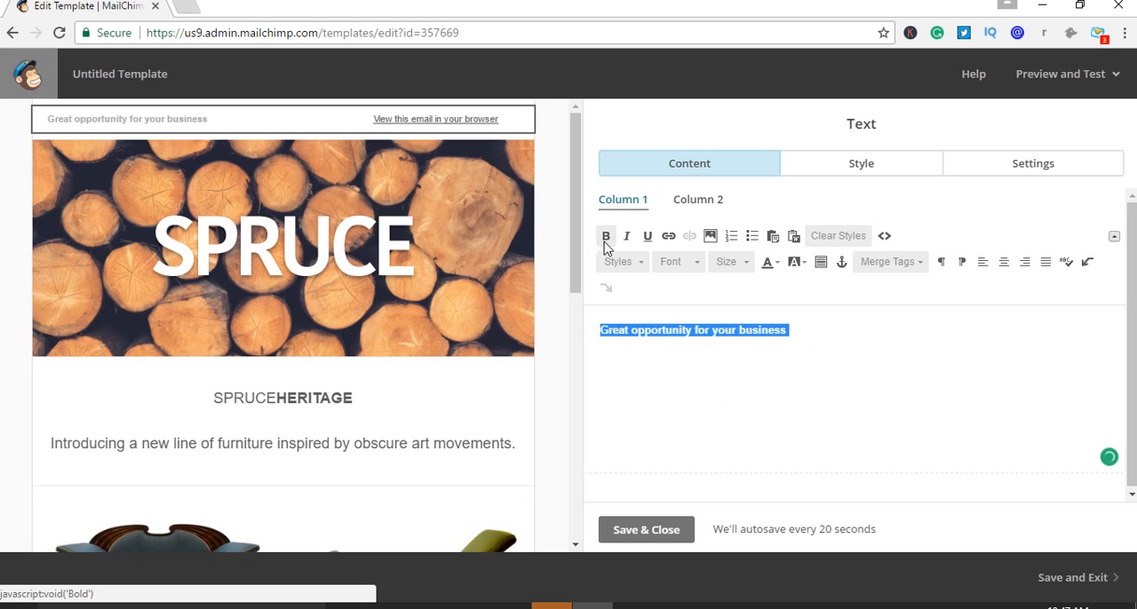
Try red as the preview line's text color and settle on green
click(774, 267)
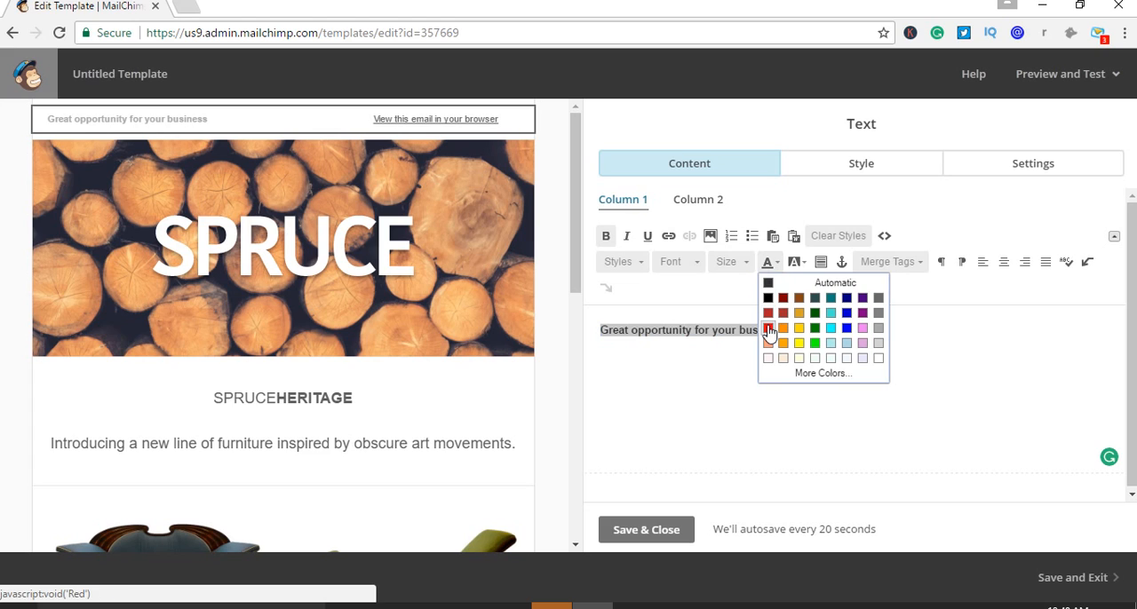
click(768, 329)
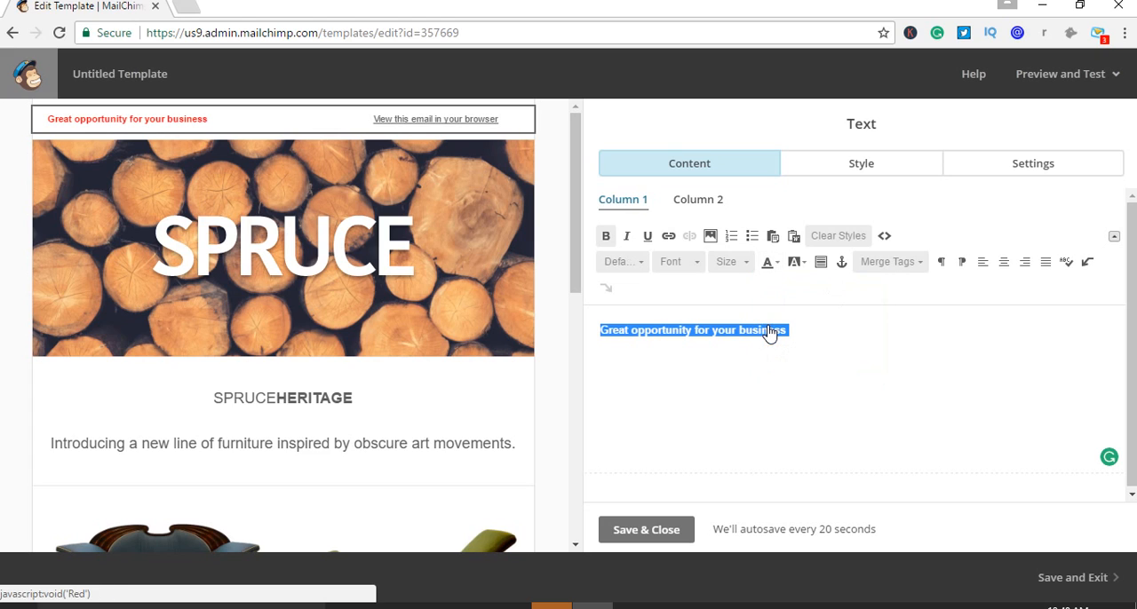
click(768, 262)
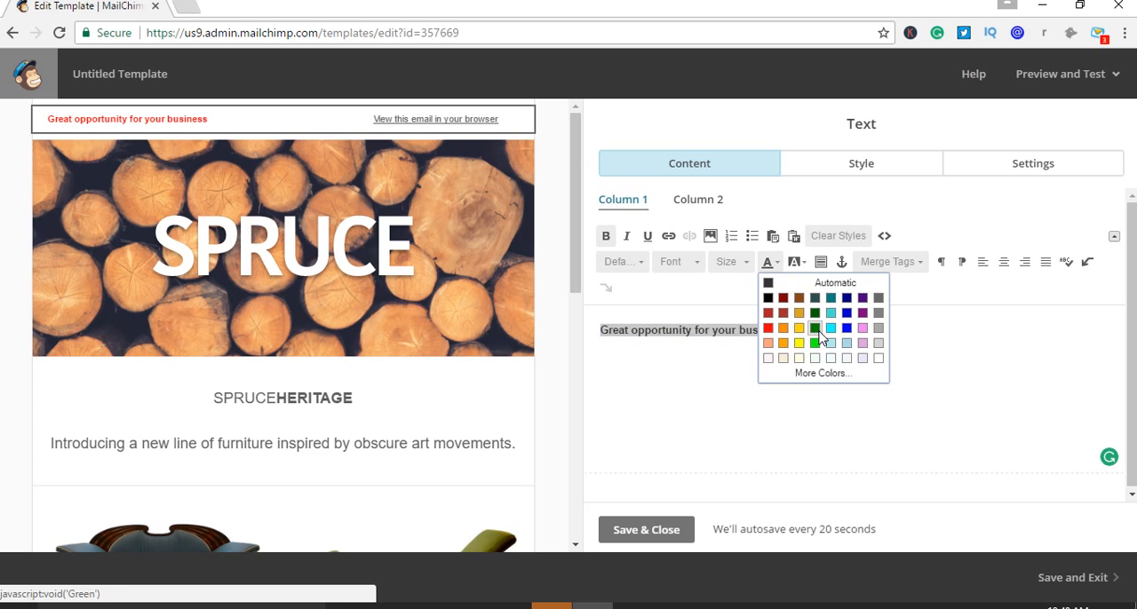
click(823, 330)
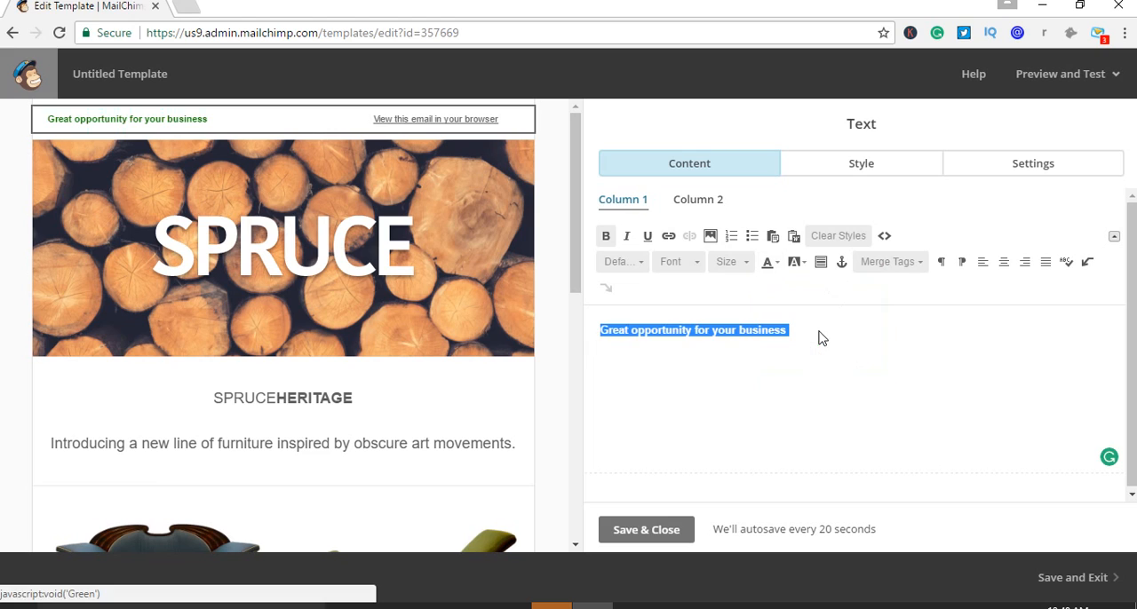
click(830, 409)
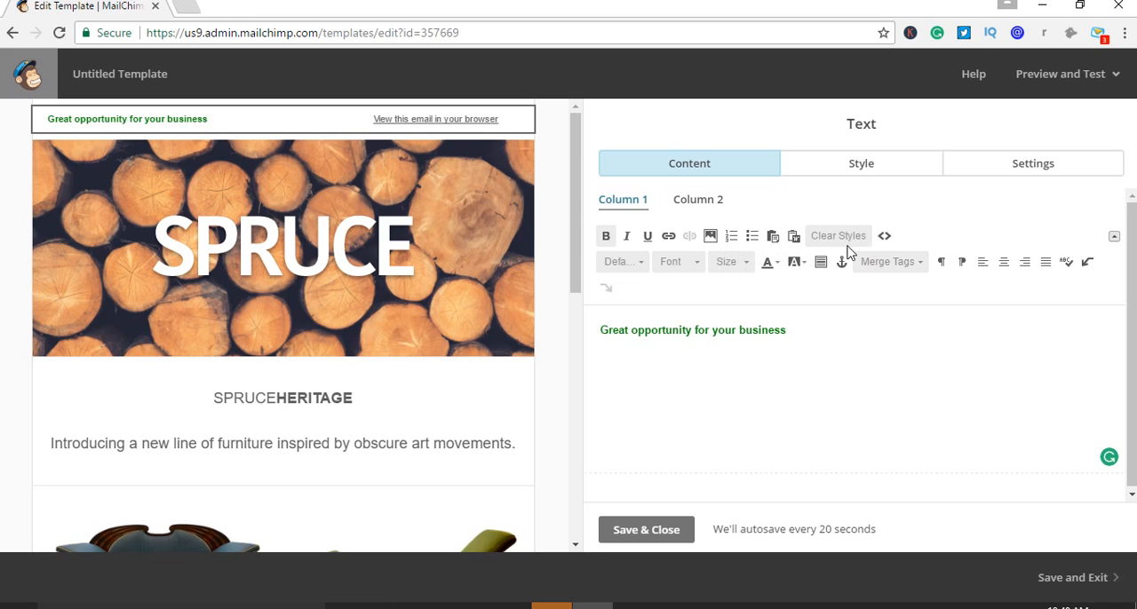
Format "Great opportunity for your business" with font size 19 and centered alignment, and save the text block
click(699, 263)
click(736, 263)
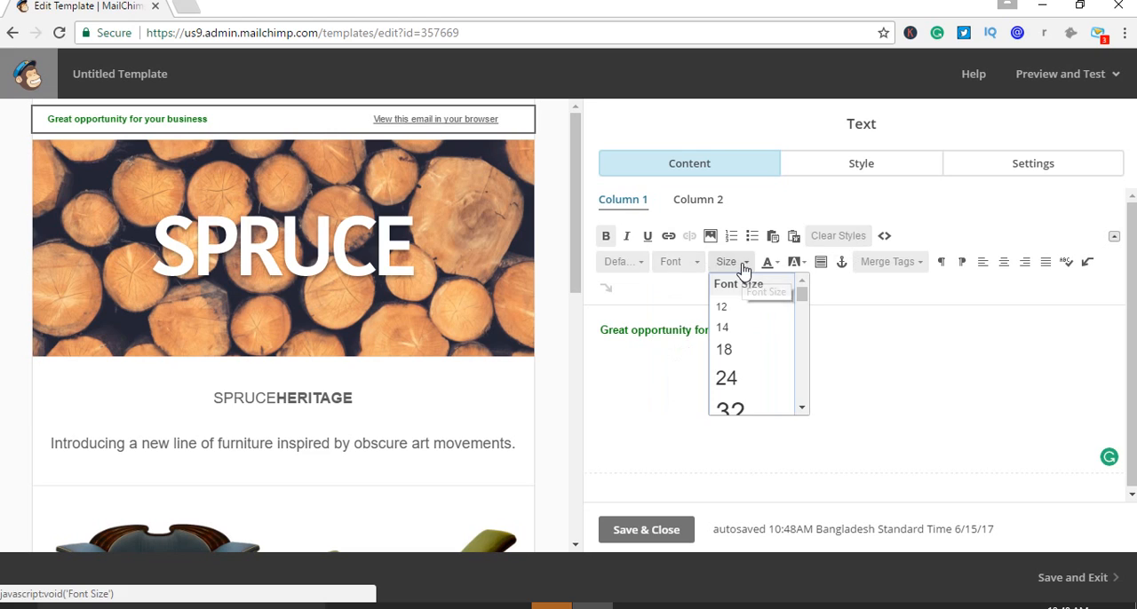
click(727, 350)
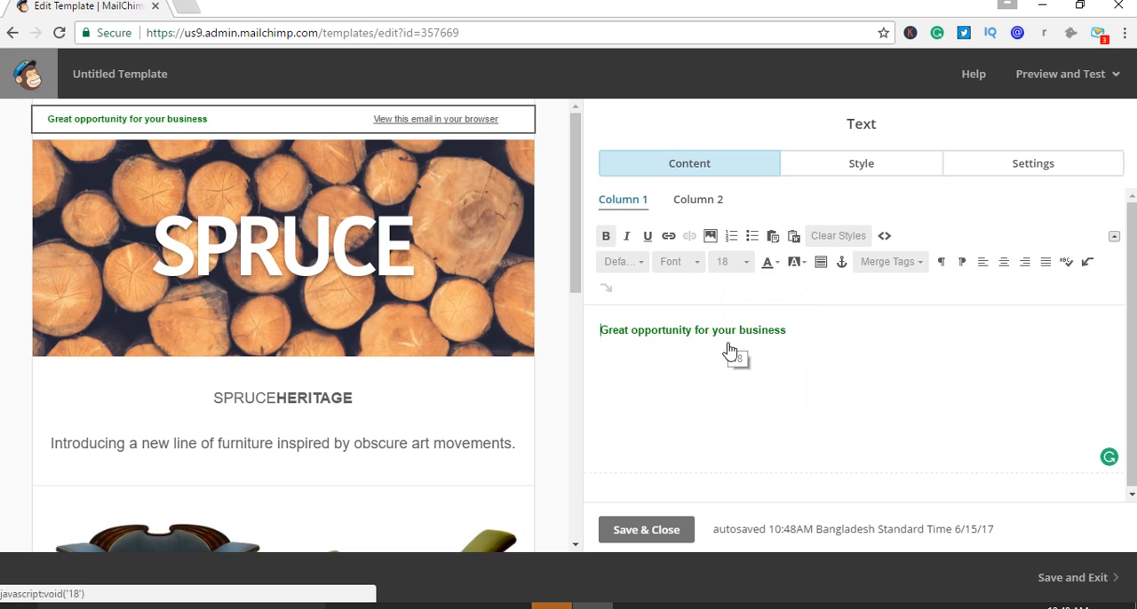
click(744, 263)
click(807, 339)
drag(807, 338, 554, 327)
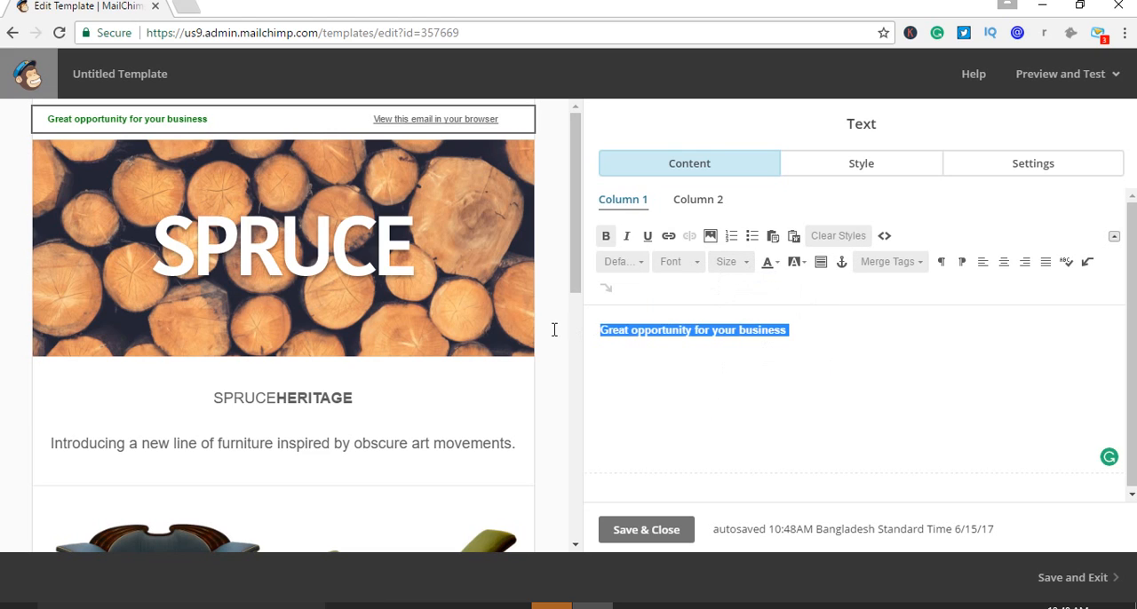
click(744, 262)
click(733, 374)
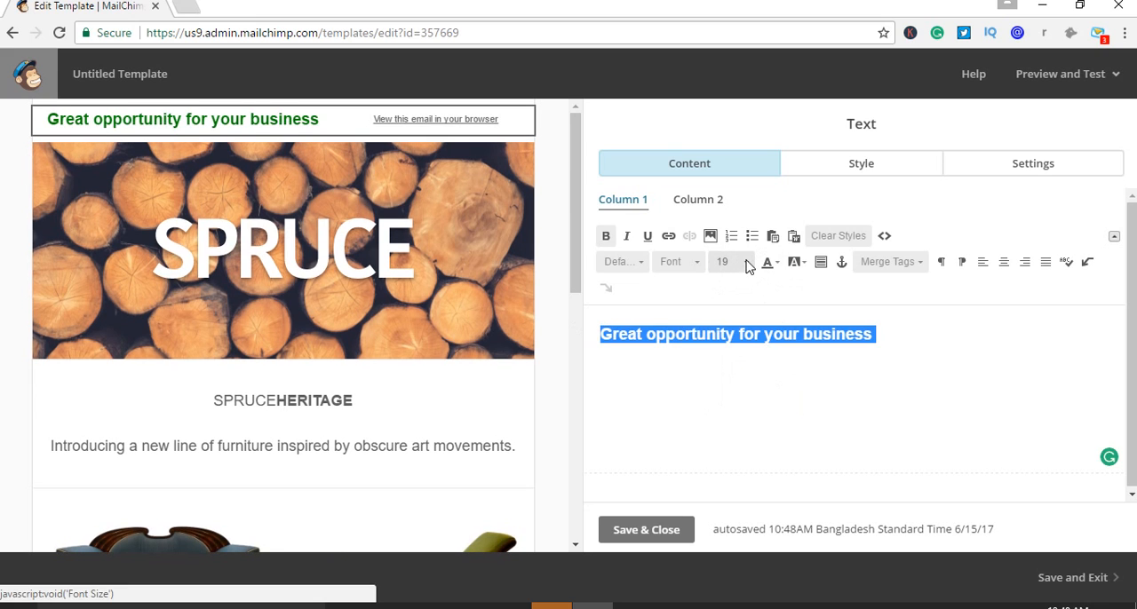
click(1003, 263)
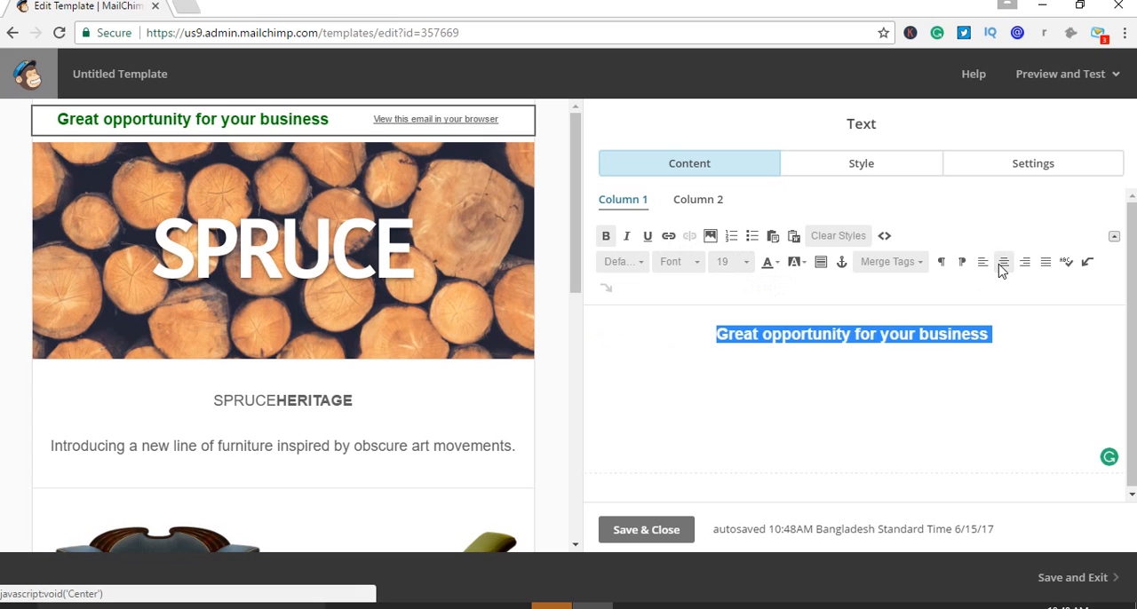
click(661, 532)
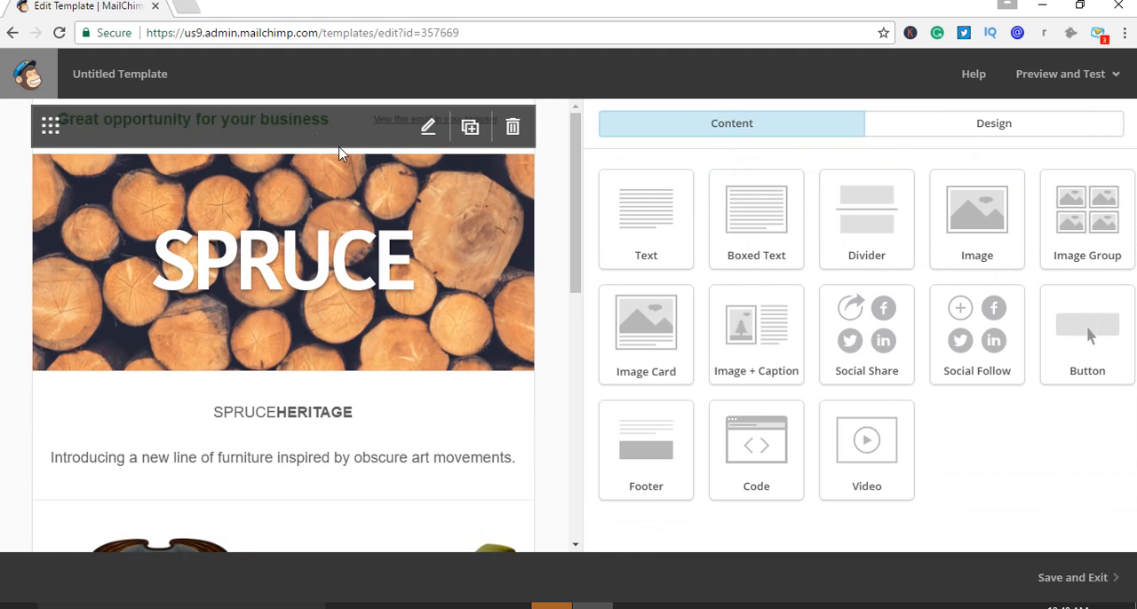
Reopen the preview text block above the header and delete the "Great opportunity for your business" line
mouse_move(313, 409)
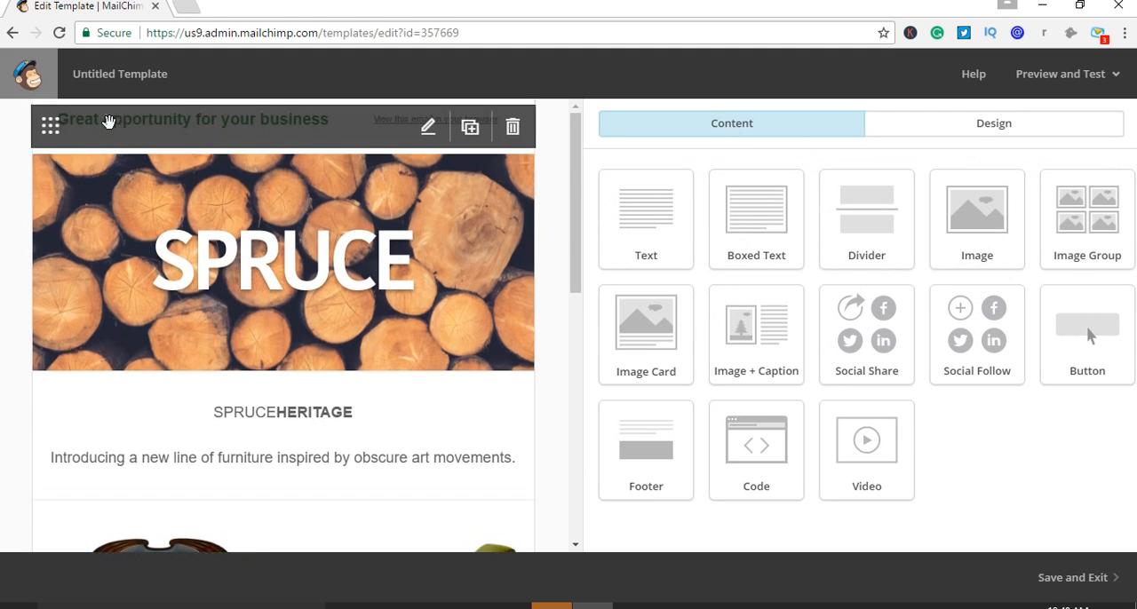
click(429, 129)
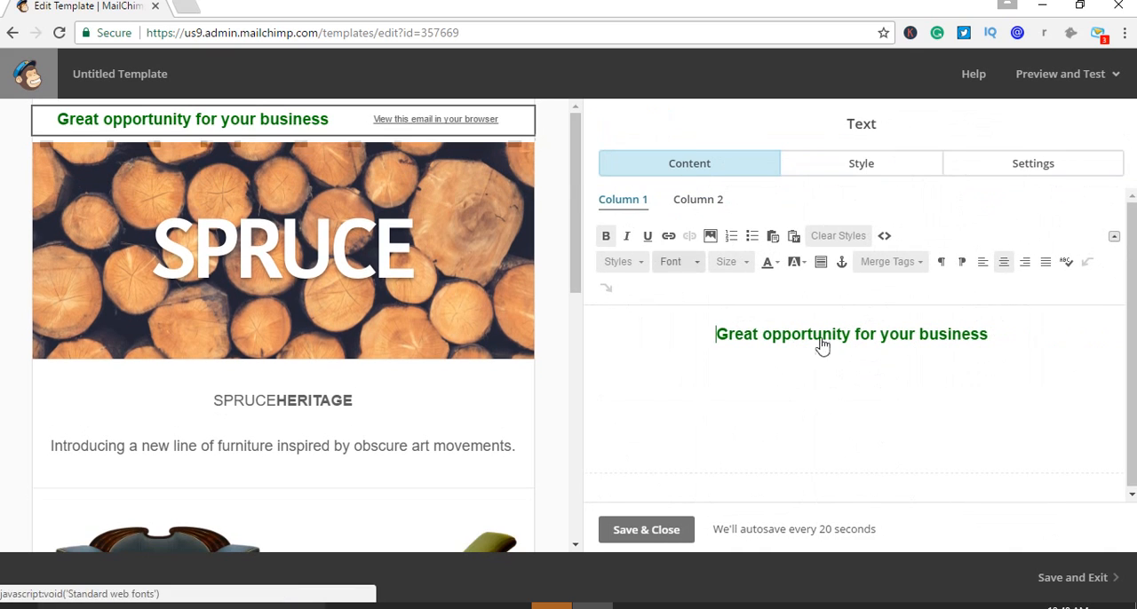
drag(1061, 350, 706, 304)
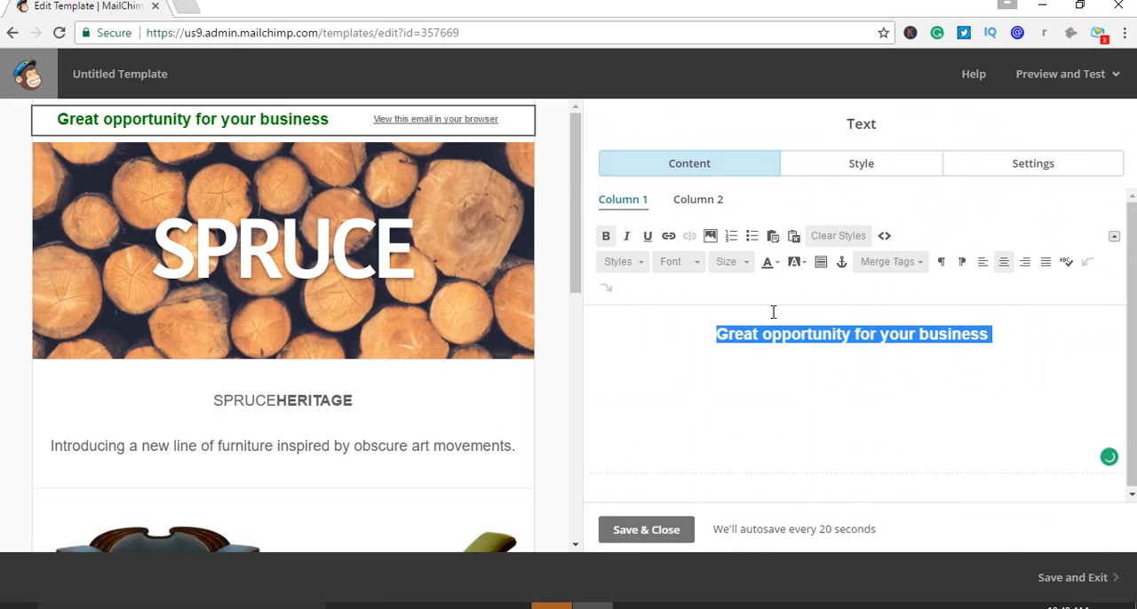
key(BackSpace)
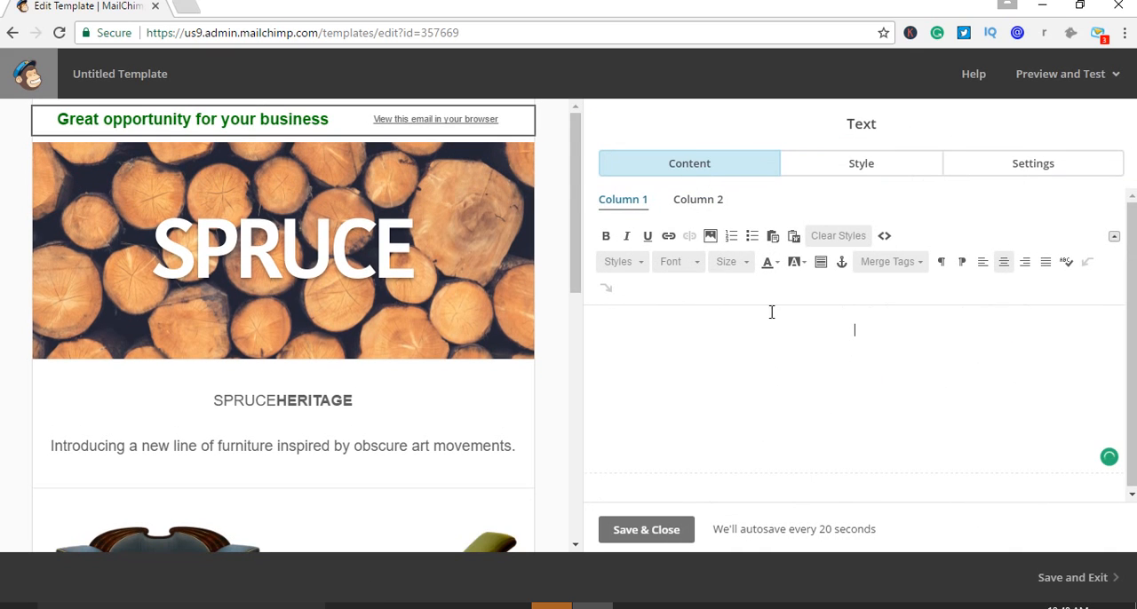
click(711, 237)
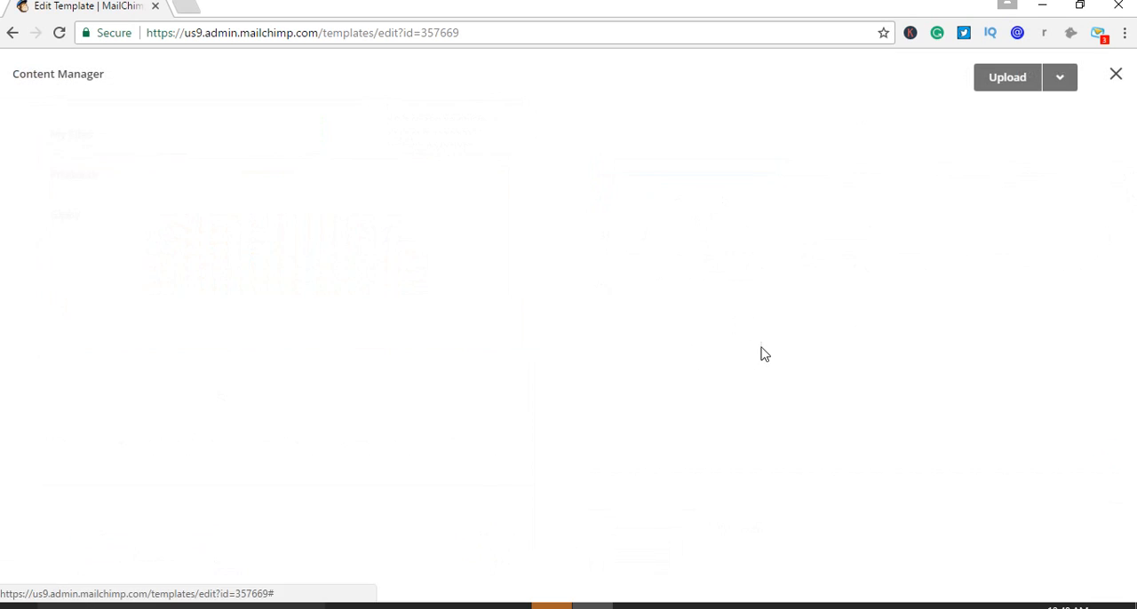
click(1116, 76)
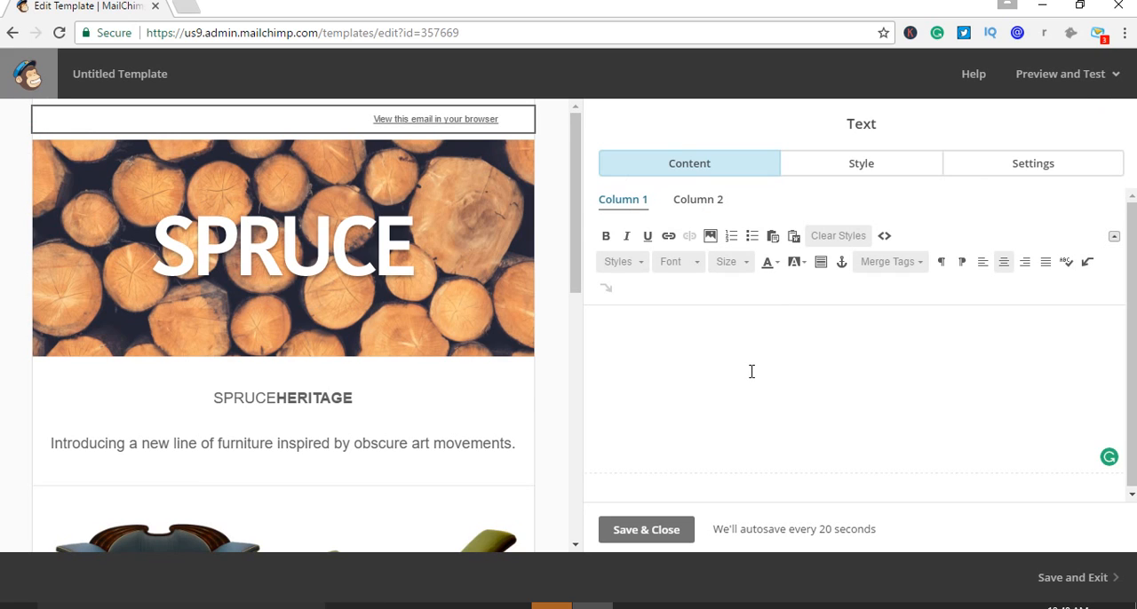
mouse_move(197, 131)
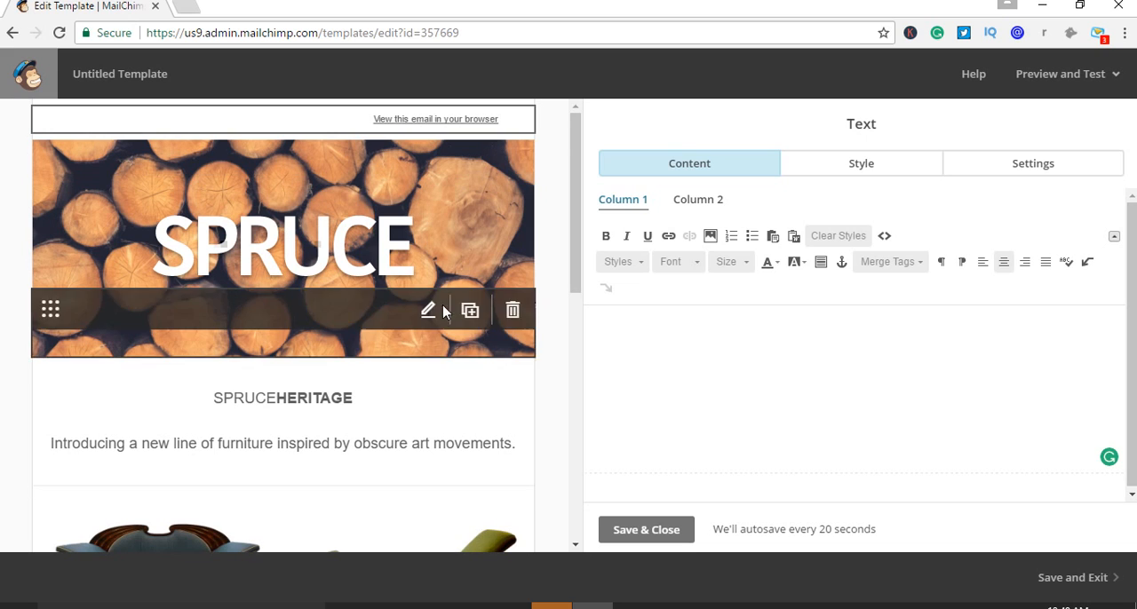
click(674, 338)
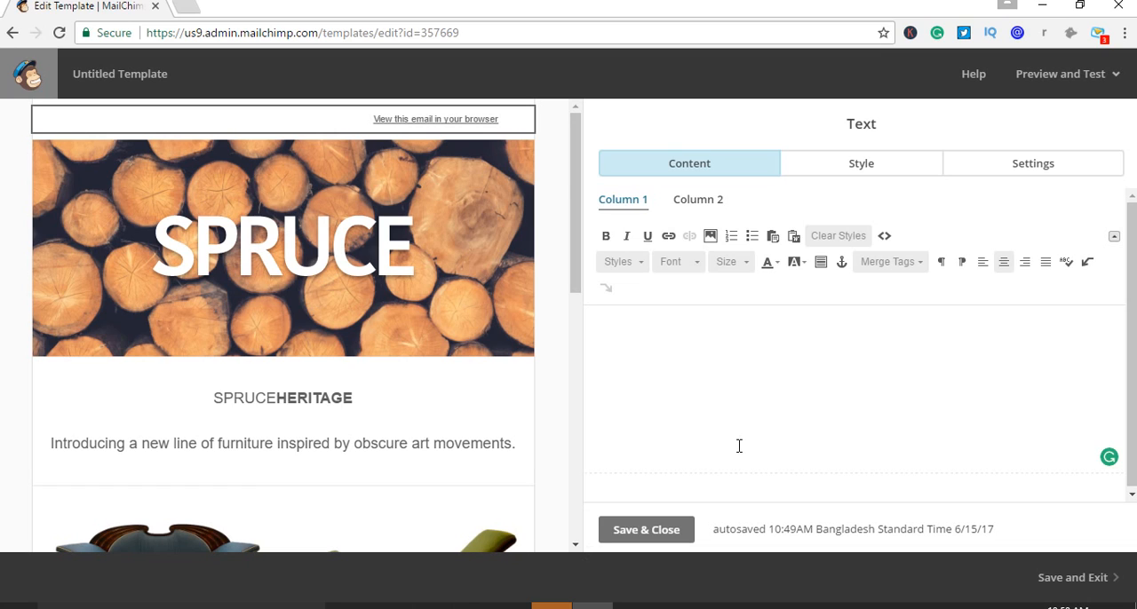
click(634, 606)
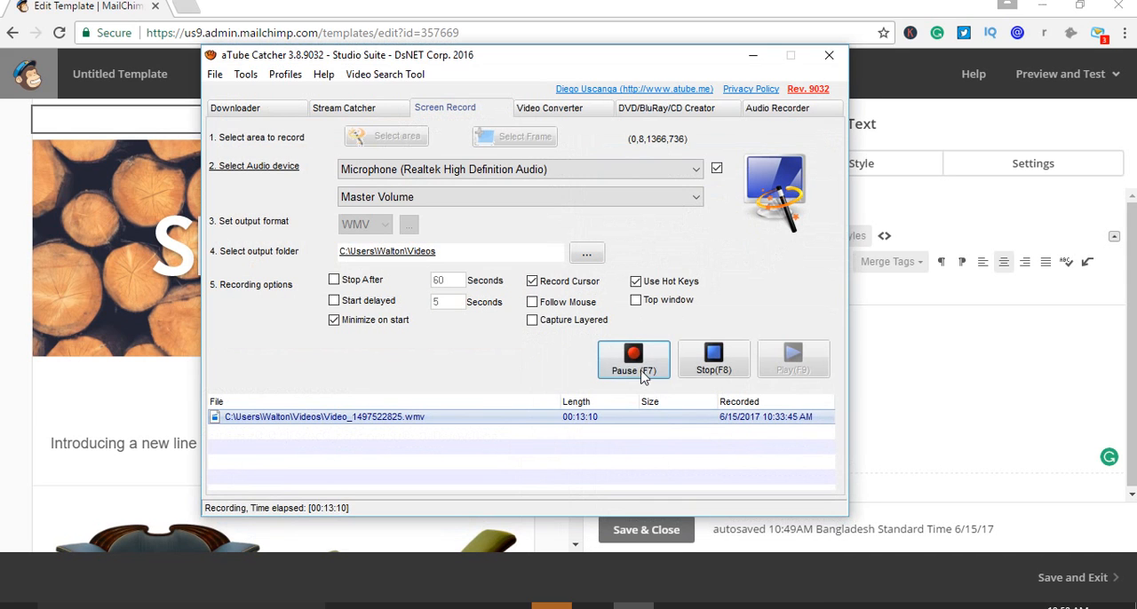
click(187, 382)
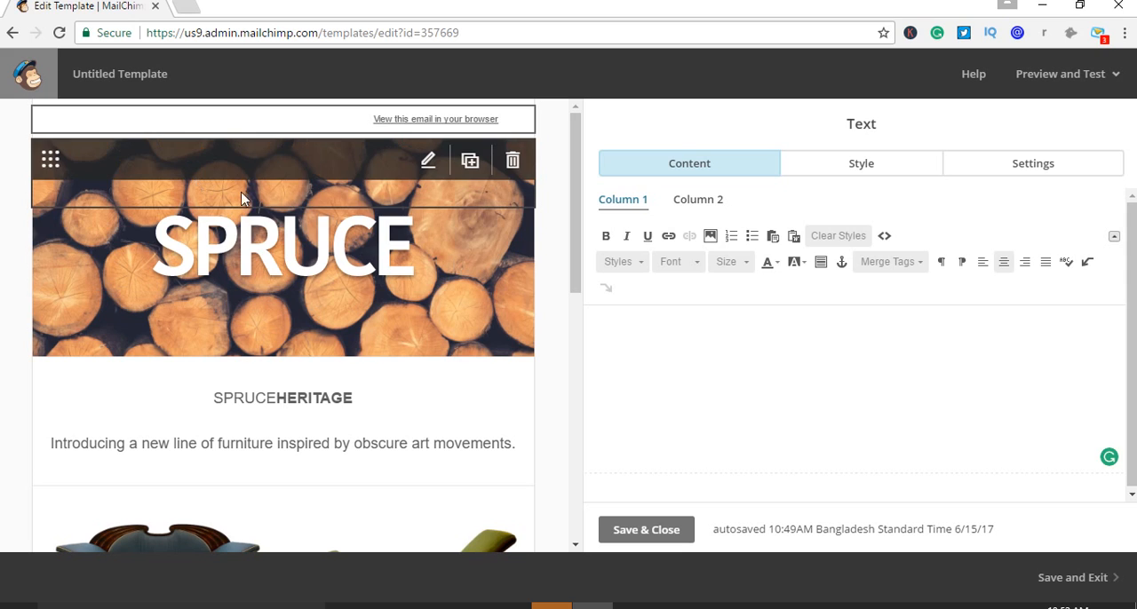
Review the padding, border and background settings of the divider block over the SPRUCE header image, and close it
click(427, 165)
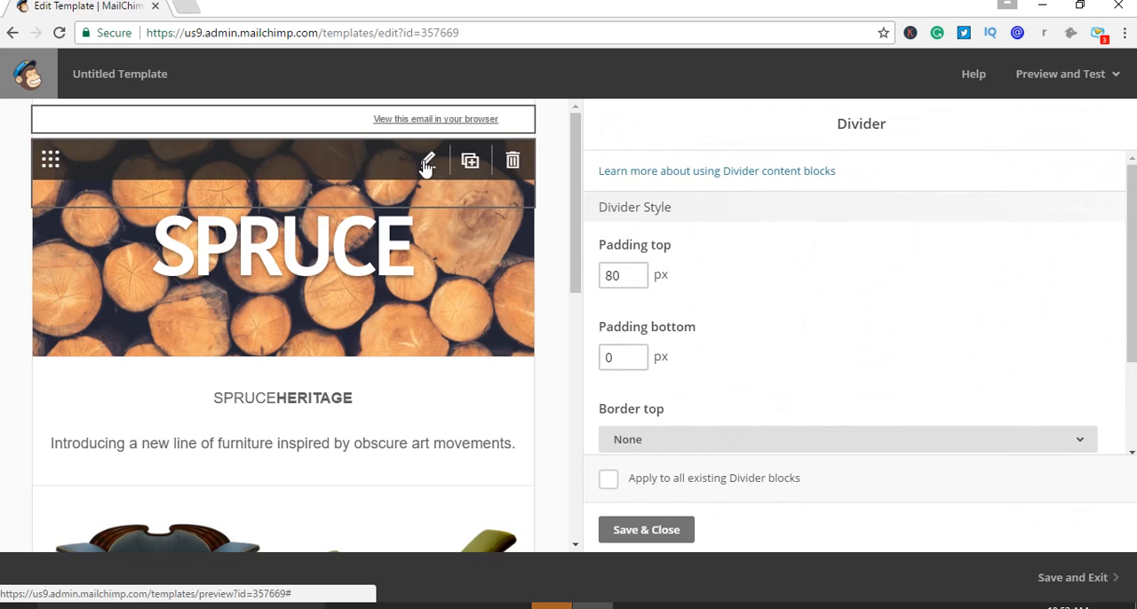
scroll(728, 335, down, 2)
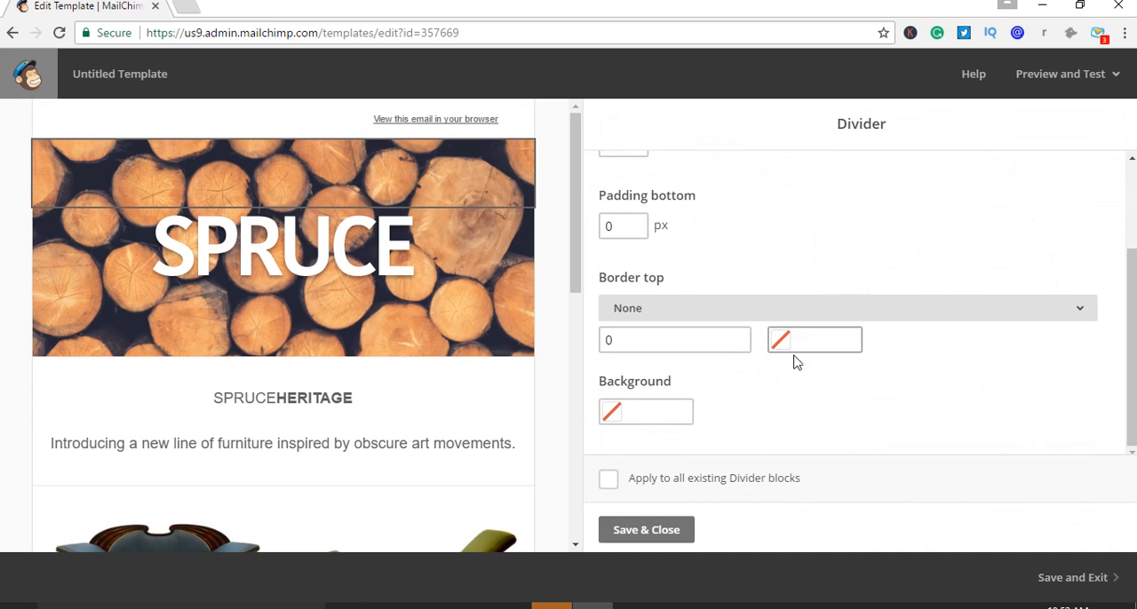
scroll(784, 395, up, 2)
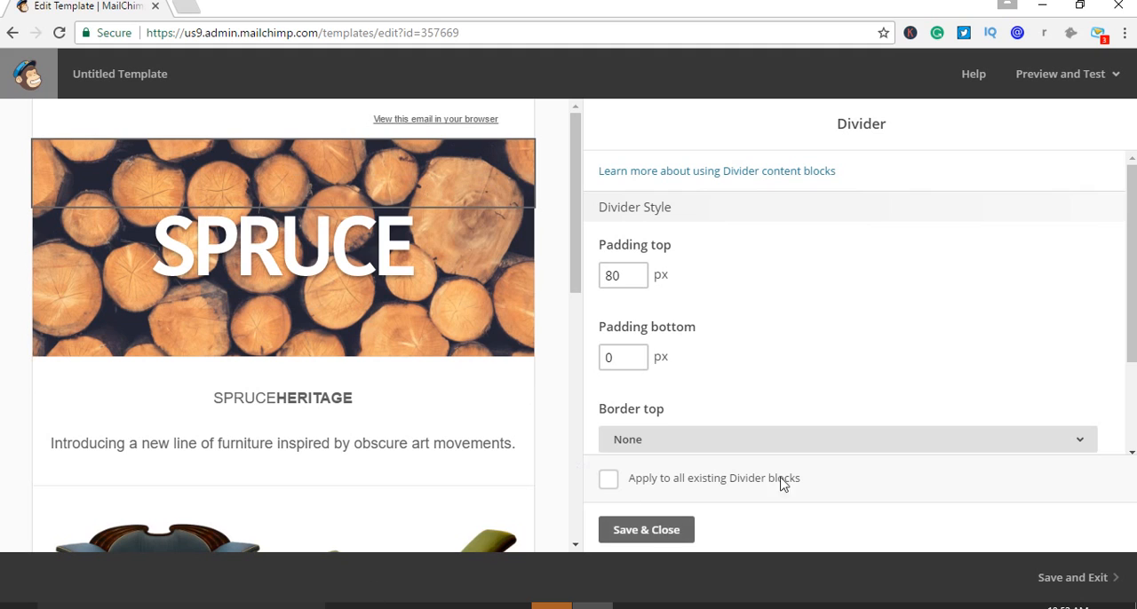
click(631, 530)
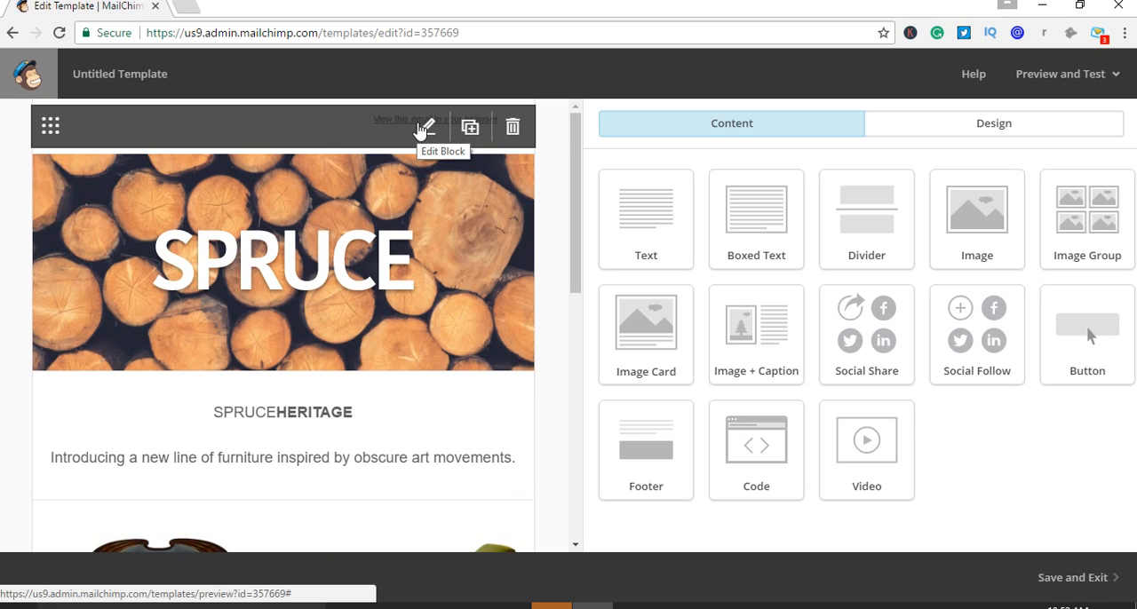
Try to insert an image from My Files into column 1 of the empty preview text block
click(423, 130)
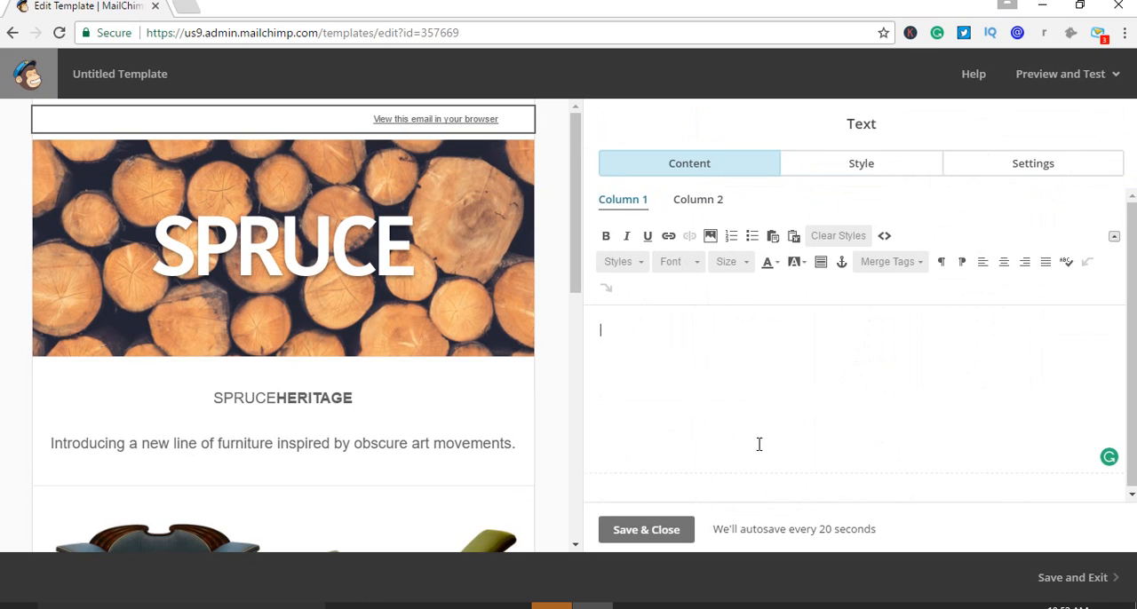
click(710, 237)
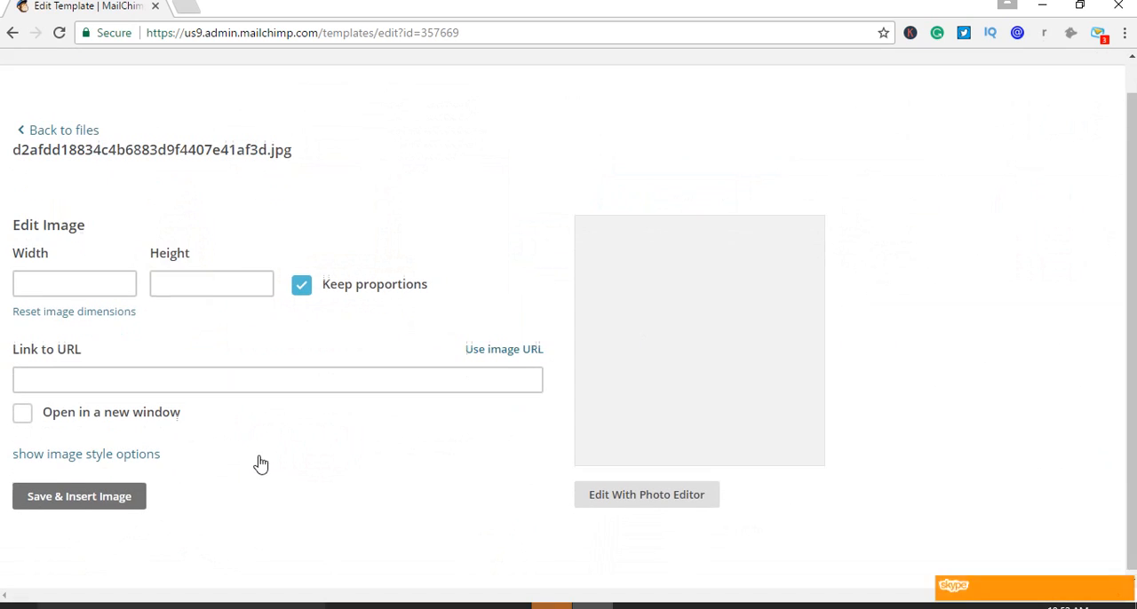
scroll(449, 502, down, 1)
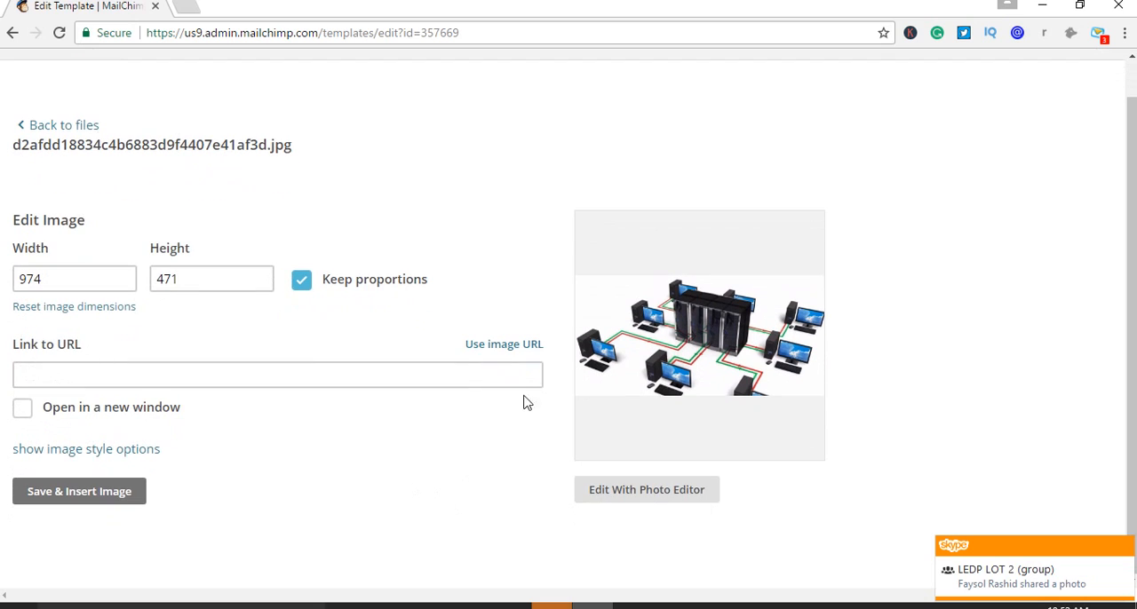
click(24, 131)
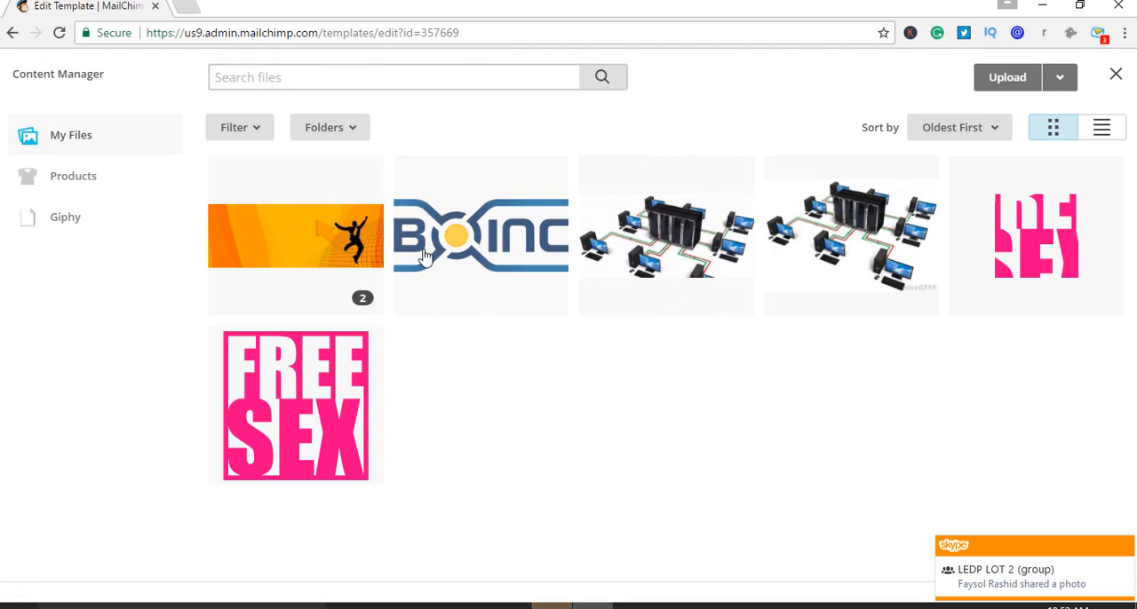
click(13, 32)
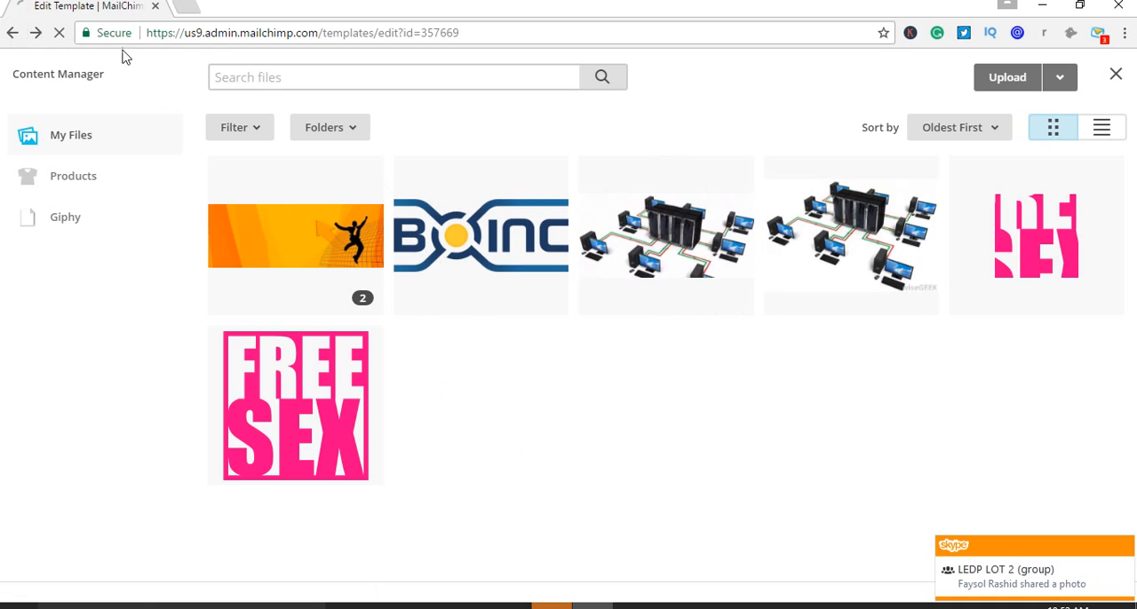
click(188, 7)
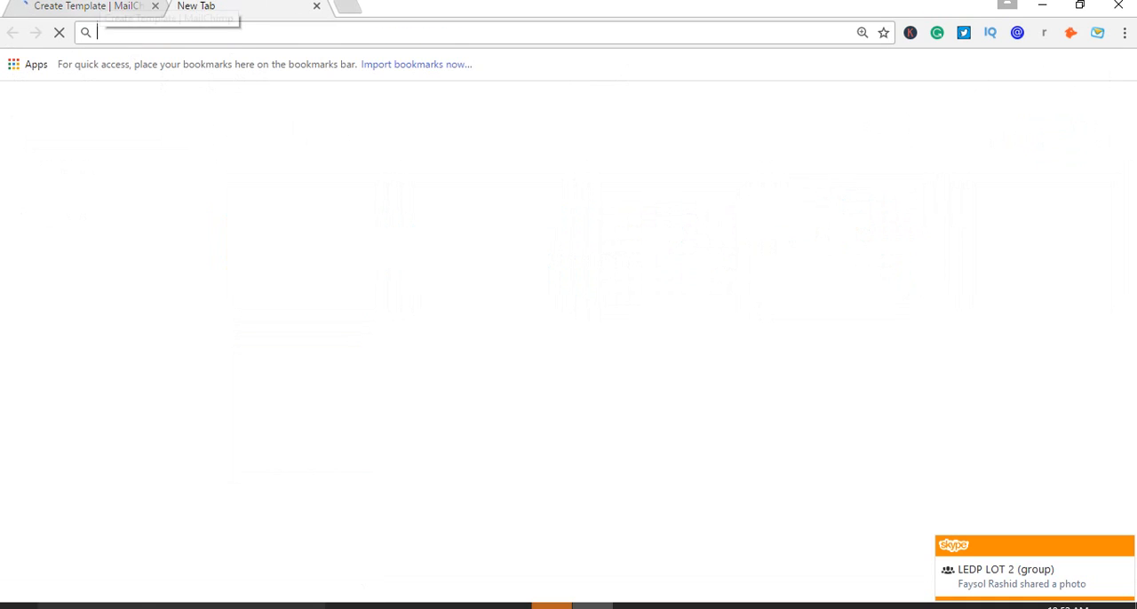
click(101, 12)
click(213, 8)
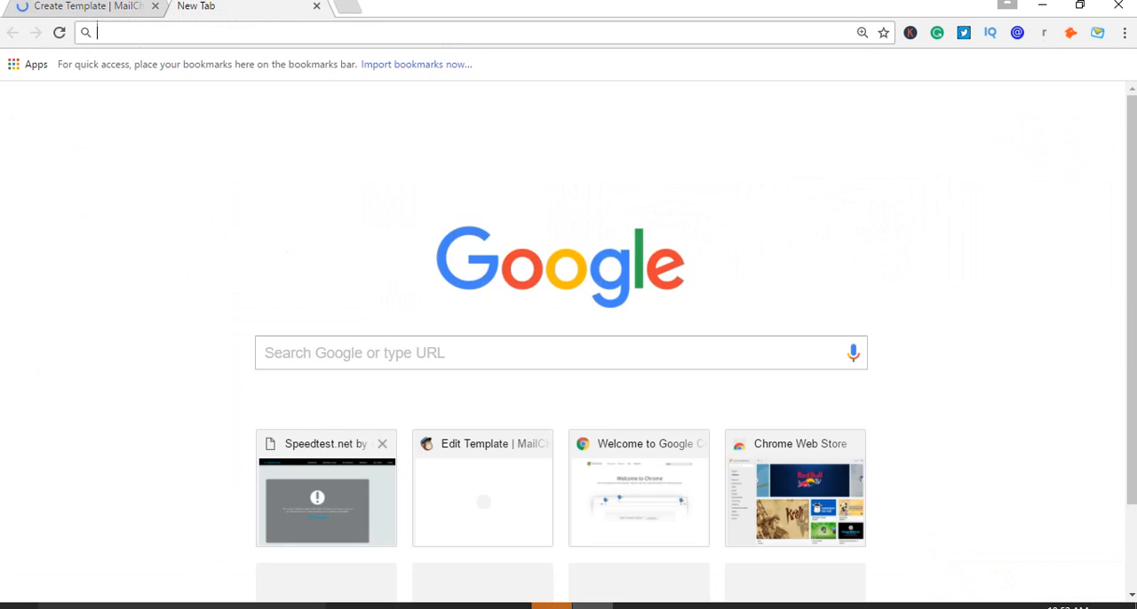
click(348, 7)
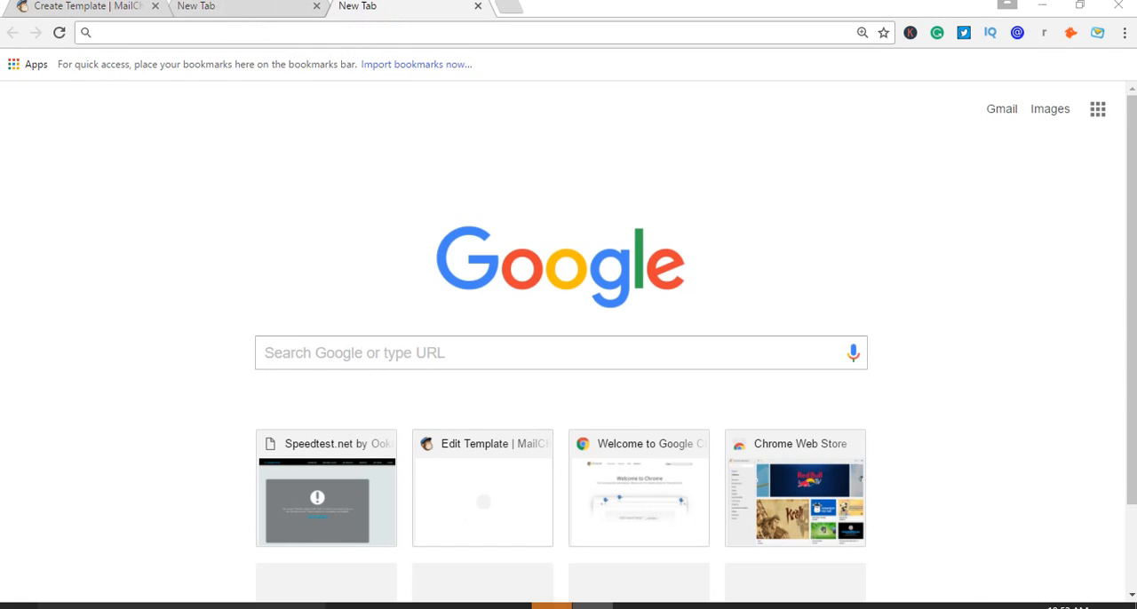
click(549, 607)
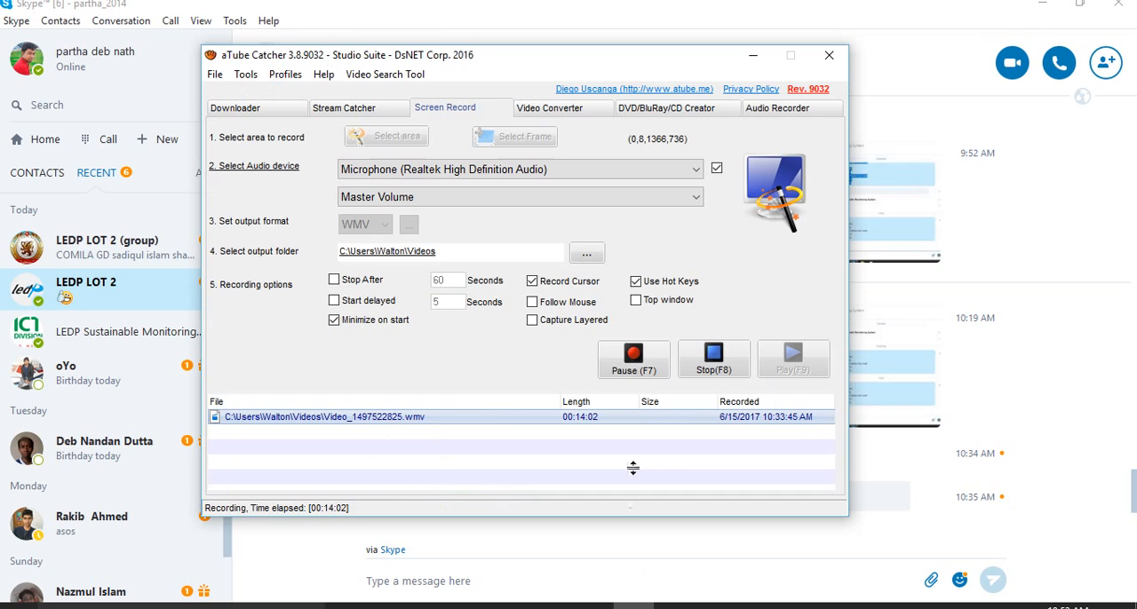
click(622, 351)
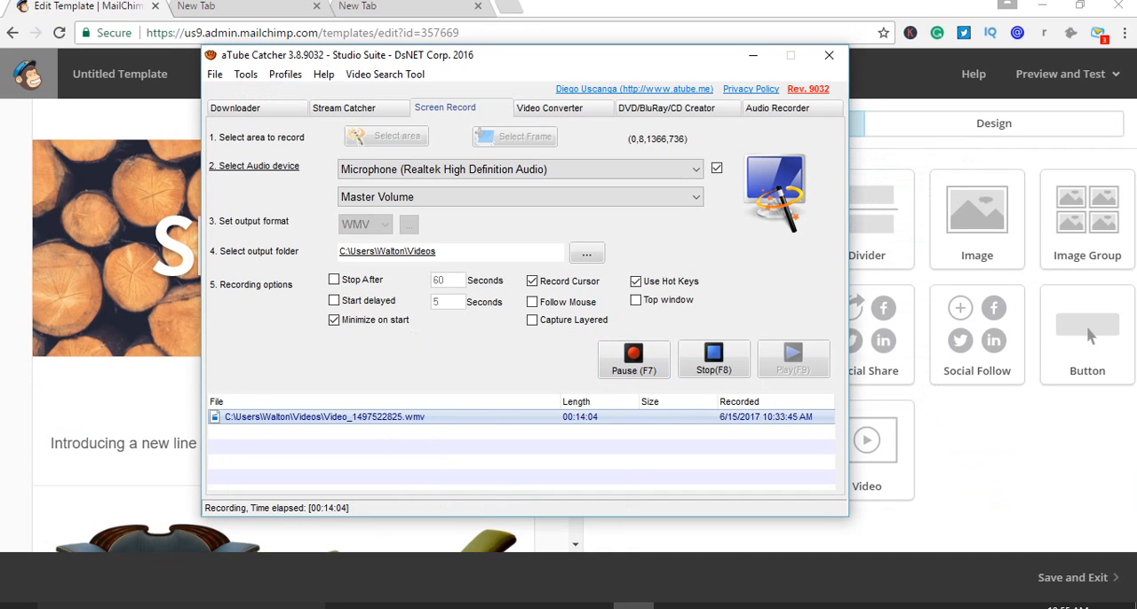
click(634, 607)
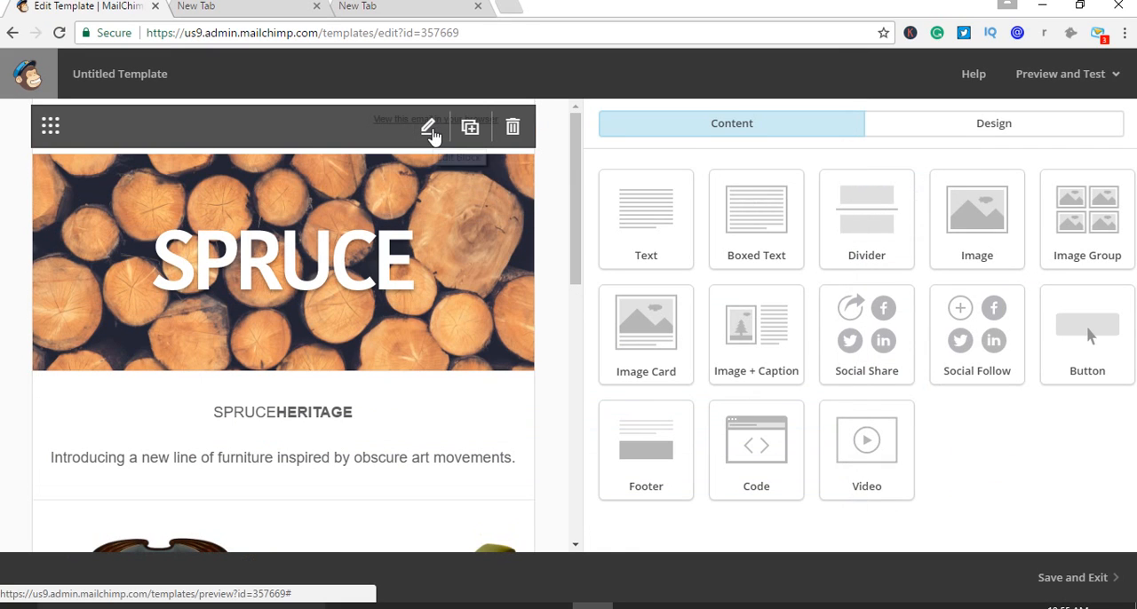
Reopen the empty preview text block above the header image and set its number of columns to 1 column
click(429, 130)
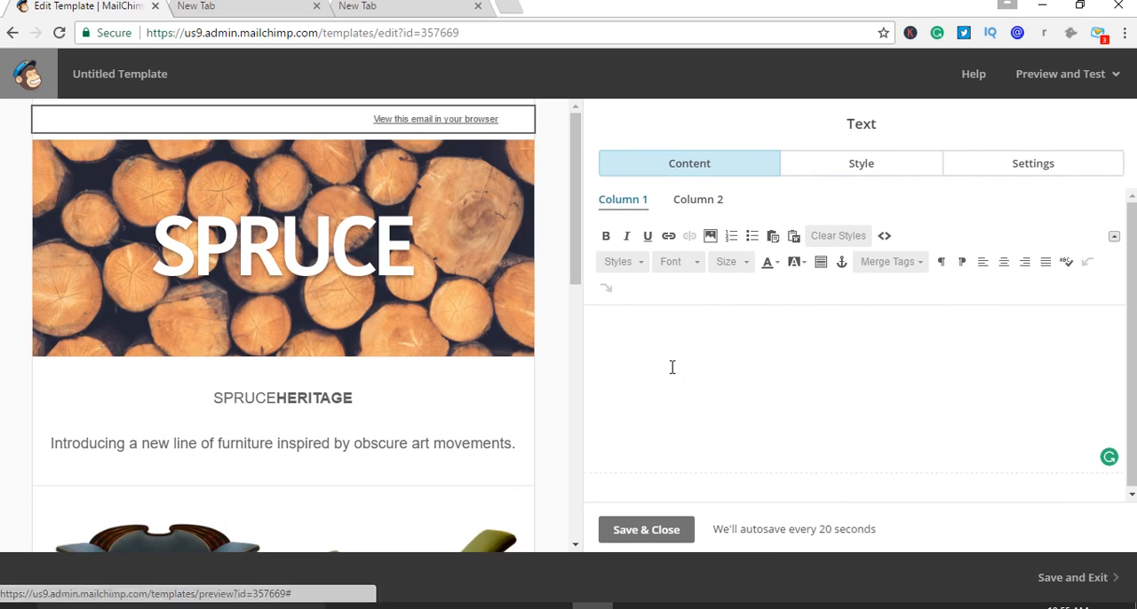
click(672, 367)
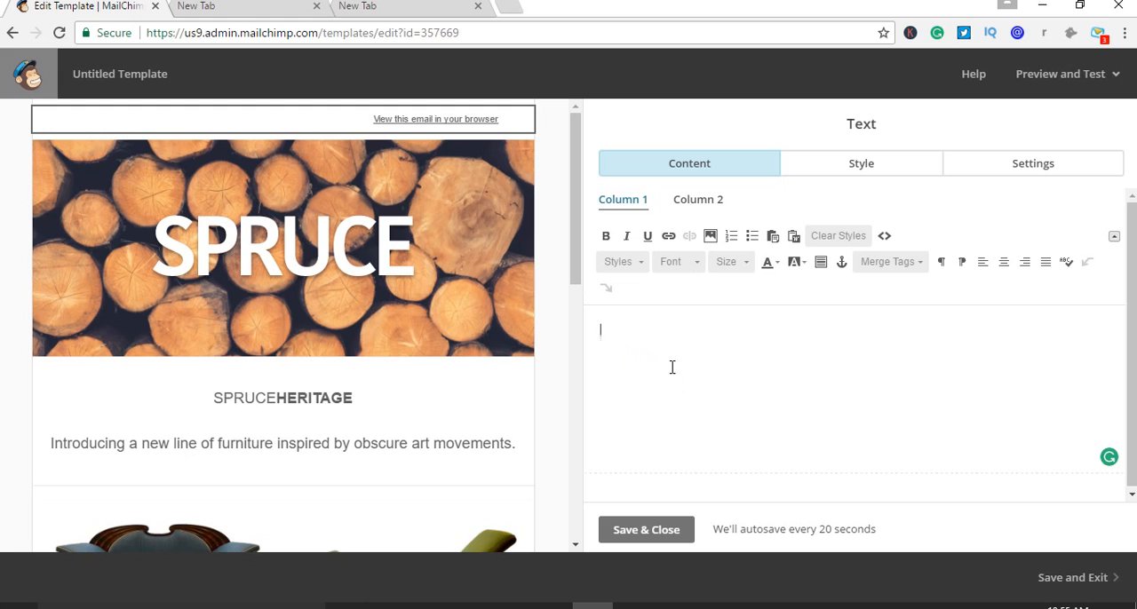
click(704, 209)
click(637, 206)
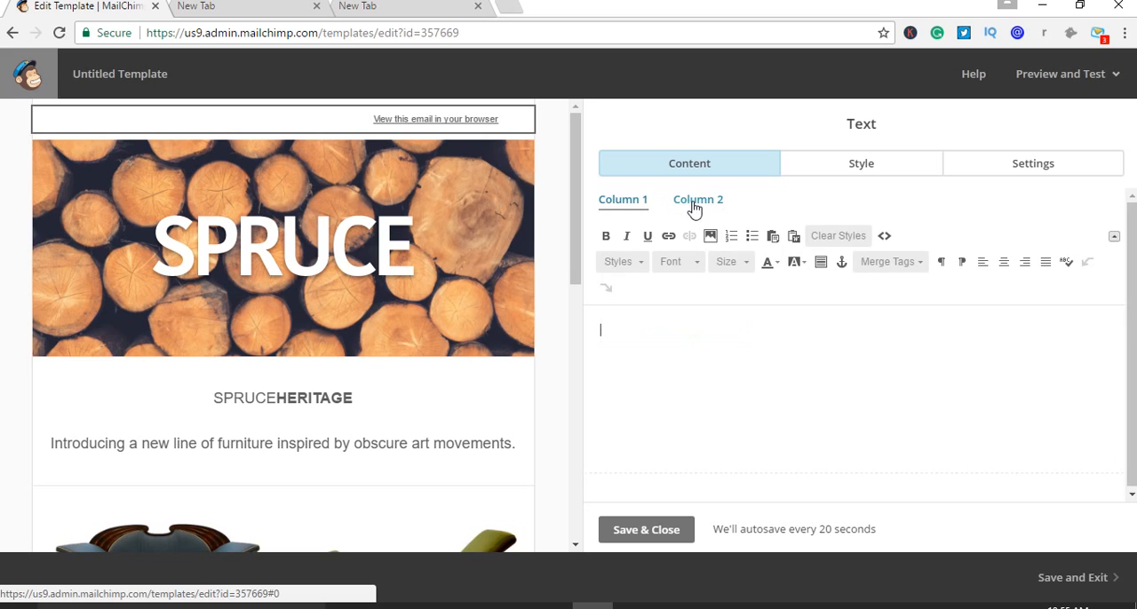
mouse_move(222, 129)
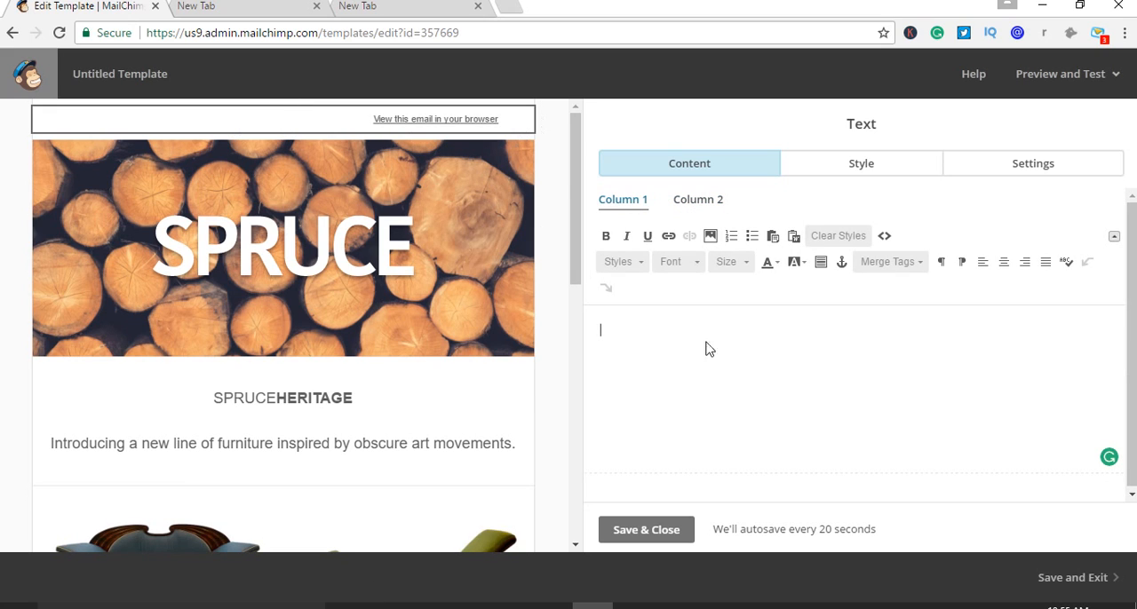
click(1031, 173)
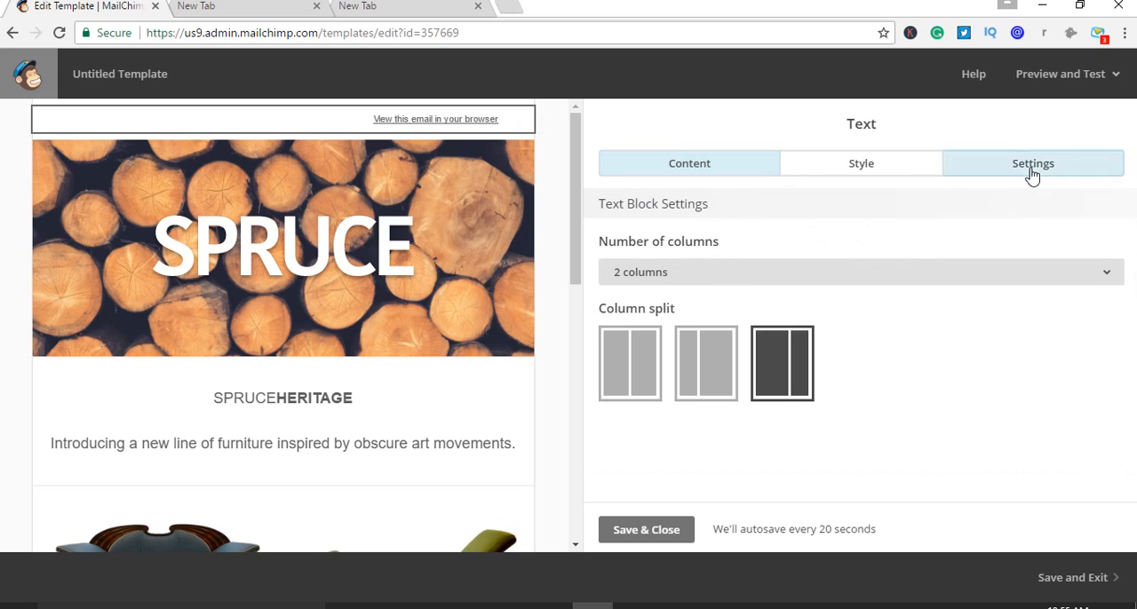
click(931, 273)
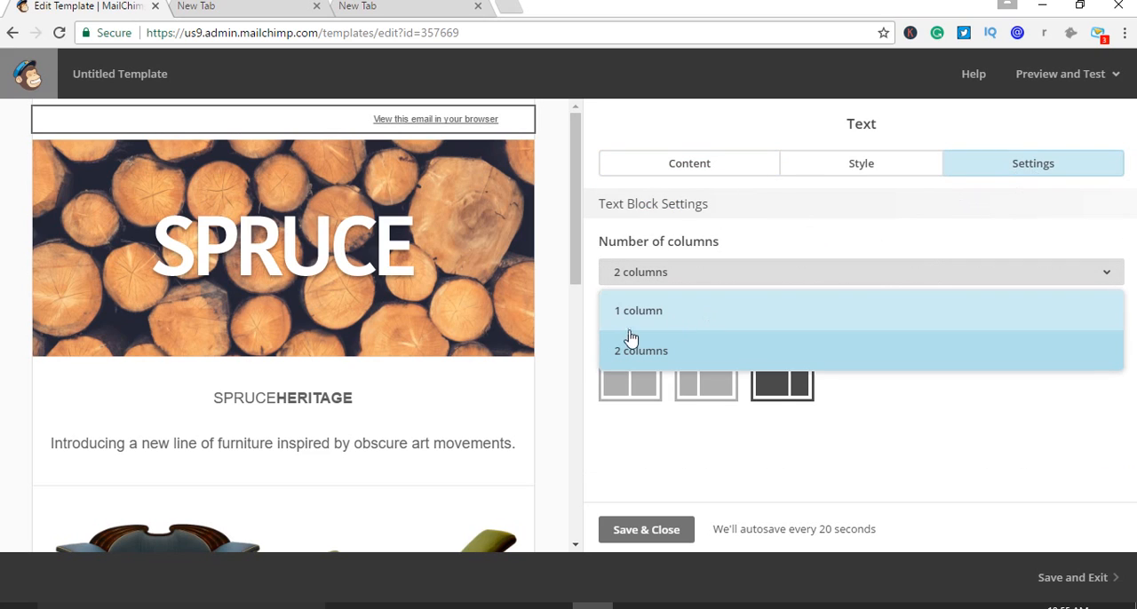
click(674, 321)
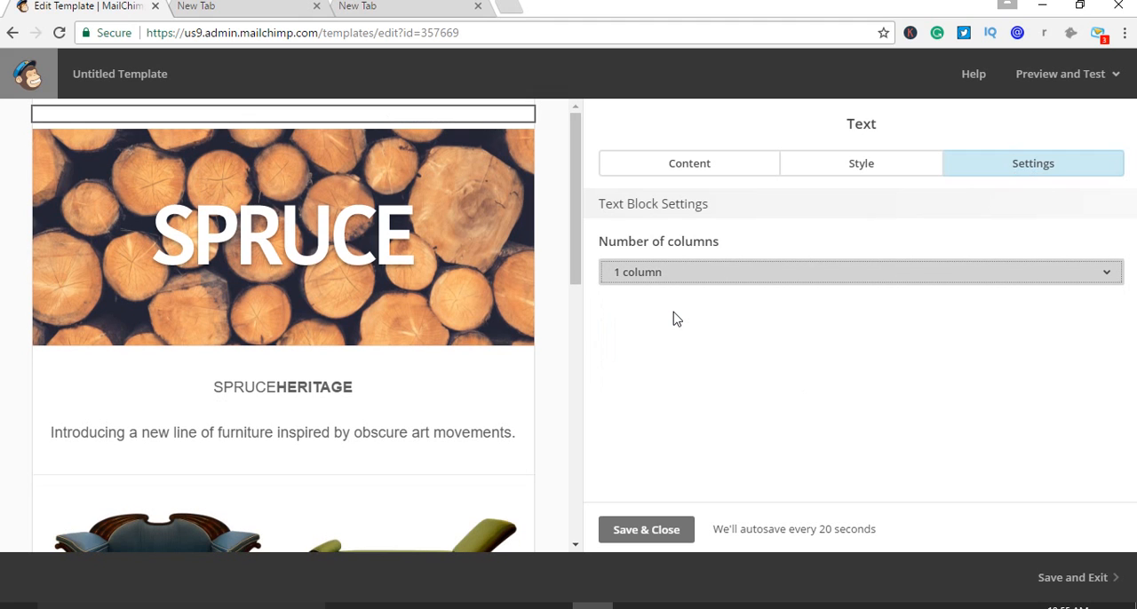
click(18, 606)
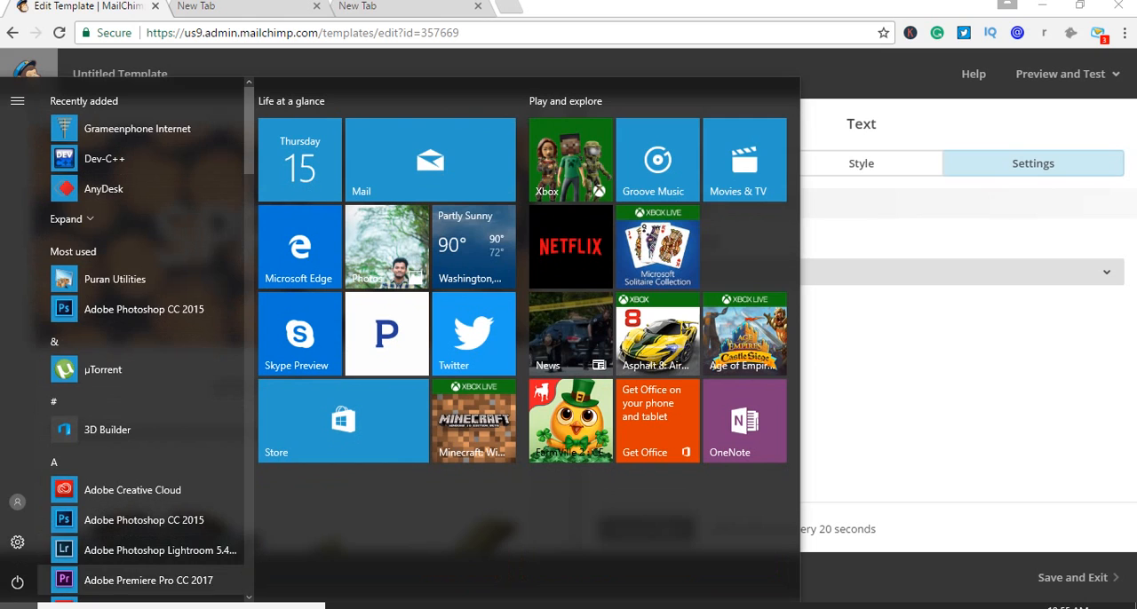
text(pa)
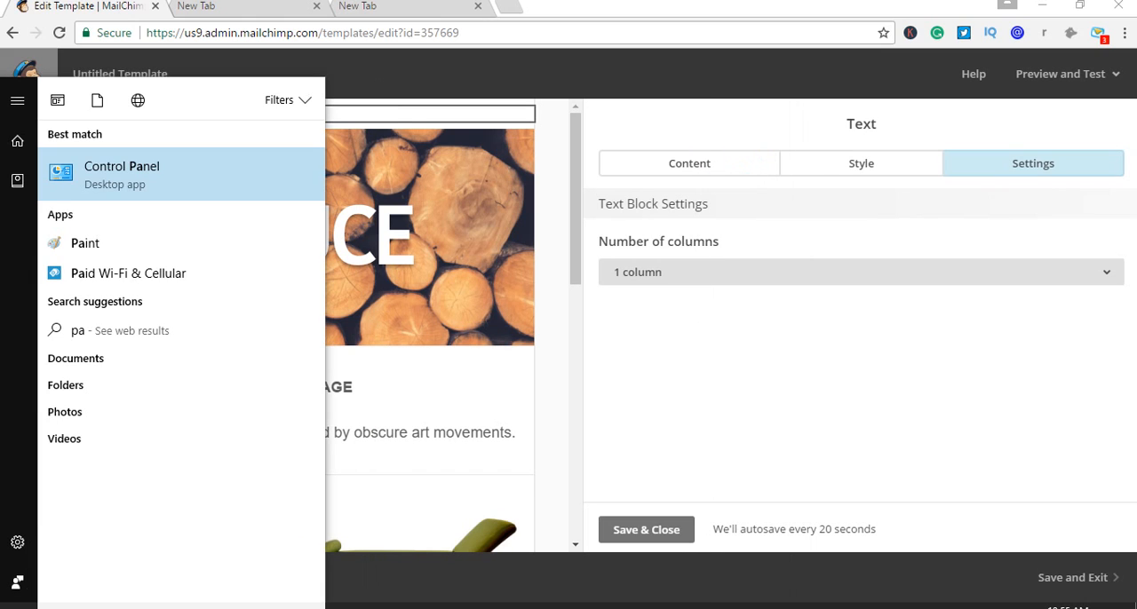
key(BackSpace)
key(BackSpace)
click(671, 364)
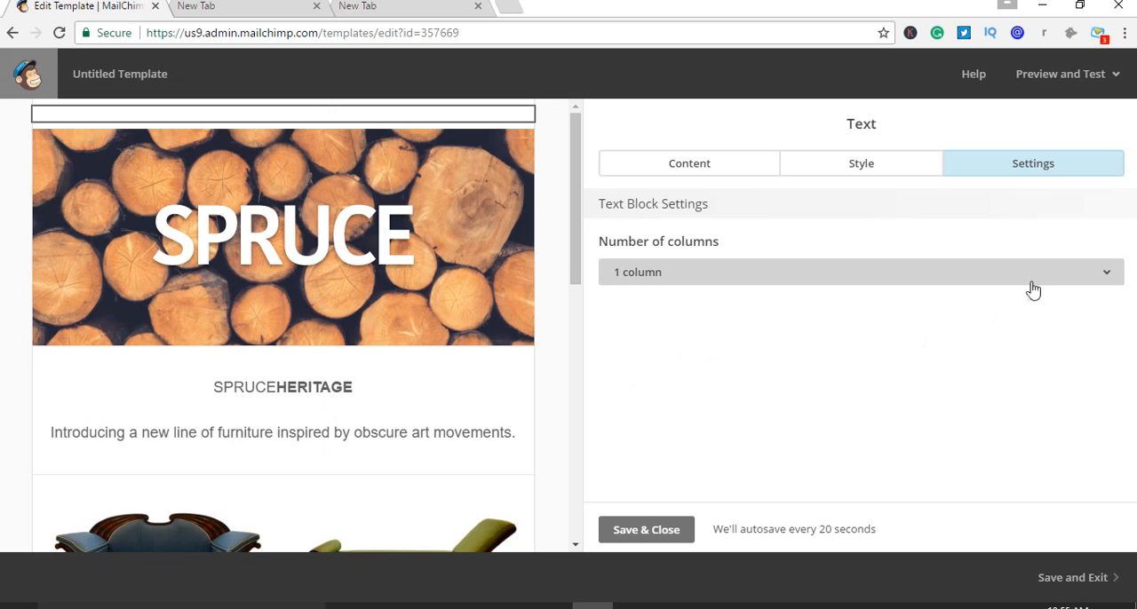
Save and close the preview text block, and reopen it to review its column settings and text style options
click(646, 530)
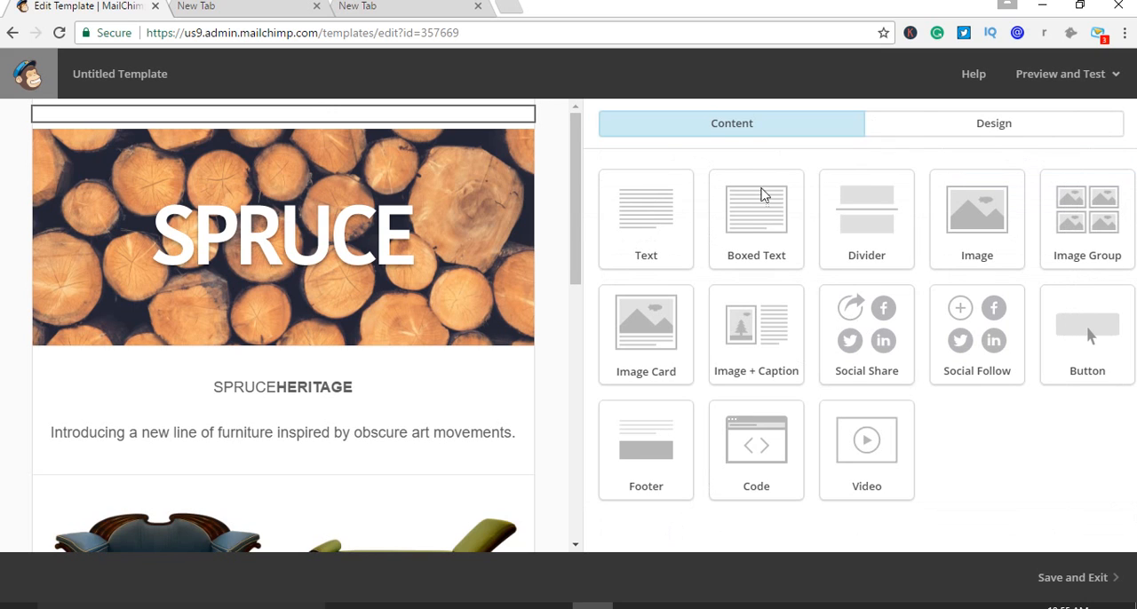
mouse_move(391, 162)
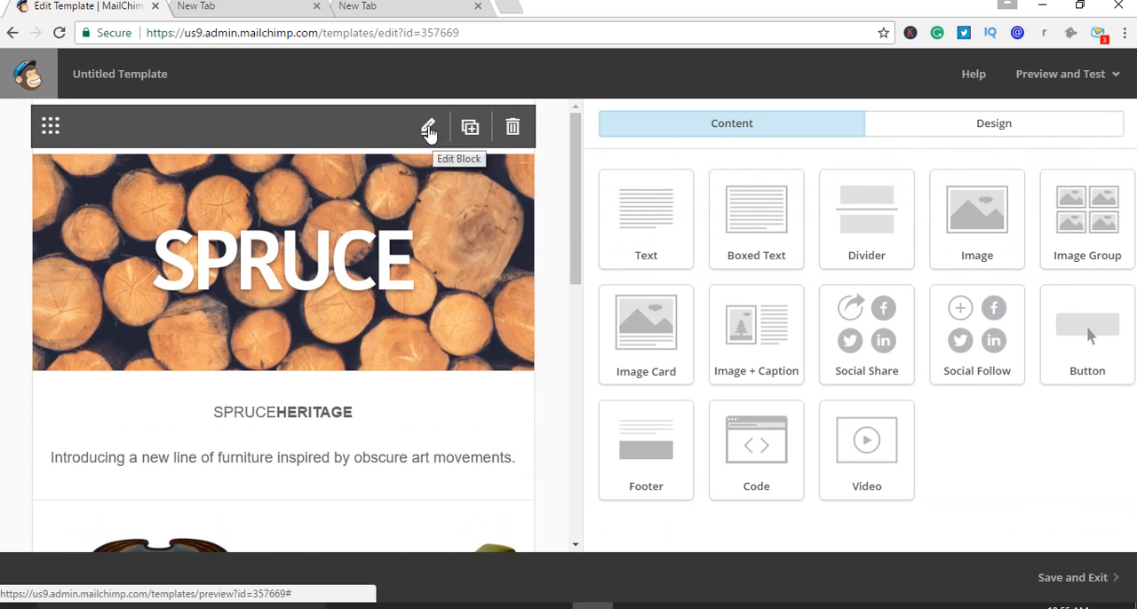
click(430, 130)
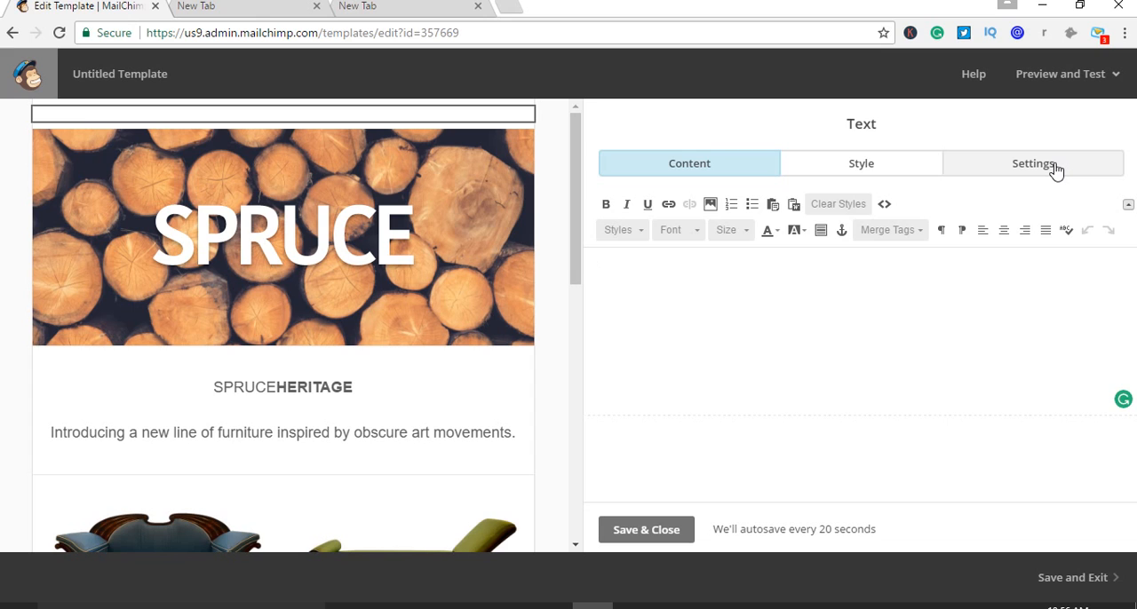
click(1056, 171)
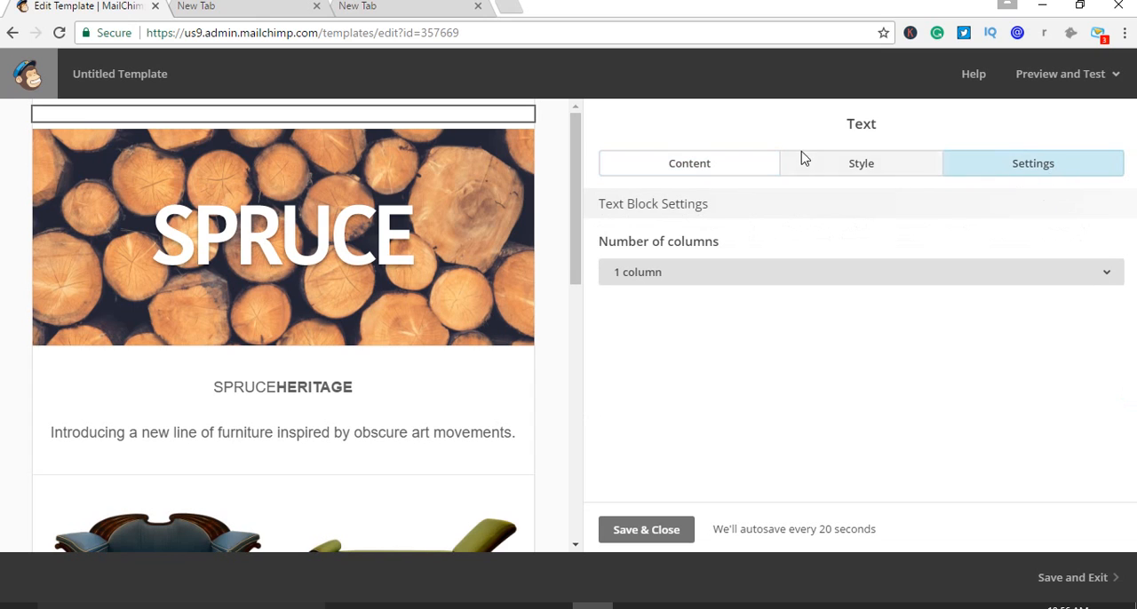
click(846, 166)
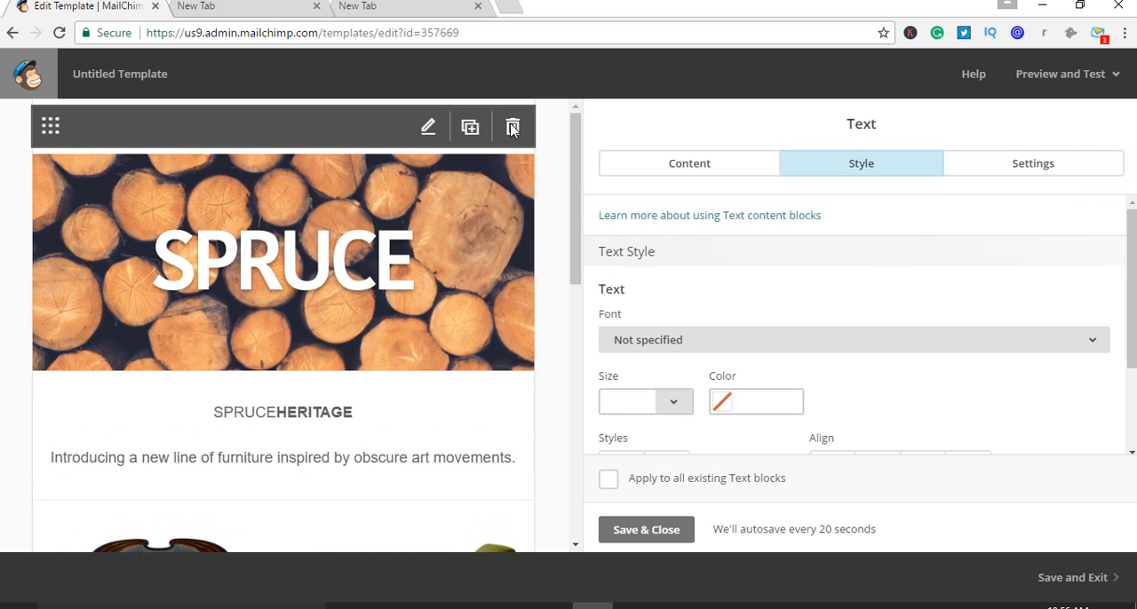
scroll(844, 350, down, 1)
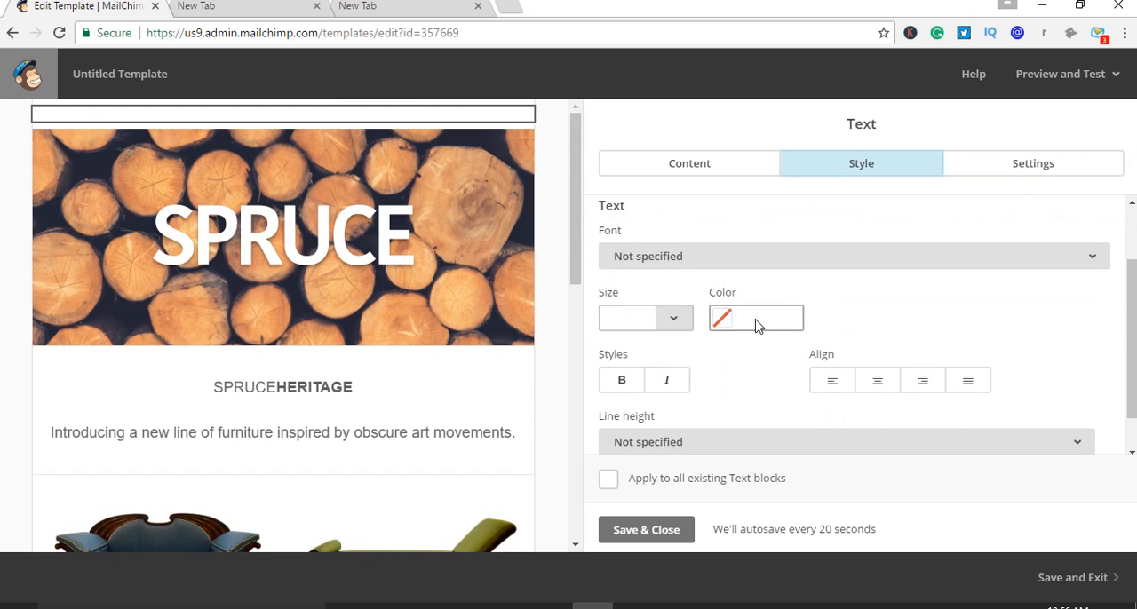
scroll(757, 321, down, 1)
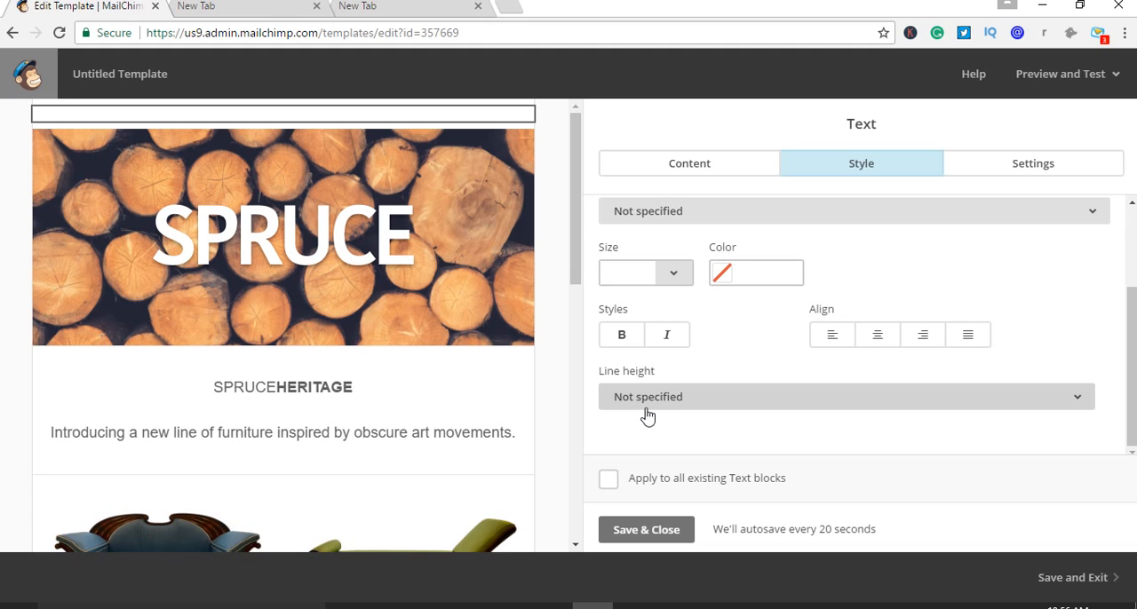
Choose boinc_logo.png from My Files for the text block and look through the Photo Editor's tools
click(688, 167)
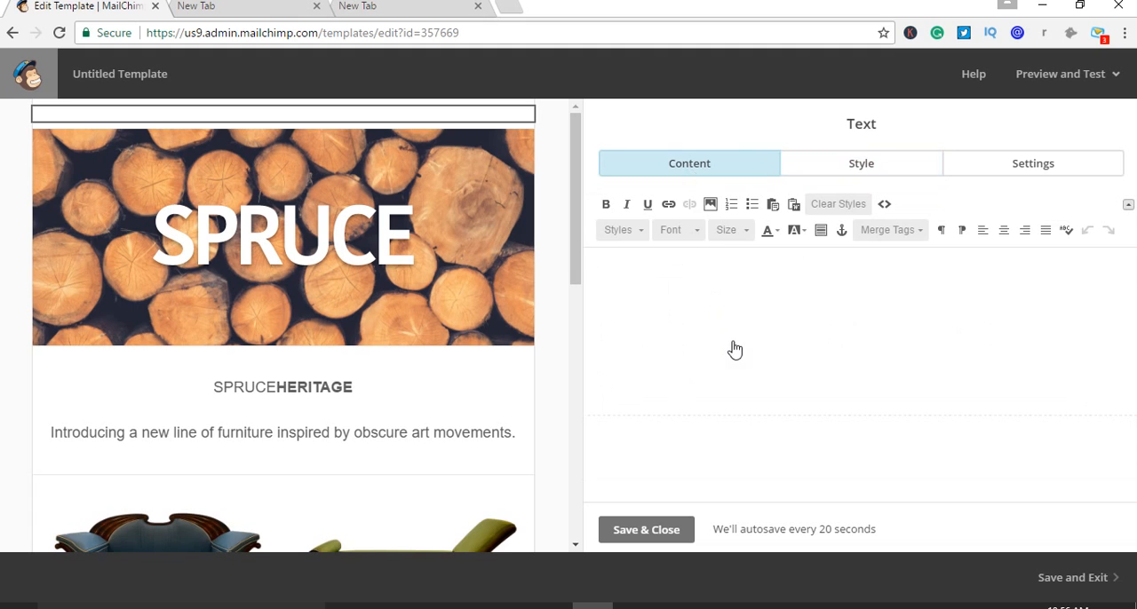
click(710, 204)
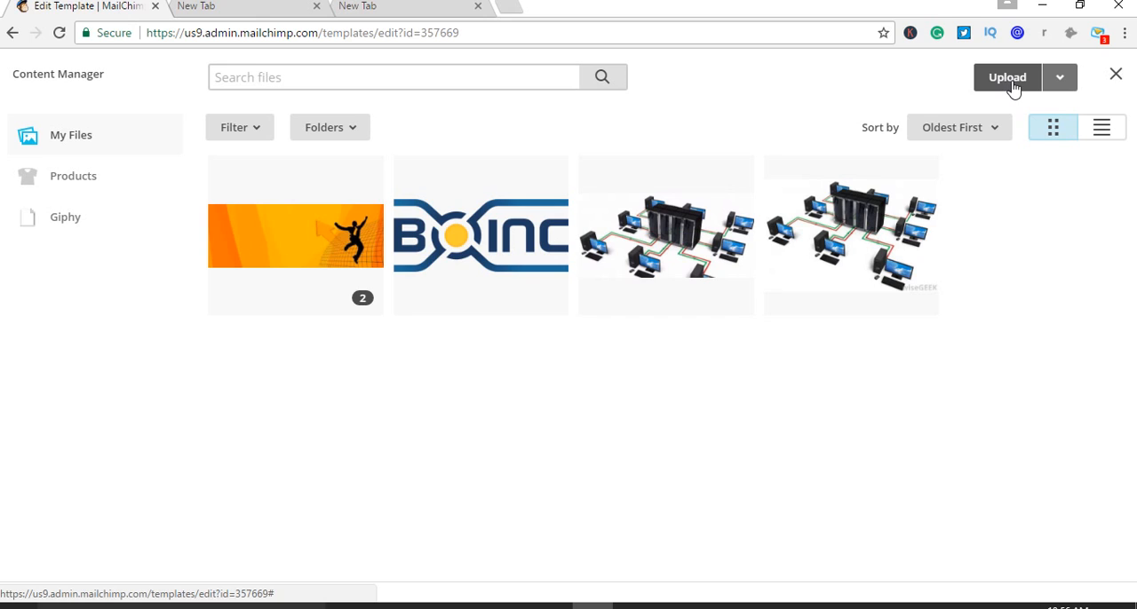
click(447, 249)
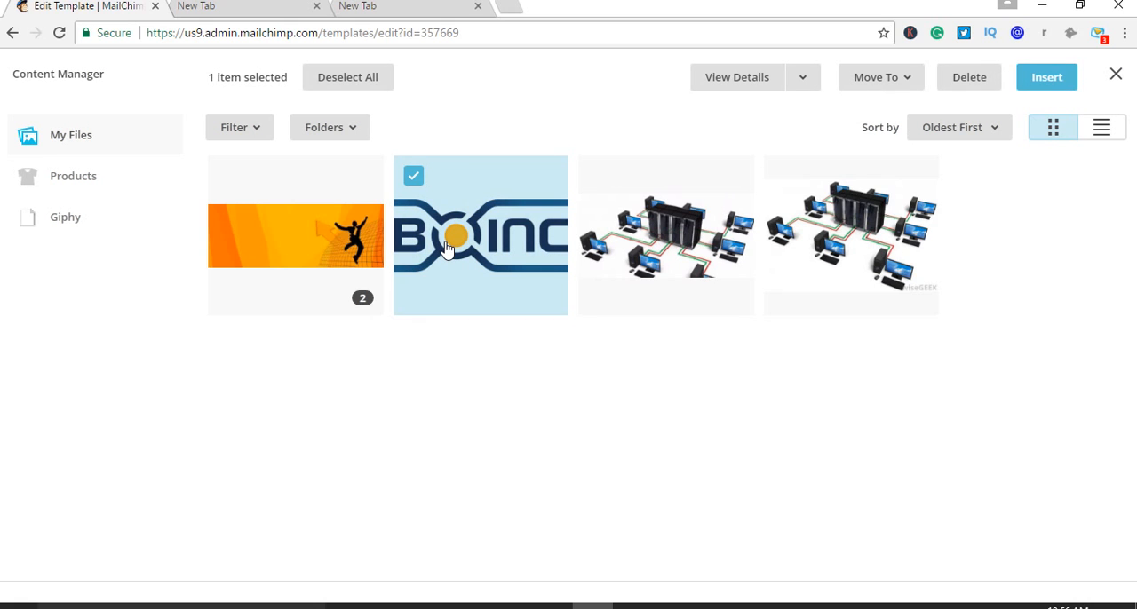
click(1035, 80)
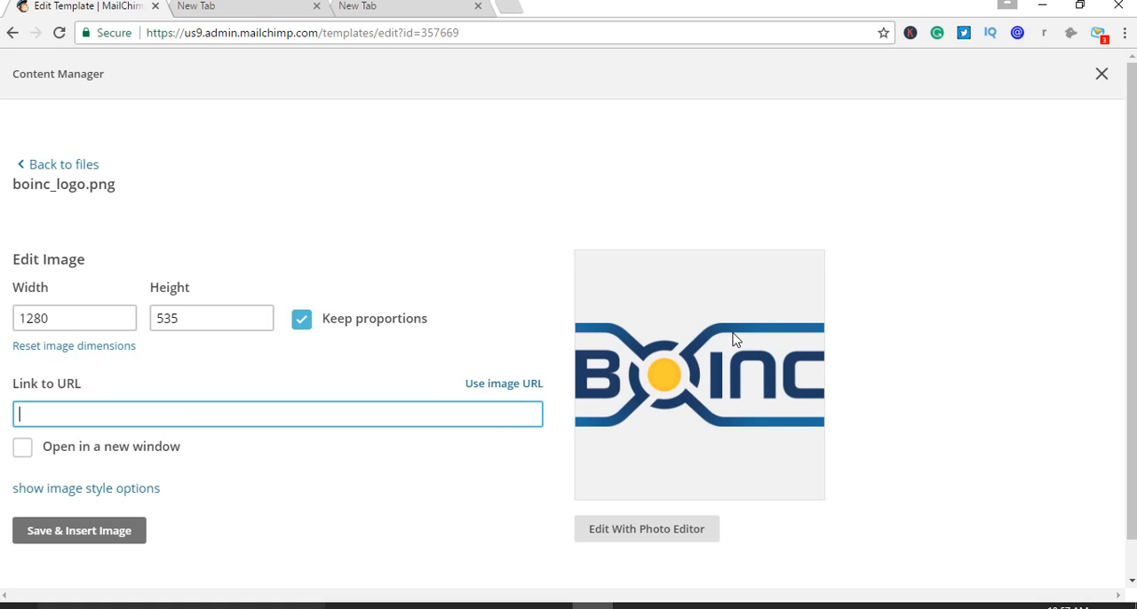
click(654, 538)
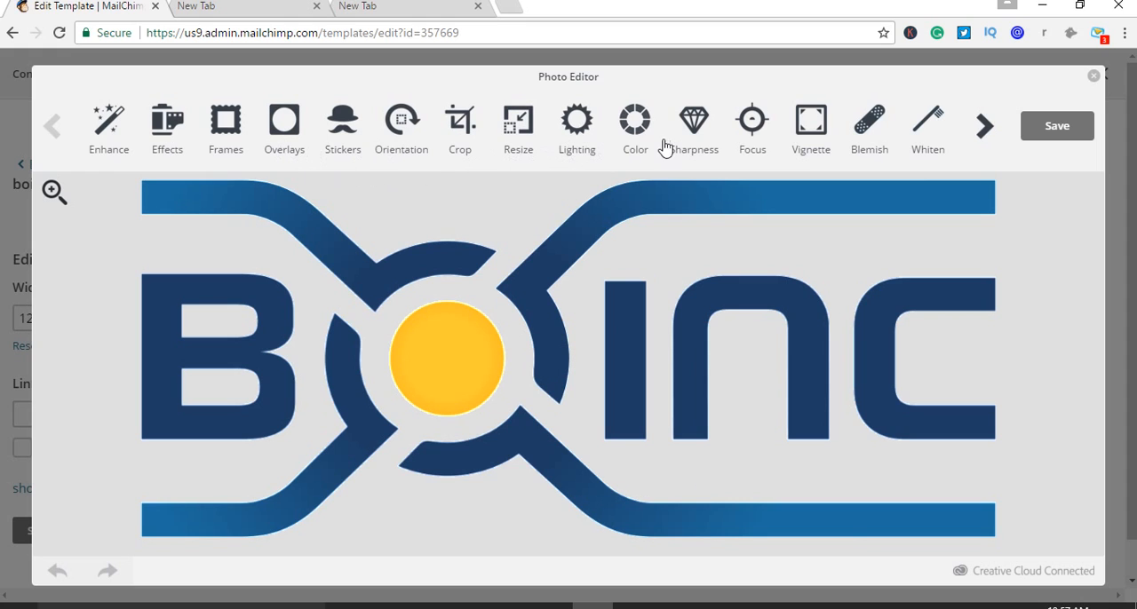
click(988, 131)
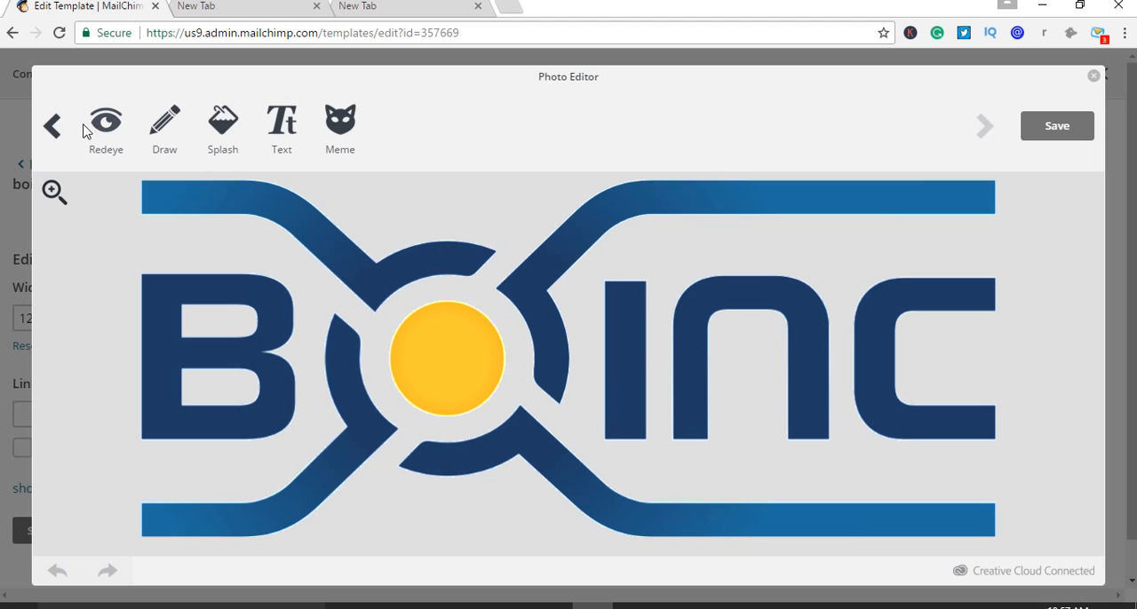
click(54, 126)
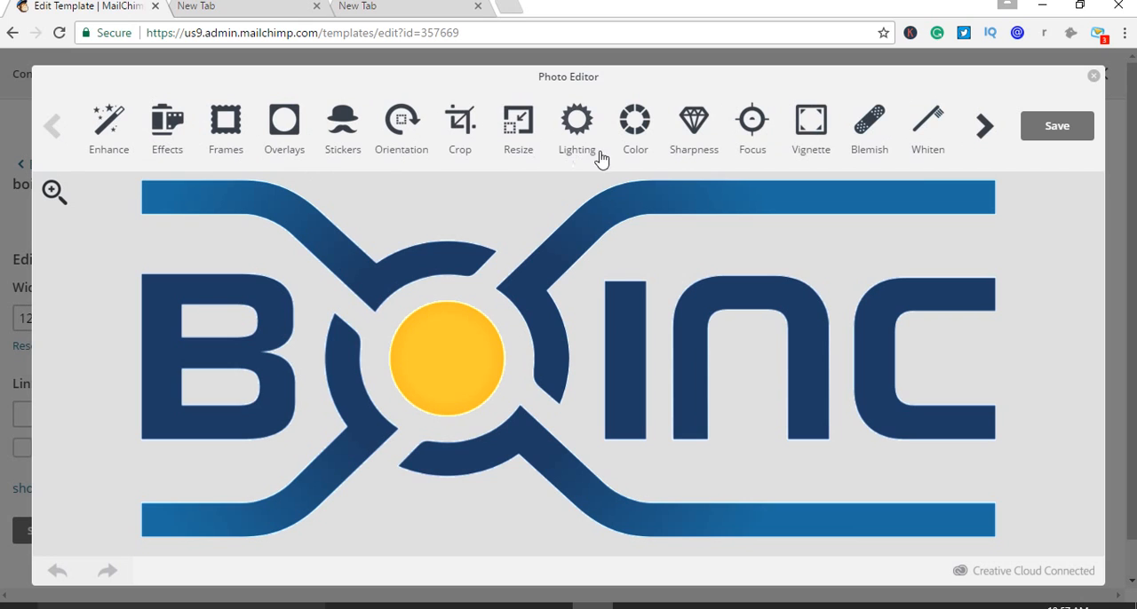
Try cropping the BOINC logo to a custom 508 by 428 area, and leave the Photo Editor without saving
click(461, 142)
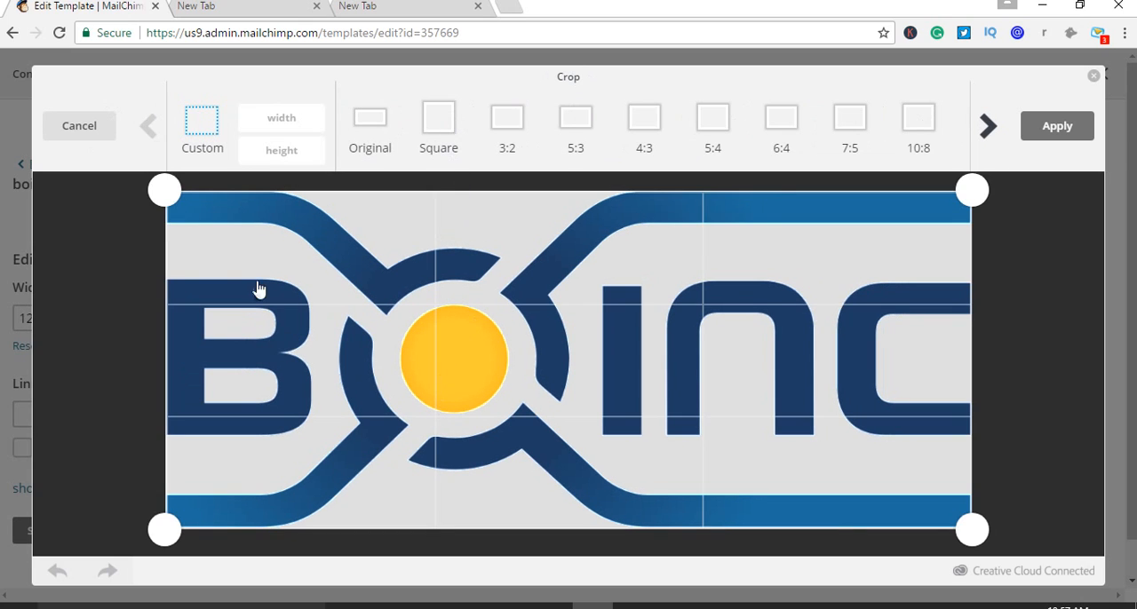
drag(165, 189, 30, 229)
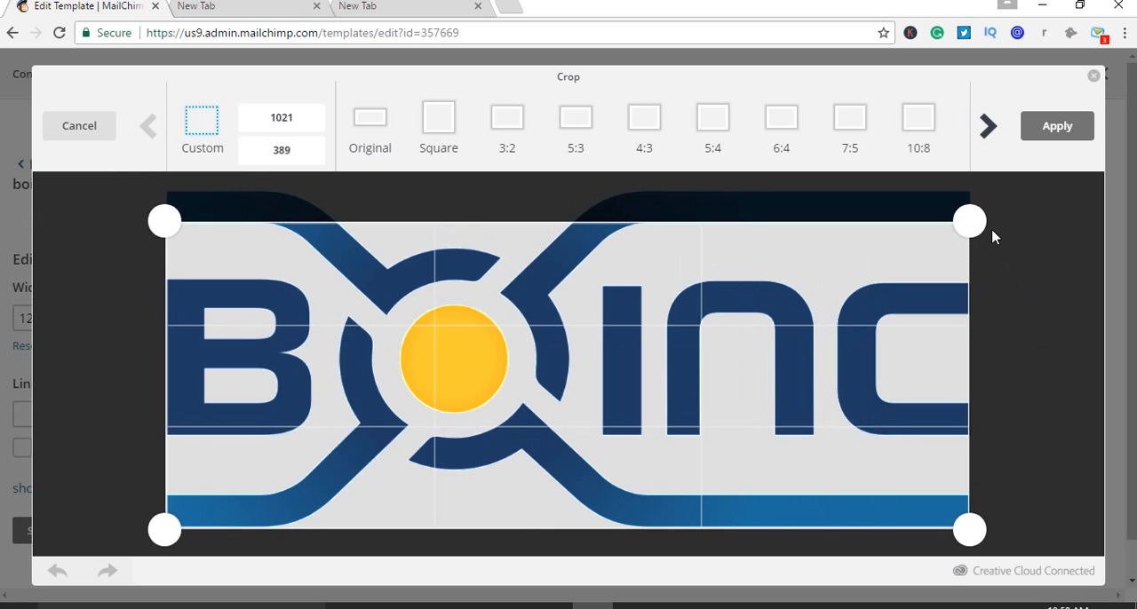
drag(970, 222, 565, 229)
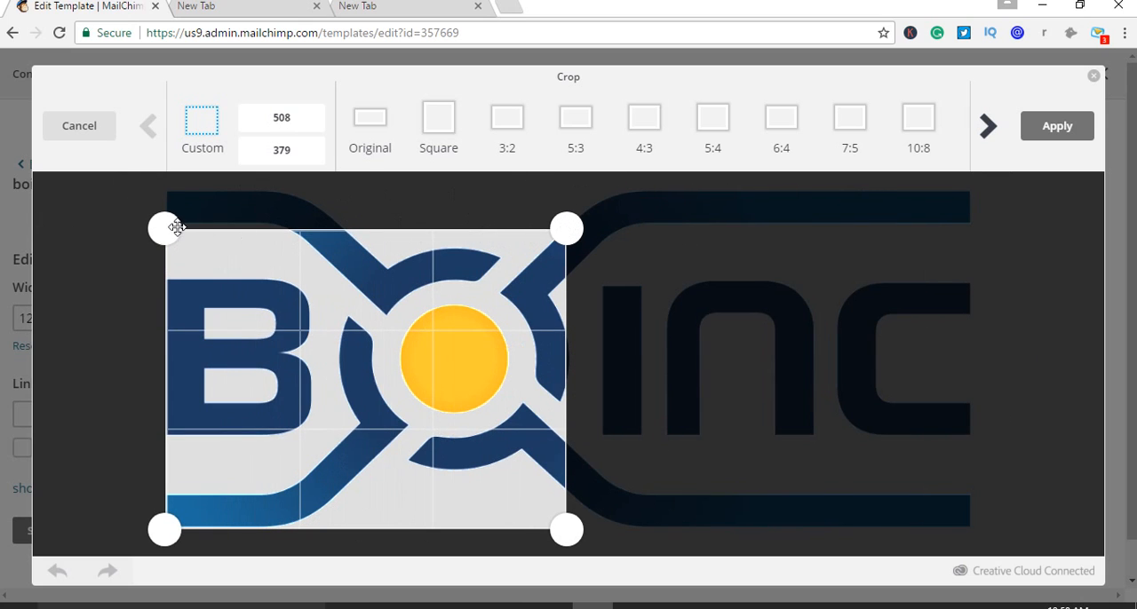
drag(177, 227, 166, 187)
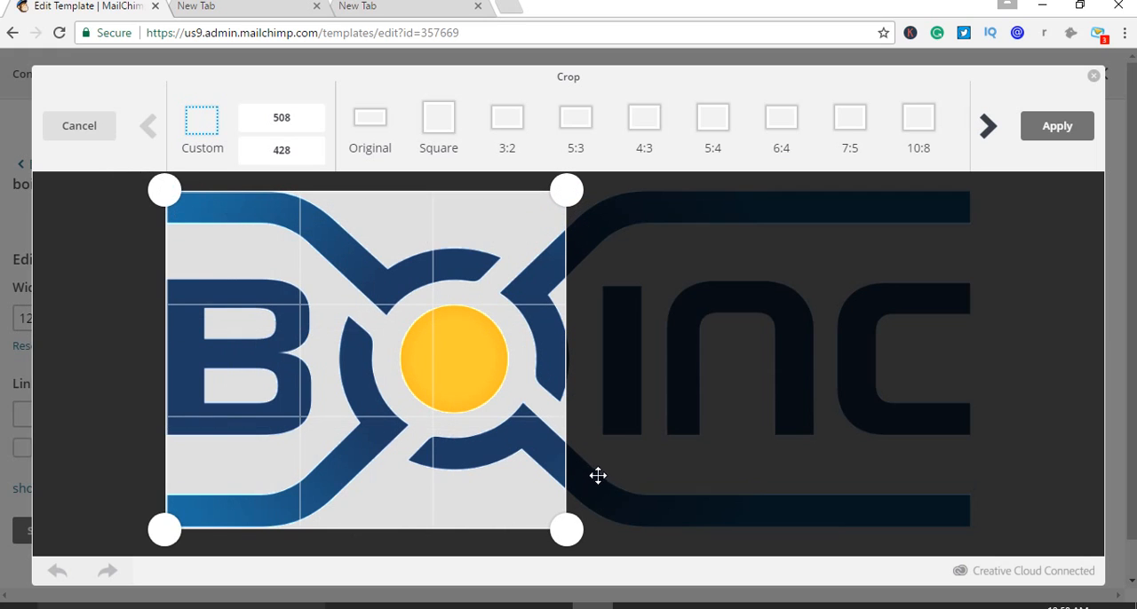
click(1052, 138)
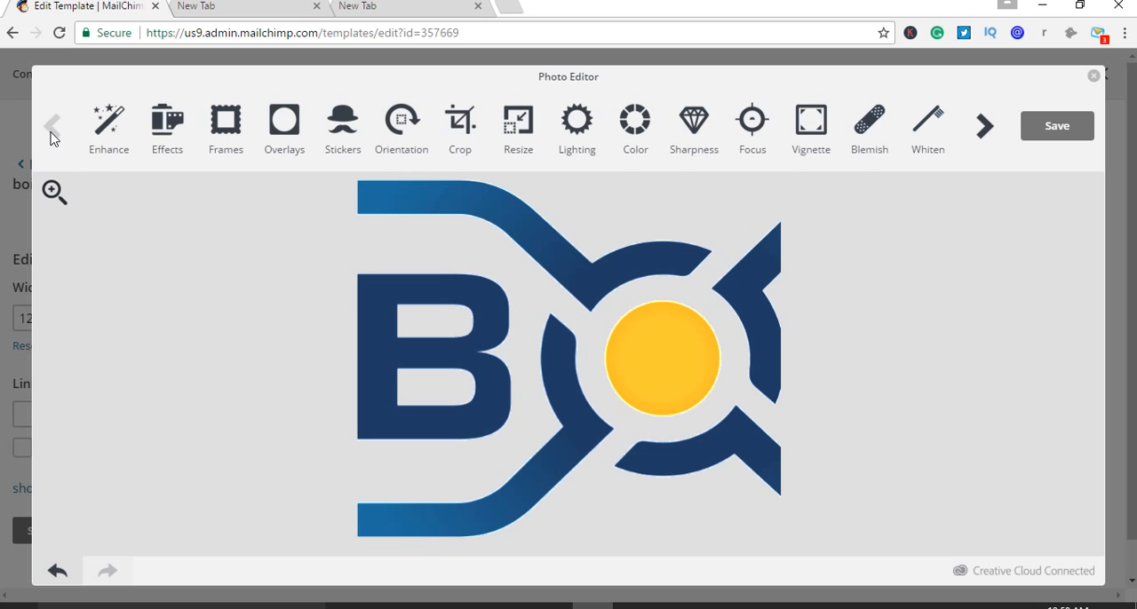
click(1094, 75)
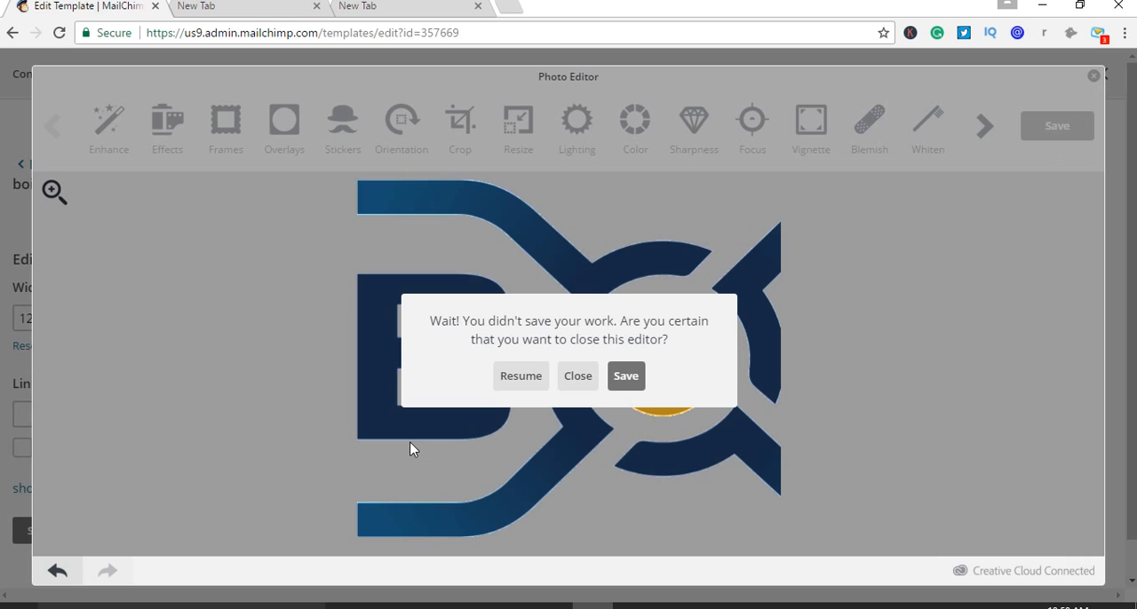
click(575, 382)
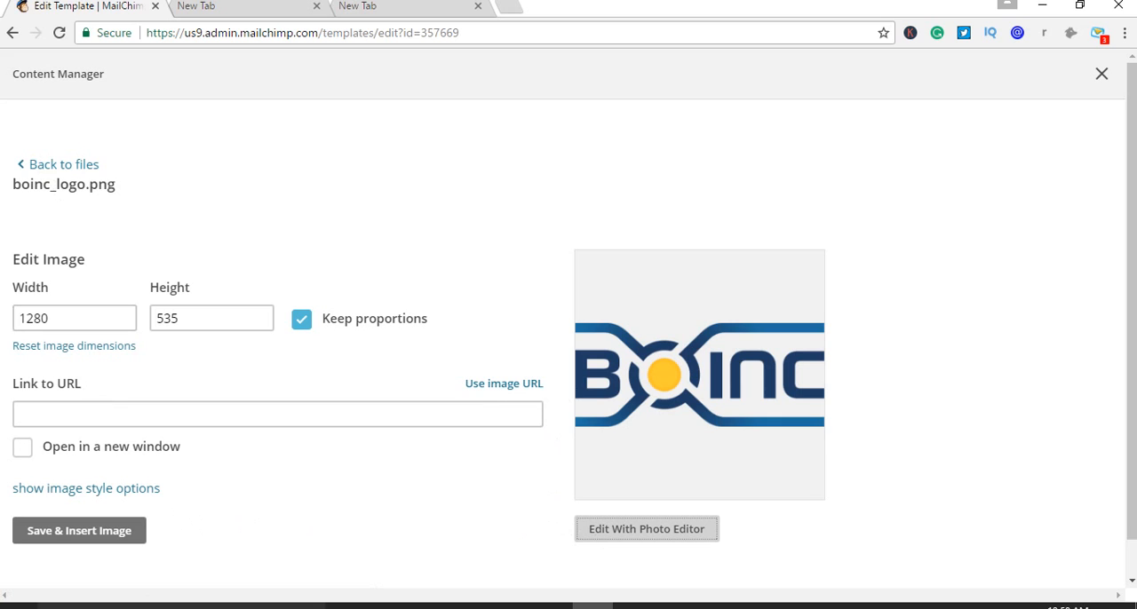
click(14, 33)
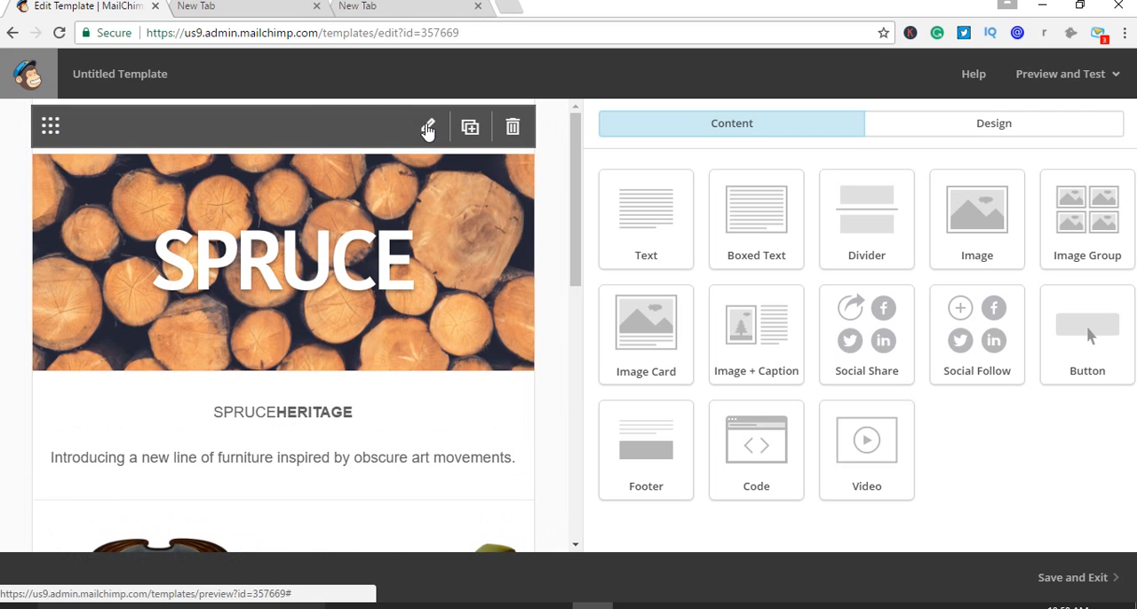
Reopen the text block above the header image and insert boinc_logo.png at its original 1280 by 535 size
click(427, 130)
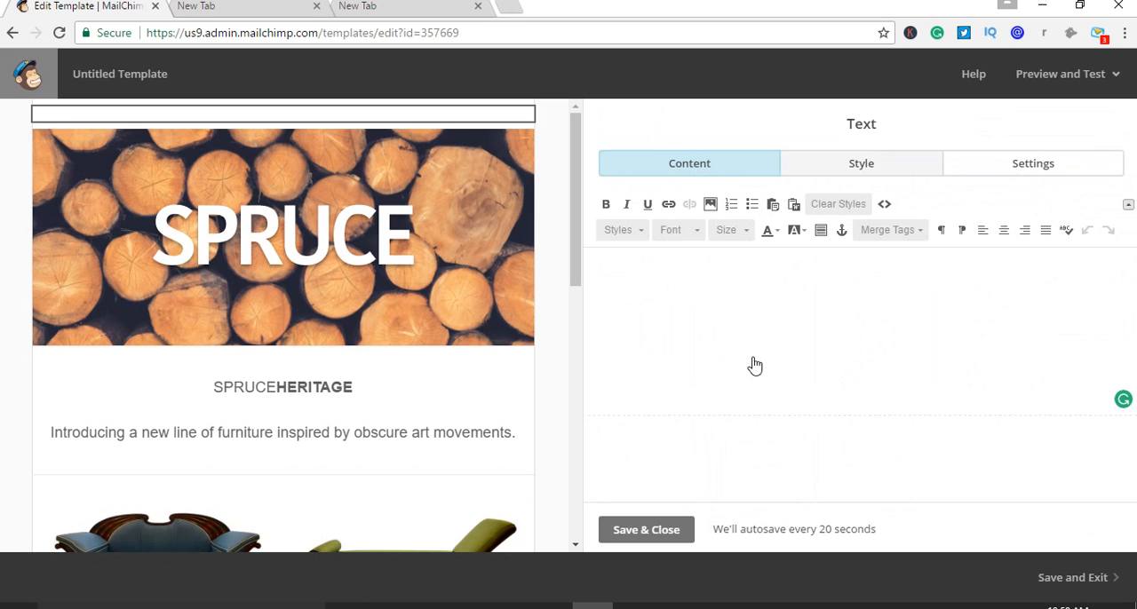
click(710, 205)
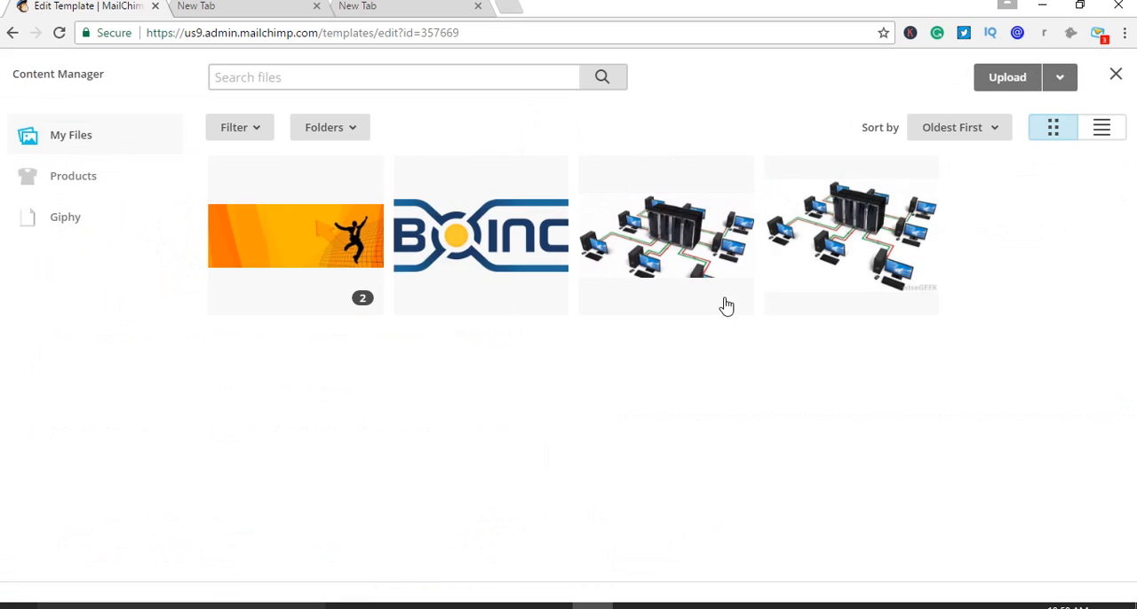
click(488, 240)
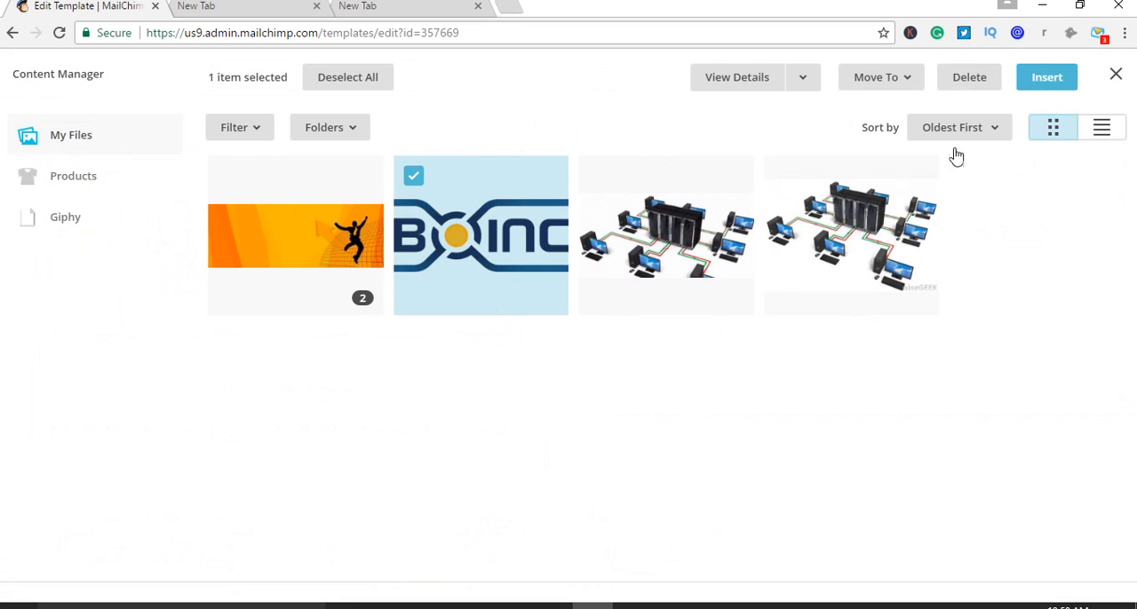
click(1048, 78)
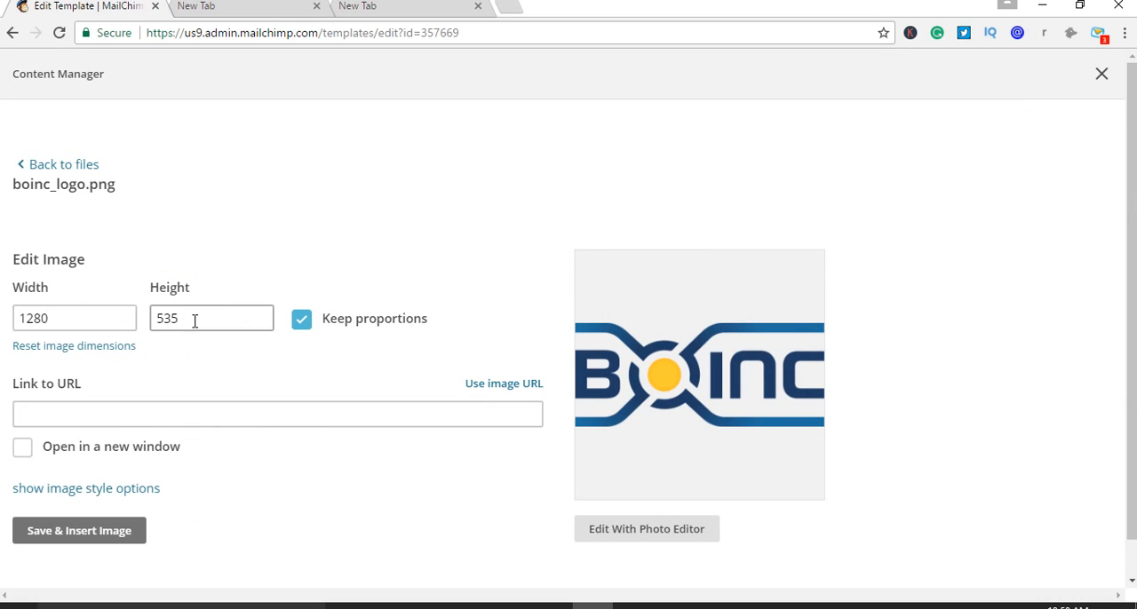
click(105, 321)
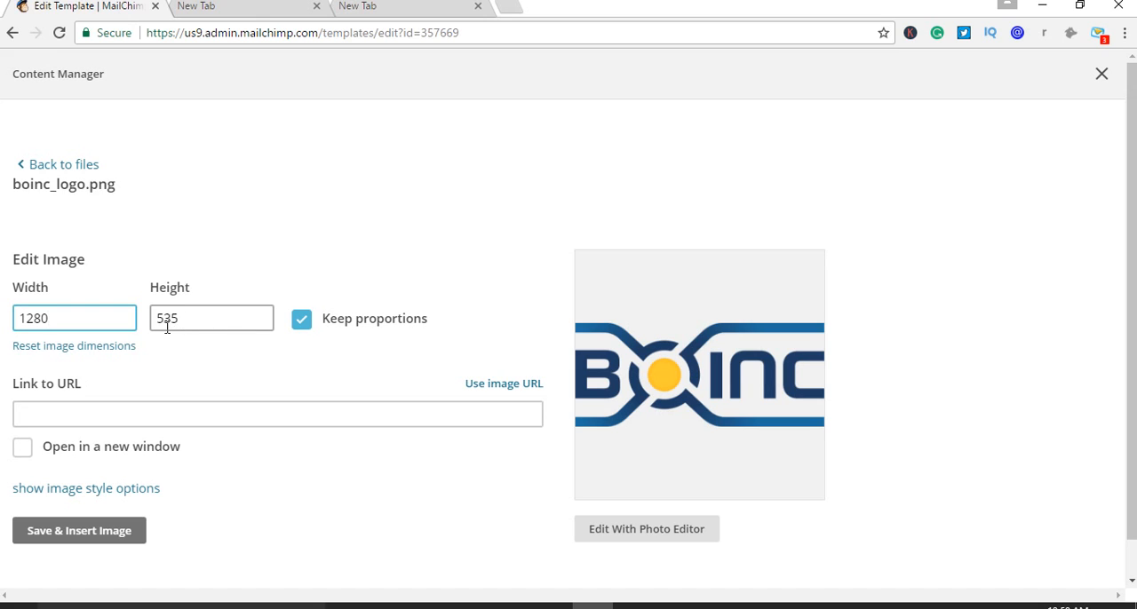
click(83, 531)
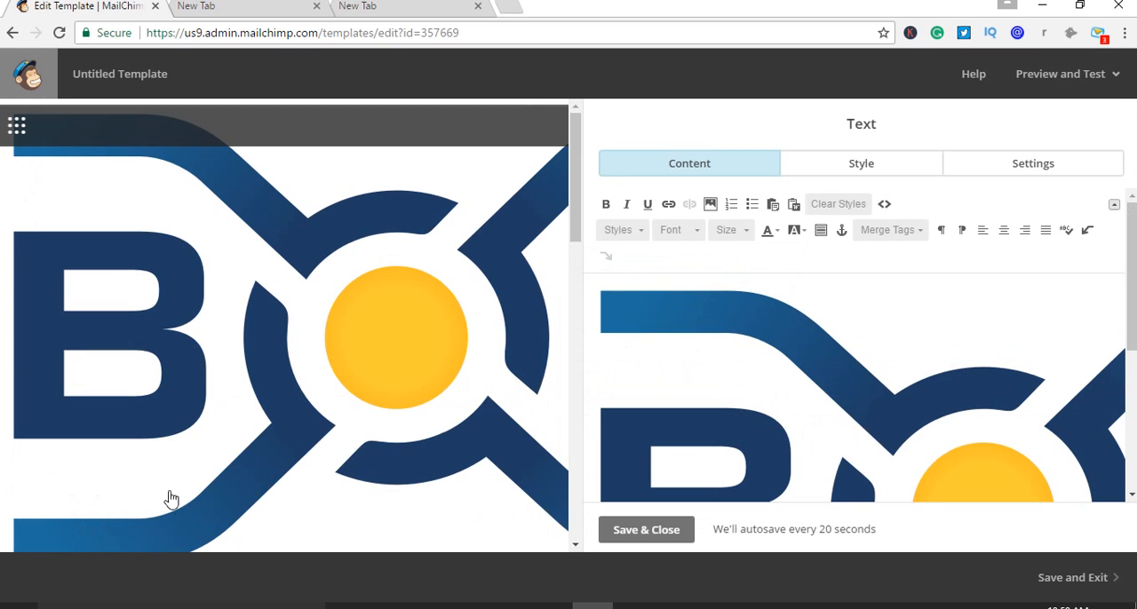
scroll(307, 318, down, 15)
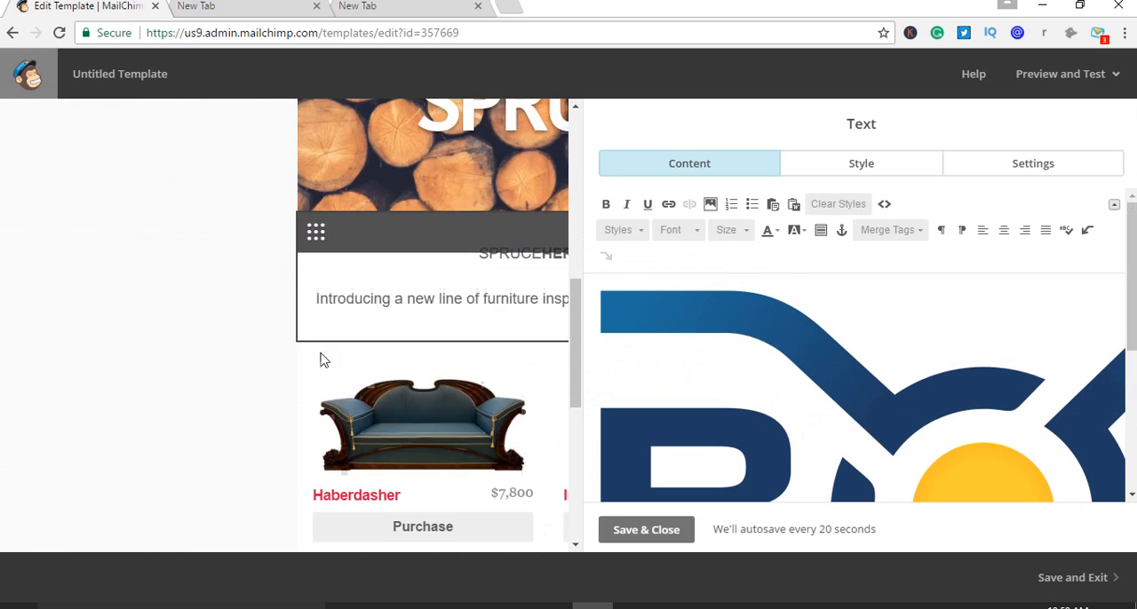
scroll(352, 469, up, 15)
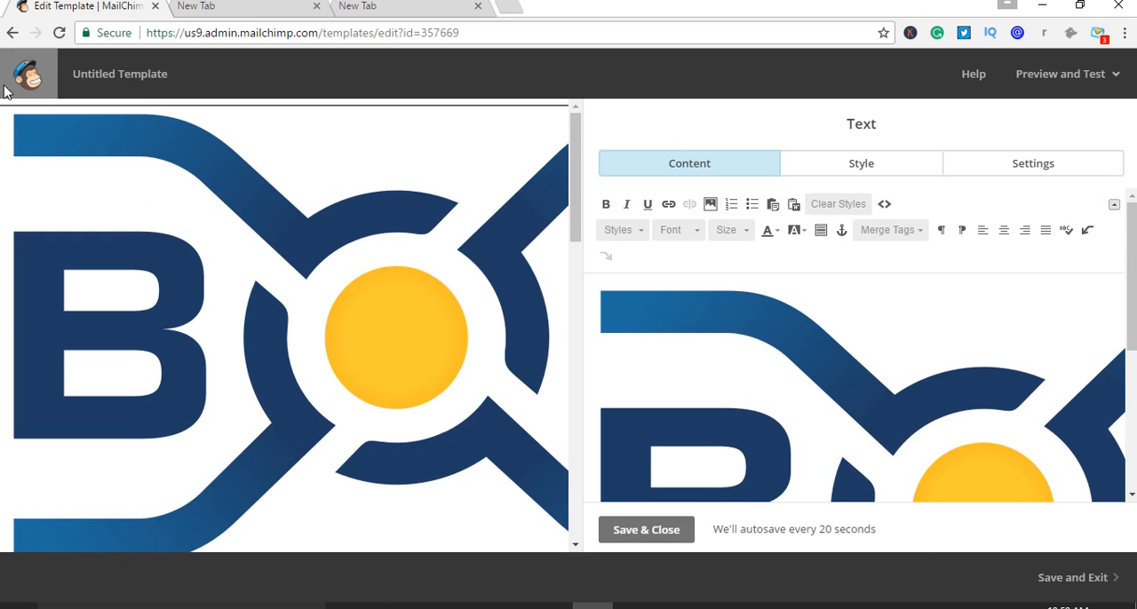
Select the BOINC logo in the text block's content and open the image library to replace it
click(857, 353)
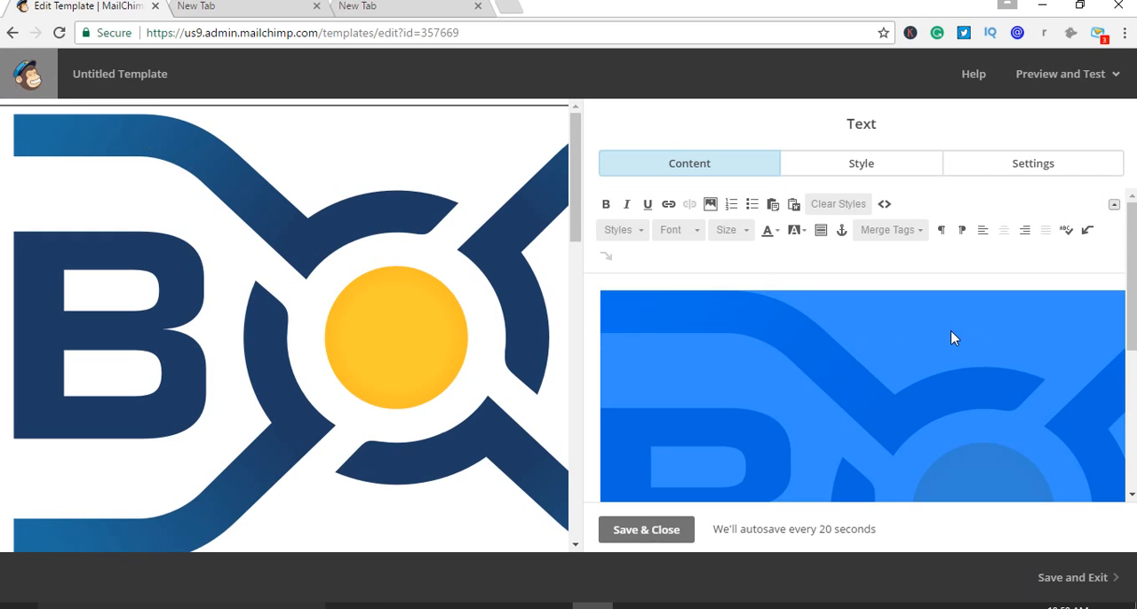
right_click(774, 388)
key(Escape)
click(710, 205)
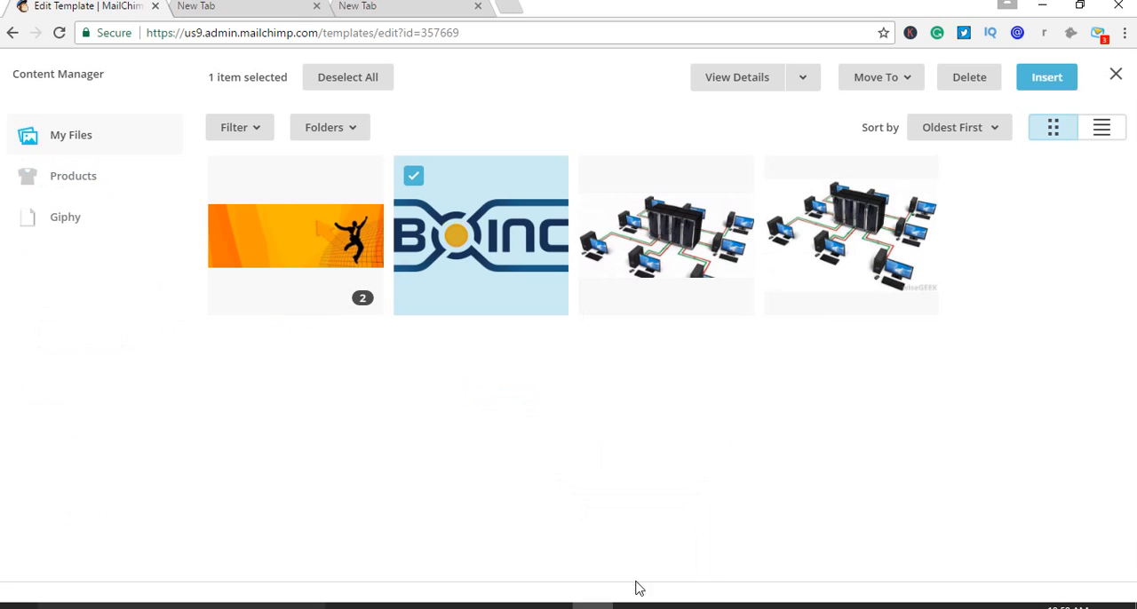
click(633, 605)
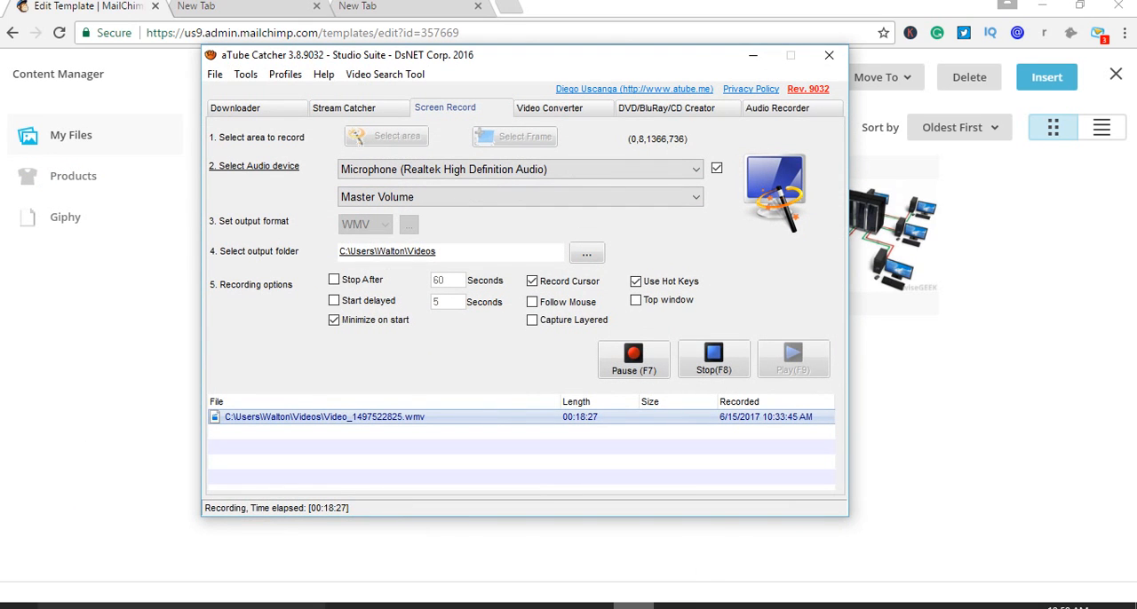
click(634, 606)
Switch to the empty browser tab and search Google Images for "logo"
click(413, 7)
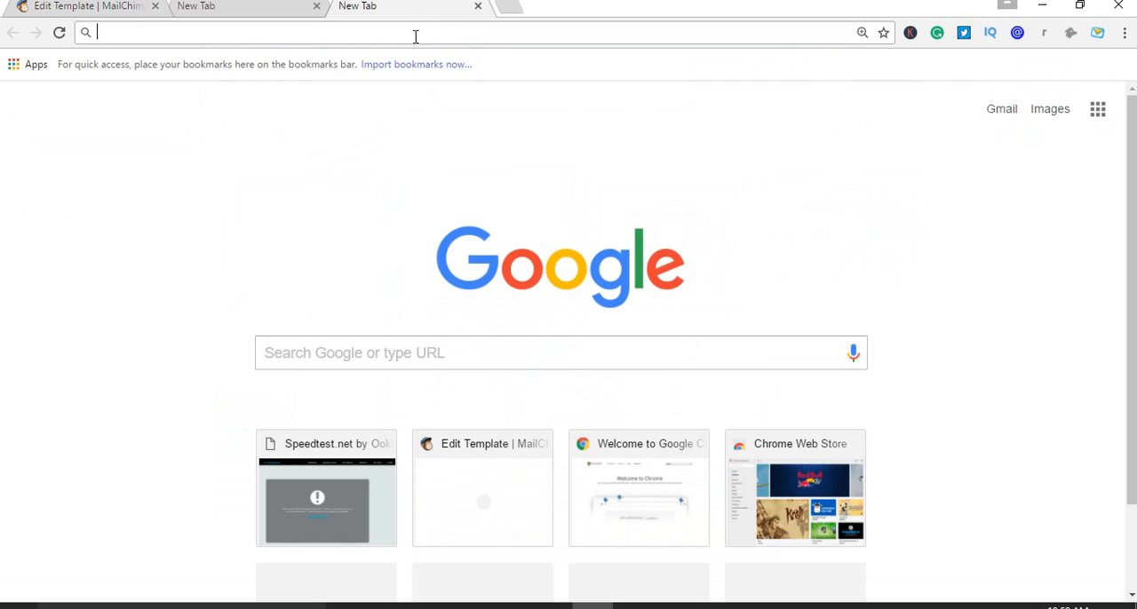
text(logo)
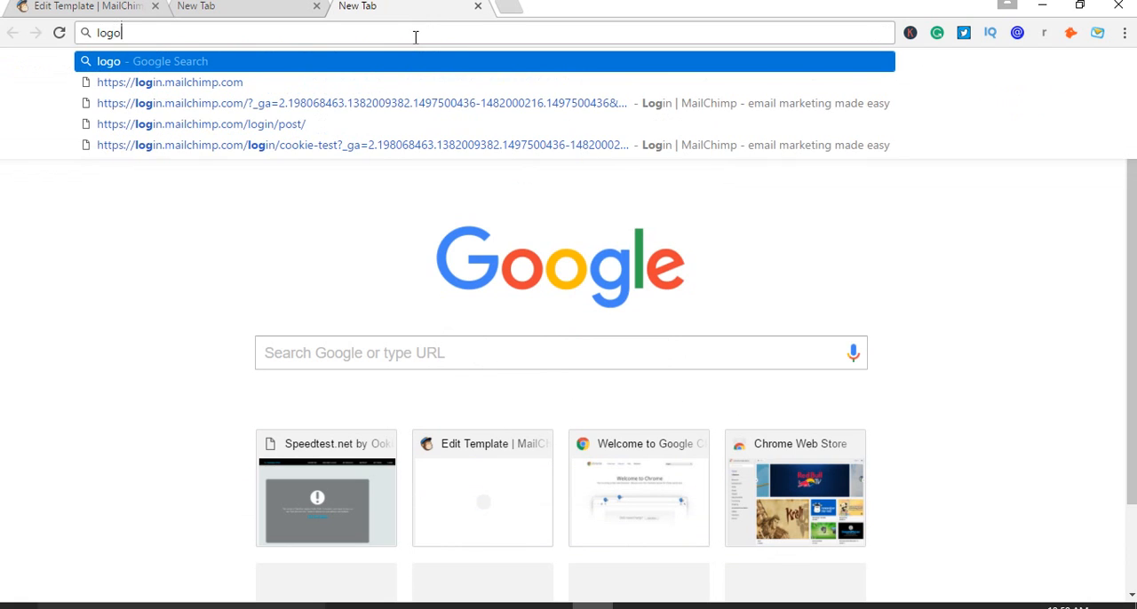
key(Return)
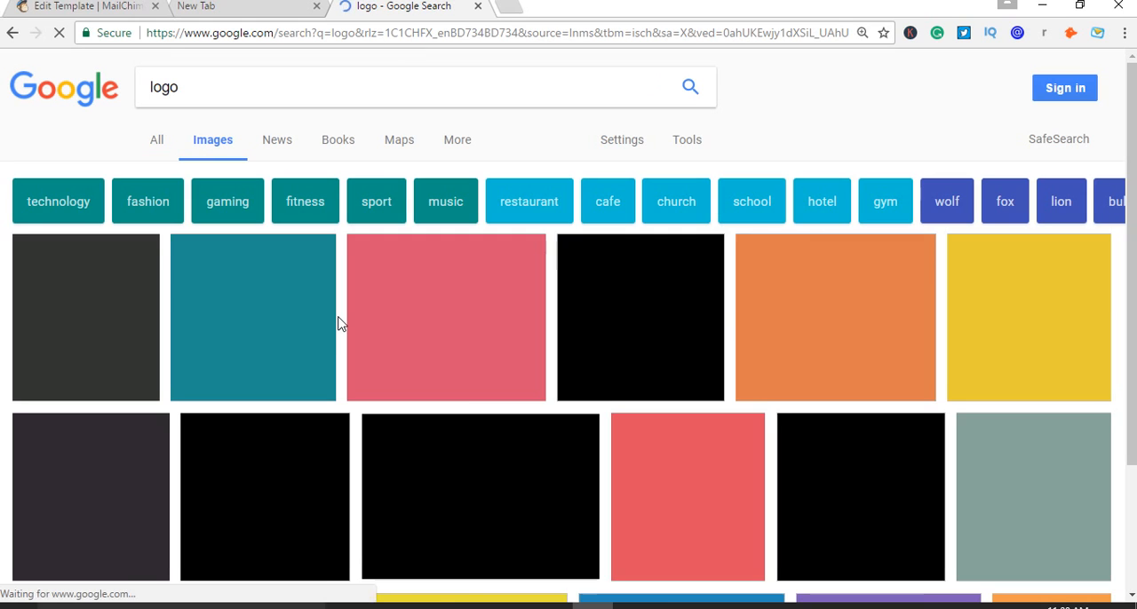
scroll(394, 330, down, 2)
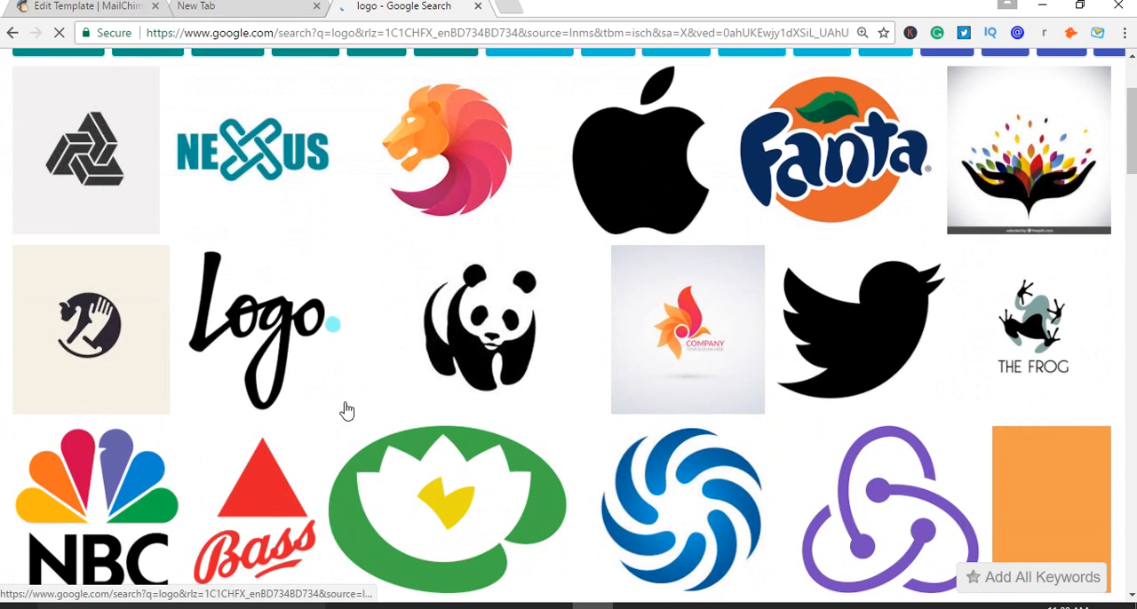
Open the WWF panda logo from the image results and save it to the Desktop as the JPEG wwf-logo-design
click(546, 317)
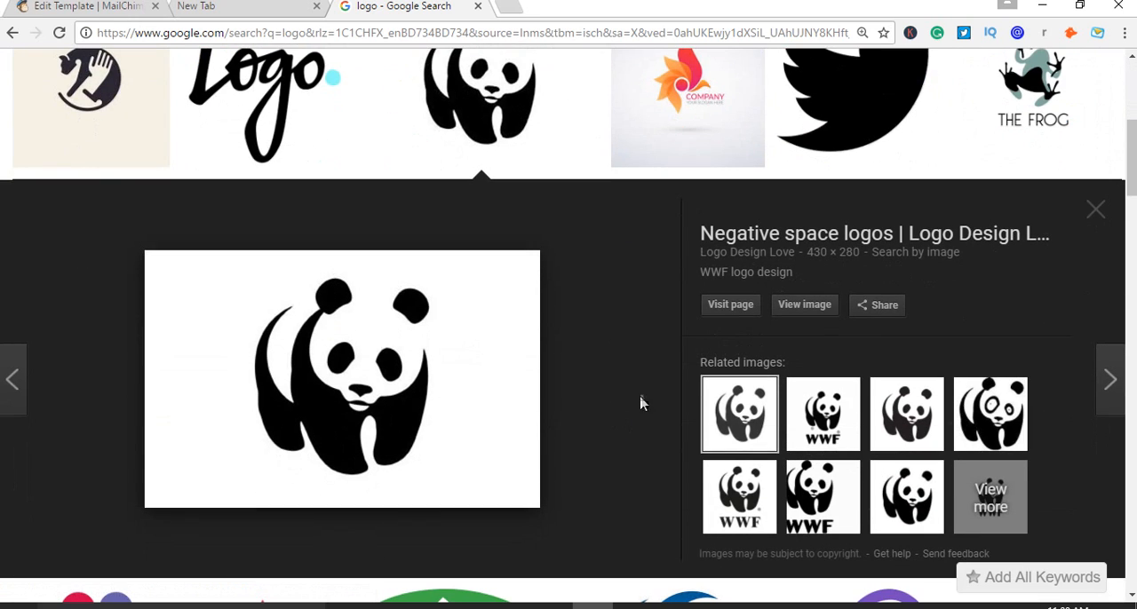
right_click(302, 365)
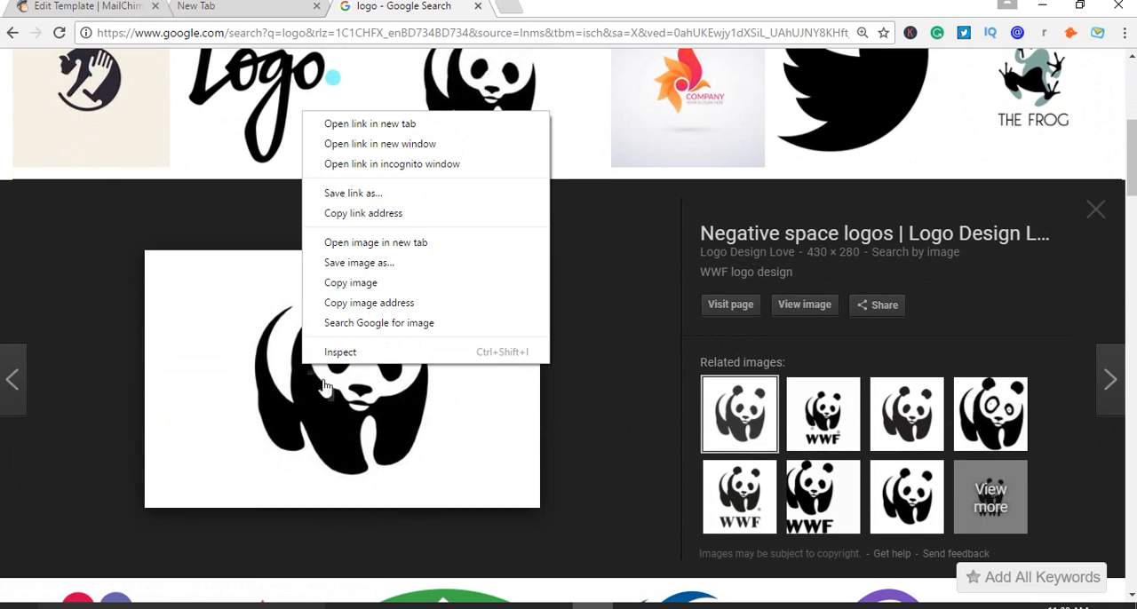
click(367, 265)
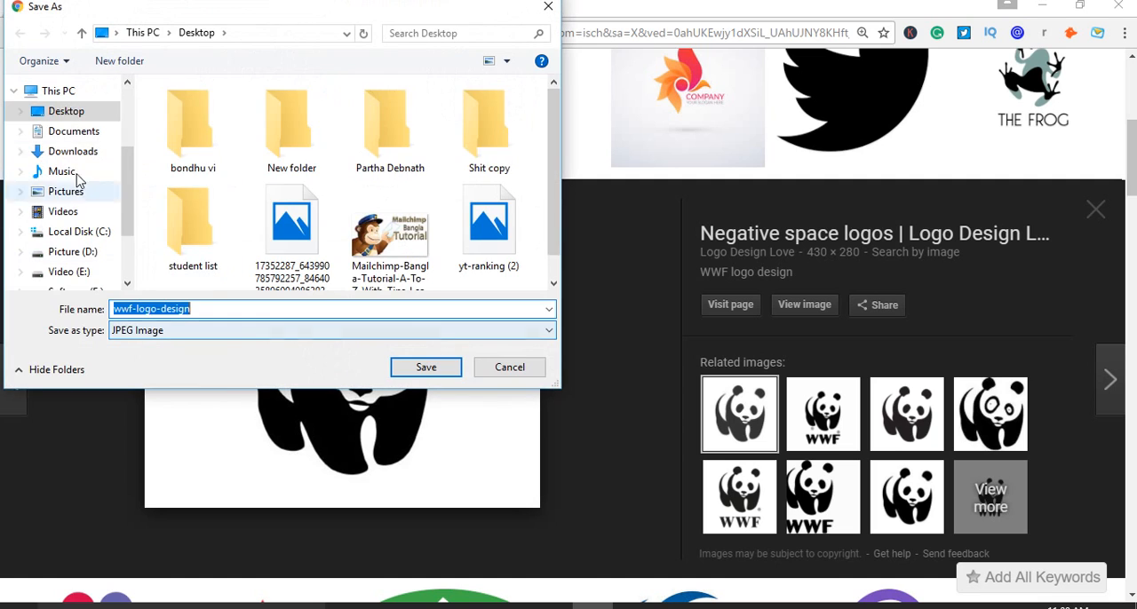
click(436, 370)
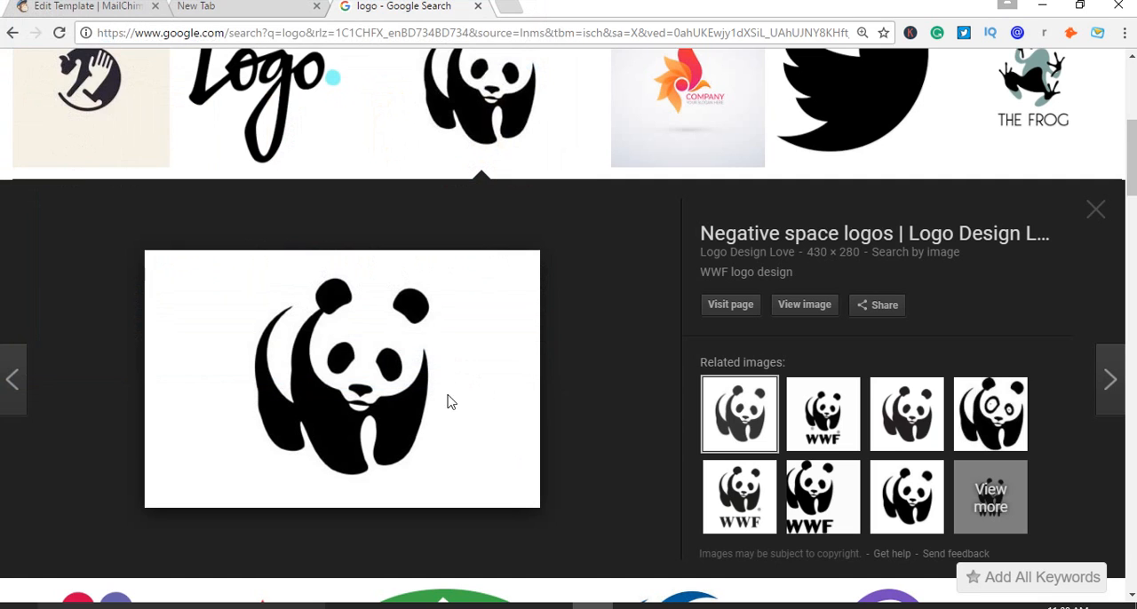
Return to the MailChimp tab, deselect the BOINC logo and upload wwf-logo-design from the Desktop
click(93, 6)
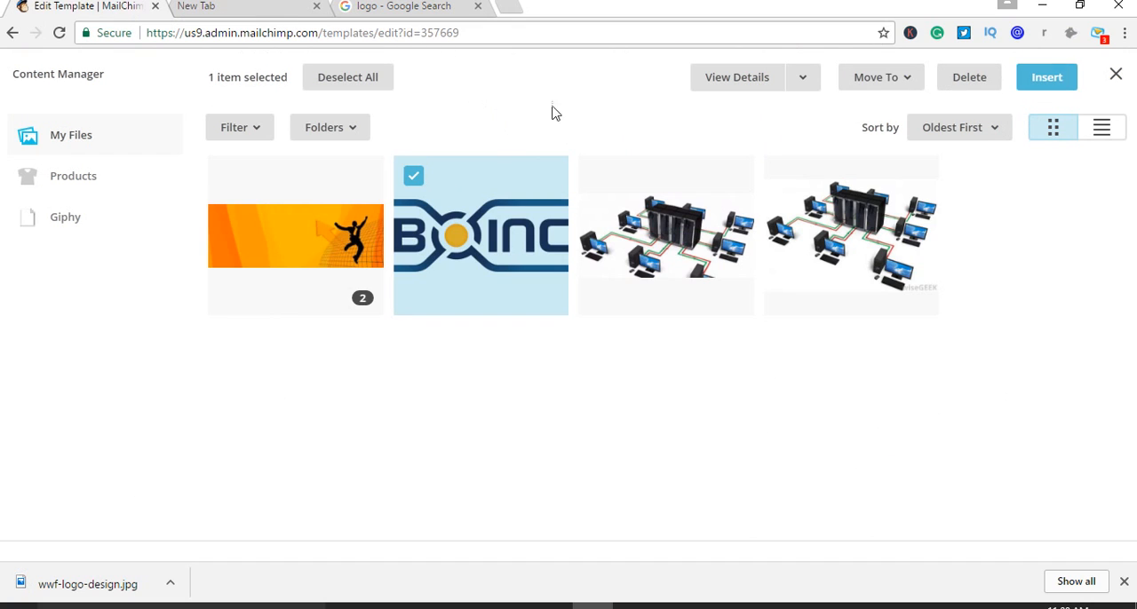
click(414, 182)
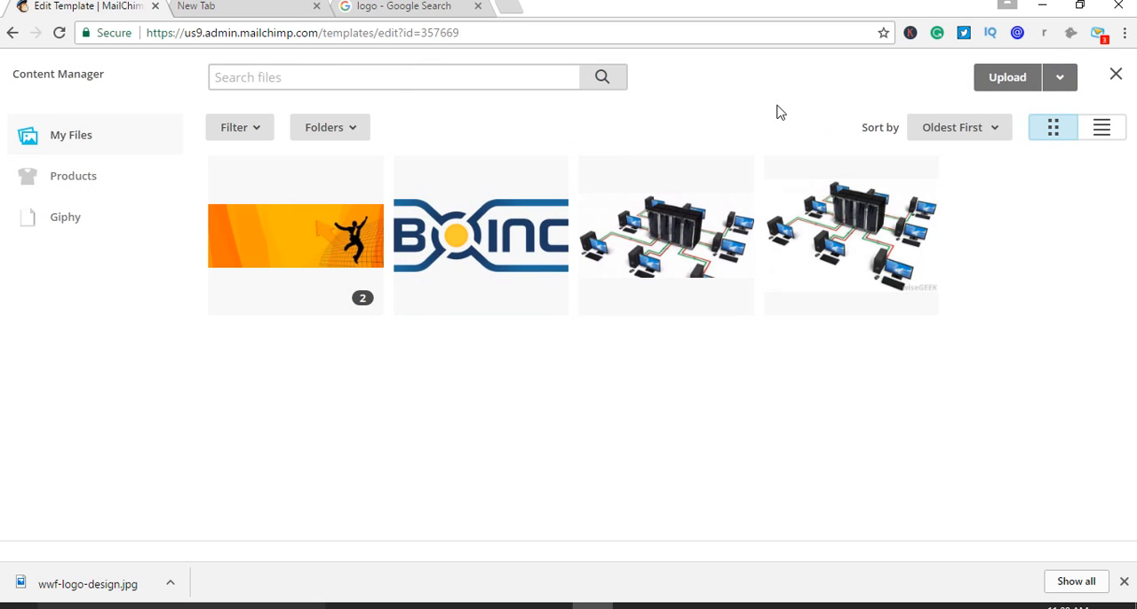
click(986, 84)
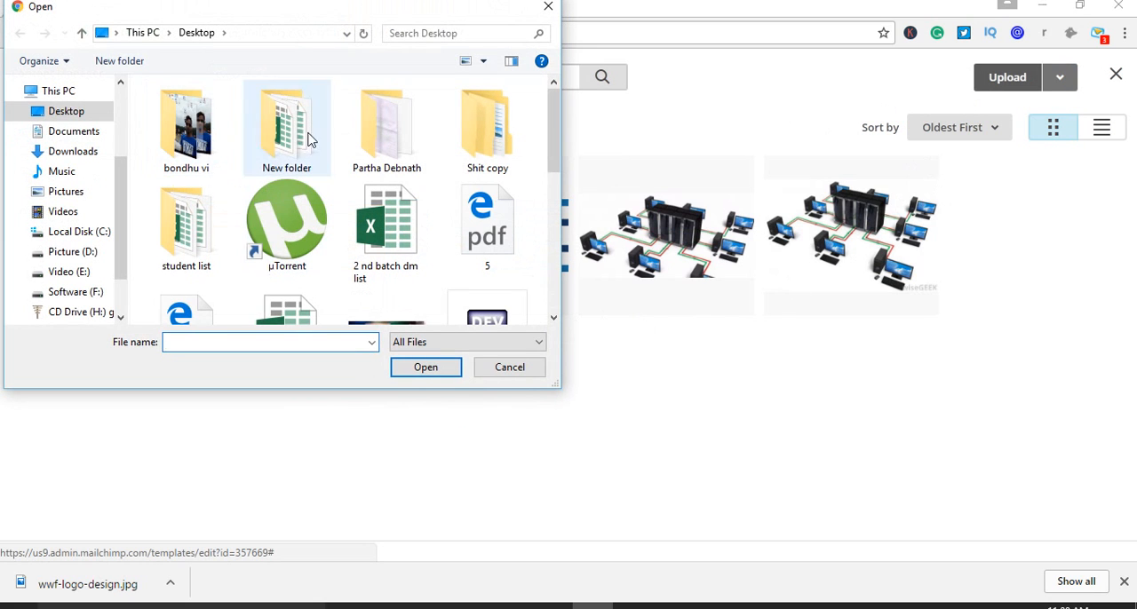
drag(550, 140, 571, 288)
click(515, 172)
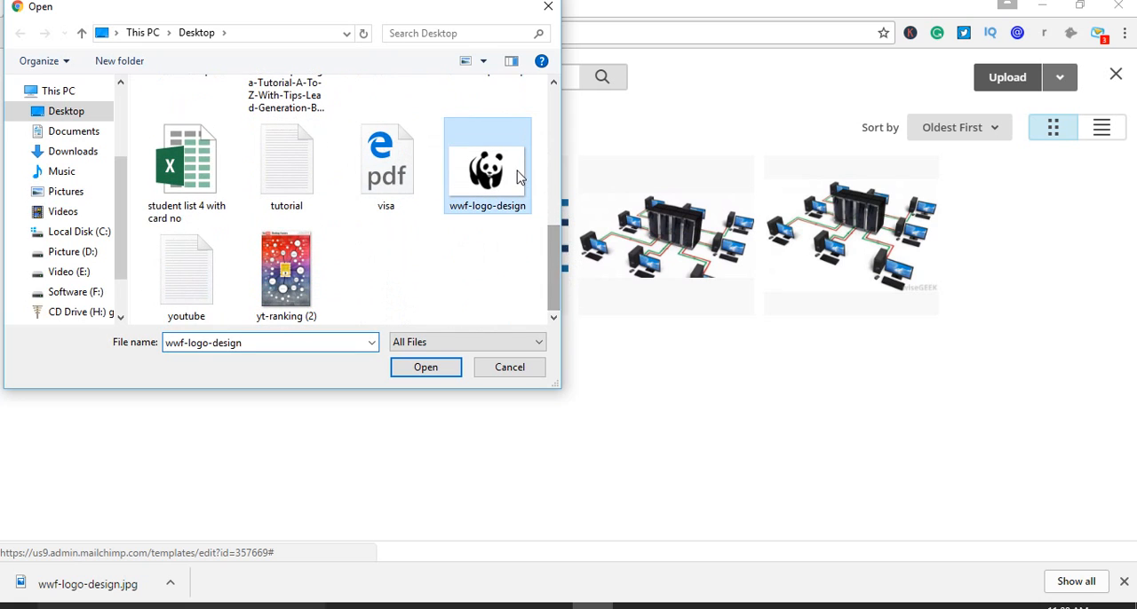
click(433, 368)
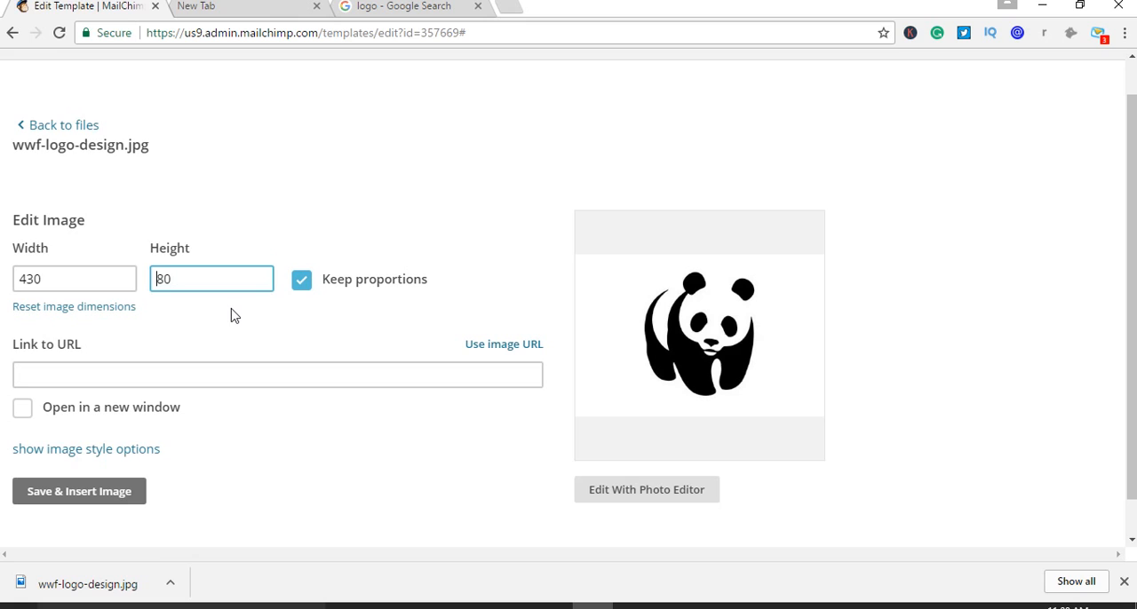
Set the panda logo's height to 50 with proportions kept, insert it into the text block, and save and close the block
click(241, 330)
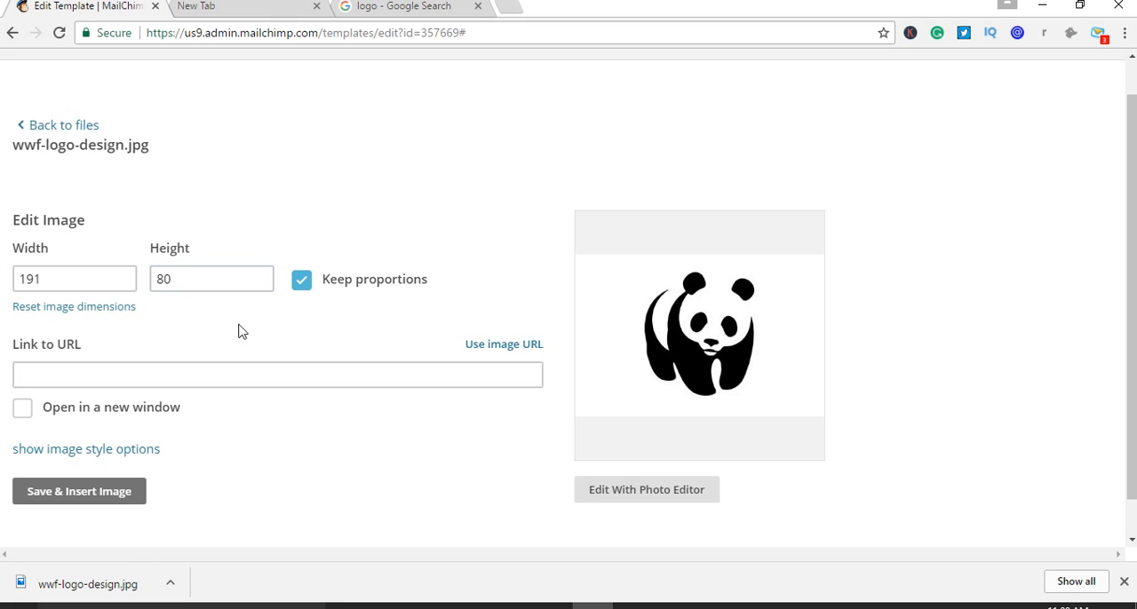
click(166, 282)
drag(165, 283, 148, 282)
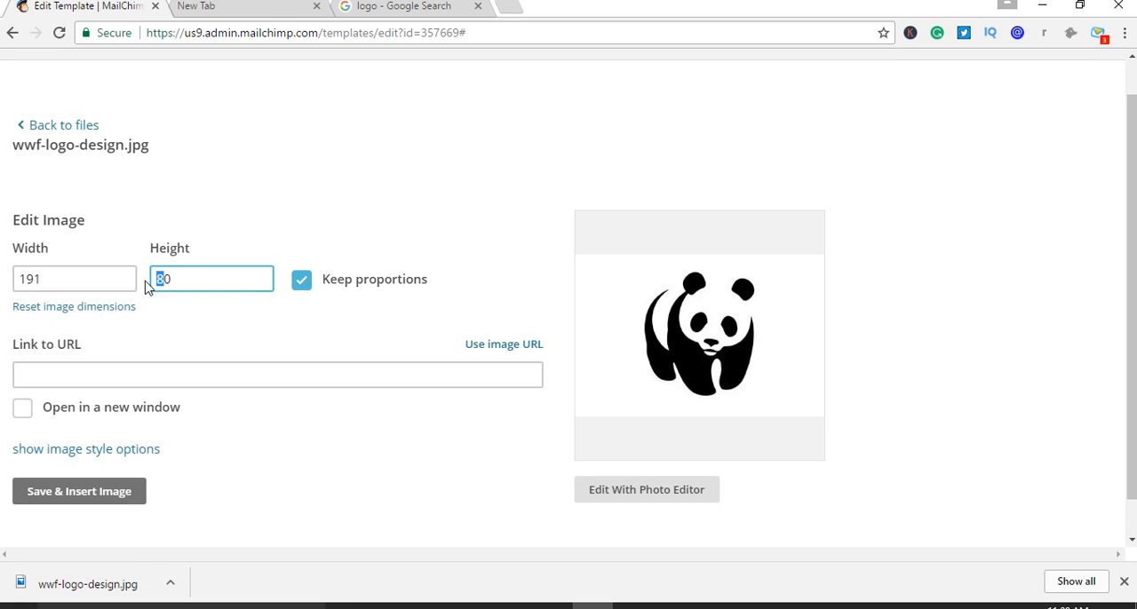
text(5)
click(407, 467)
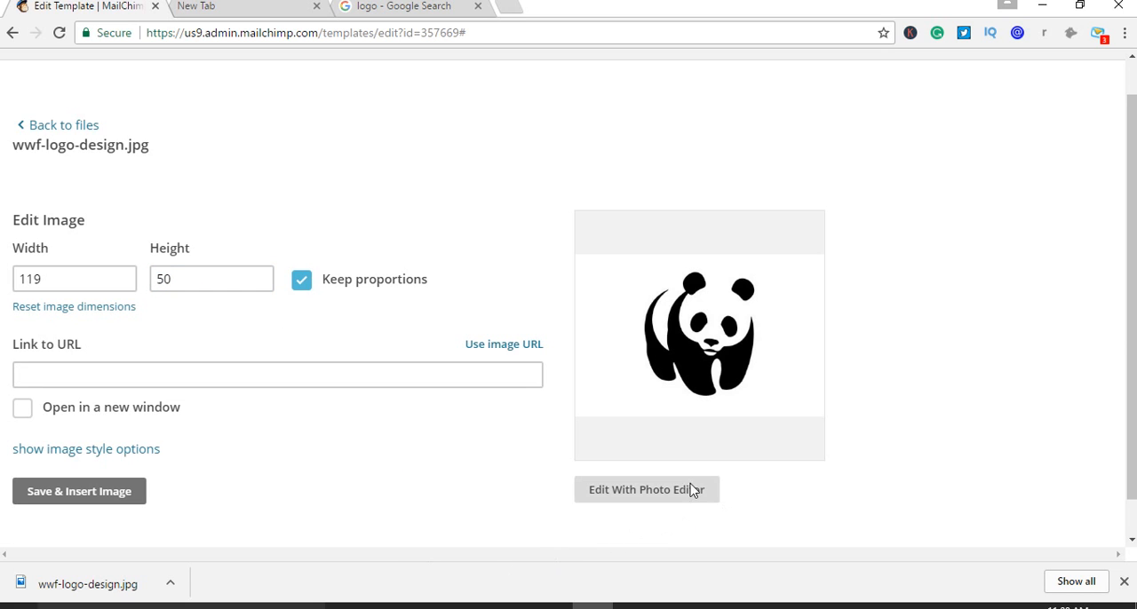
click(137, 498)
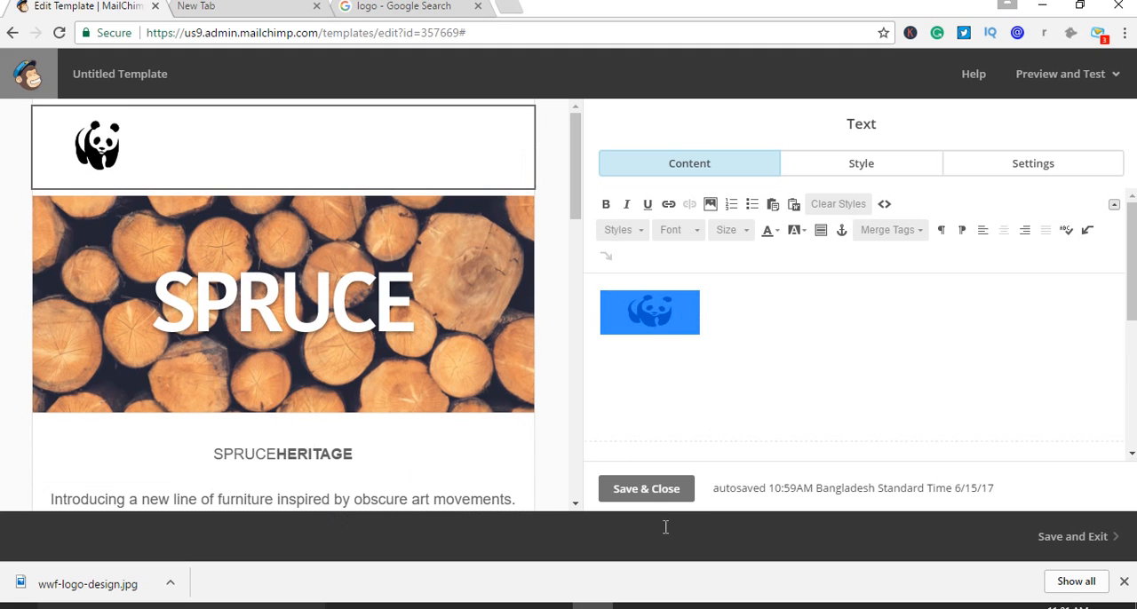
click(655, 493)
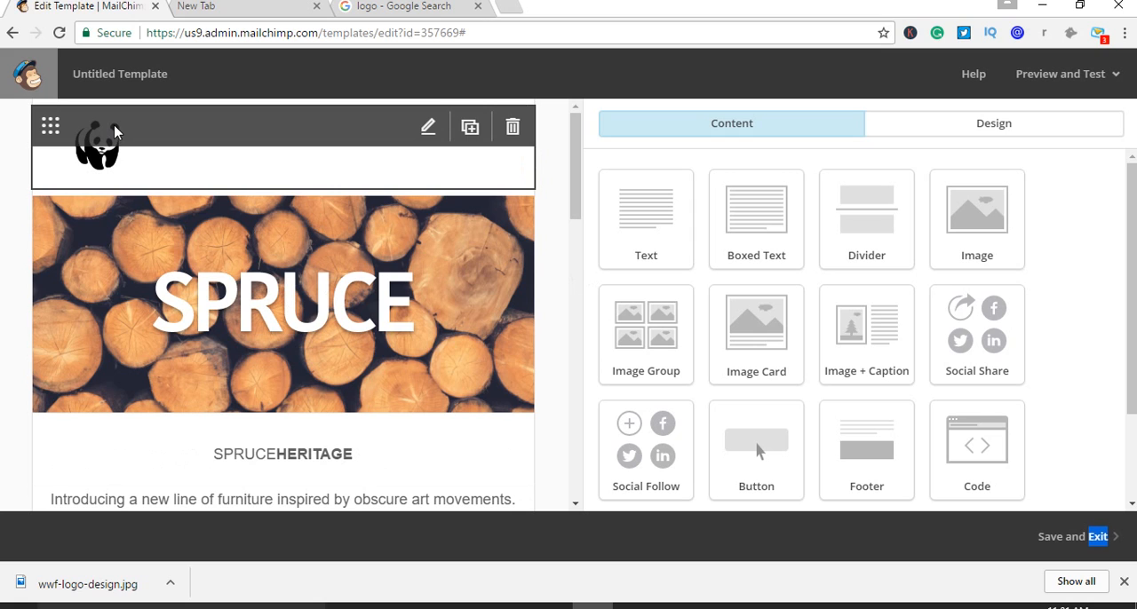
Reopen the logo text block and review the panda image's size, link and style options
click(427, 127)
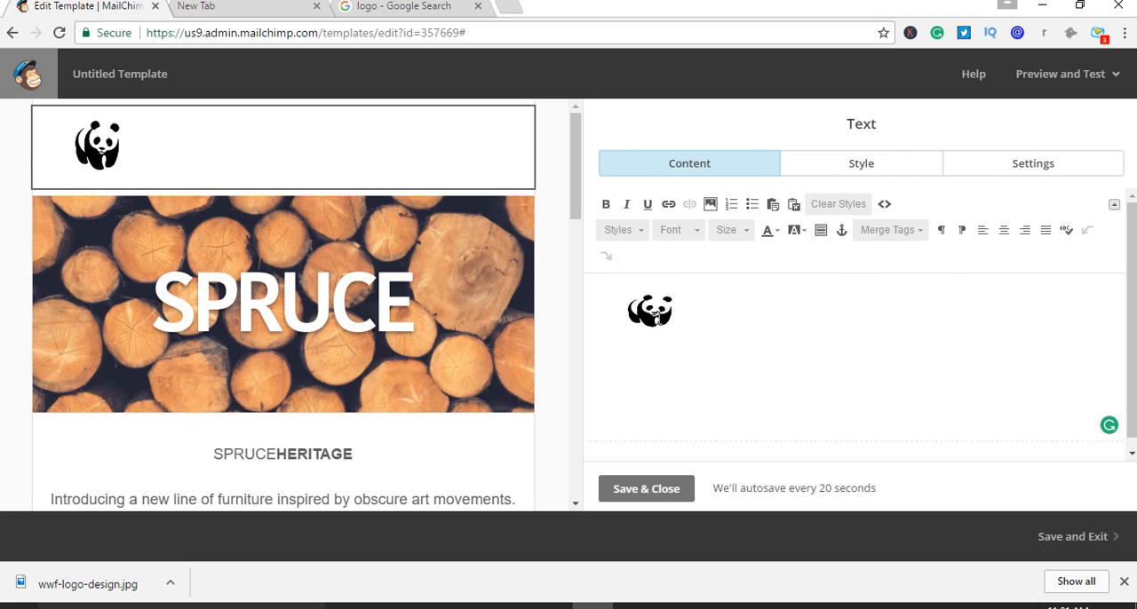
double_click(658, 316)
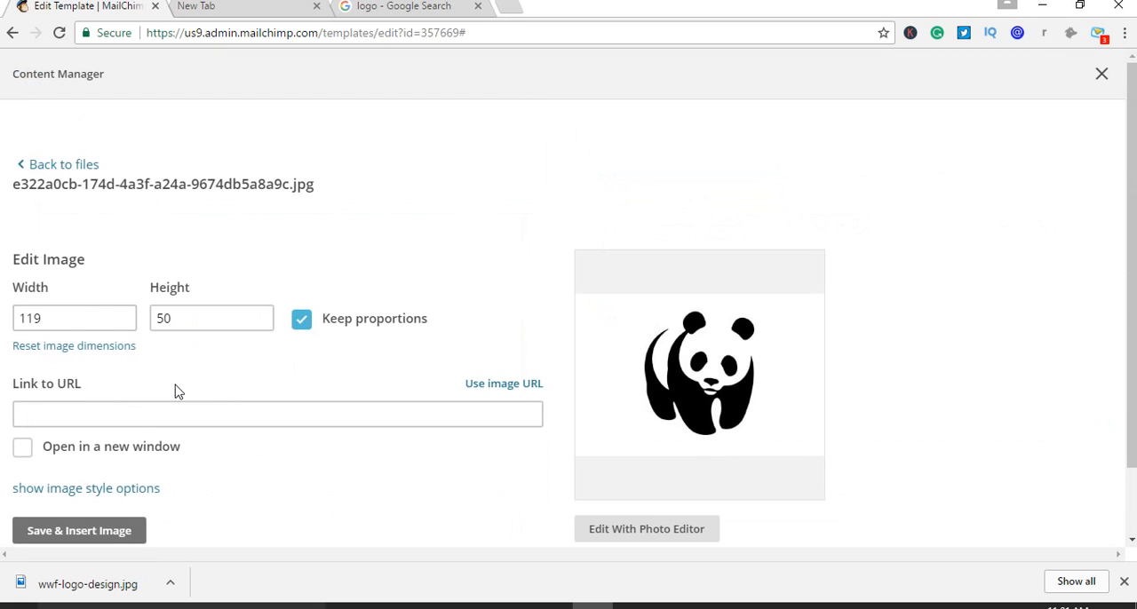
scroll(324, 415, down, 1)
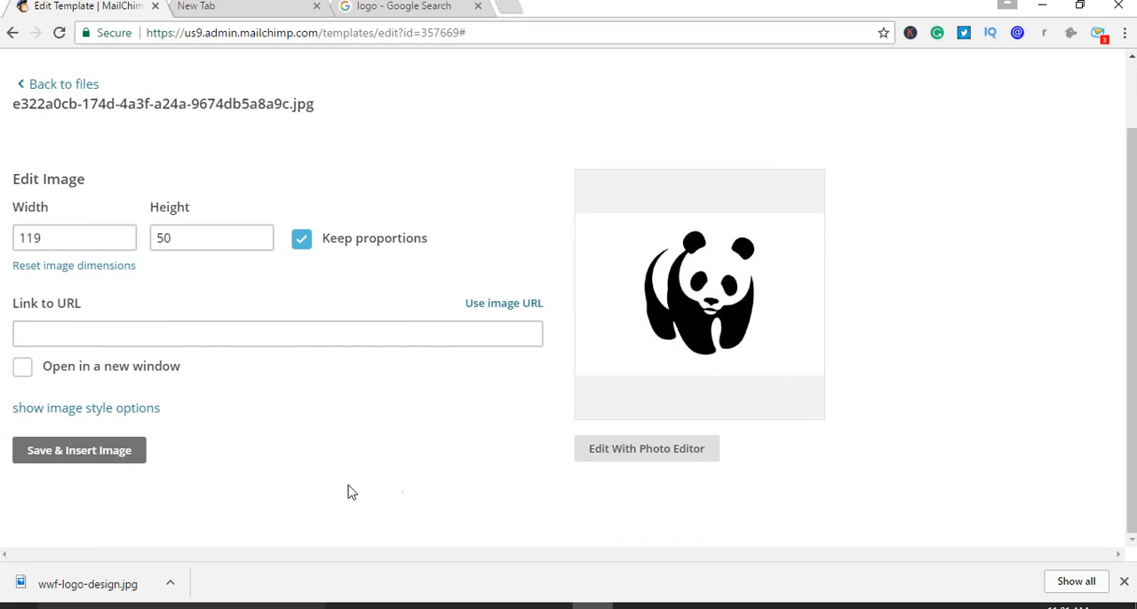
scroll(219, 477, up, 1)
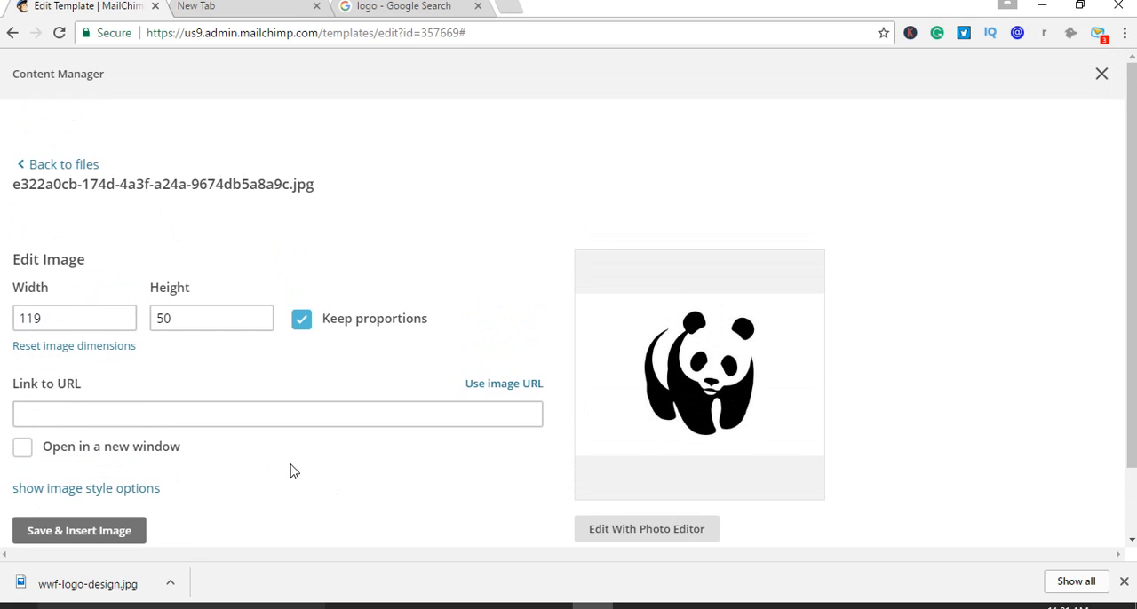
scroll(300, 473, down, 1)
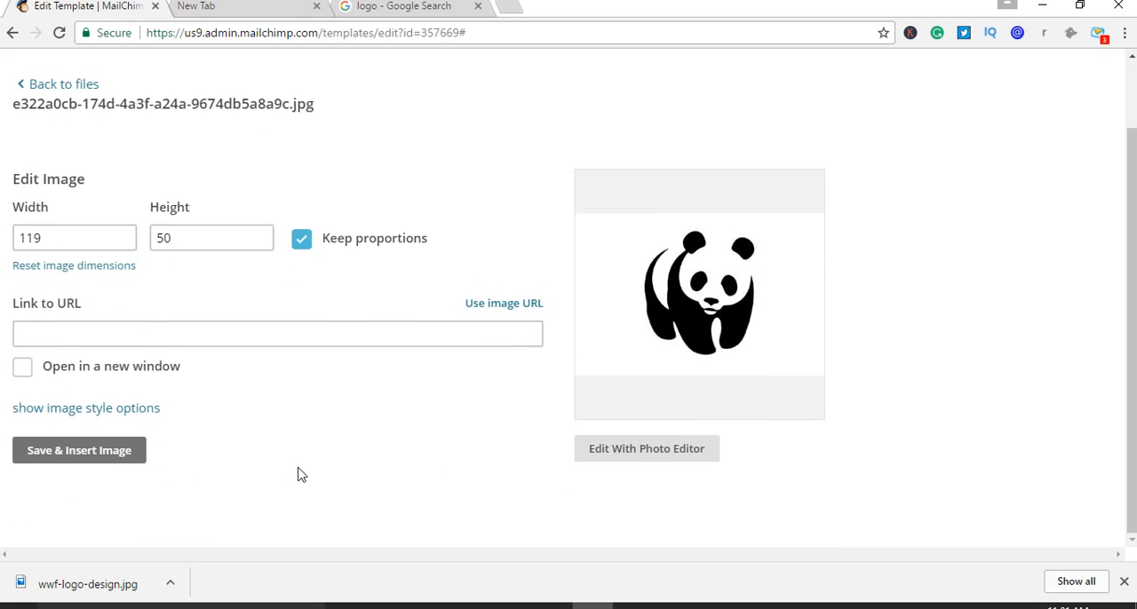
scroll(300, 472, up, 1)
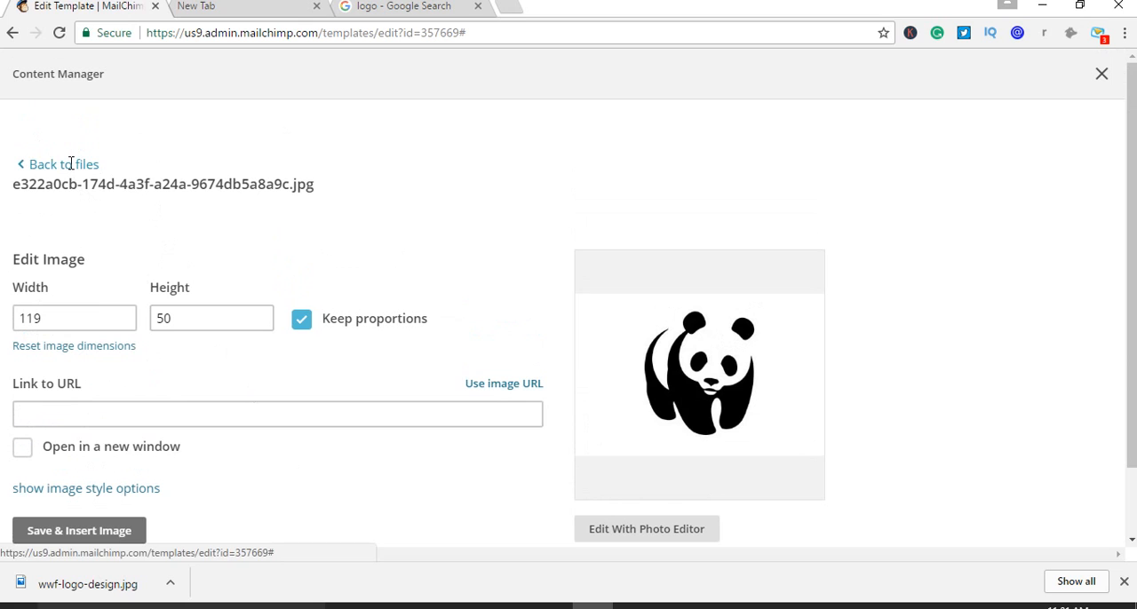
Reinsert the panda image with its current settings and review the text block's style and column options
click(92, 537)
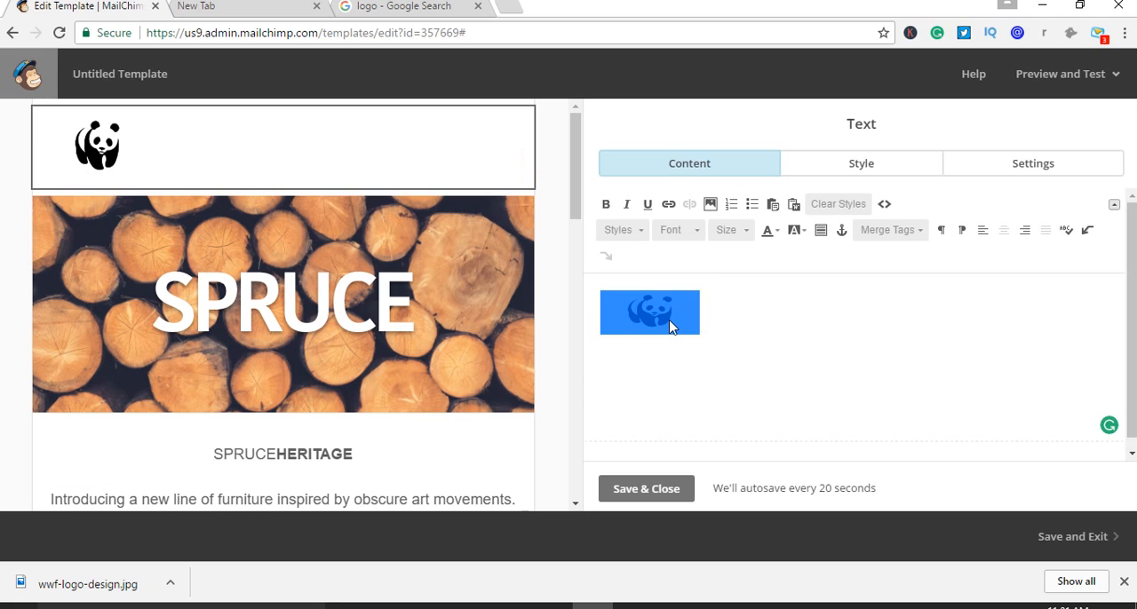
click(870, 169)
scroll(842, 312, down, 2)
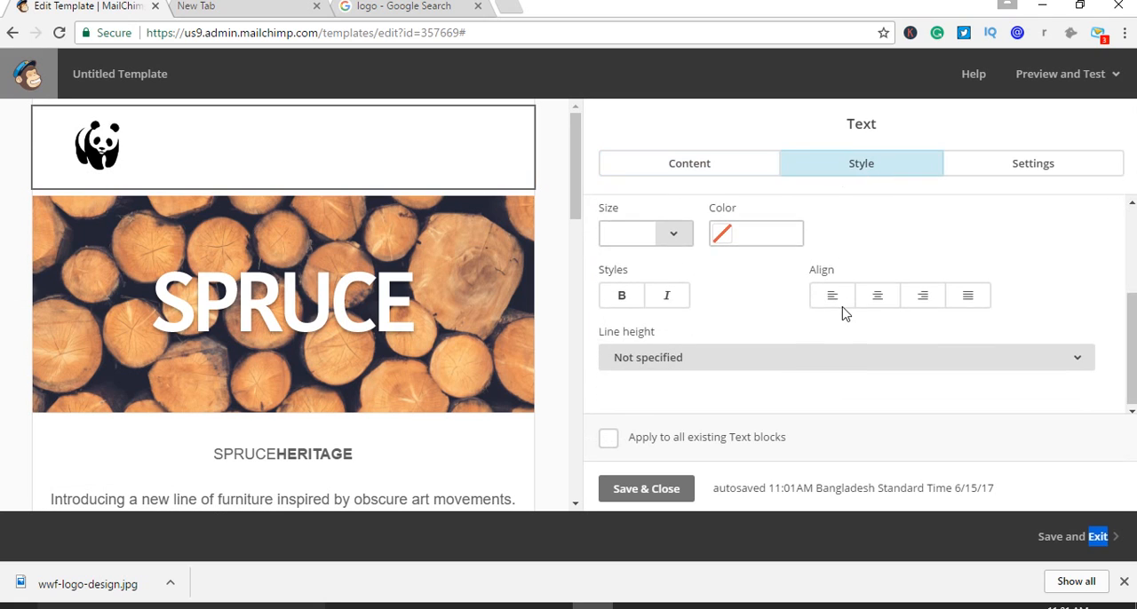
scroll(842, 318, up, 2)
click(1014, 168)
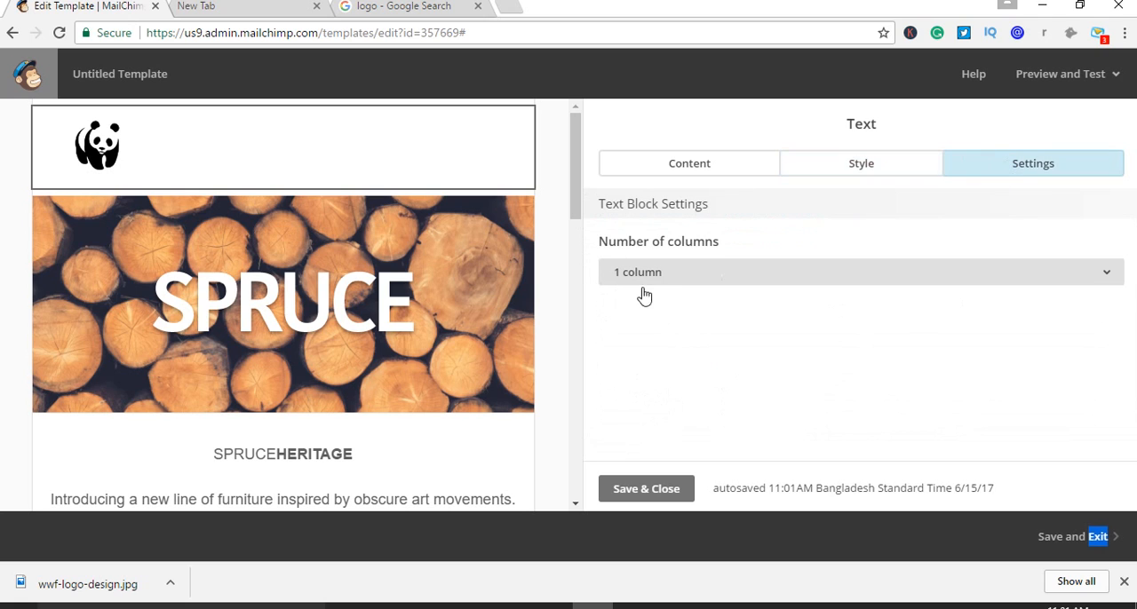
click(657, 285)
click(657, 284)
click(642, 169)
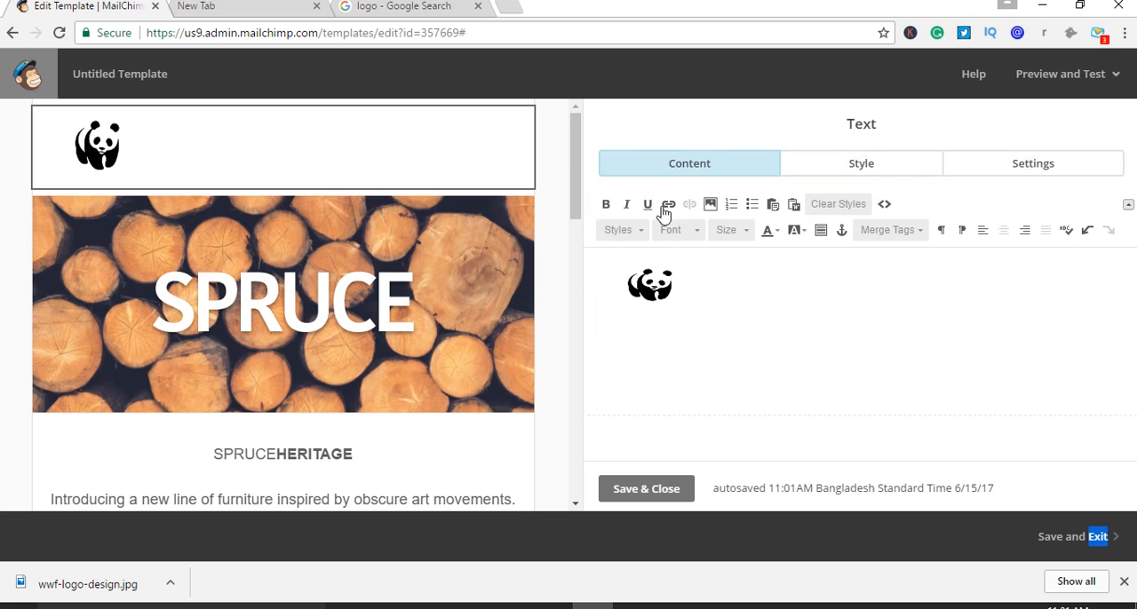
Select the panda image in the text block and look through the available text styles and fonts
double_click(655, 284)
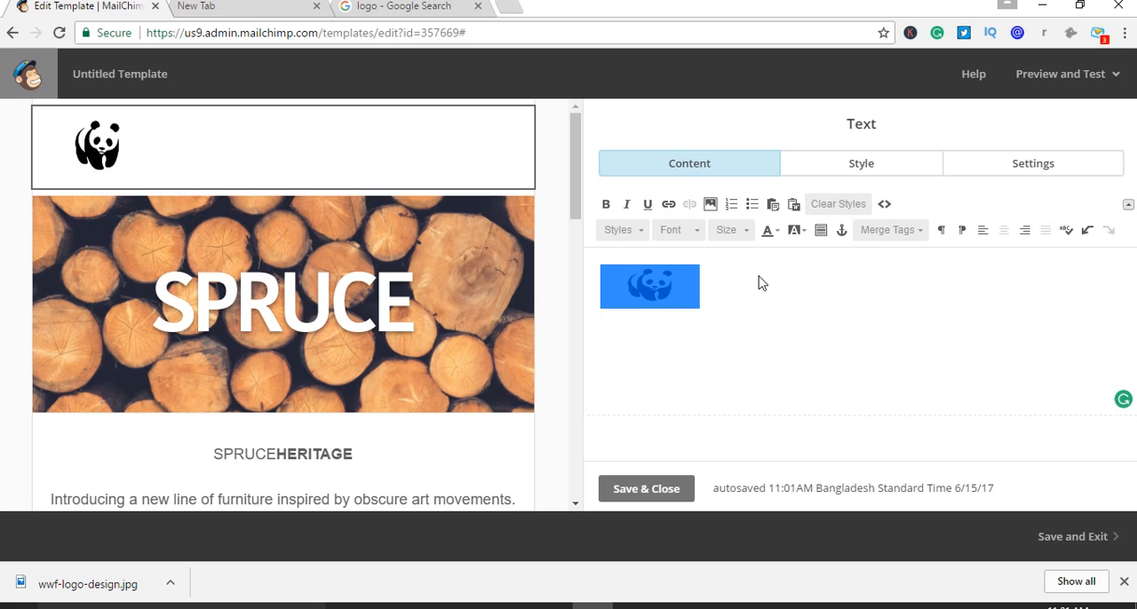
click(633, 229)
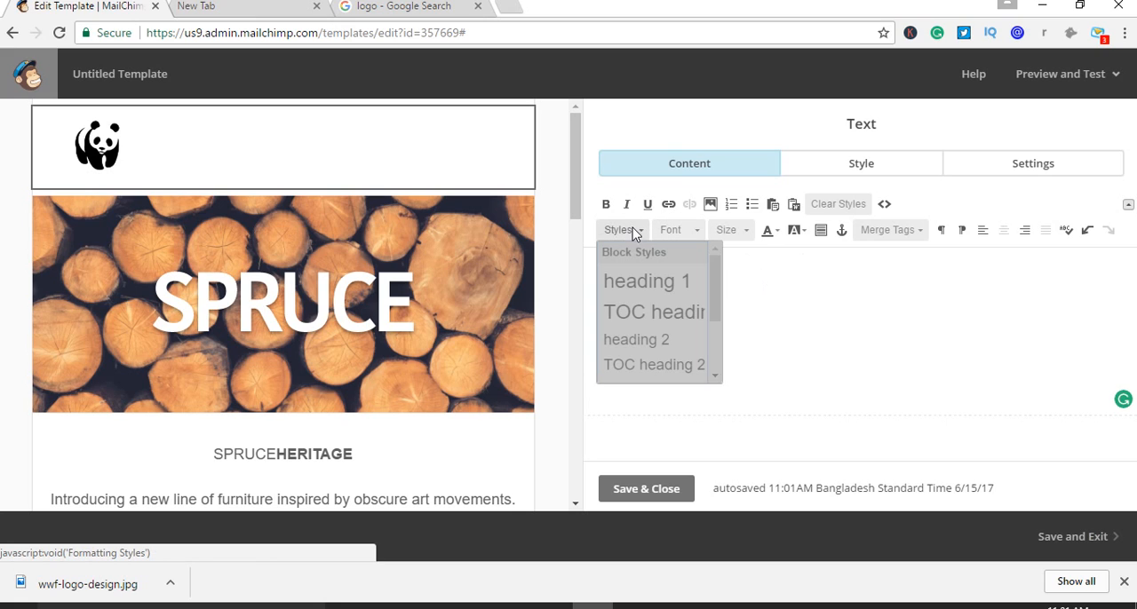
click(632, 233)
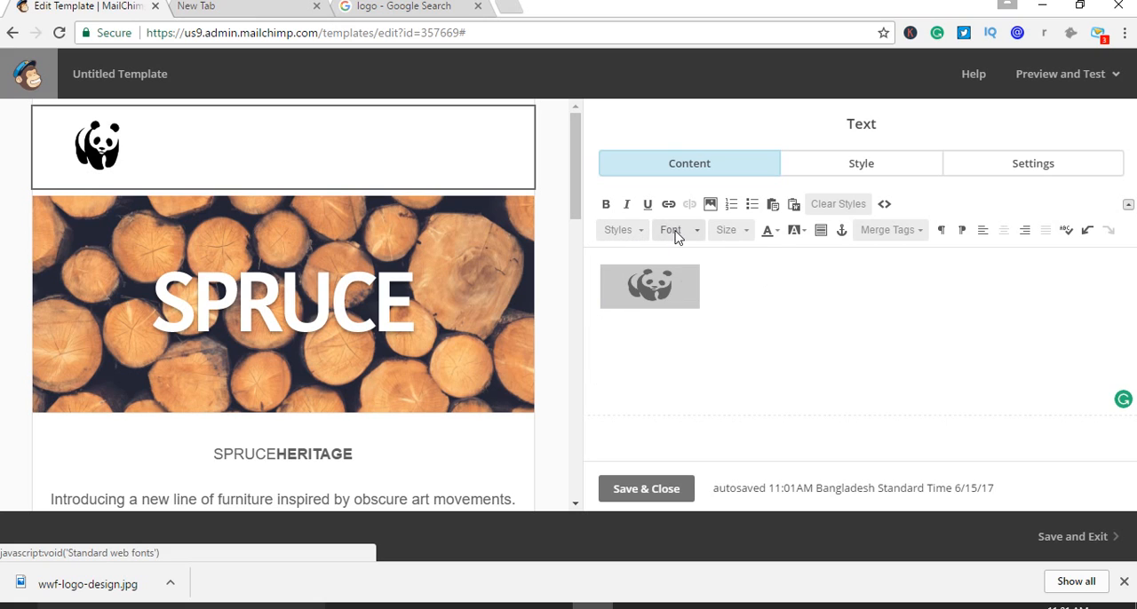
click(673, 231)
click(622, 229)
click(636, 231)
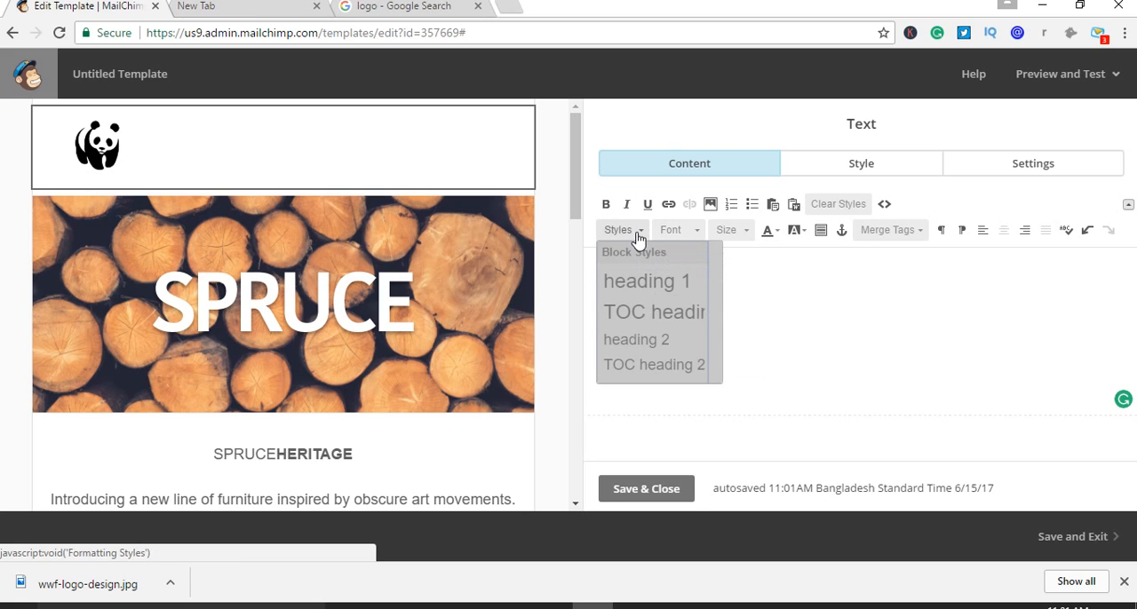
click(636, 234)
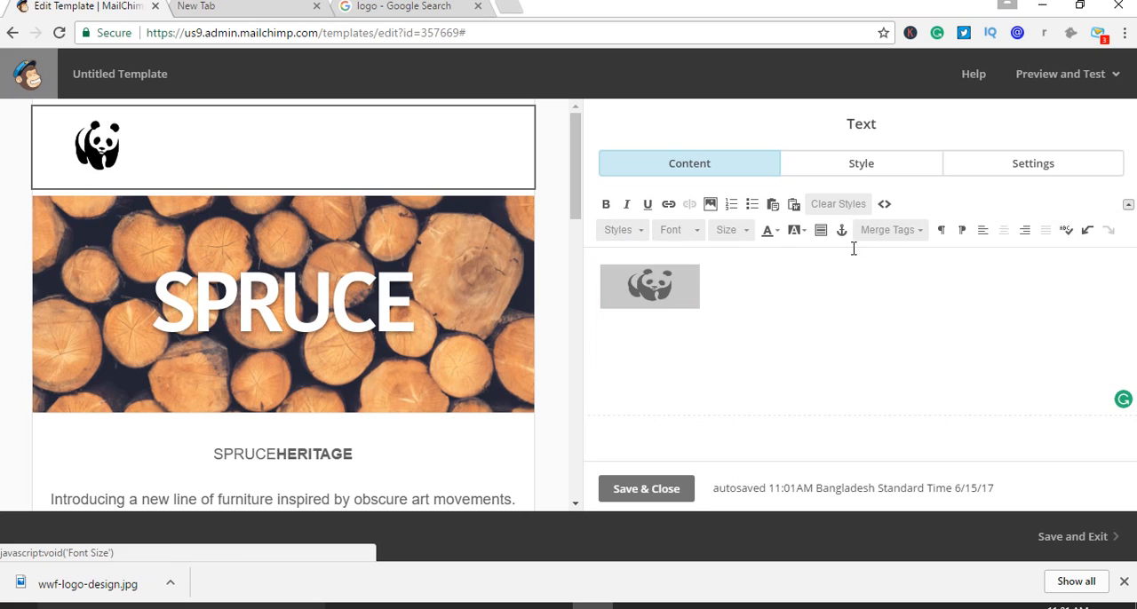
Centre-align the logo text block's content in its text style, and save and close the block
click(869, 172)
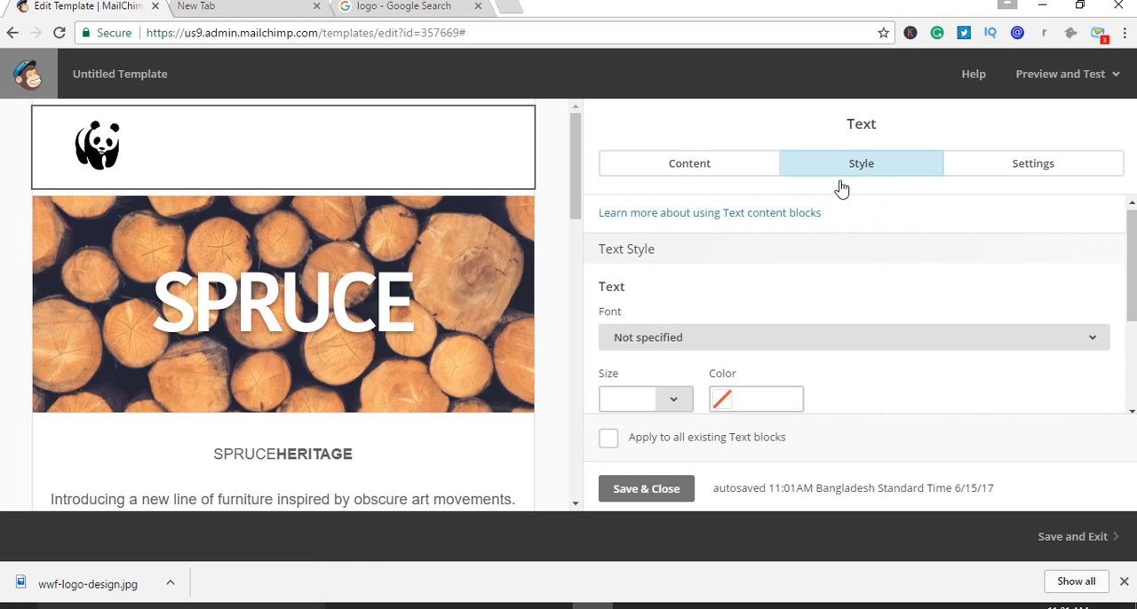
scroll(743, 319, down, 2)
scroll(753, 318, down, 1)
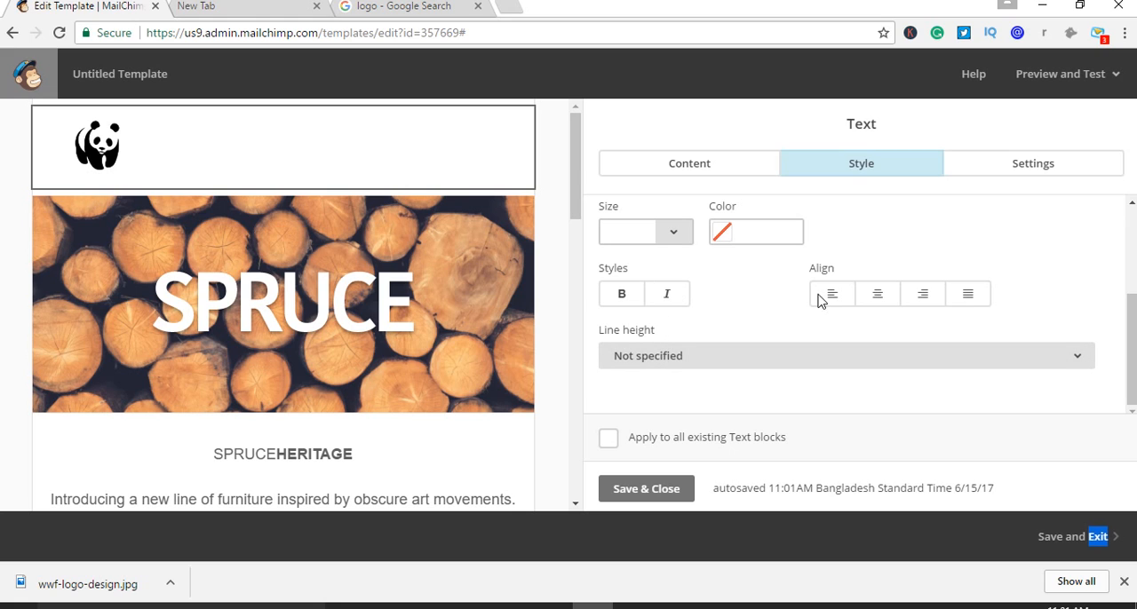
click(888, 301)
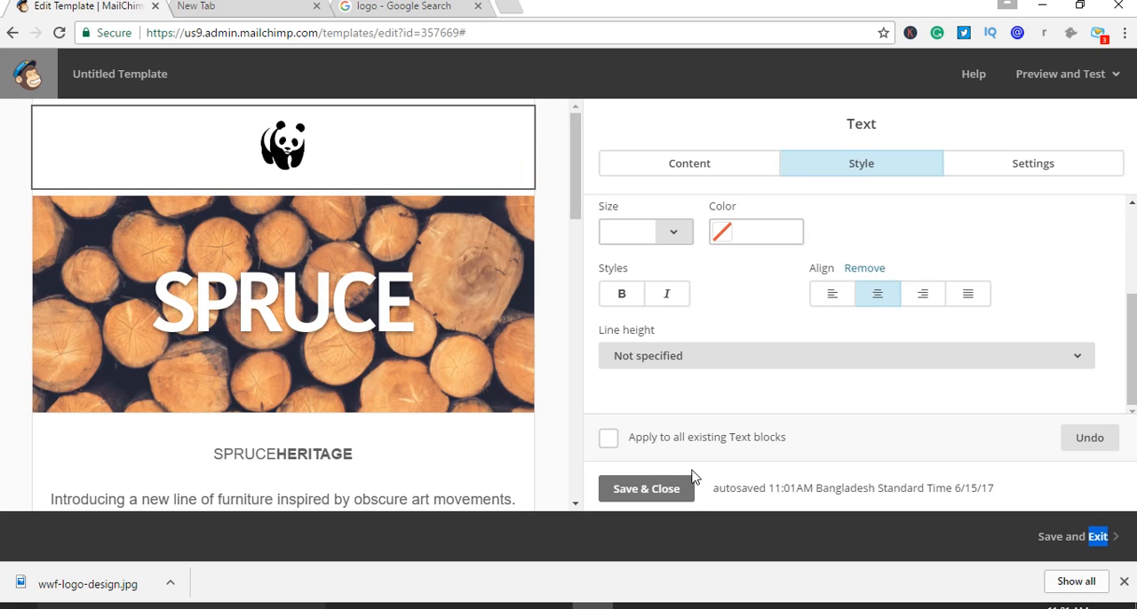
click(653, 489)
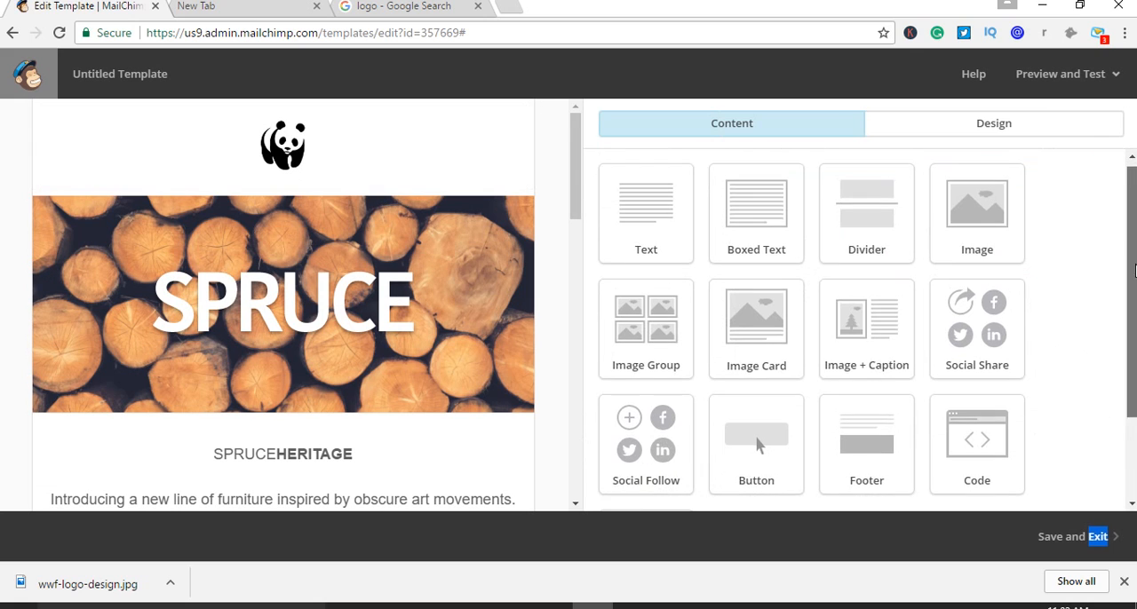
Review the available content blocks and the padding, border and background options of the divider below the logo
scroll(1133, 329, down, 2)
scroll(1134, 329, up, 2)
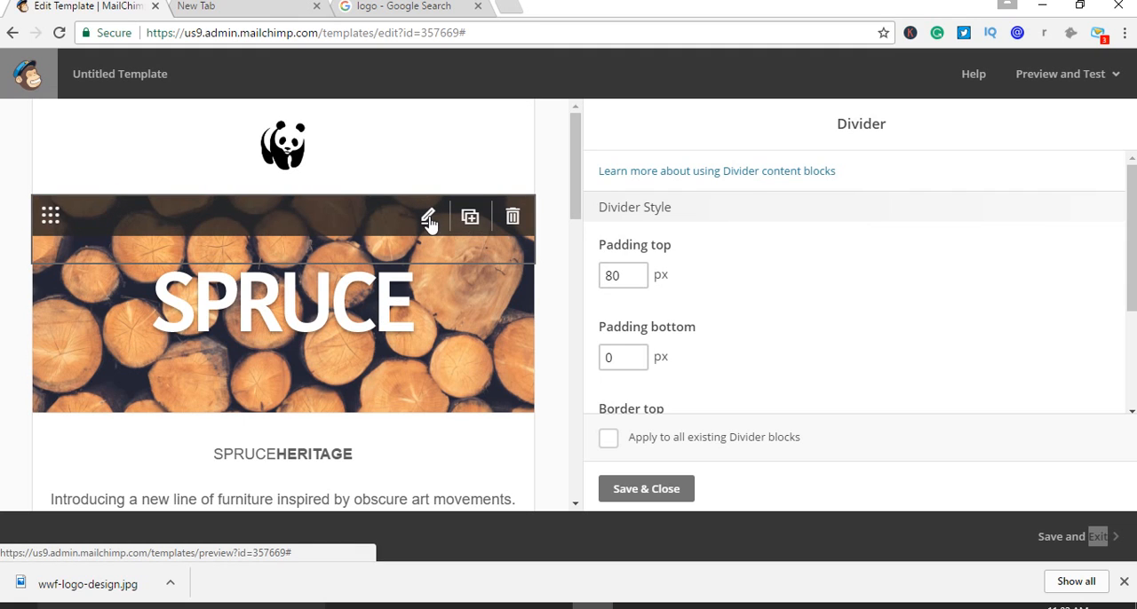
scroll(752, 228, down, 2)
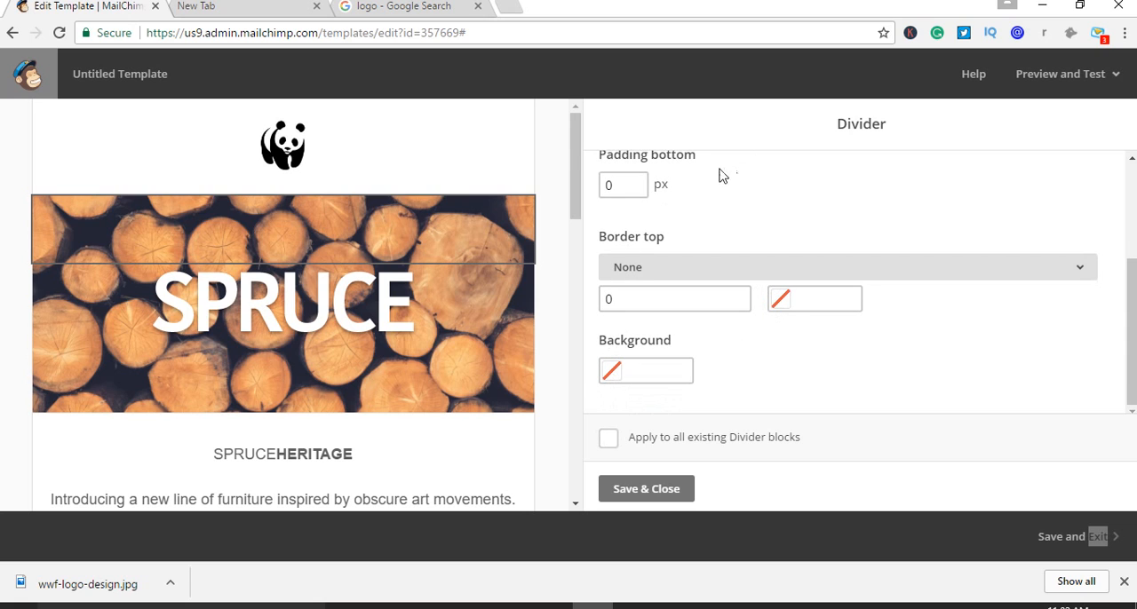
mouse_move(311, 142)
click(368, 137)
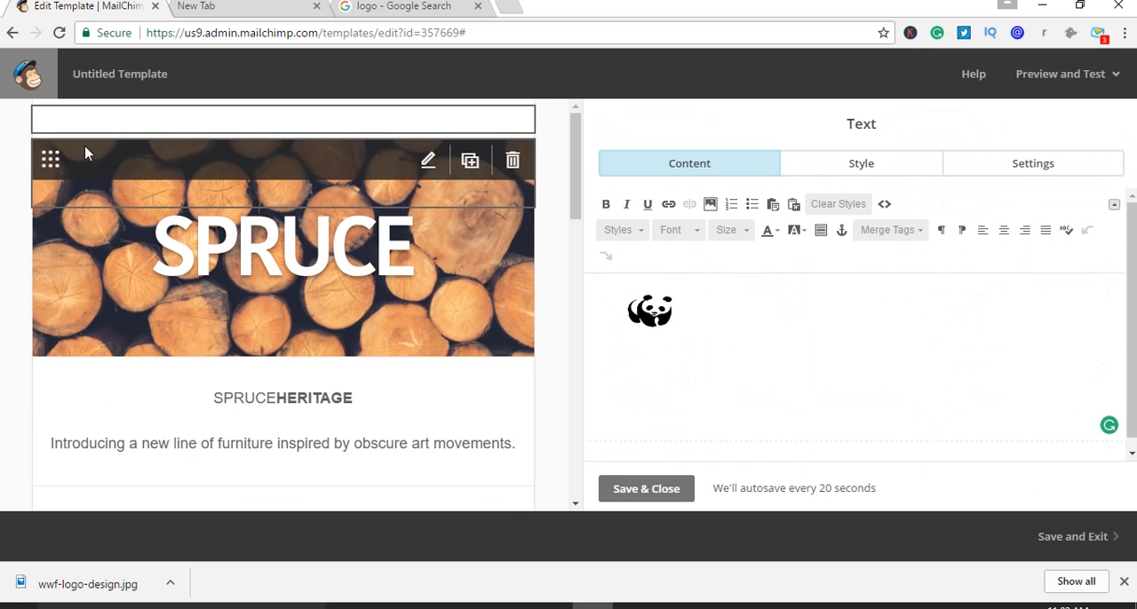
click(429, 161)
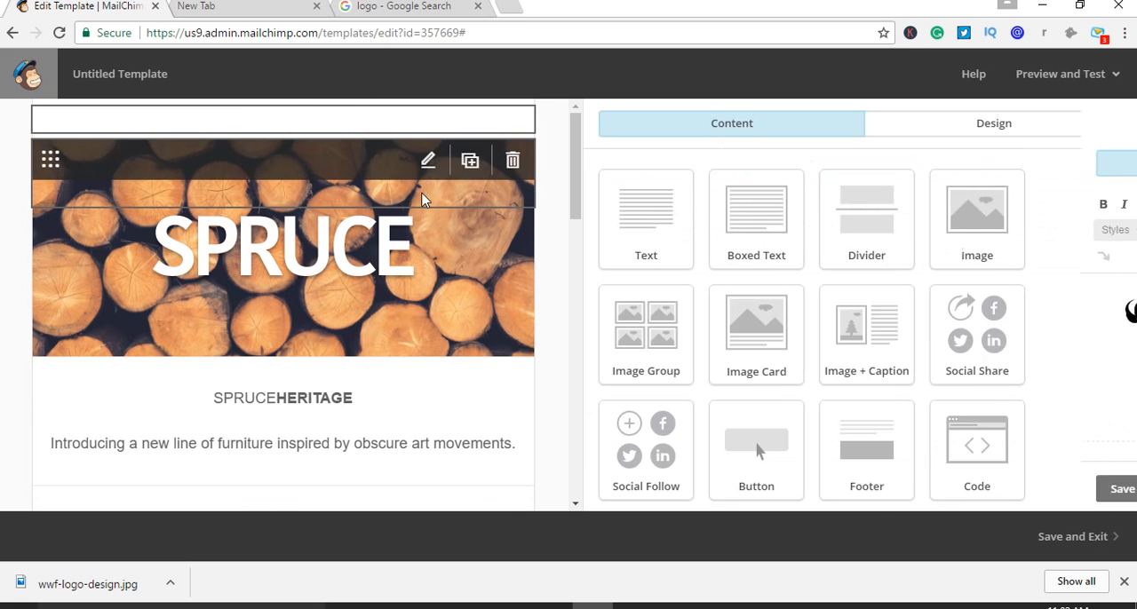
click(427, 164)
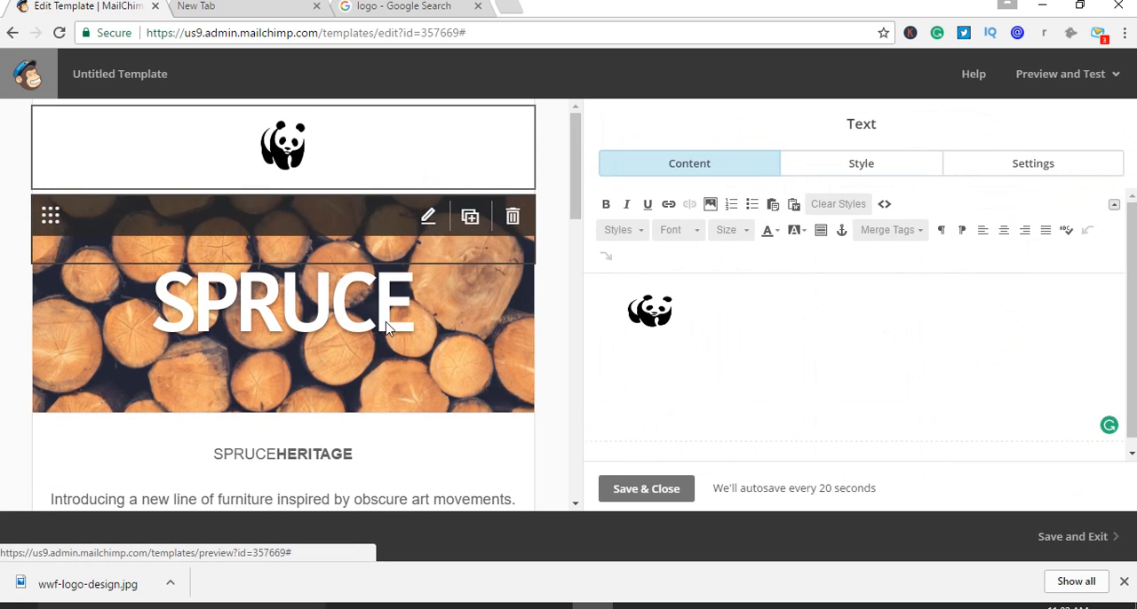
Open the divider block between the logo and the SPRUCE image, check its style options and delete the block
click(428, 217)
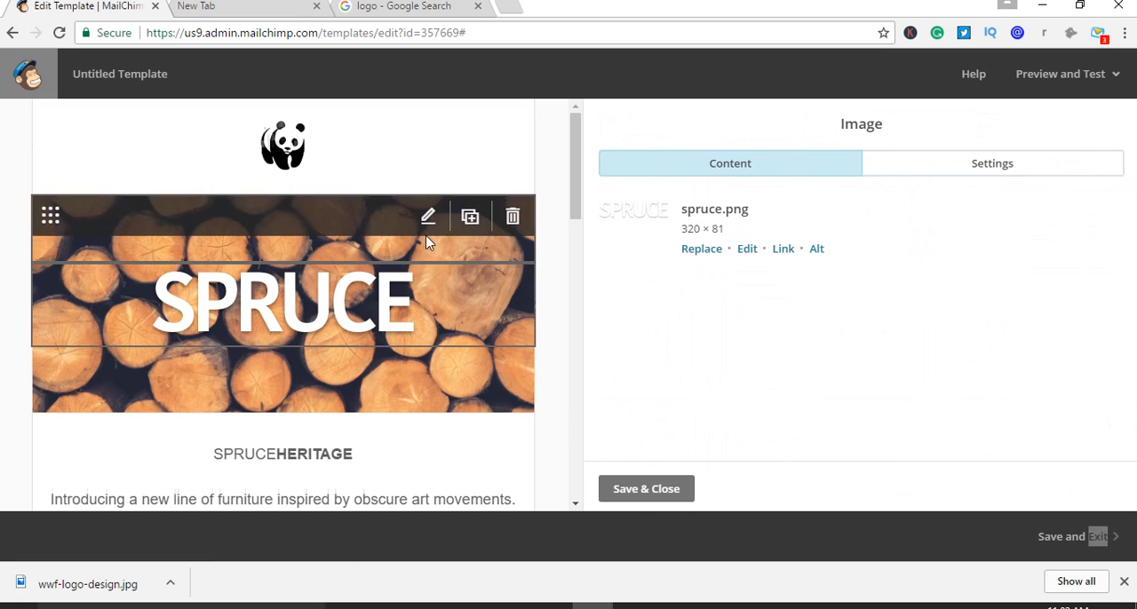
click(428, 217)
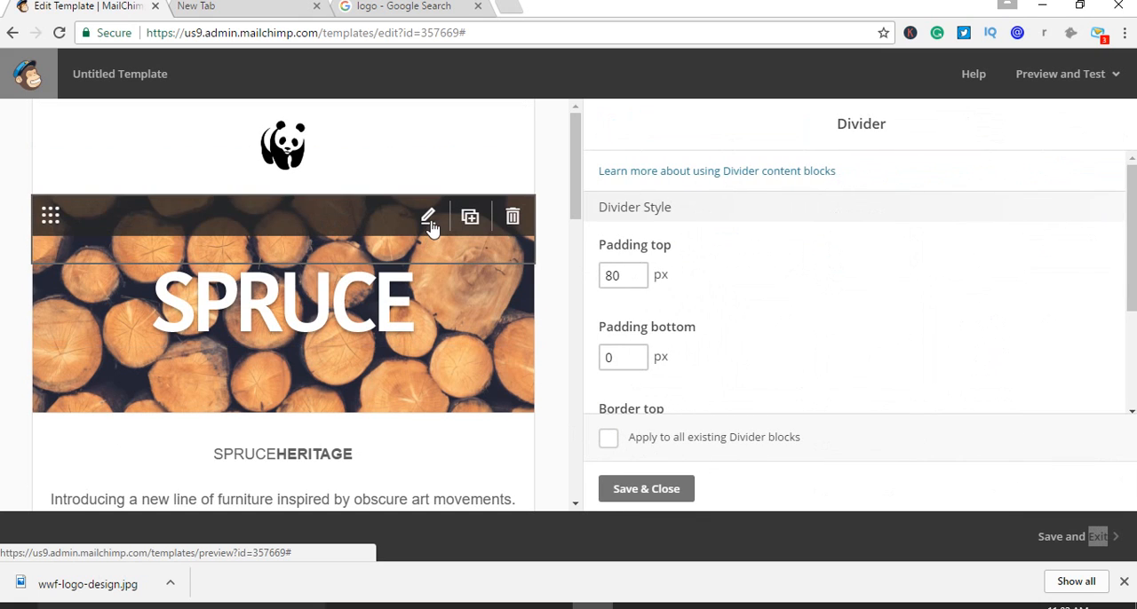
scroll(711, 364, down, 2)
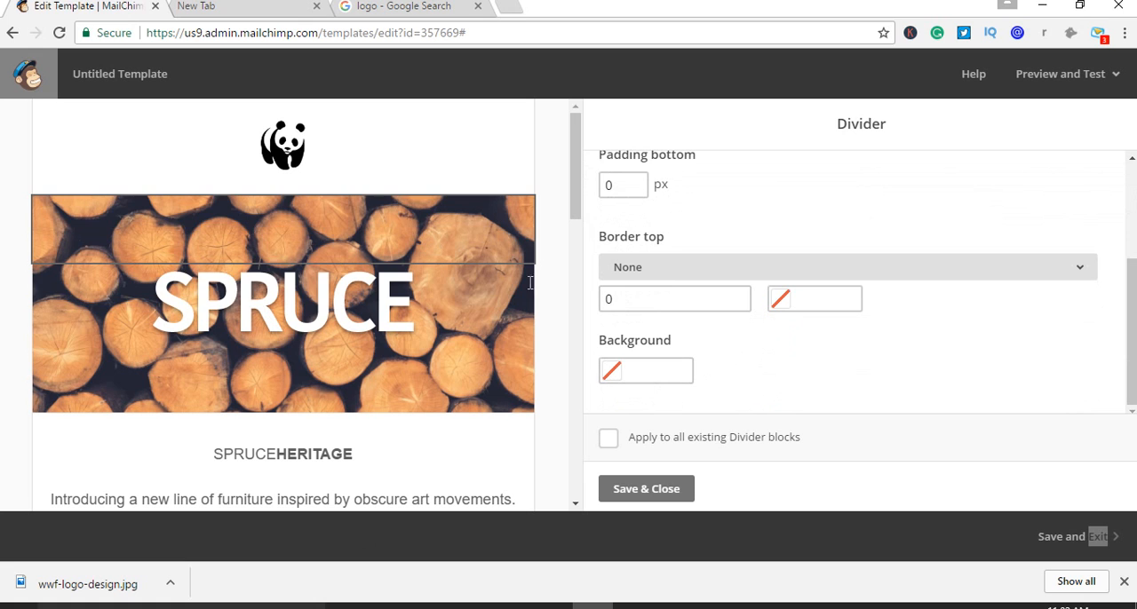
click(515, 217)
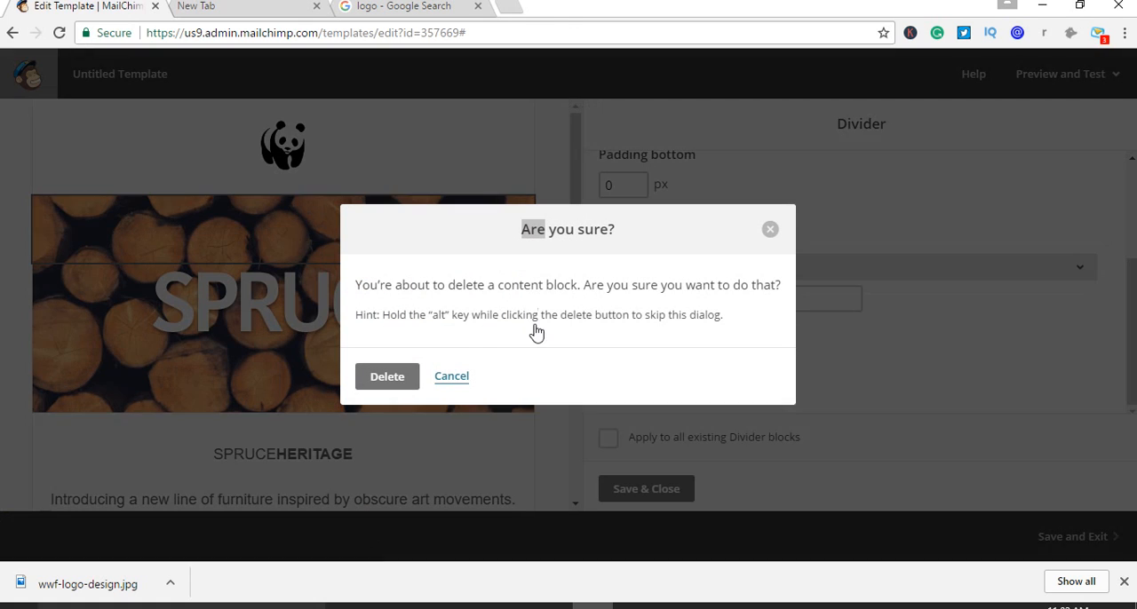
click(399, 388)
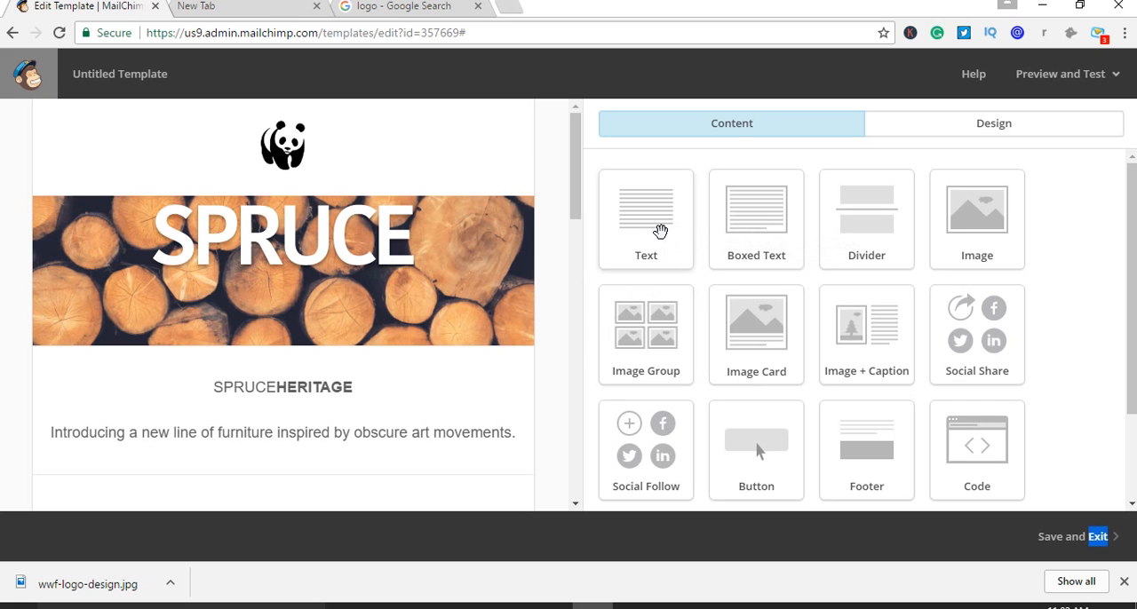
Try out a Text block between the panda logo and the SPRUCE banner, and delete it again
drag(660, 231, 350, 195)
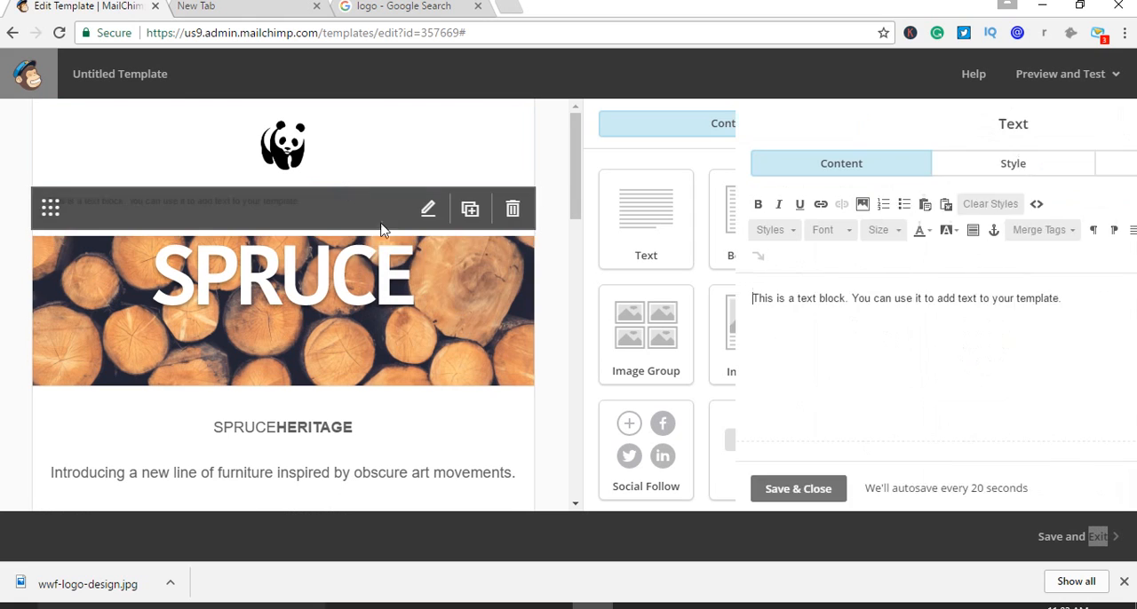
drag(926, 299, 575, 273)
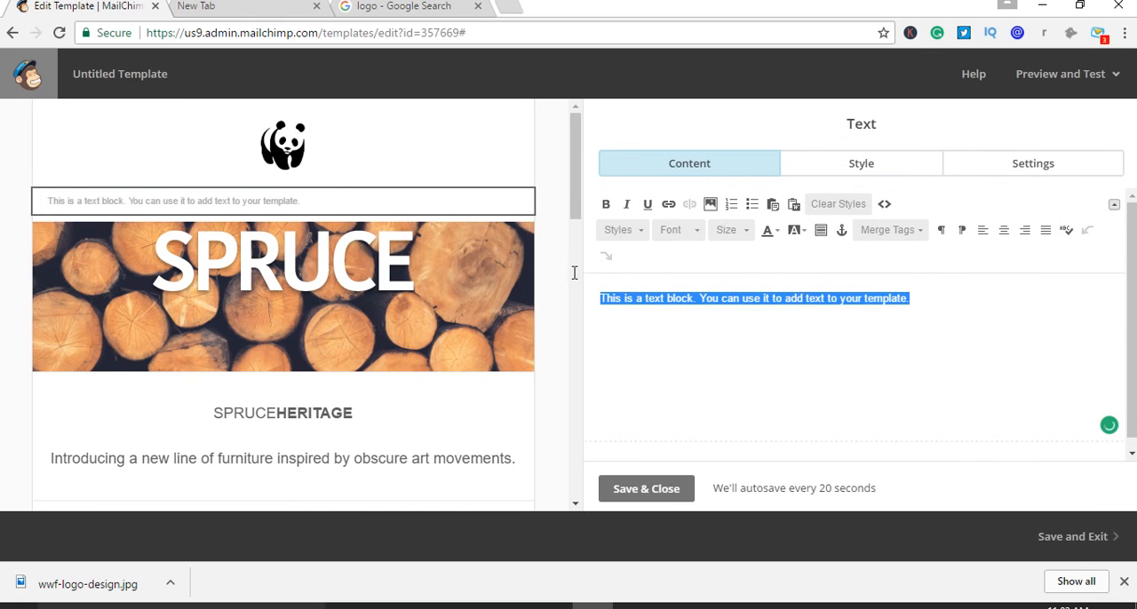
click(669, 502)
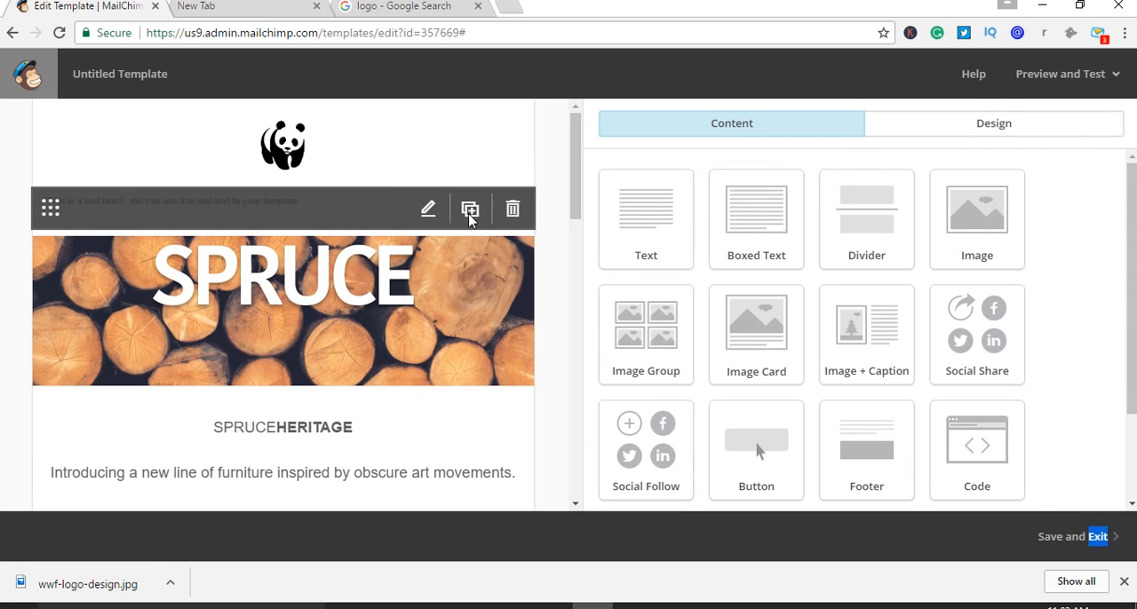
click(509, 215)
click(411, 377)
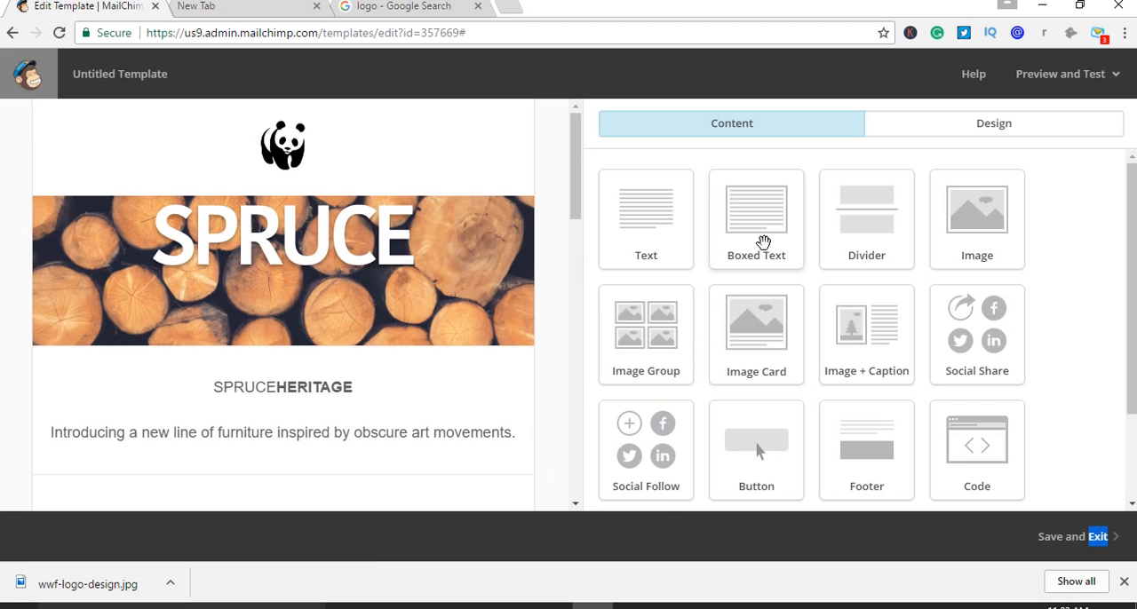
Add a Boxed Text block below the panda logo and check its style and column settings
drag(762, 243, 276, 178)
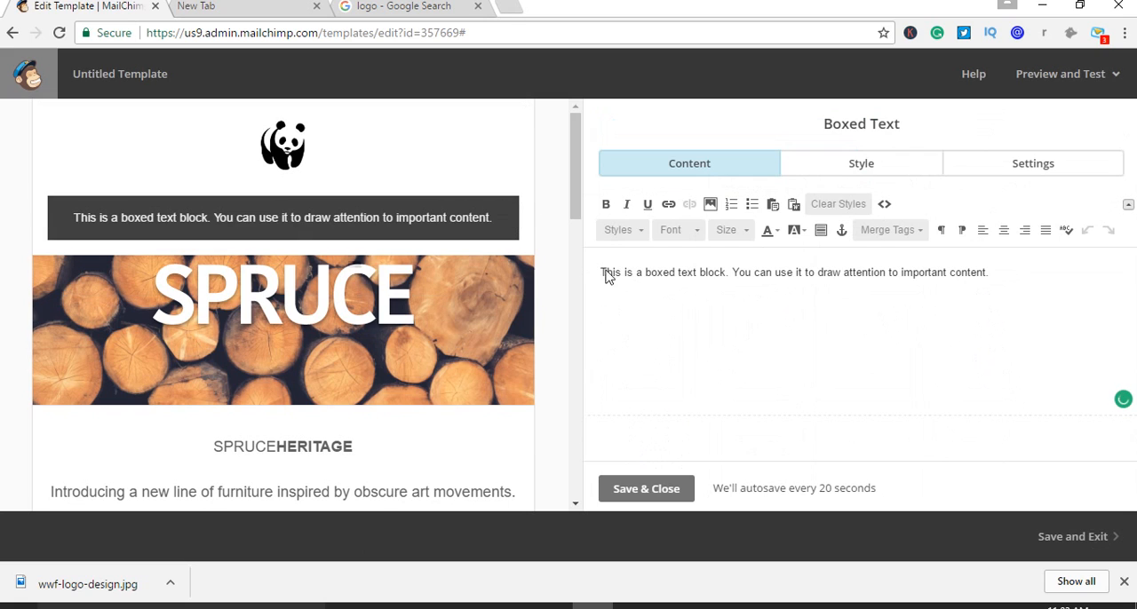
click(848, 167)
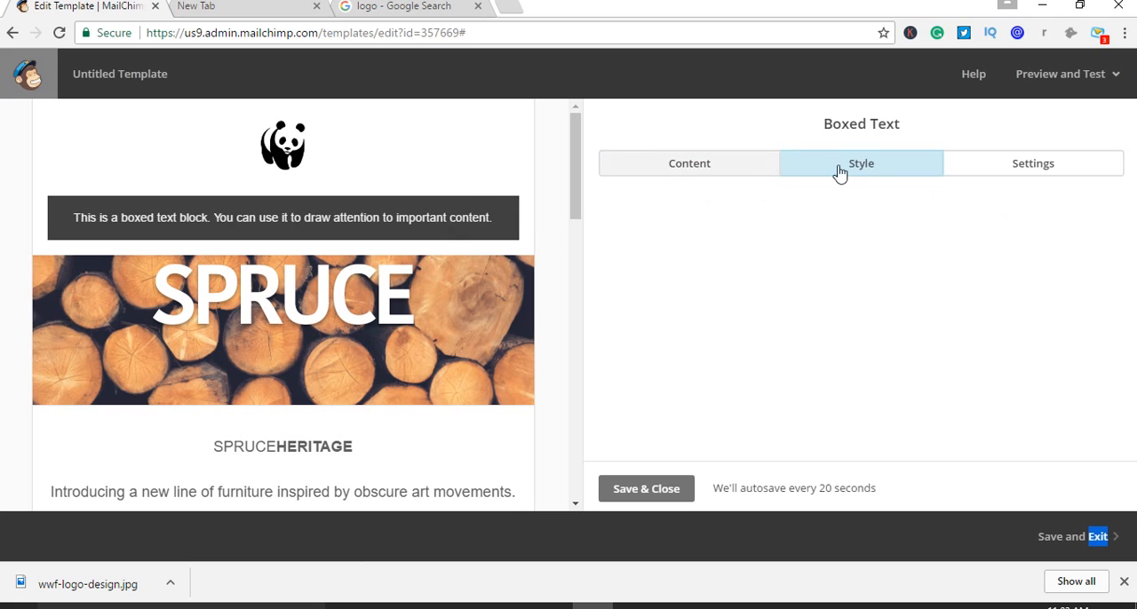
click(1017, 177)
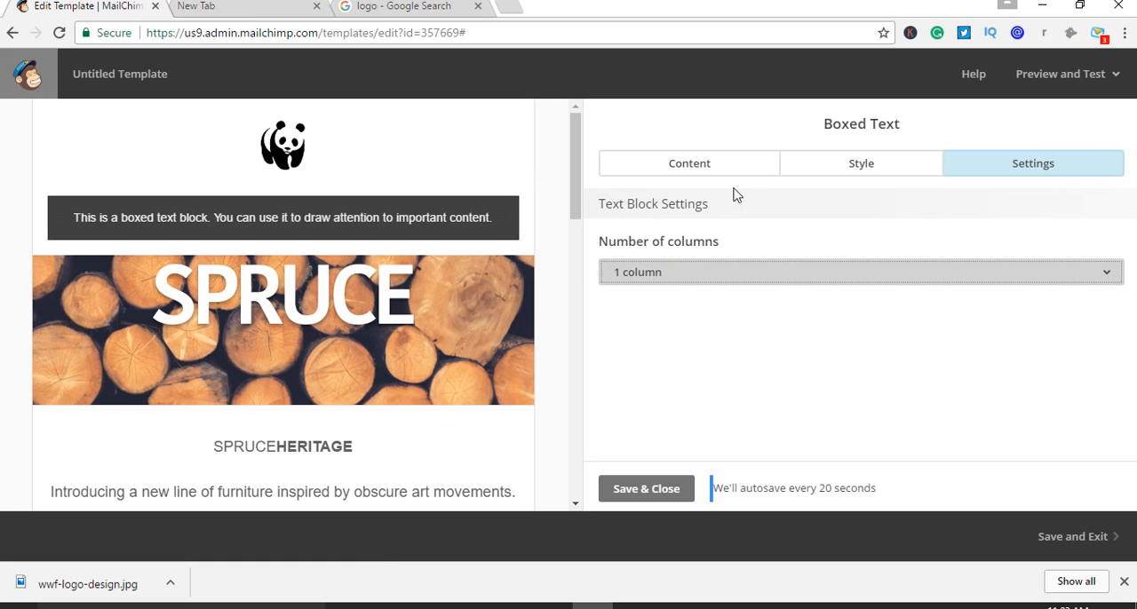
click(675, 171)
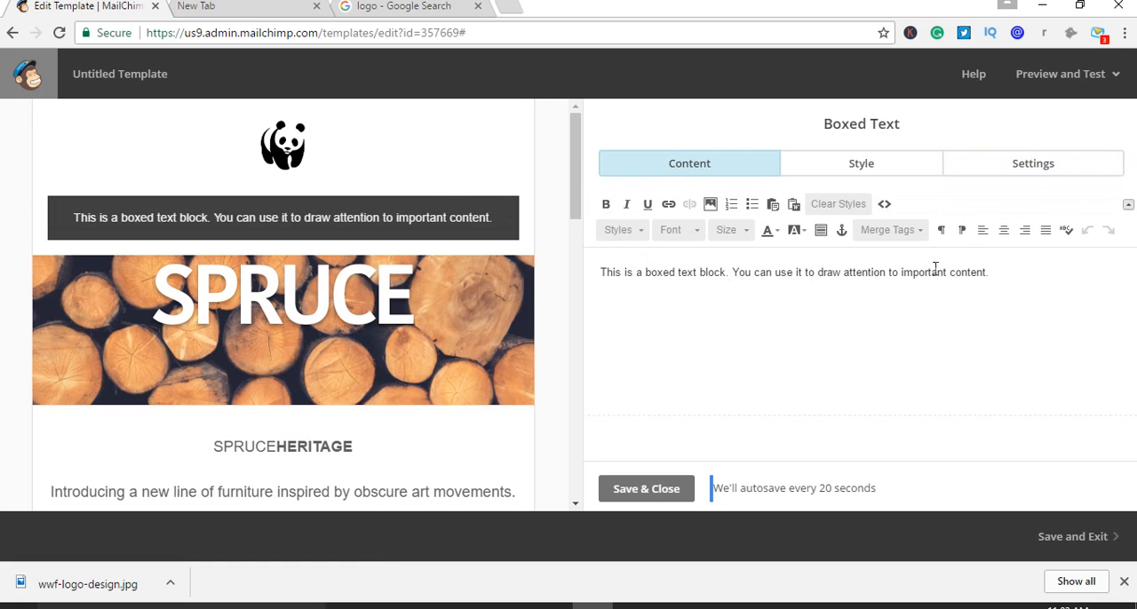
Copy the boxed text block's placeholder sentences and paste them repeatedly after the existing text to lengthen it
drag(1004, 278, 593, 259)
key(ctrl+c)
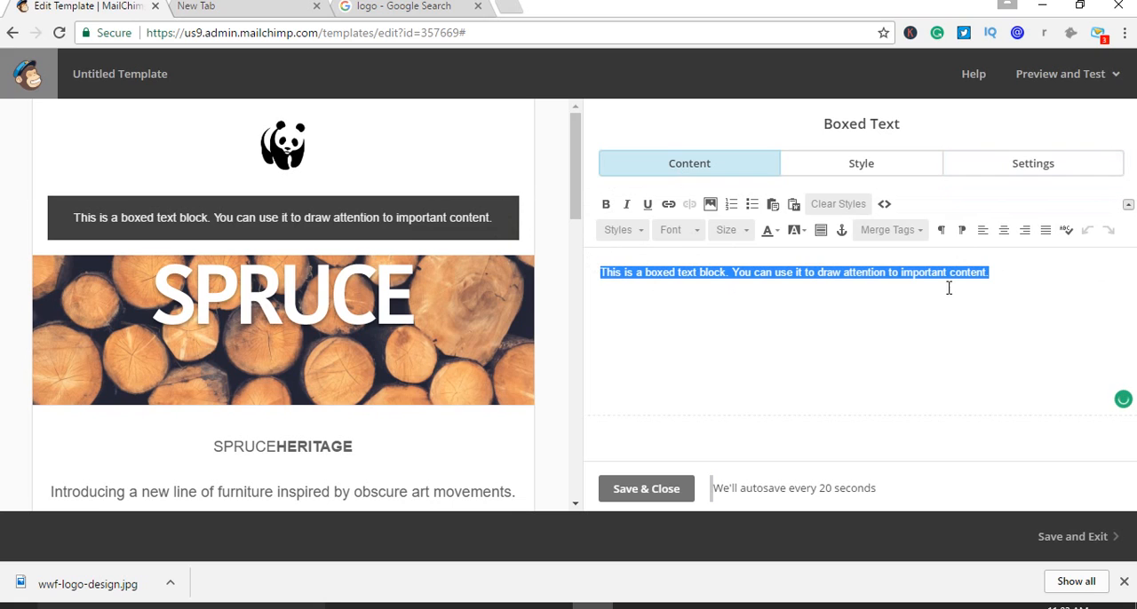
click(1012, 275)
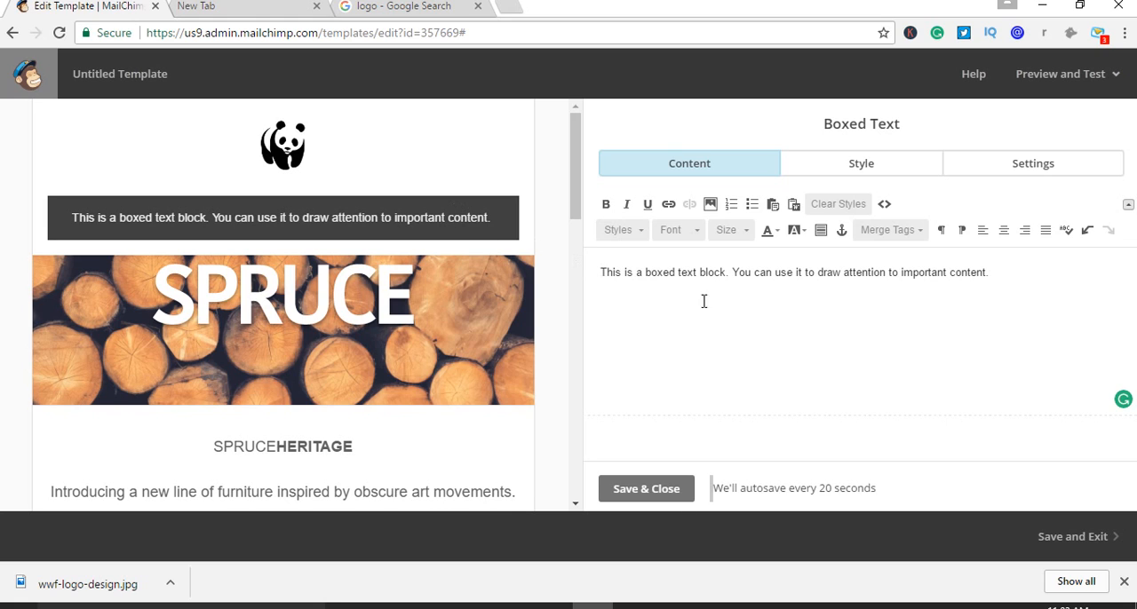
key(ctrl+v)
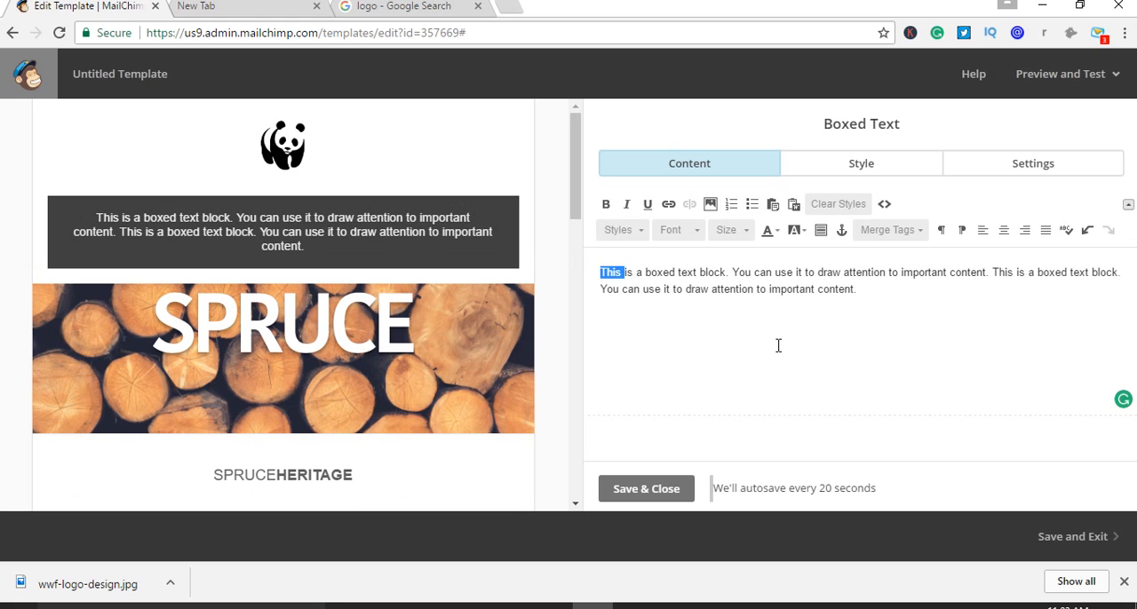
click(874, 290)
key(ctrl+v)
key(ctrl+v)
key(ctrl+v)
key(ctrl+v)
key(ctrl+v)
key(ctrl+v)
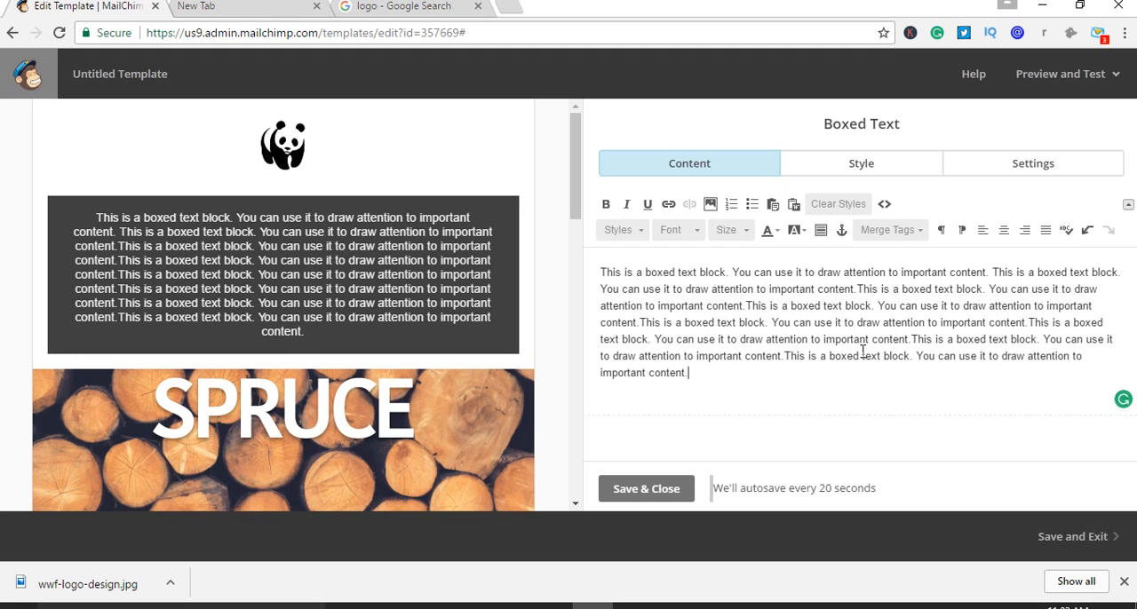
Paste the placeholder sentences once more at the end of the boxed text and justify the whole text
key(ctrl+v)
drag(1101, 374, 593, 257)
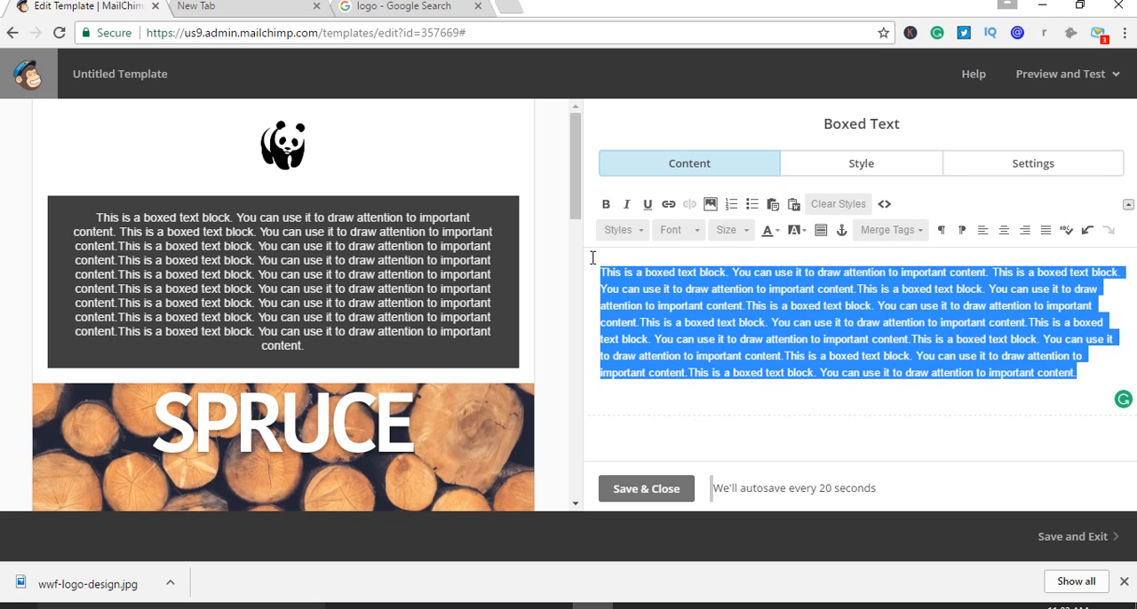
click(1048, 231)
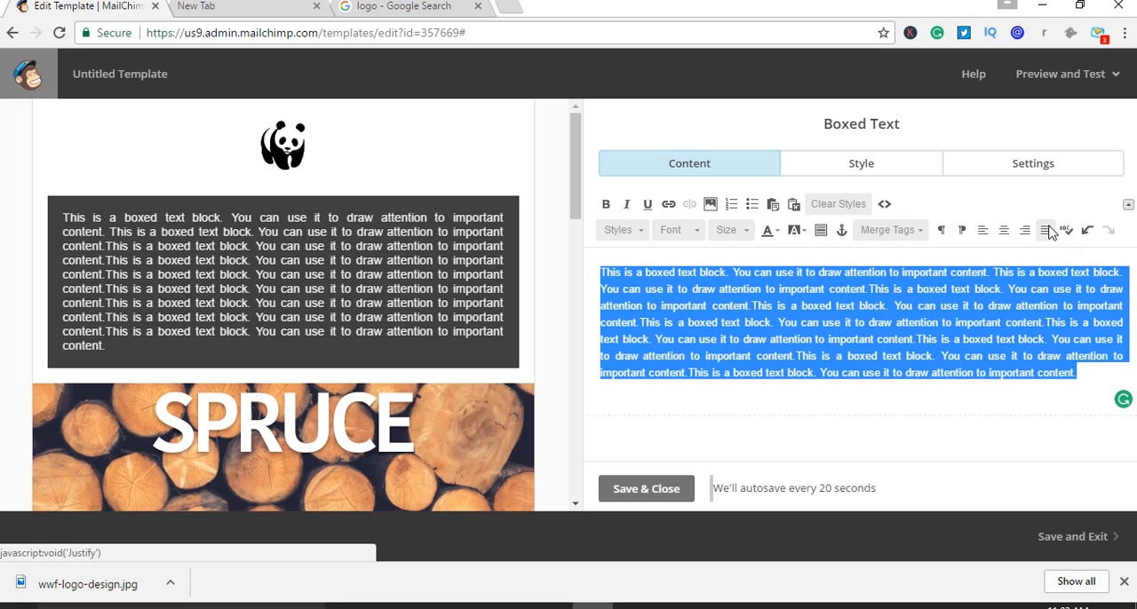
click(1089, 382)
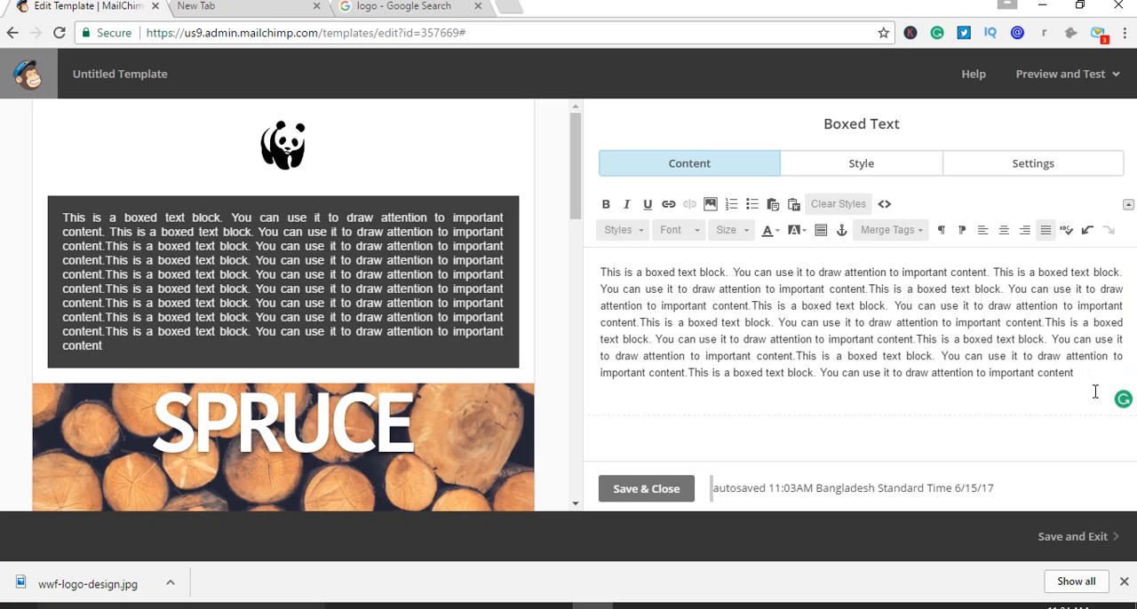
Delete the word "content" from the end of the boxed text's last sentence and save the block
key(BackSpace)
key(BackSpace)
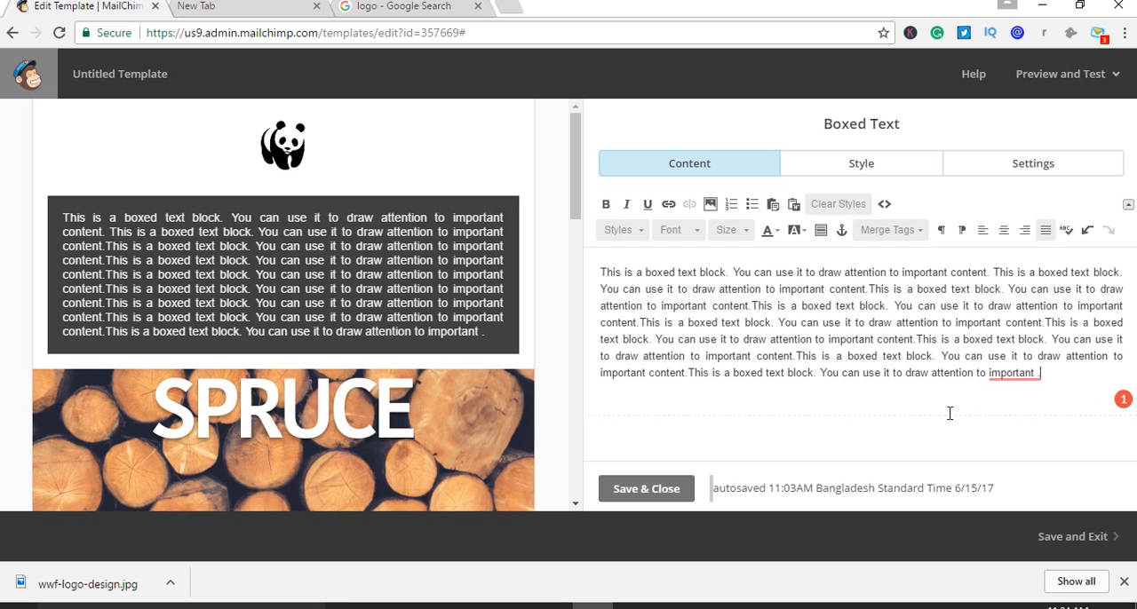
scroll(444, 421, down, 2)
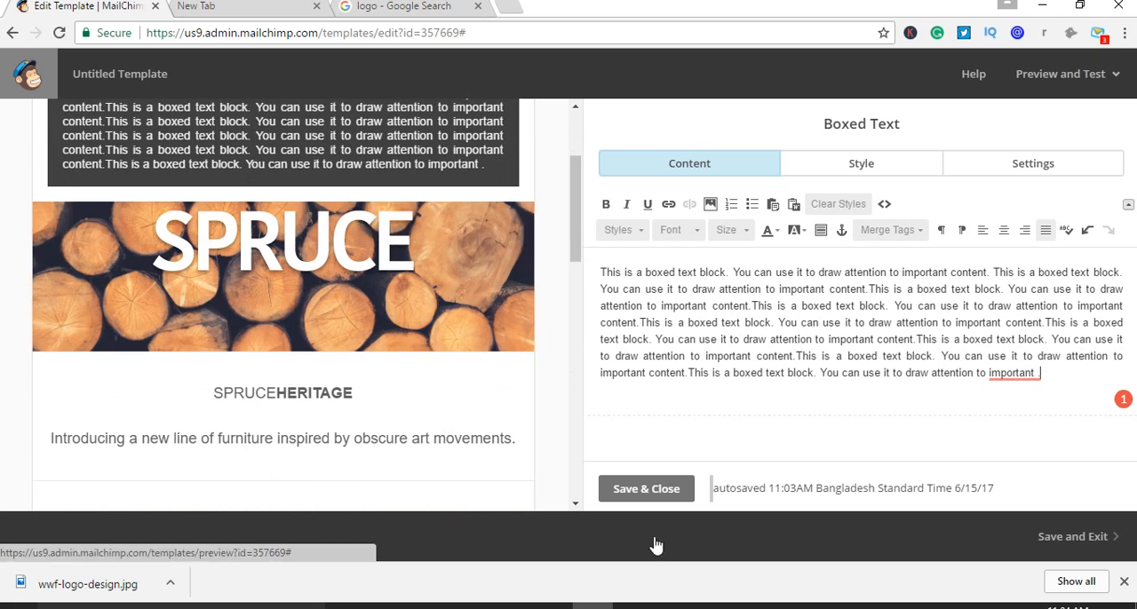
click(673, 487)
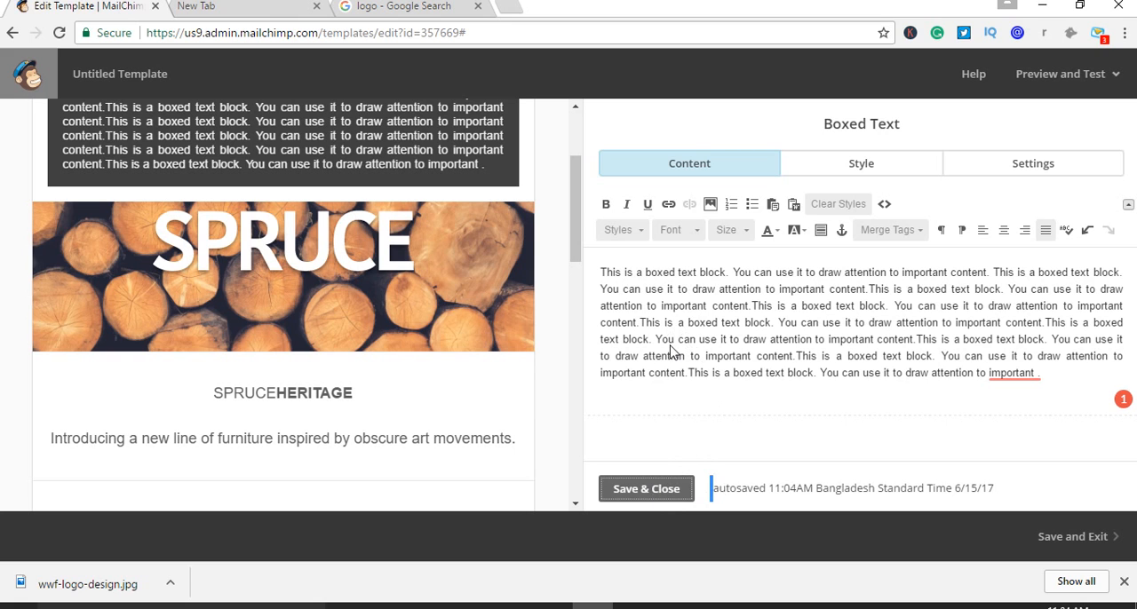
Apply the suggested correction to remove the space before the final full stop in the boxed text, then save and close the block
scroll(452, 311, up, 2)
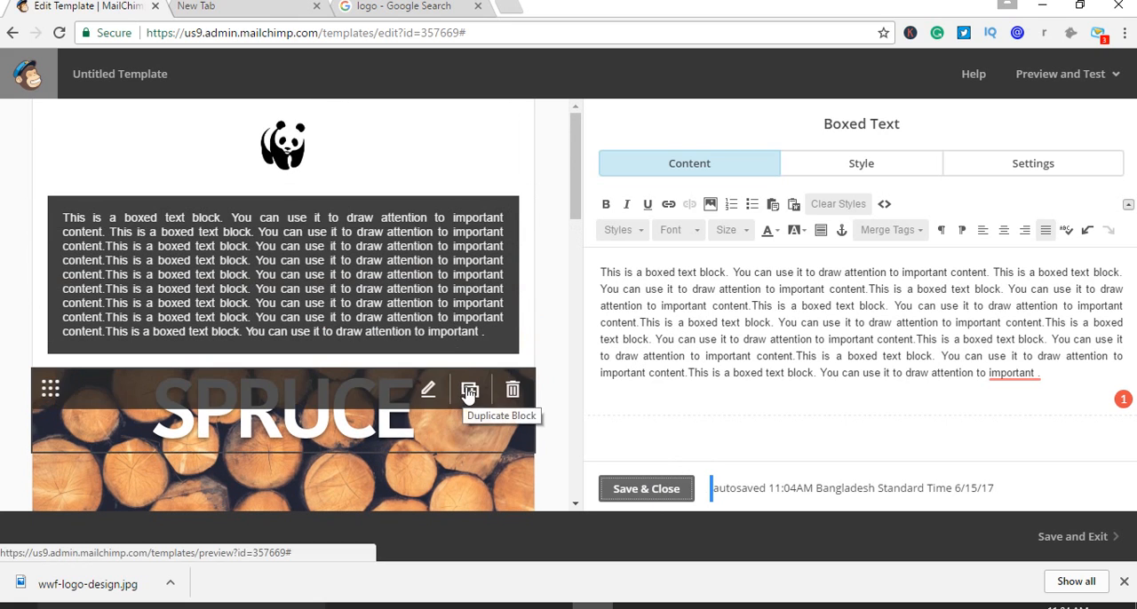
scroll(471, 394, down, 1)
scroll(468, 410, down, 2)
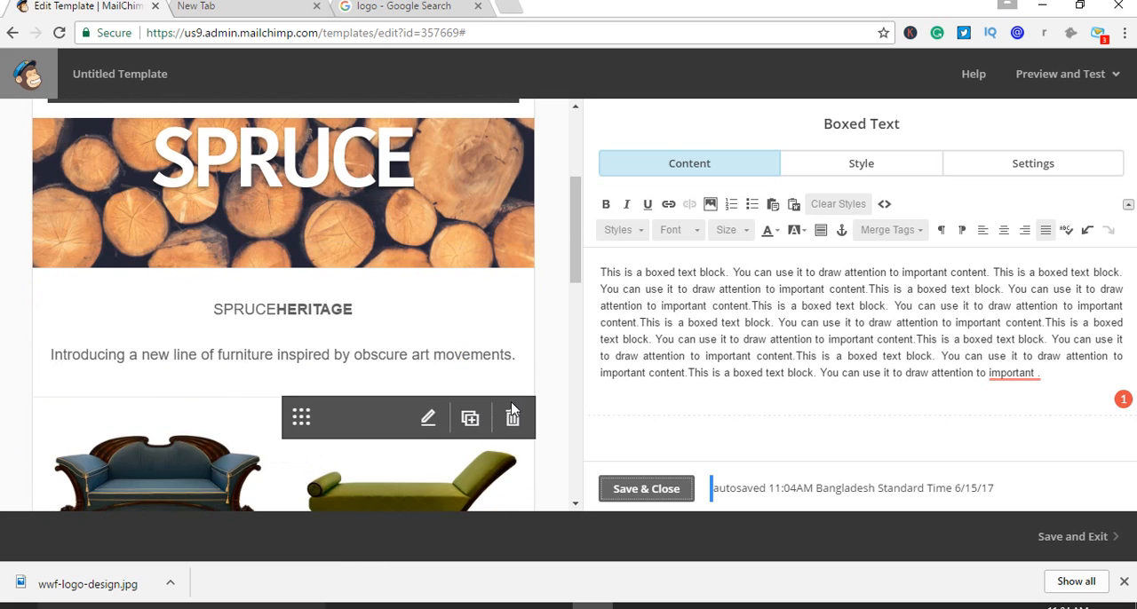
scroll(509, 413, down, 2)
scroll(510, 407, up, 4)
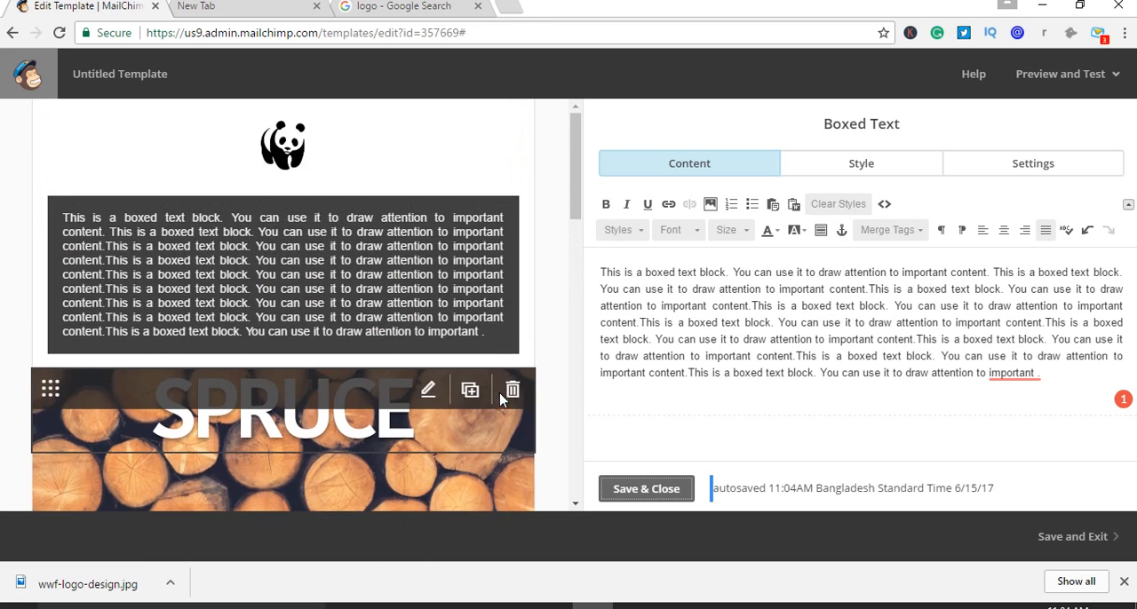
scroll(493, 380, down, 1)
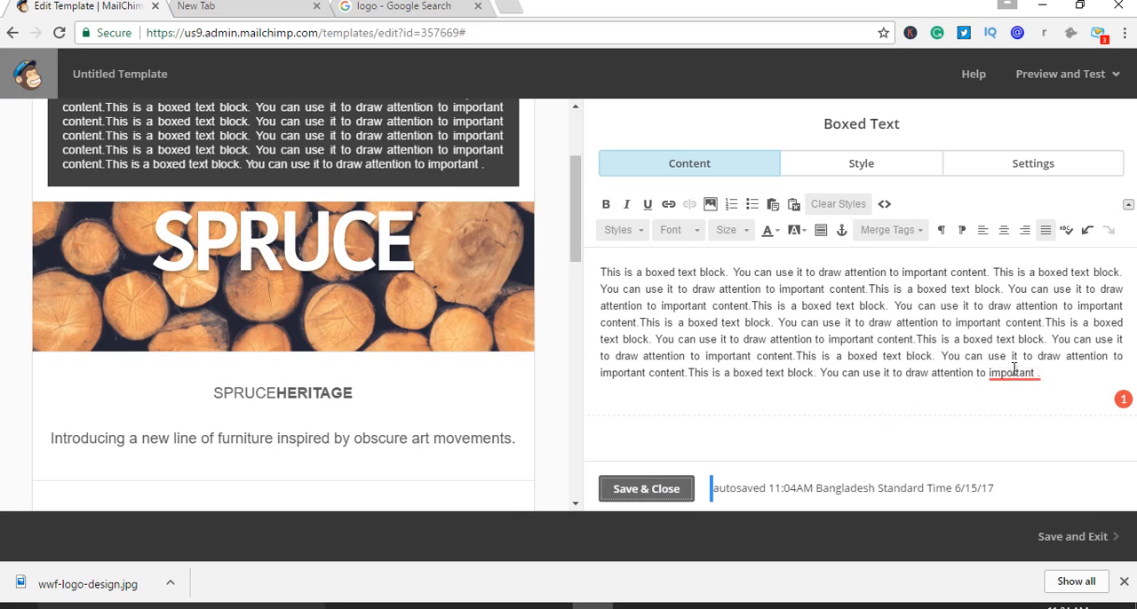
mouse_move(1012, 373)
click(1023, 425)
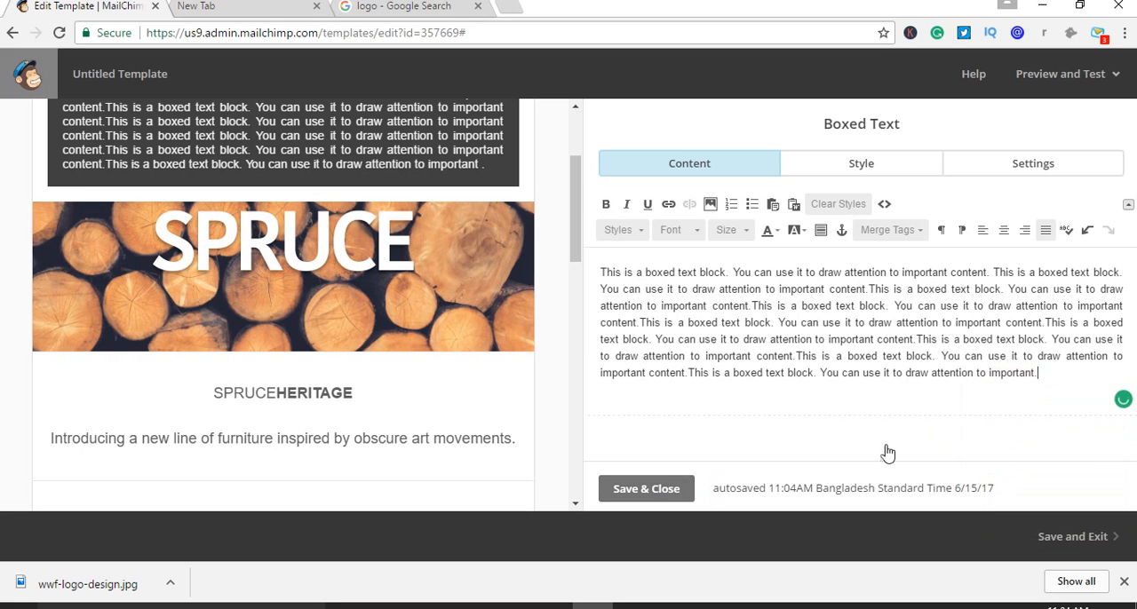
click(646, 497)
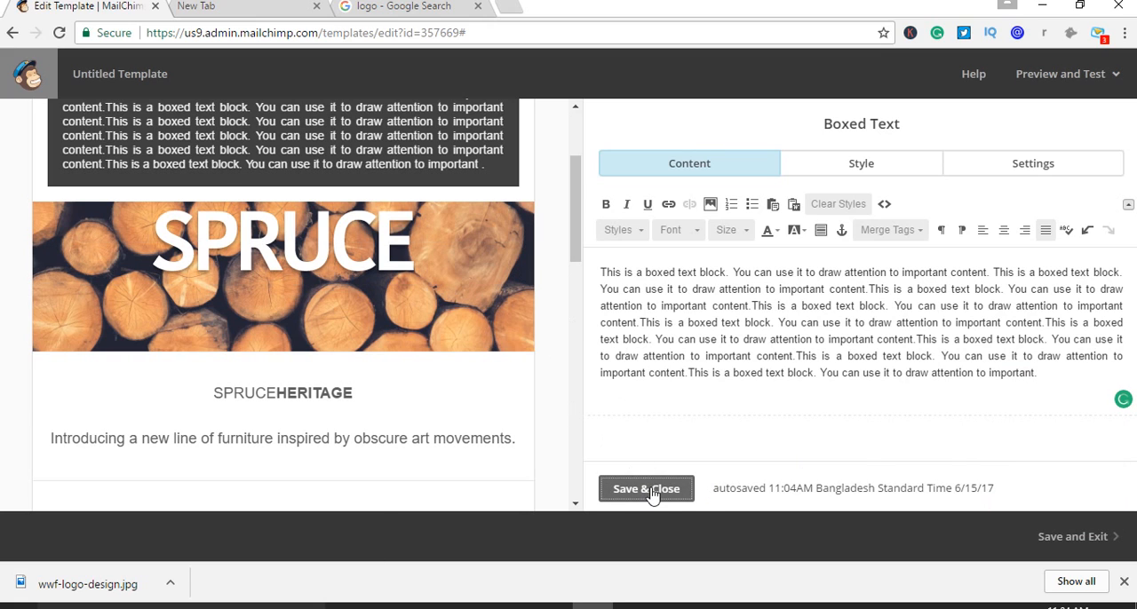
click(875, 173)
click(706, 172)
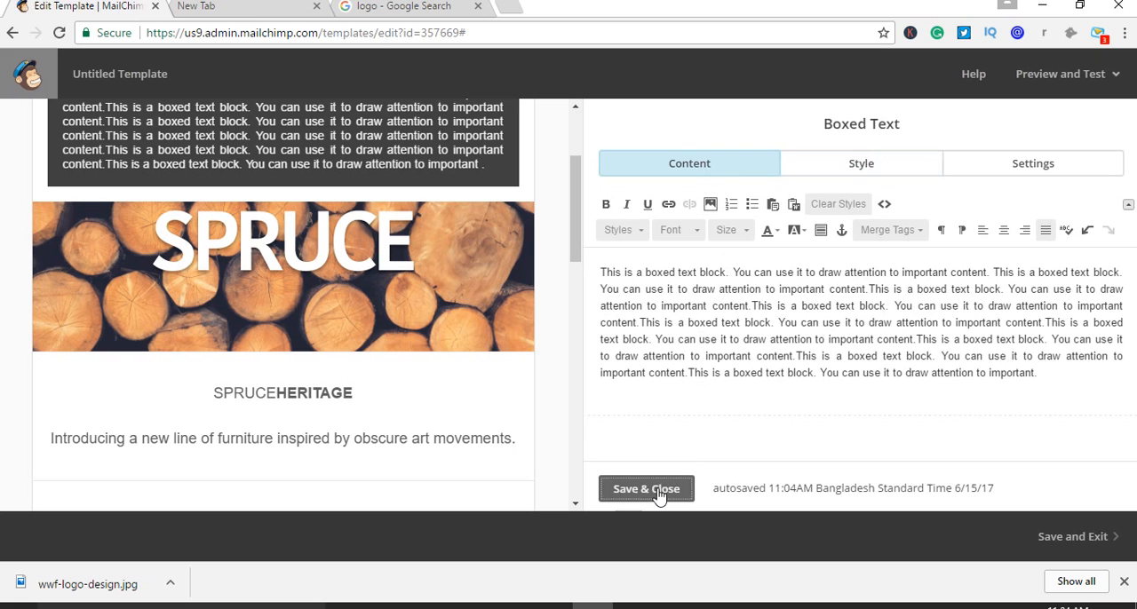
click(660, 491)
Delete the SPRUCE image block and the remaining content block over the wood-log background below the boxed text
click(418, 271)
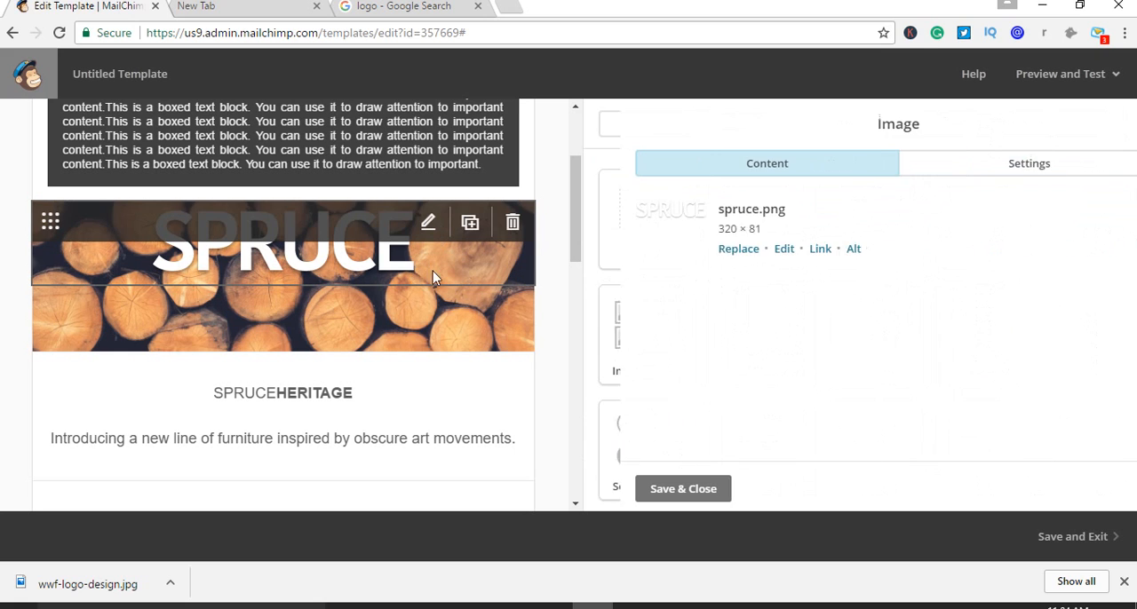
click(513, 224)
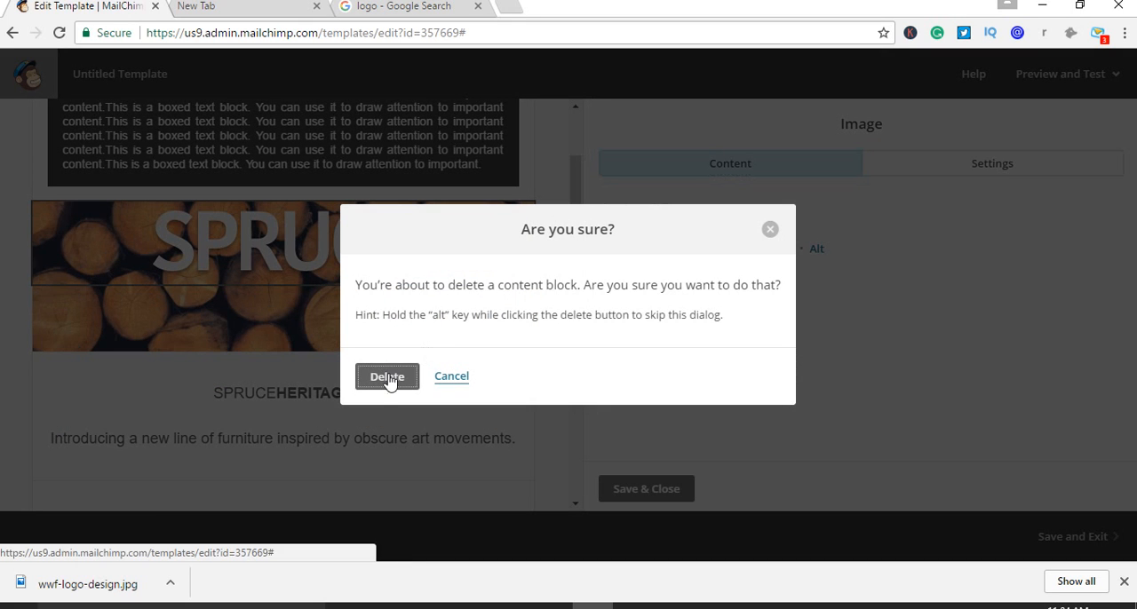
click(391, 379)
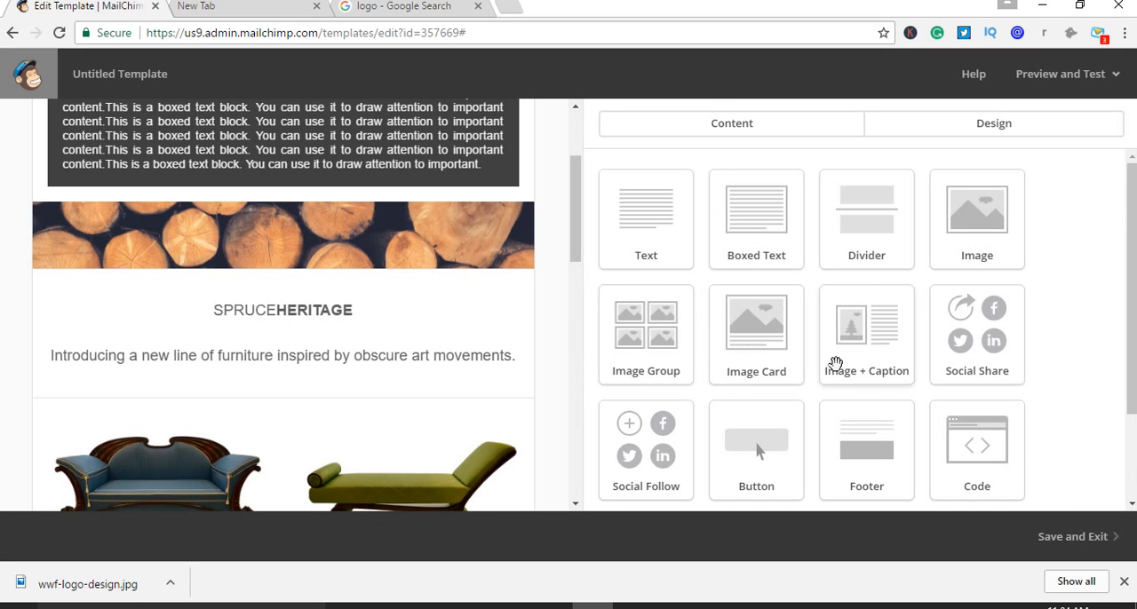
scroll(813, 315, down, 1)
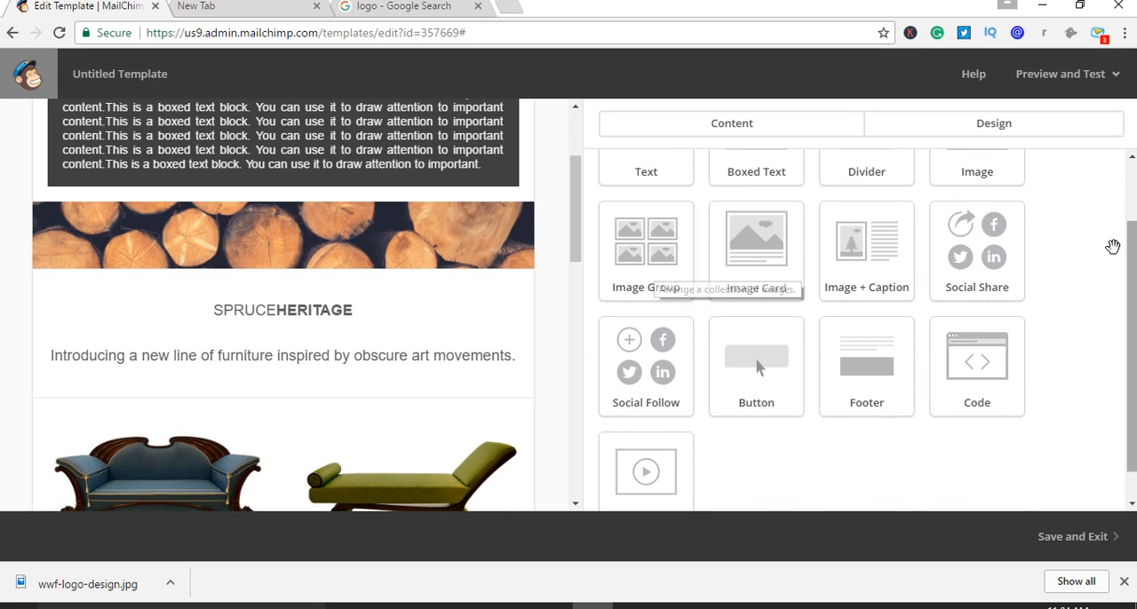
scroll(1032, 328, up, 1)
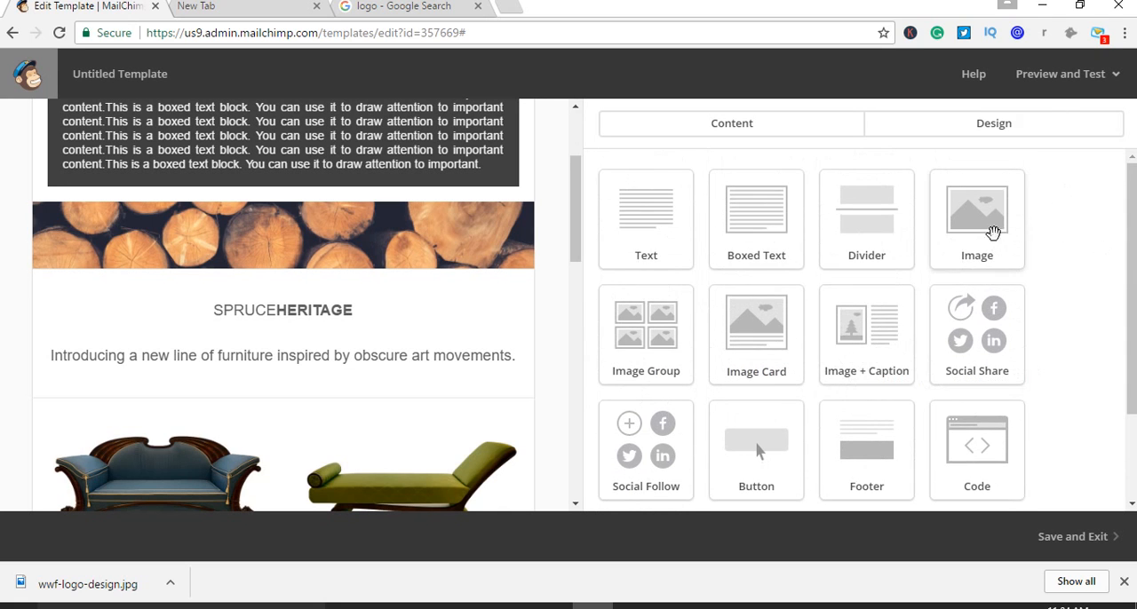
scroll(442, 305, up, 1)
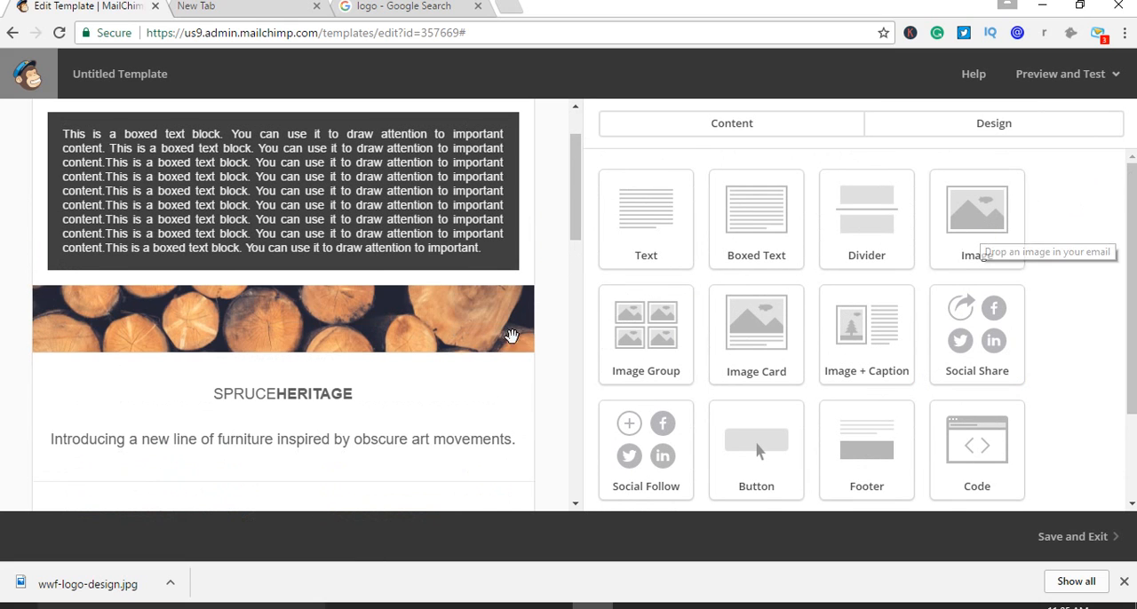
click(512, 308)
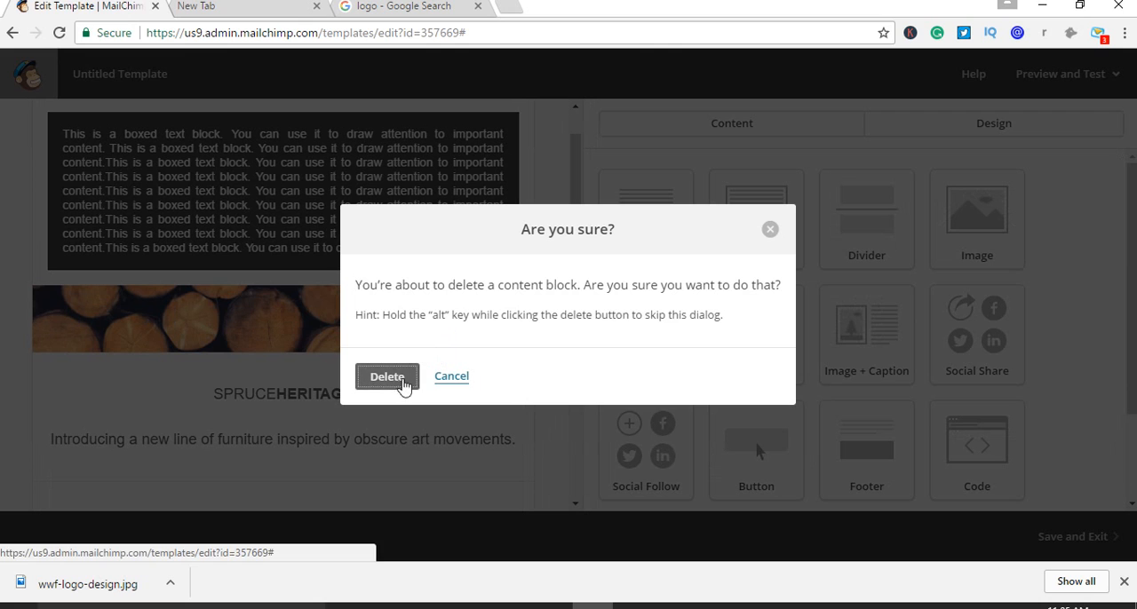
click(400, 382)
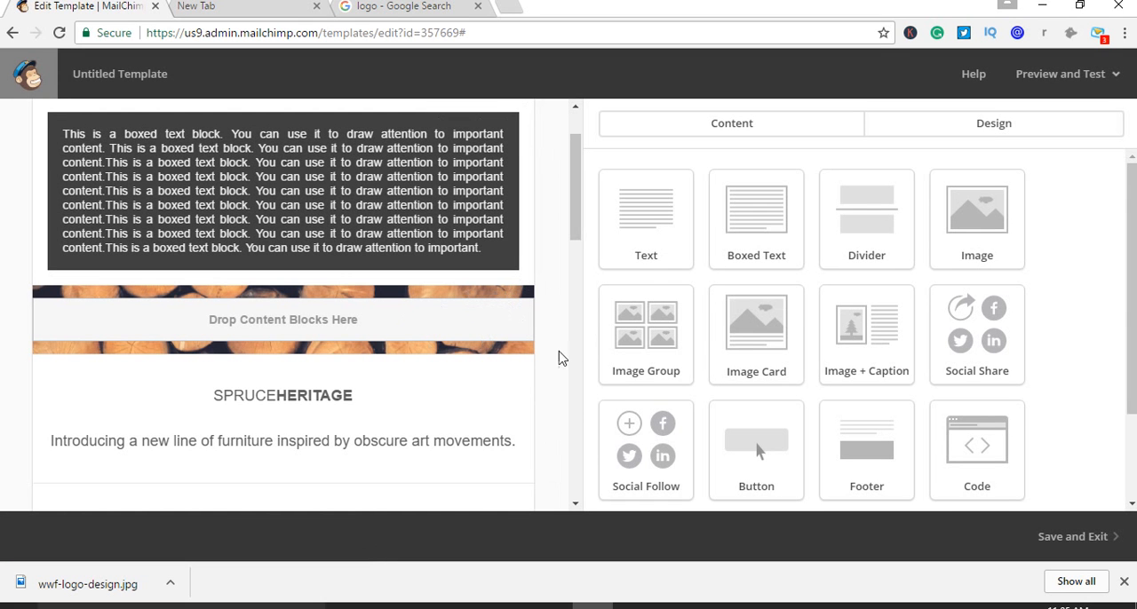
Add an Image Group block to the empty wood-log section below the boxed text
scroll(449, 322, up, 1)
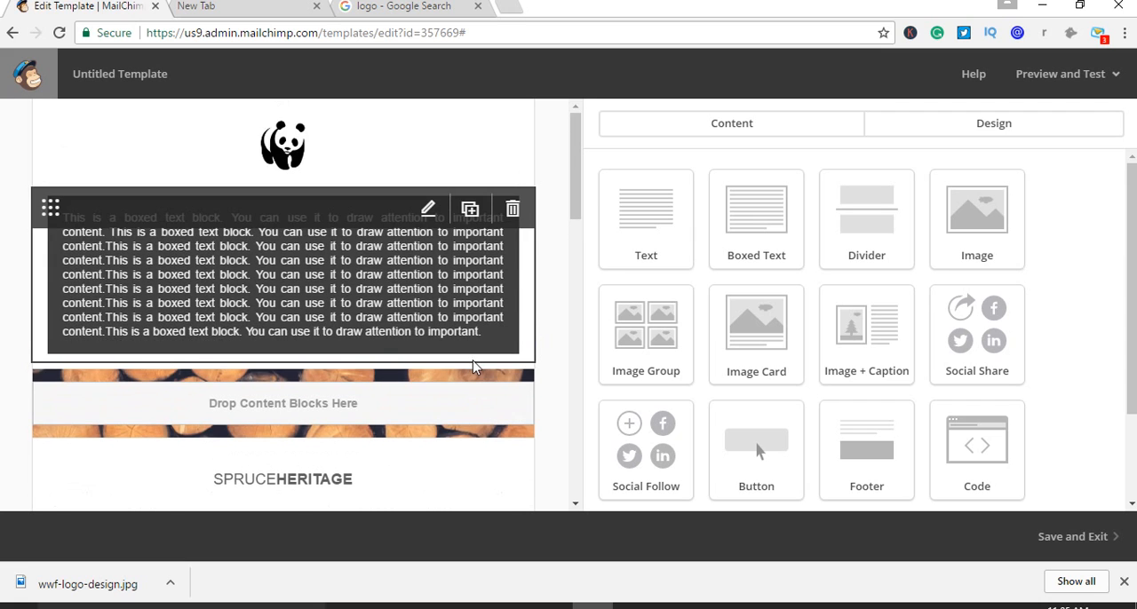
scroll(474, 363, down, 2)
scroll(474, 360, up, 2)
scroll(466, 369, down, 1)
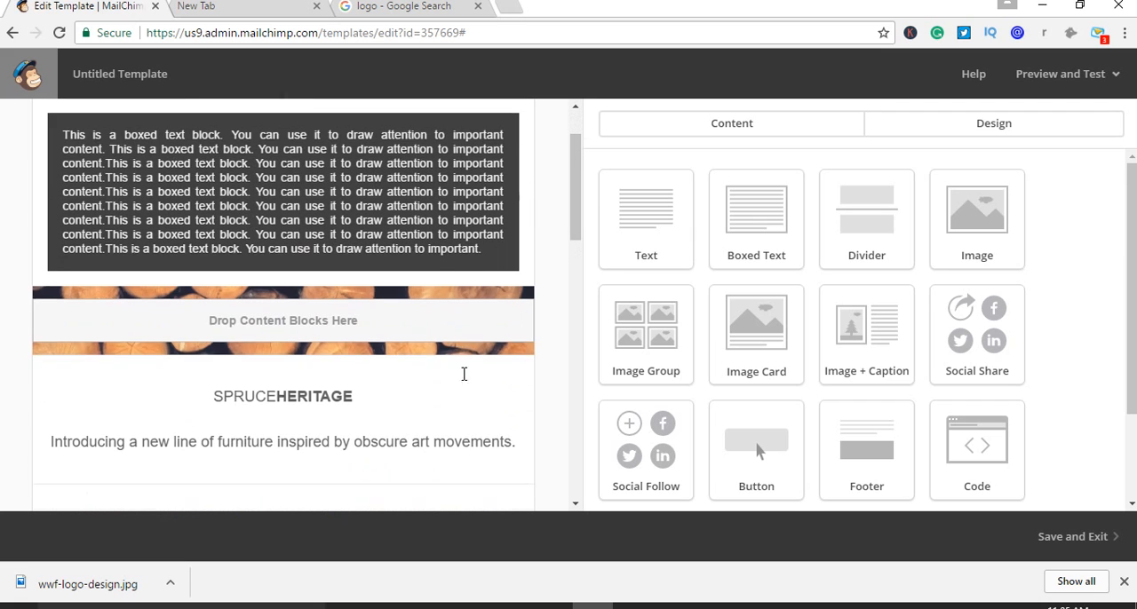
drag(665, 346, 373, 343)
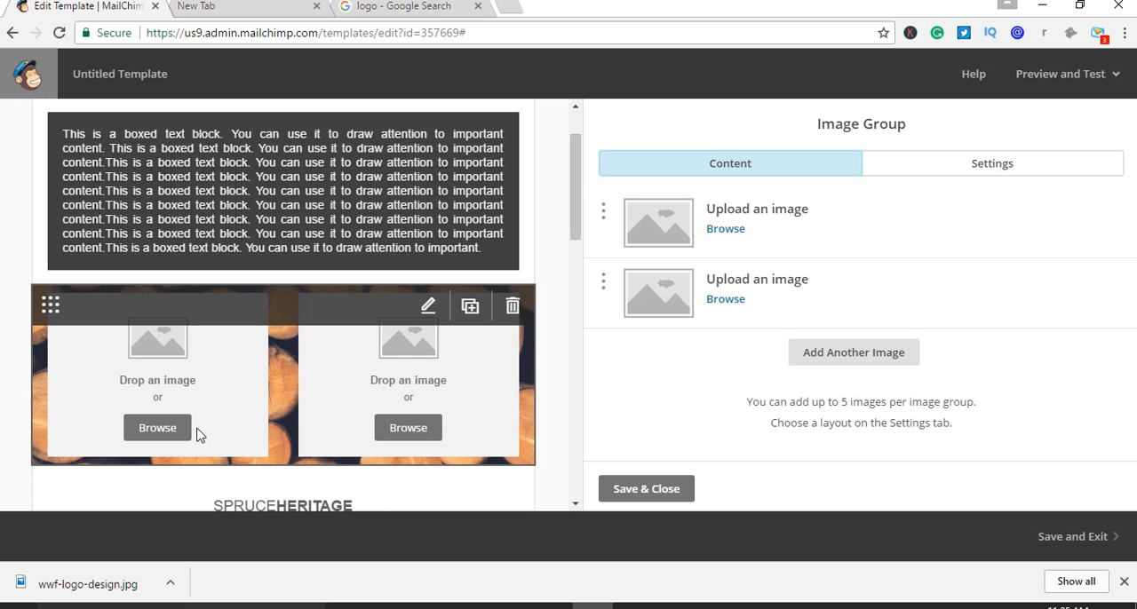
Insert the server network picture d2afdd18834c4b6883d9f4407e41af3d.jpg into both image slots of the group
click(727, 229)
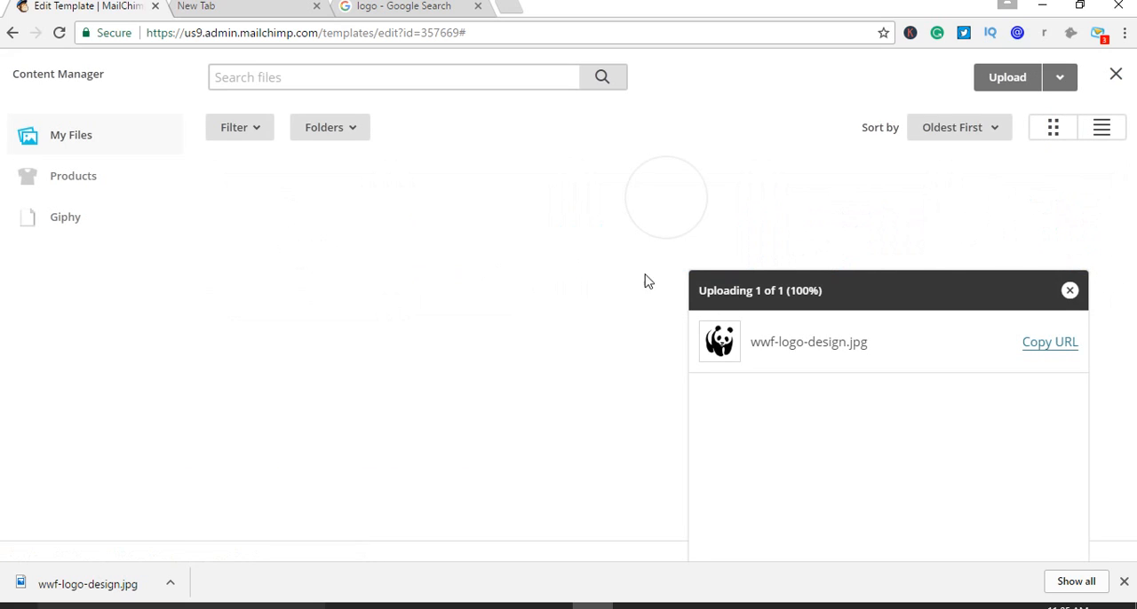
click(861, 233)
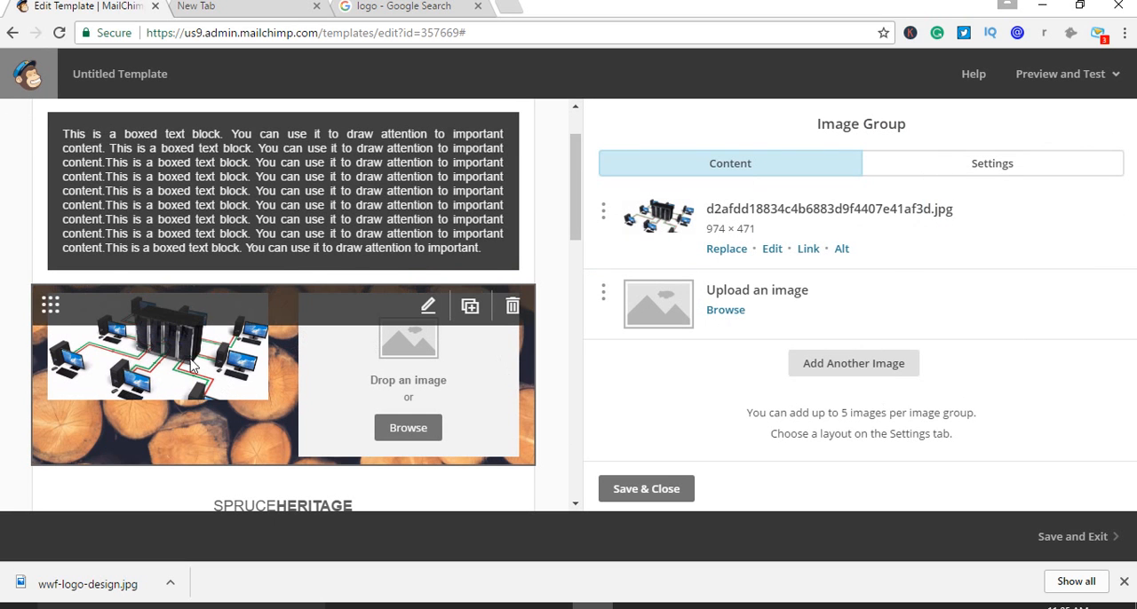
click(726, 310)
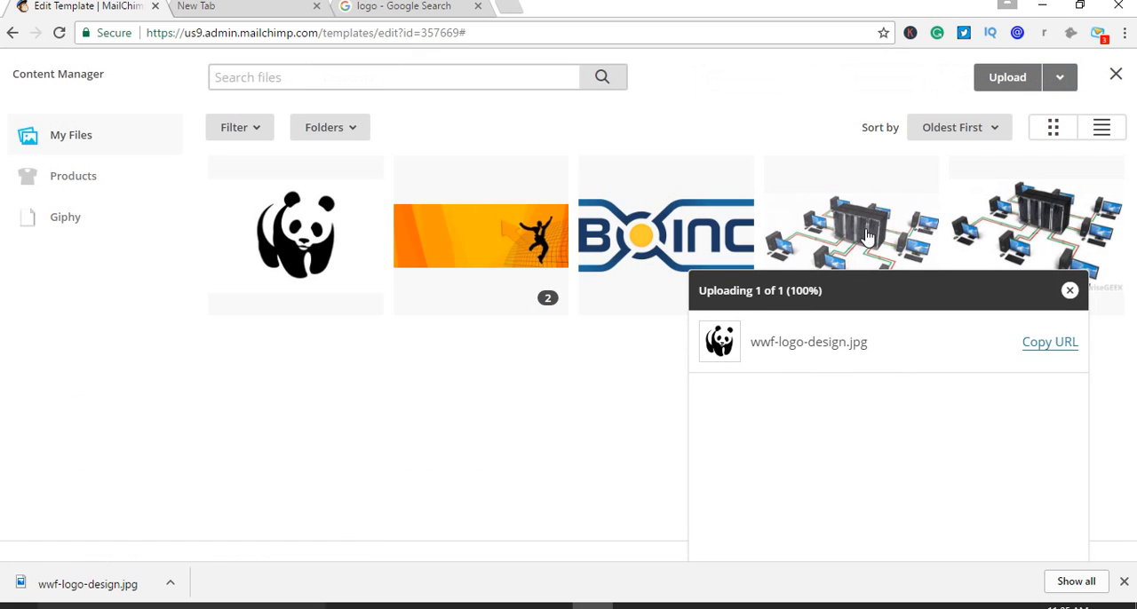
click(882, 258)
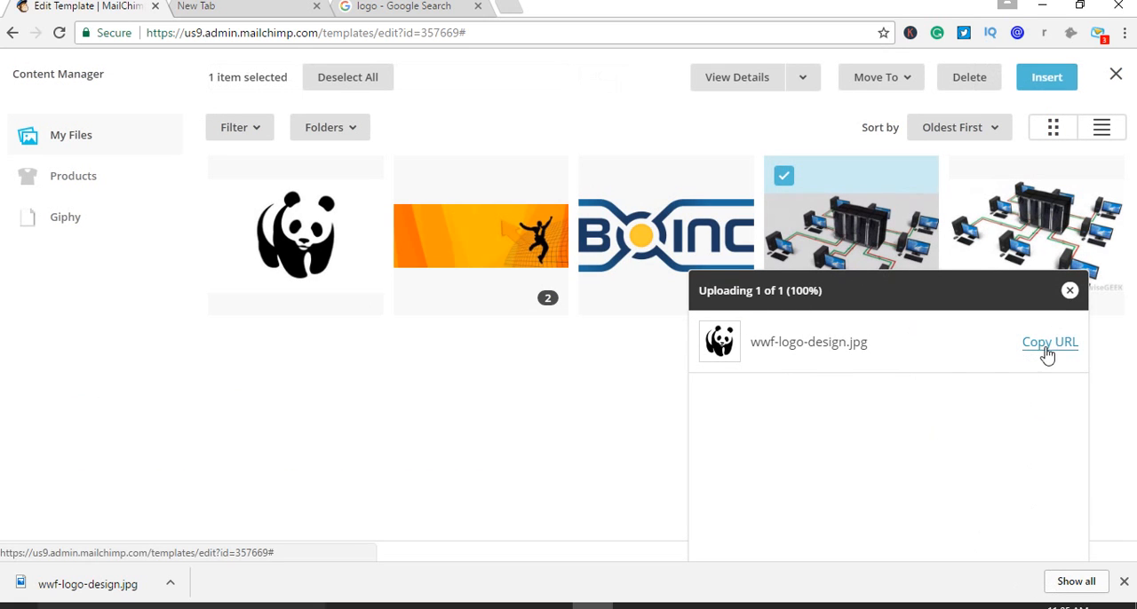
click(1033, 86)
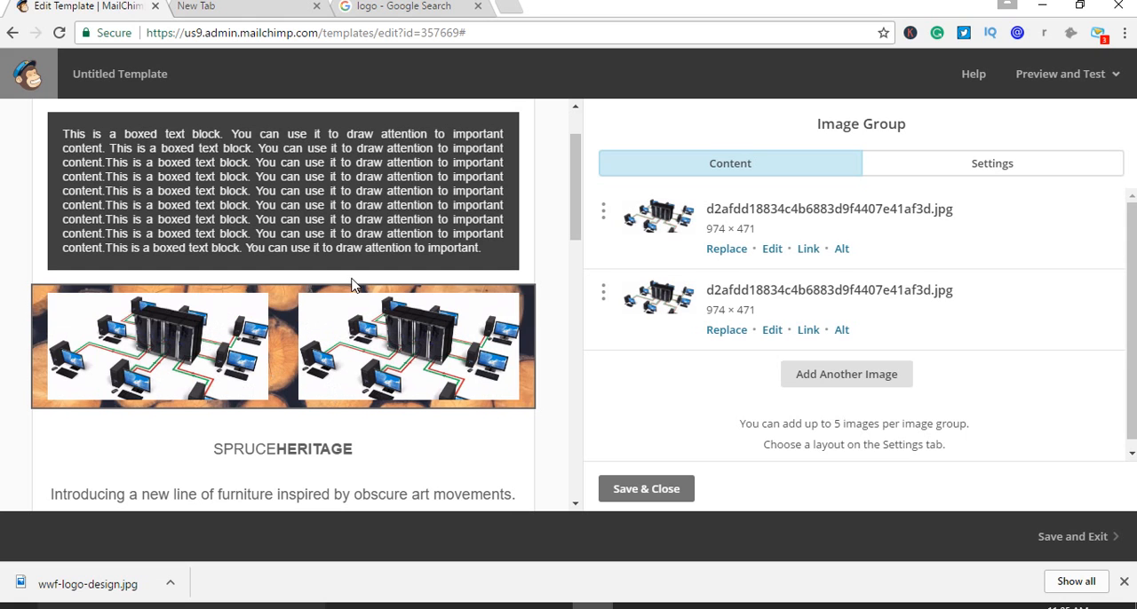
Open the Haberdasher sofa image block's content options and review the template's product sections and footer
scroll(382, 325, up, 1)
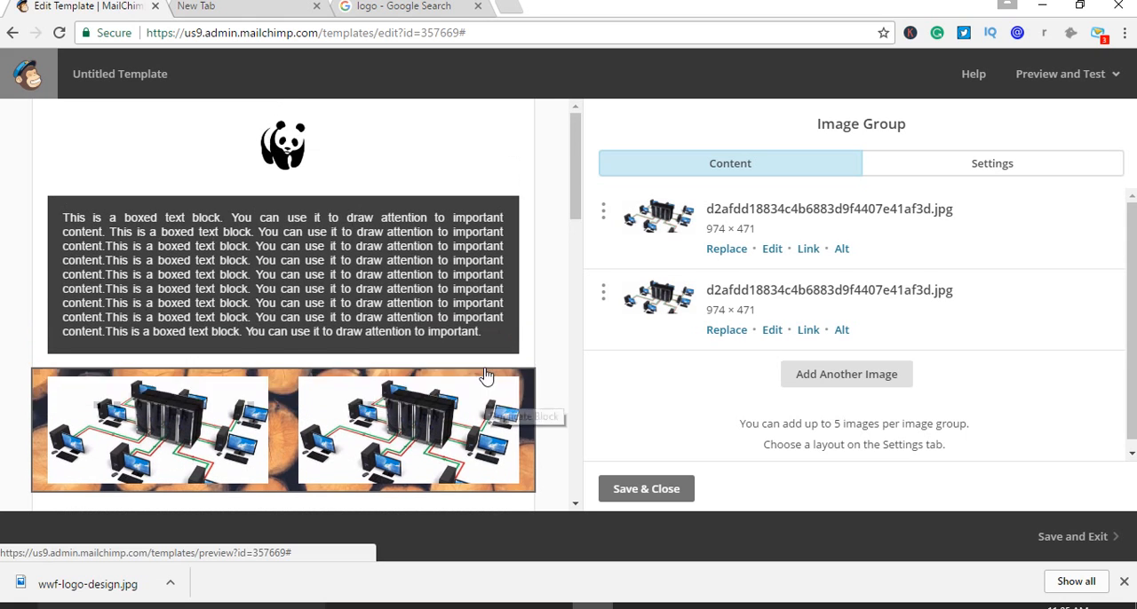
scroll(487, 376, down, 3)
scroll(365, 351, down, 2)
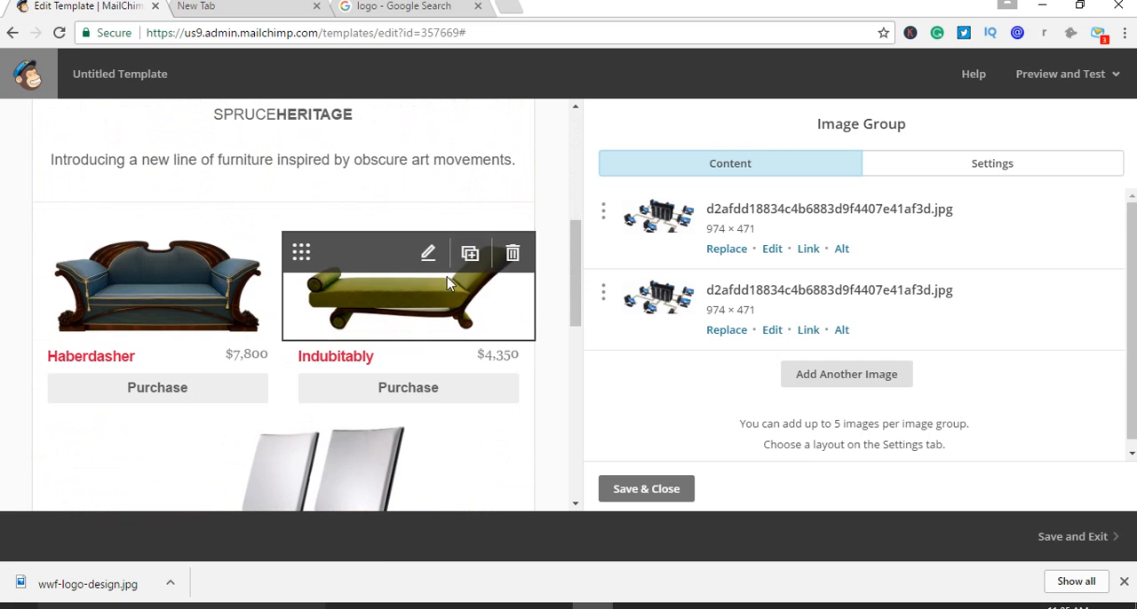
click(177, 256)
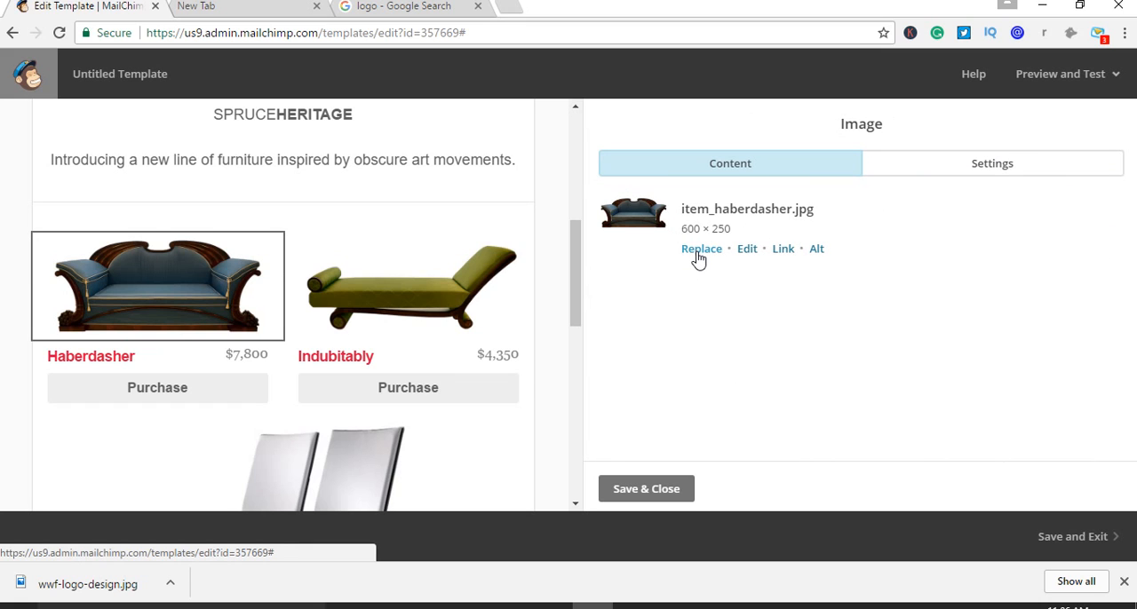
scroll(465, 406, down, 6)
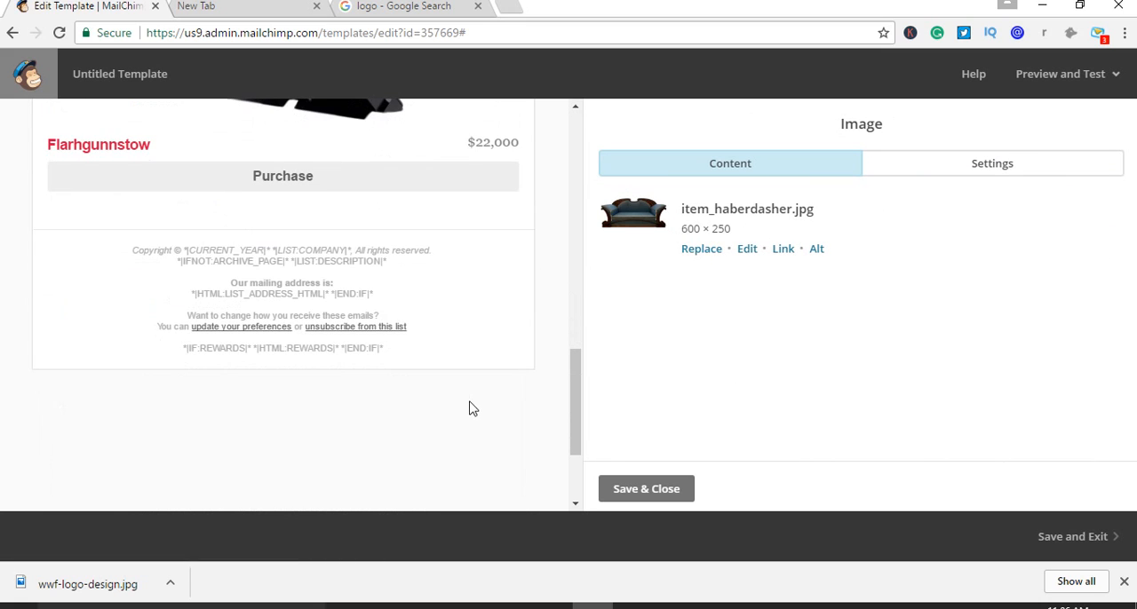
scroll(473, 407, up, 3)
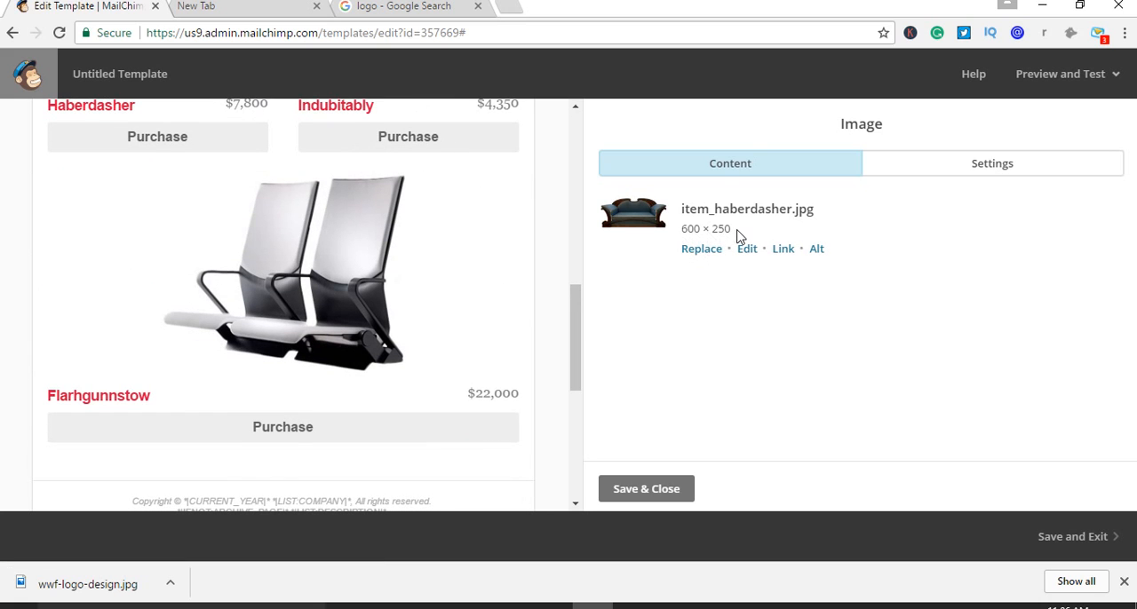
scroll(484, 342, down, 3)
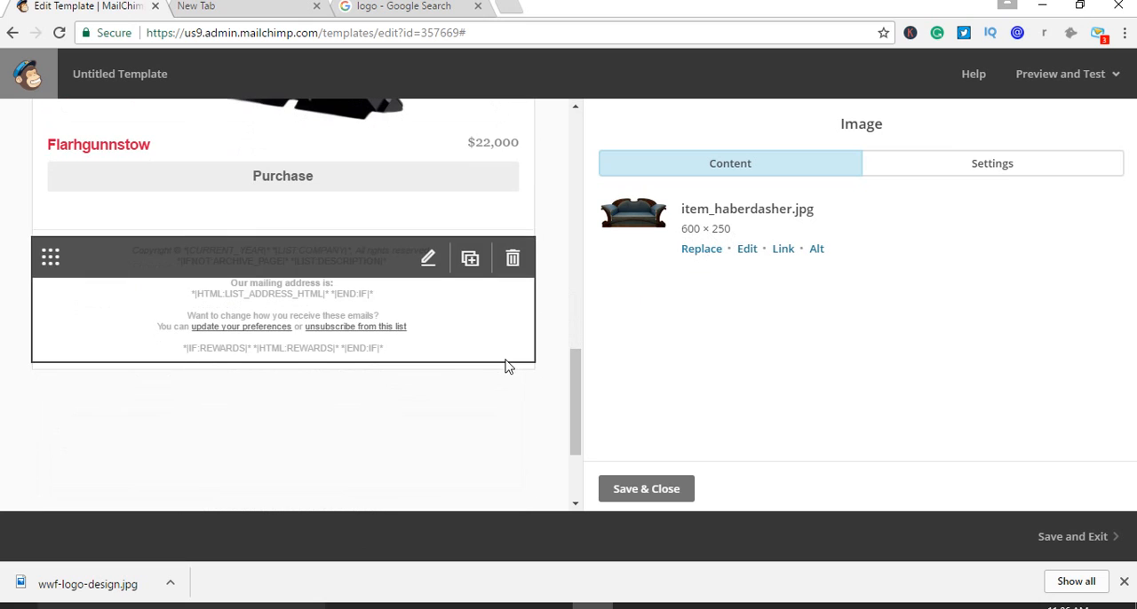
Open the footer block's content for editing, review its copyright, mailing address and unsubscribe text, and save and close it
scroll(252, 370, up, 1)
scroll(249, 363, down, 1)
click(428, 257)
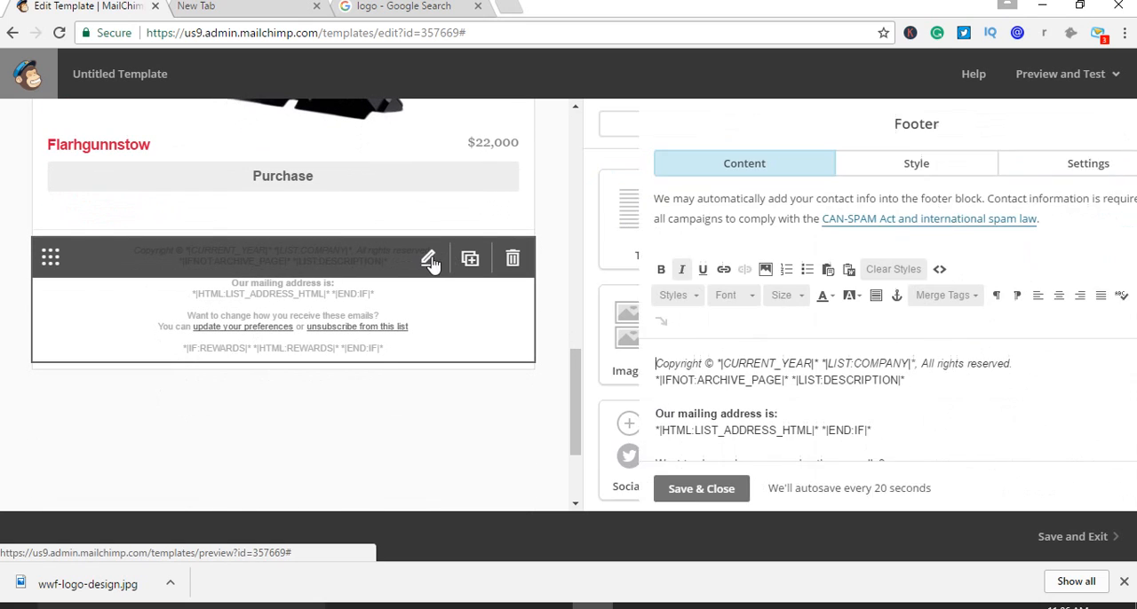
scroll(781, 393, down, 2)
scroll(652, 353, up, 2)
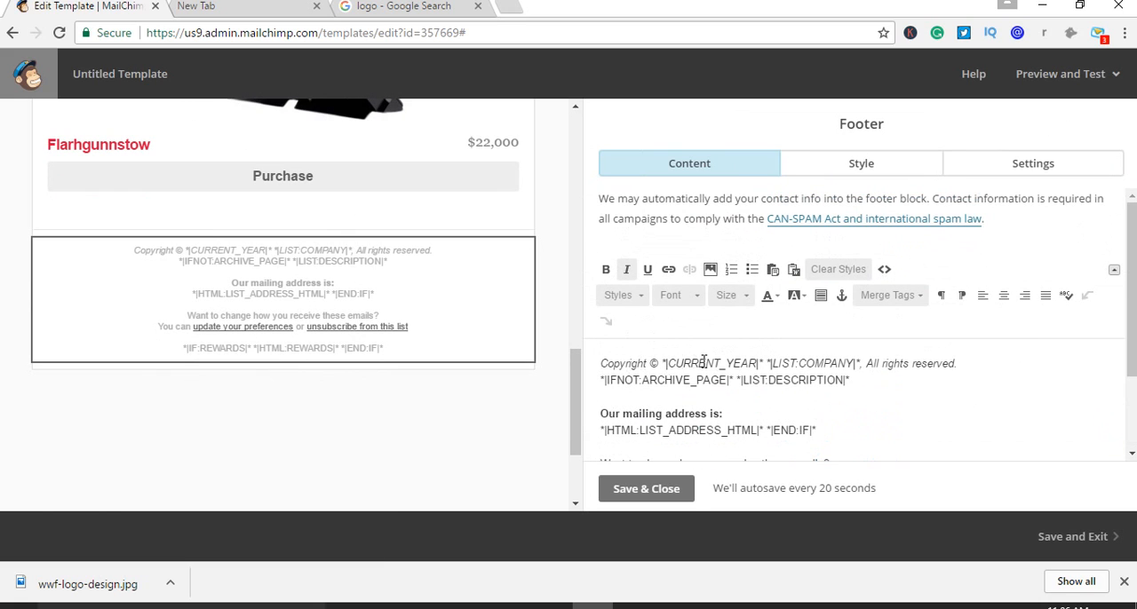
scroll(913, 381, down, 2)
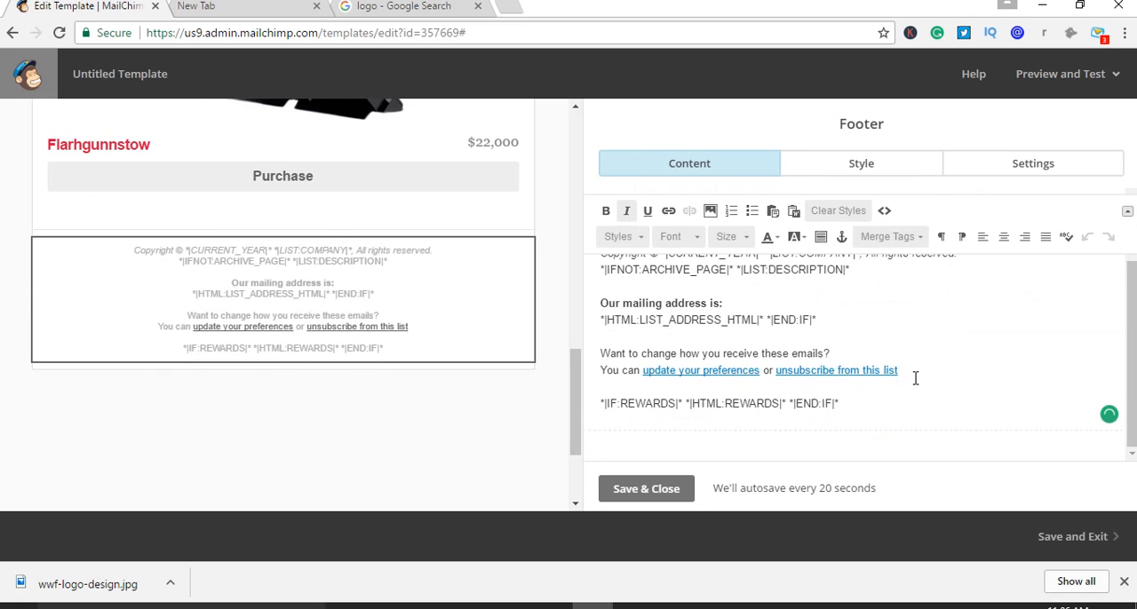
scroll(913, 380, up, 2)
scroll(757, 375, down, 3)
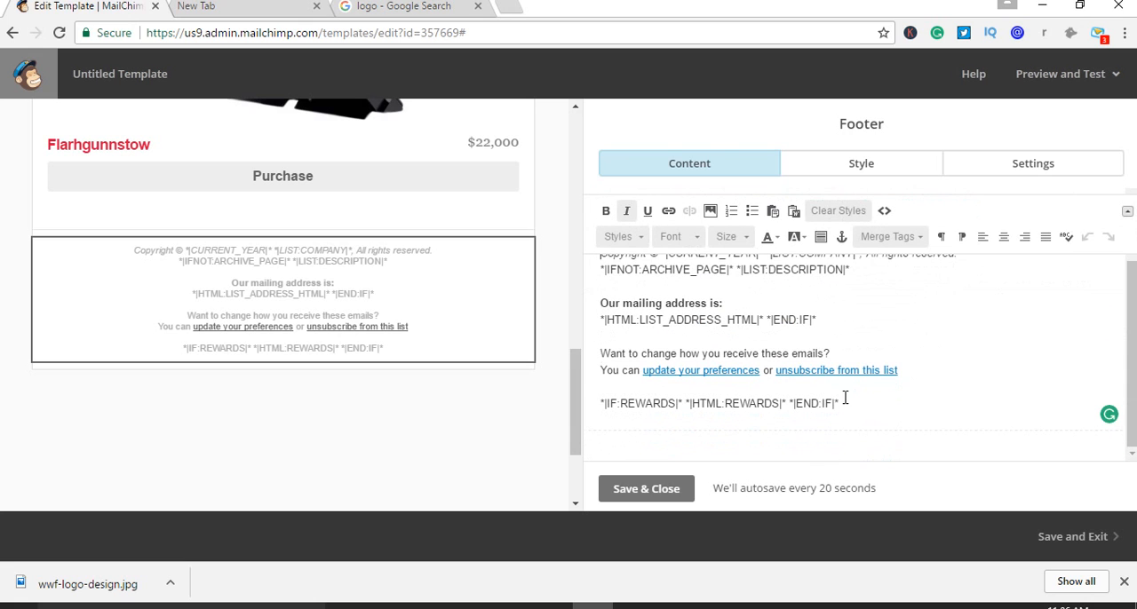
click(668, 492)
Look over the whole template from the panda logo down to the footer and back
scroll(481, 442, up, 10)
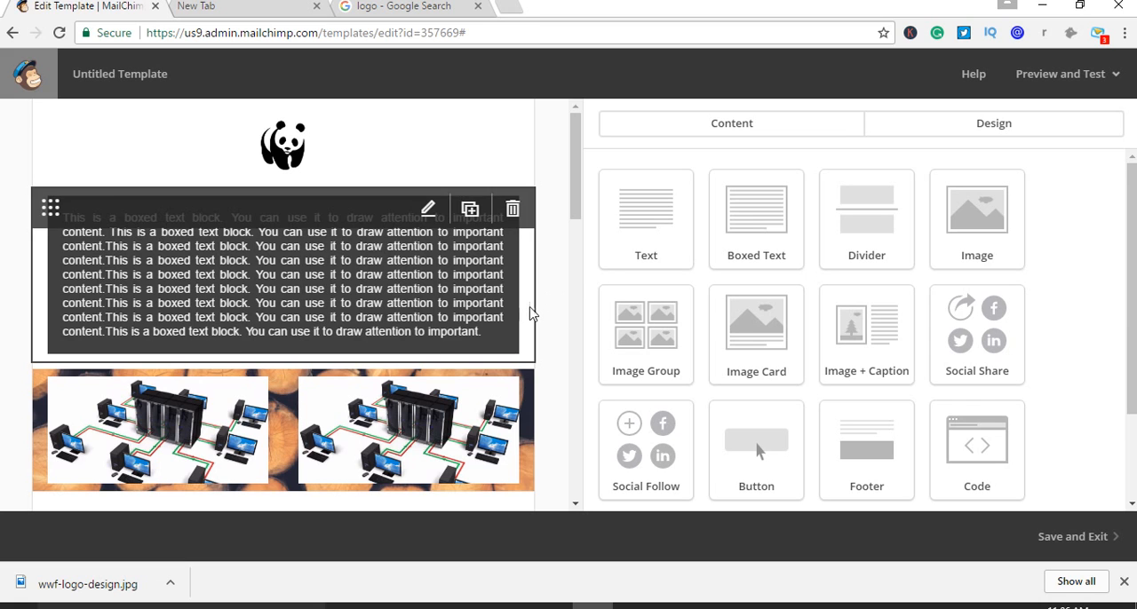
scroll(533, 320, down, 10)
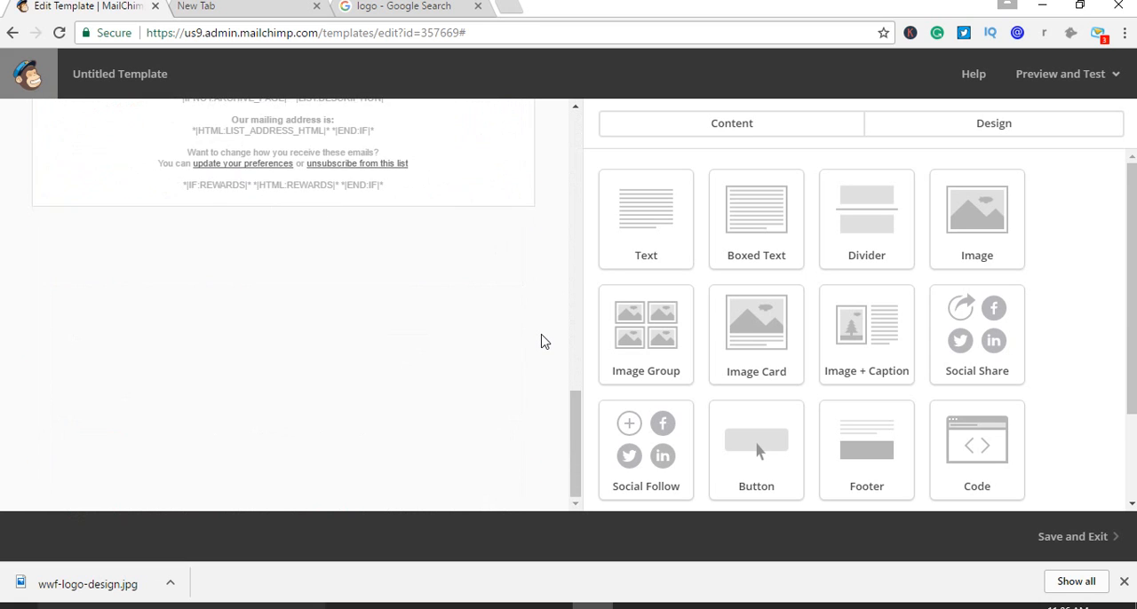
scroll(546, 329, up, 10)
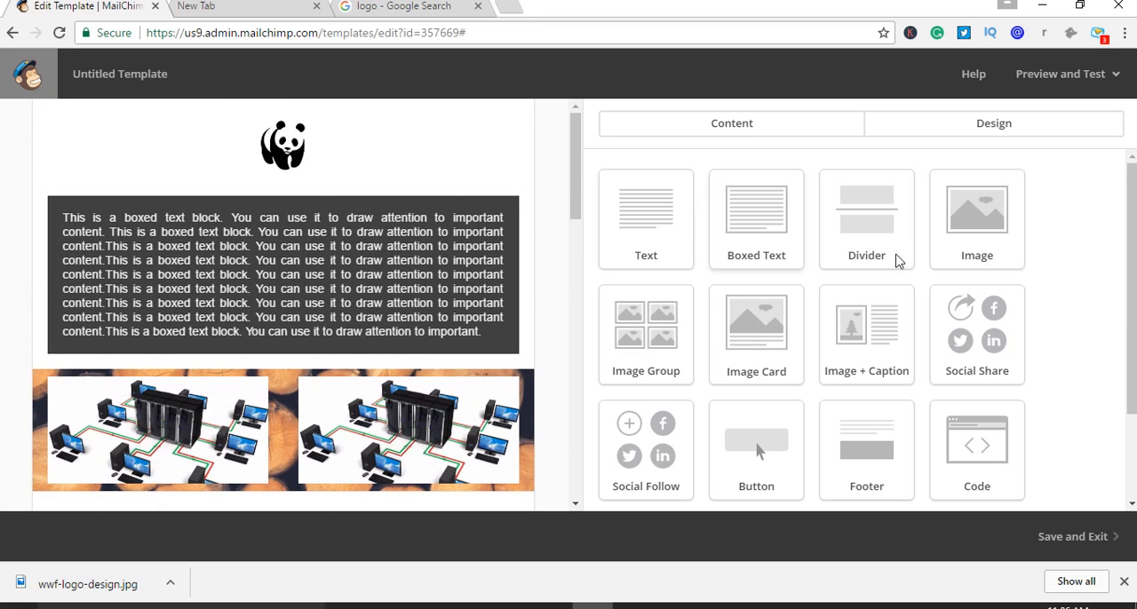
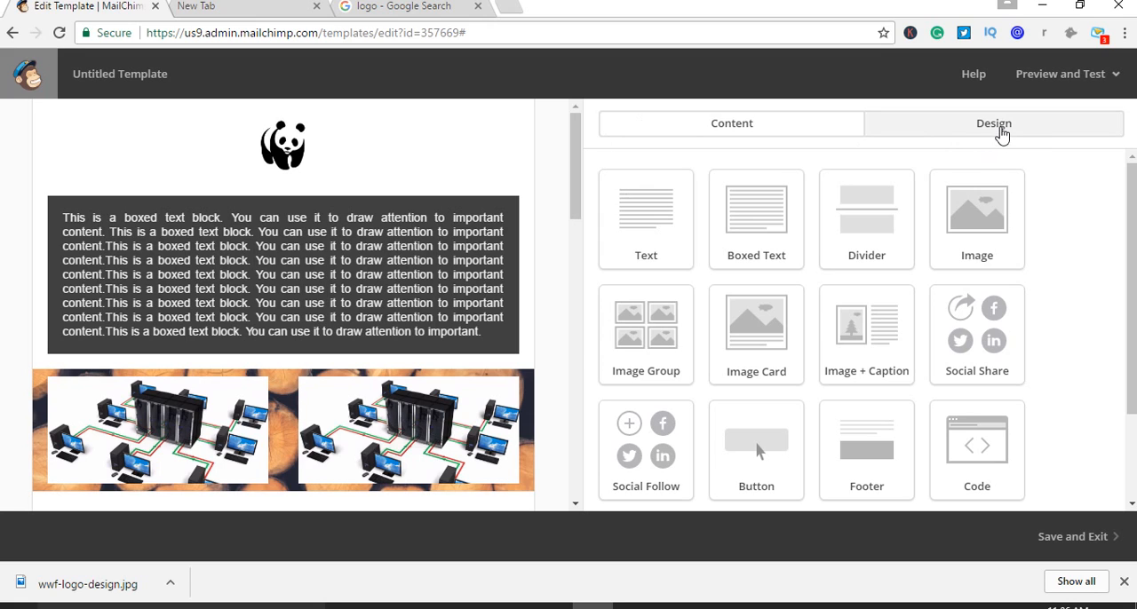
Replace the header's wood background image with the orange jumping-figure picture images.jpg in the template's design settings
click(1001, 133)
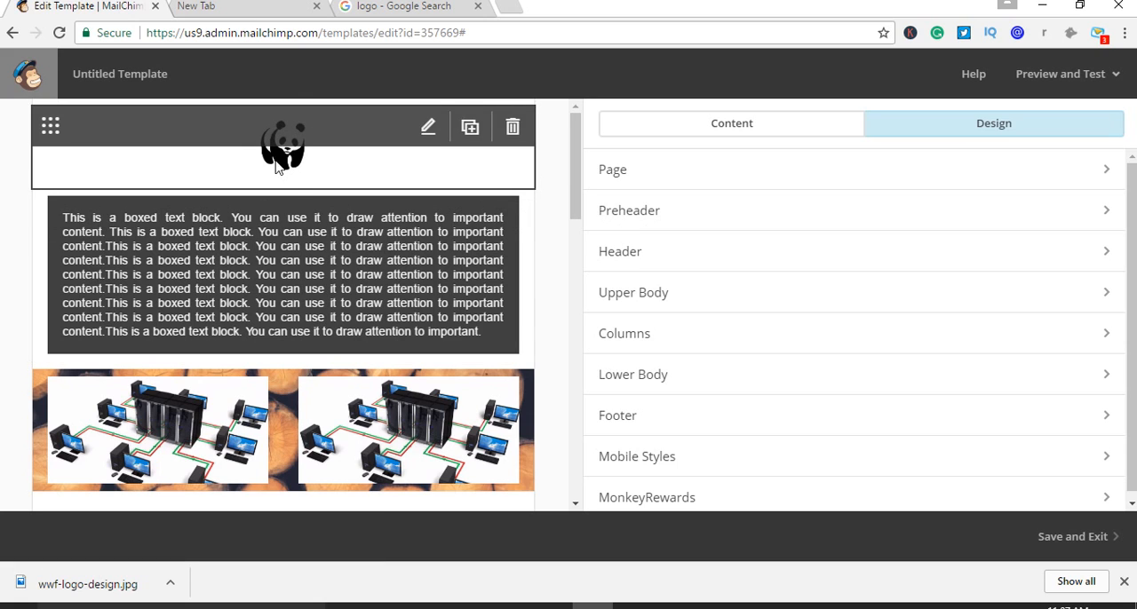
scroll(356, 293, down, 1)
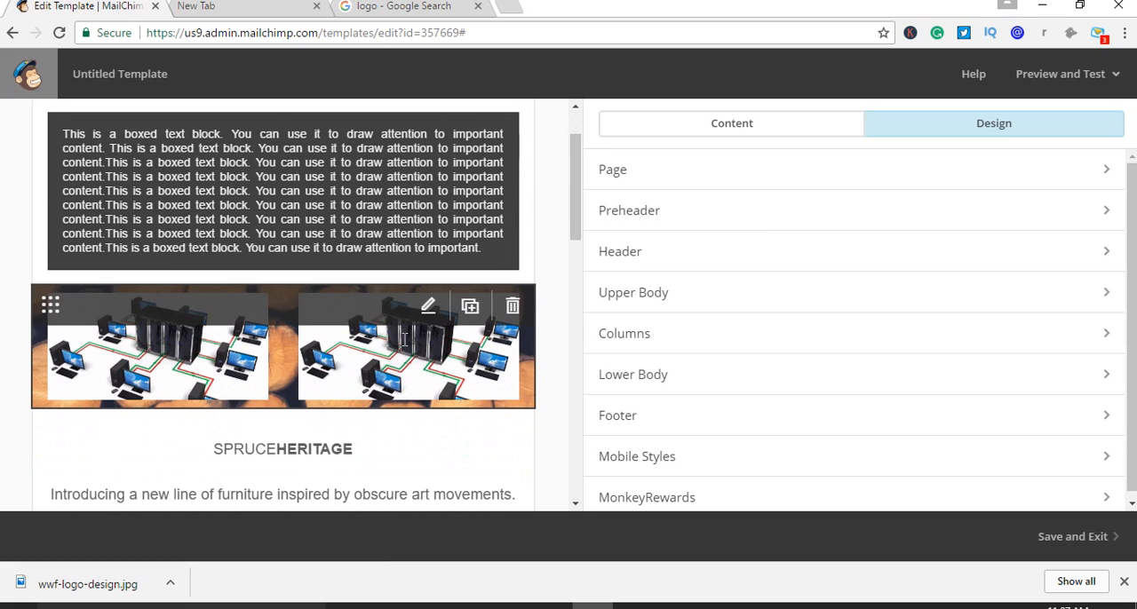
scroll(427, 335, down, 2)
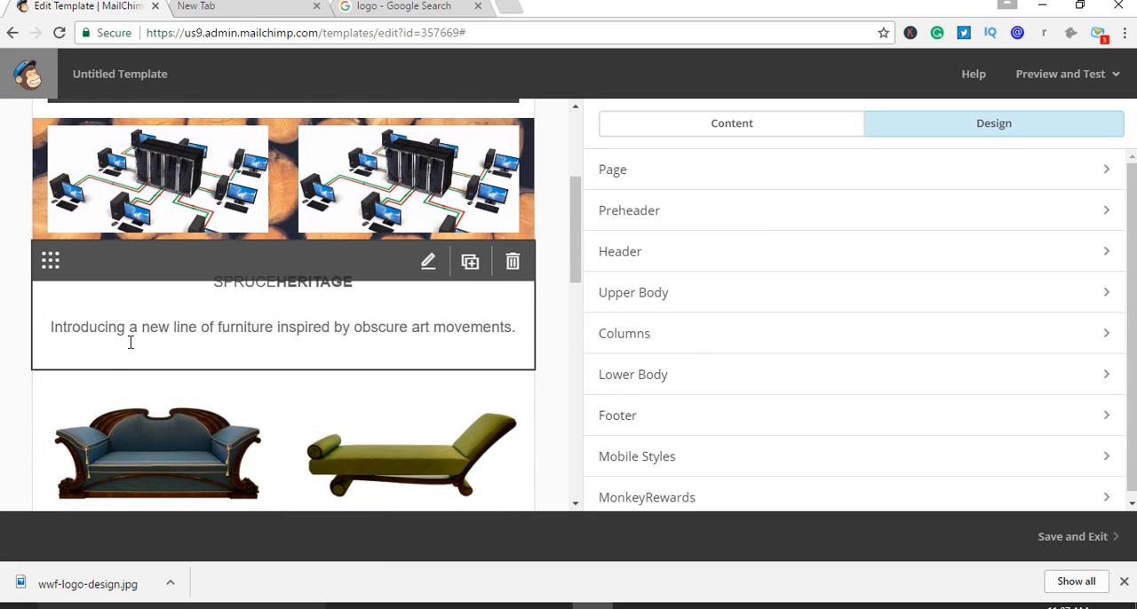
scroll(672, 388, down, 1)
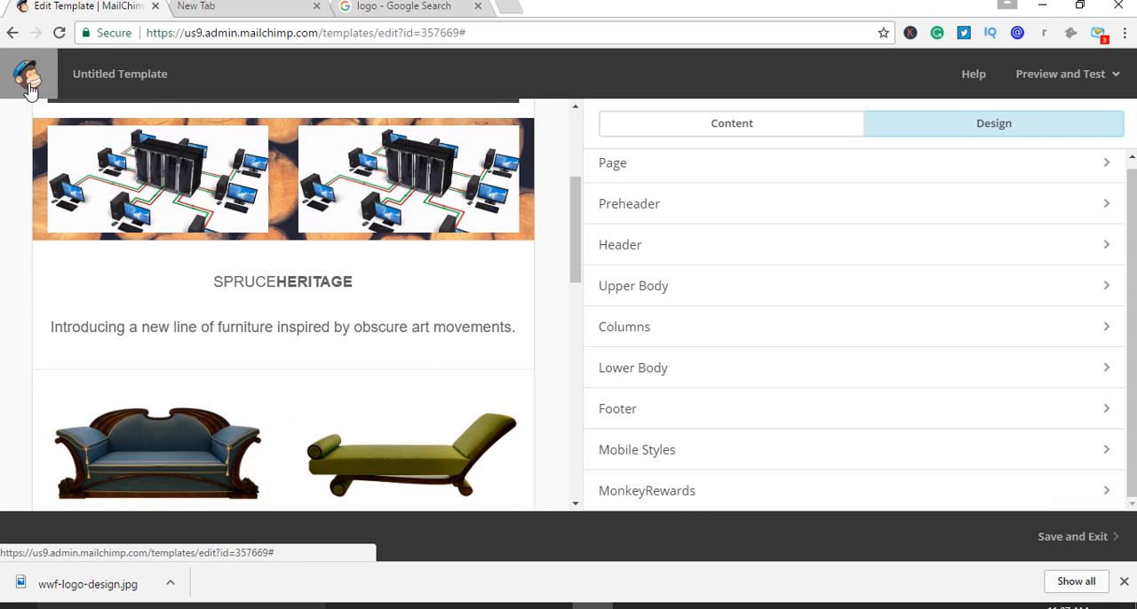
click(649, 246)
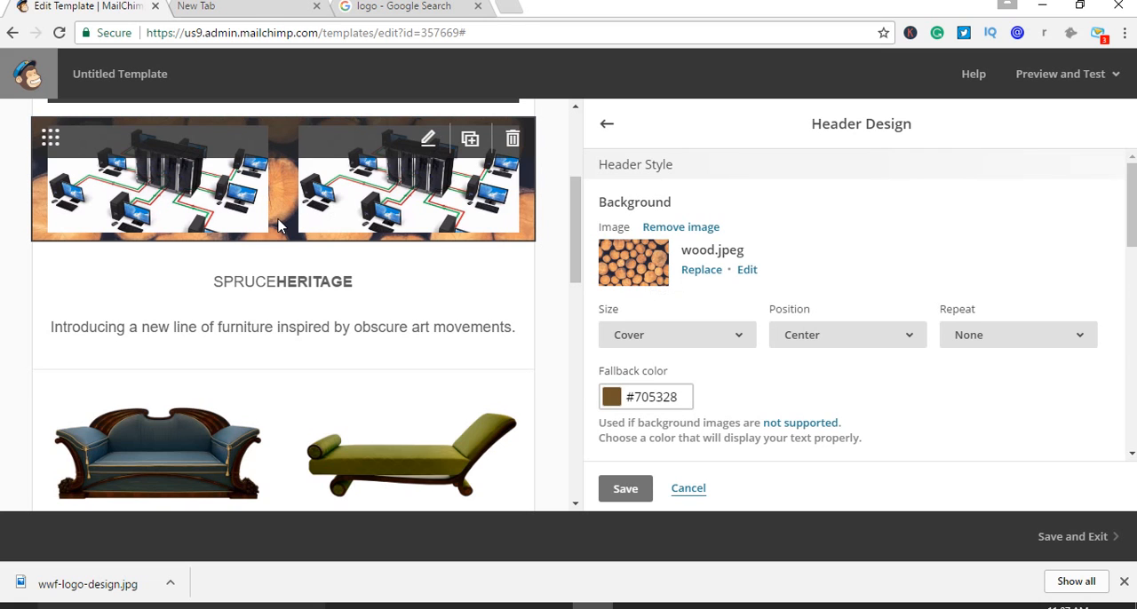
click(703, 272)
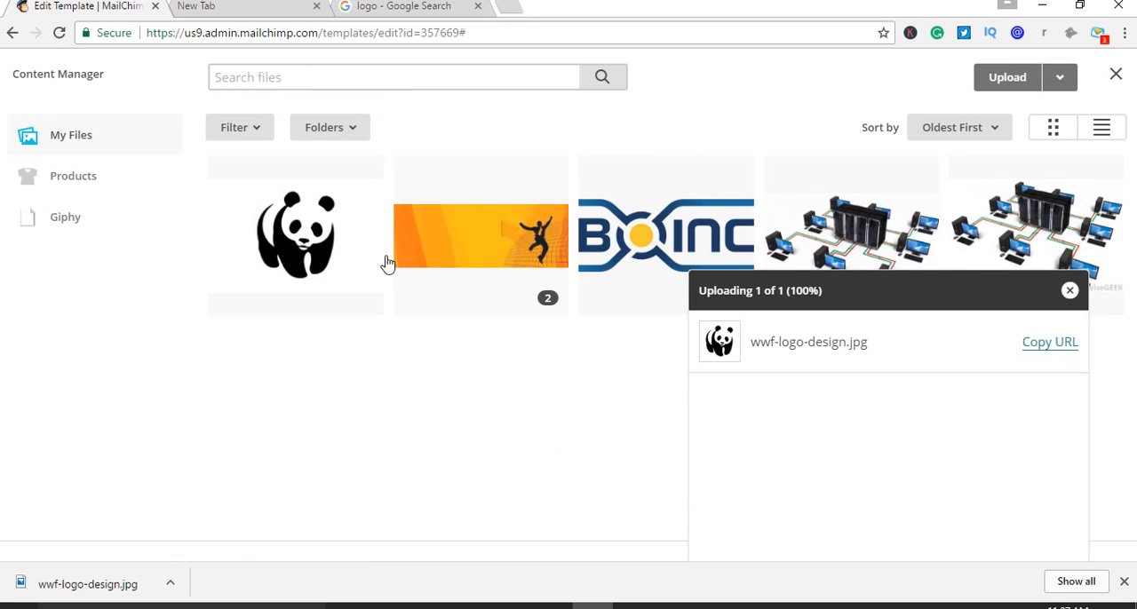
click(450, 261)
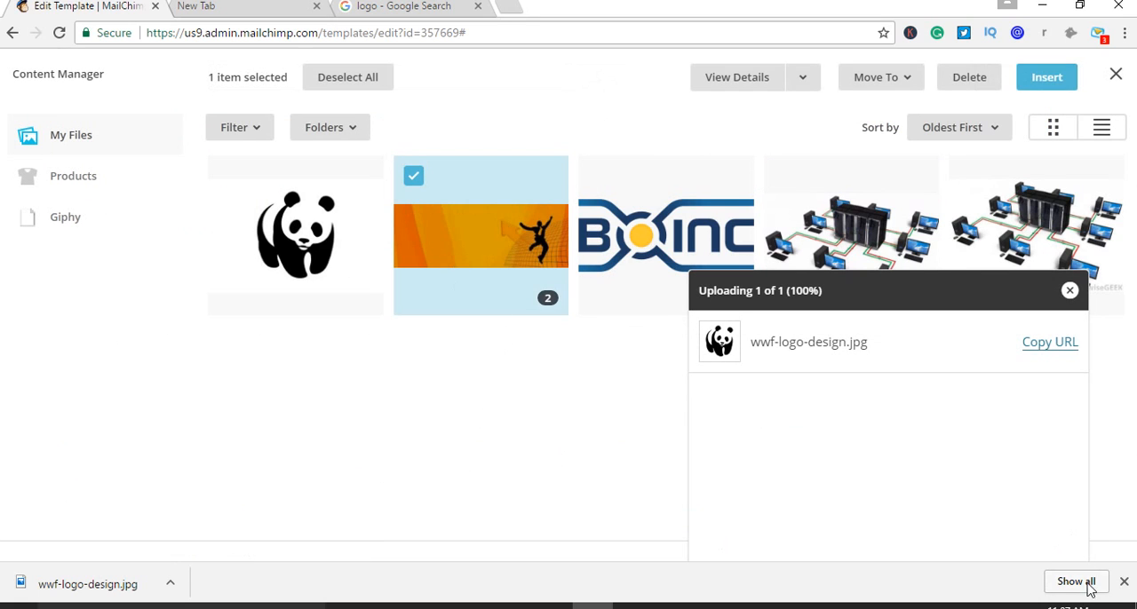
click(1043, 82)
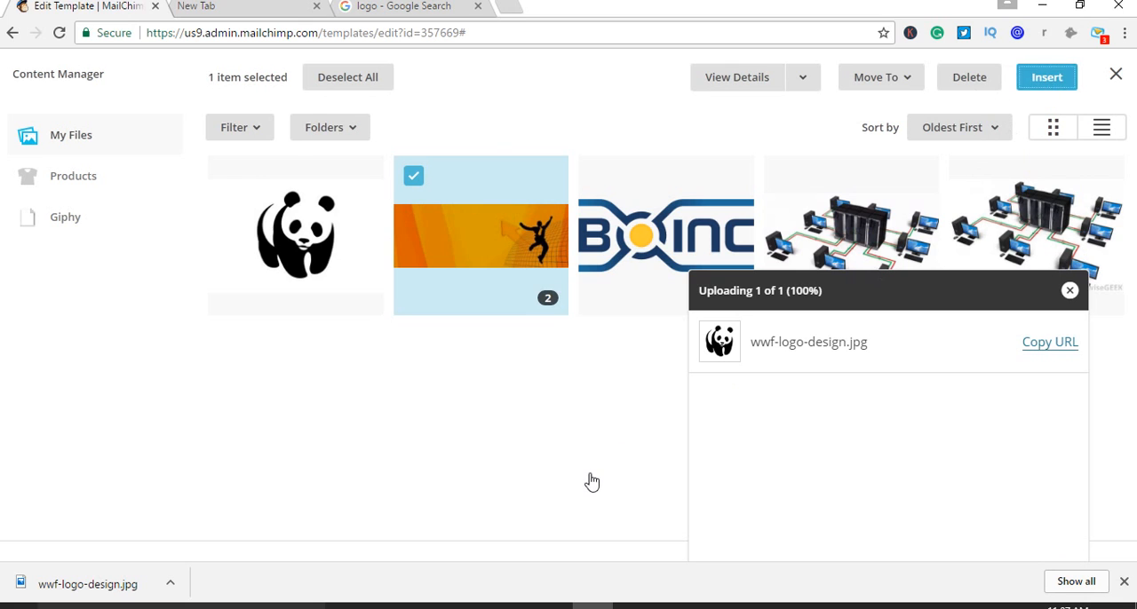
scroll(432, 406, up, 3)
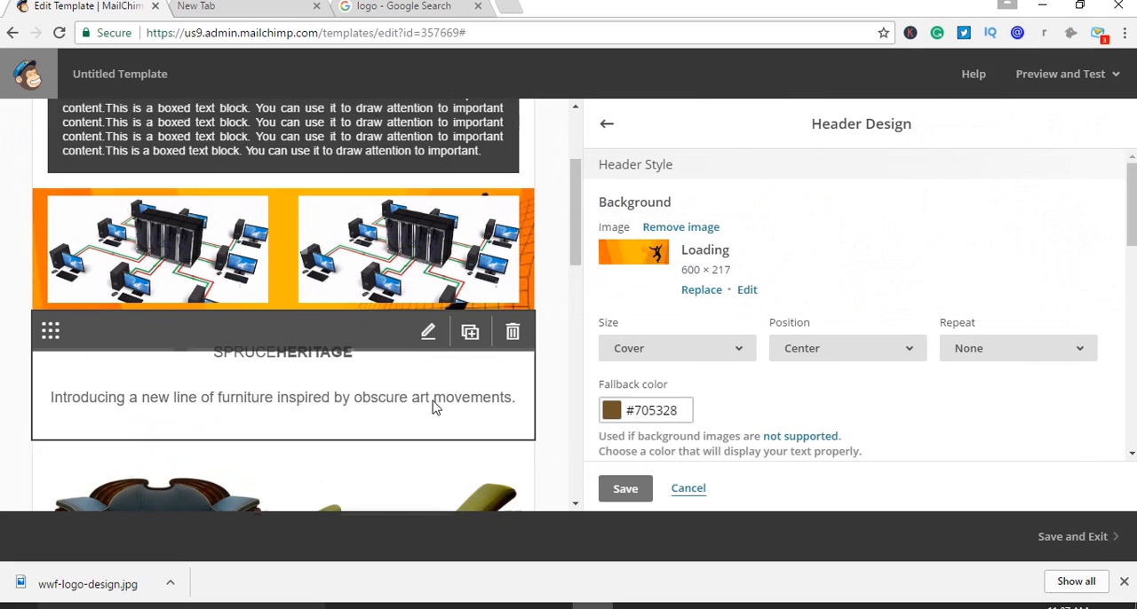
scroll(449, 423, down, 2)
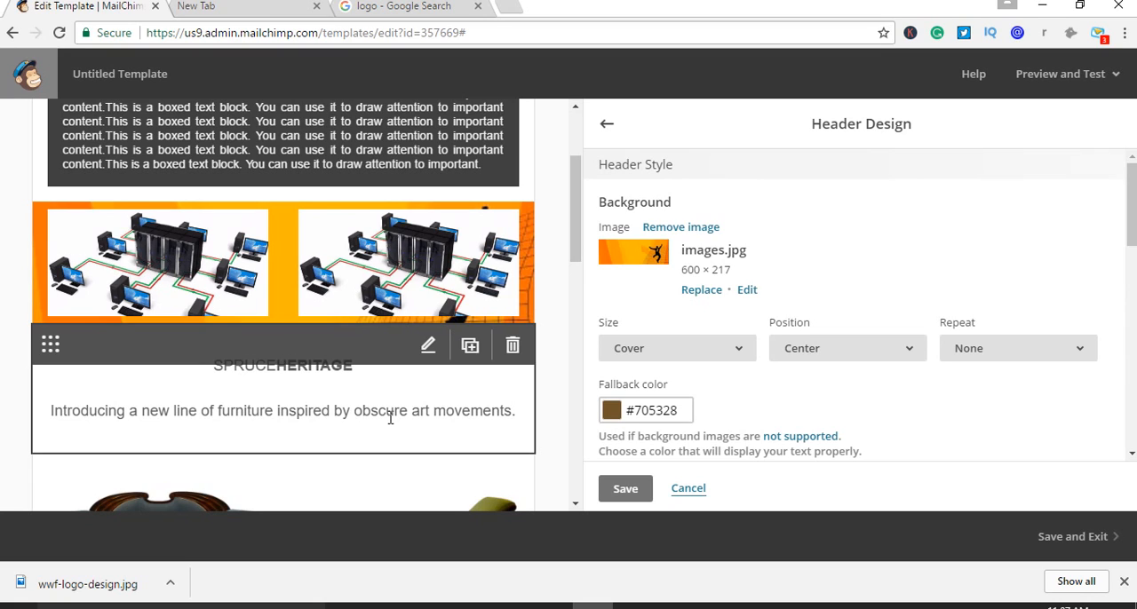
Review the header's background, border and text style settings and save the header design
scroll(719, 370, down, 4)
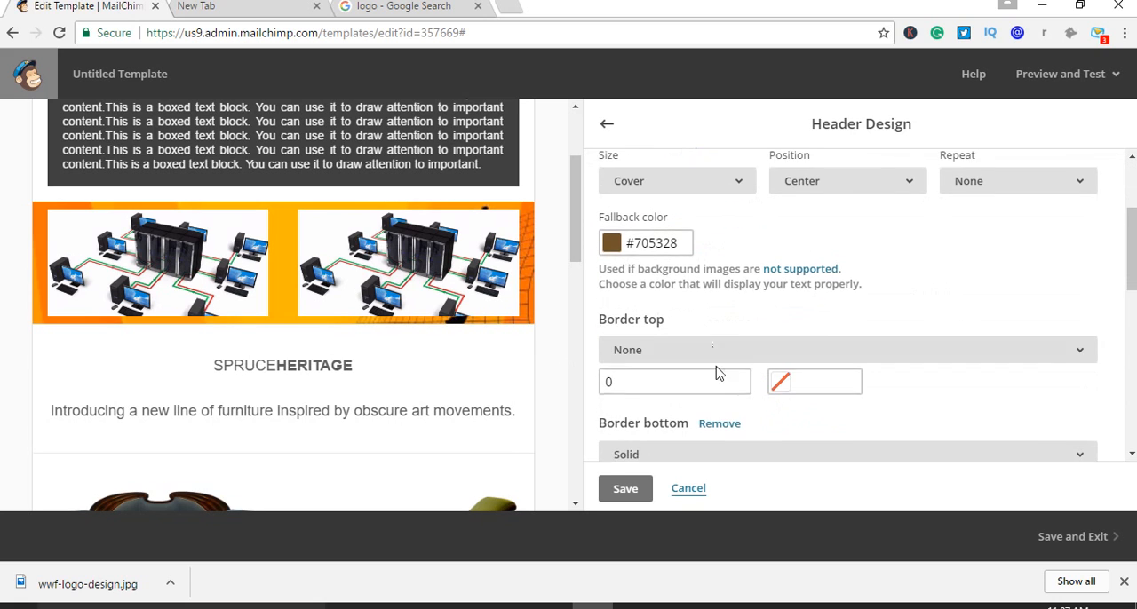
scroll(758, 426, up, 2)
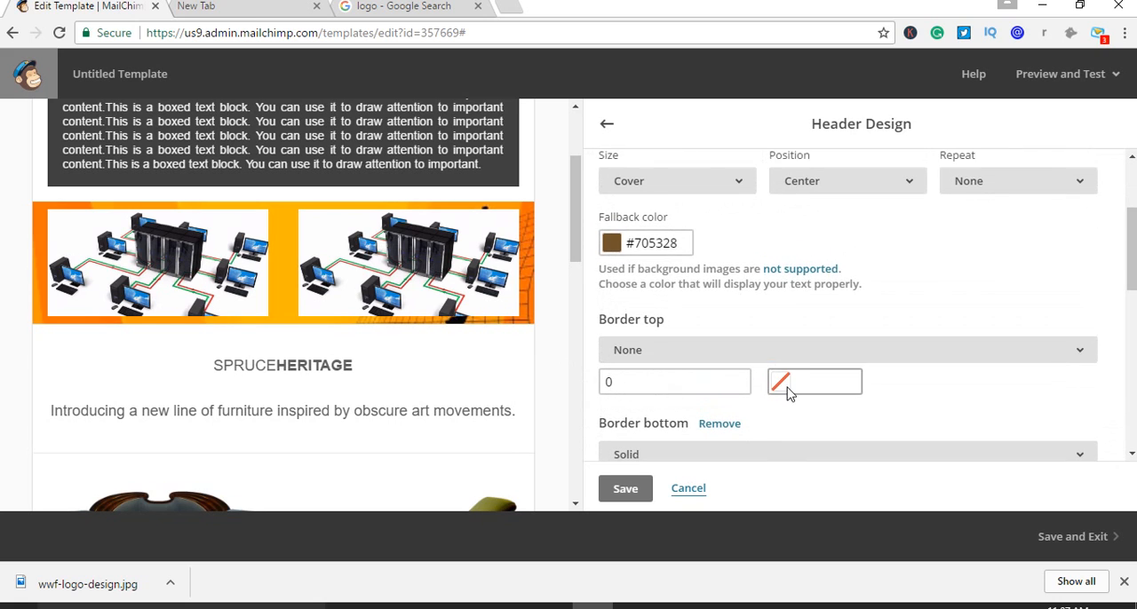
scroll(755, 355, down, 1)
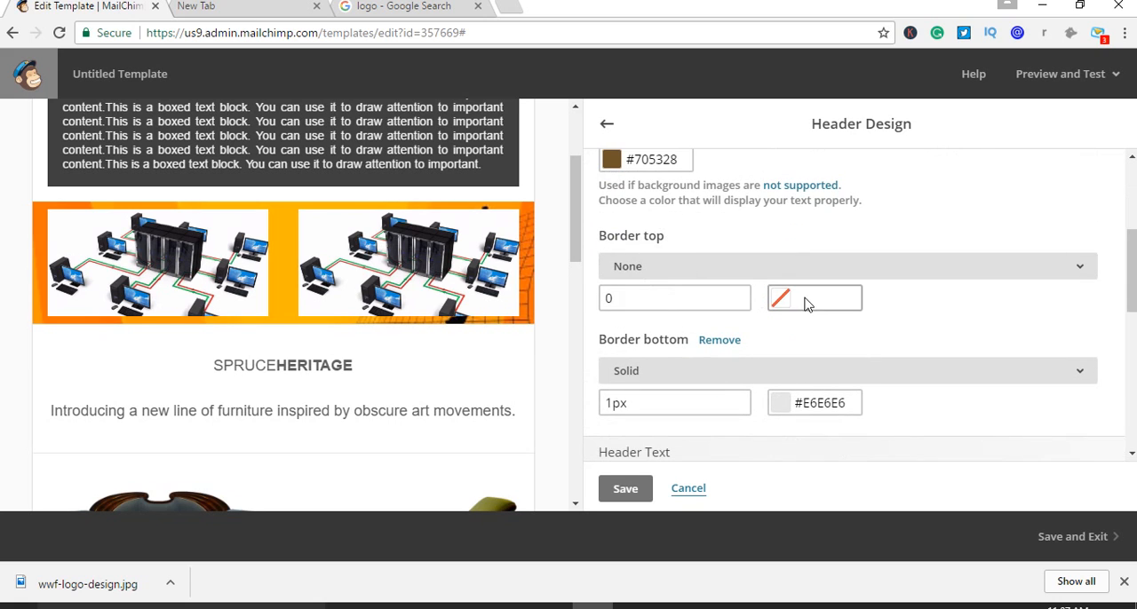
scroll(815, 329, down, 3)
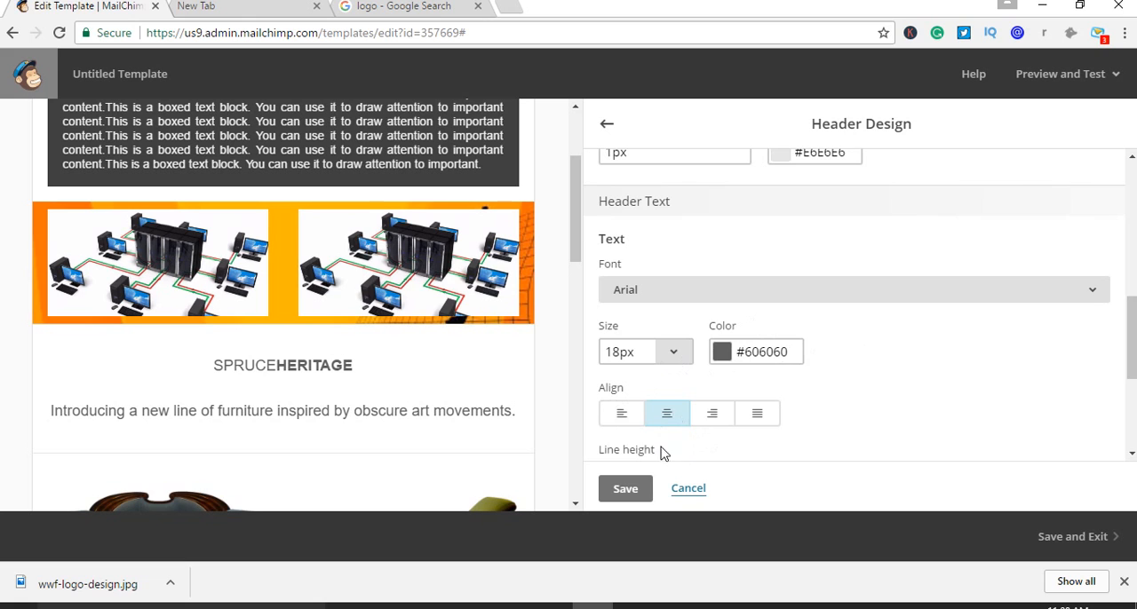
scroll(870, 396, up, 2)
scroll(870, 396, up, 3)
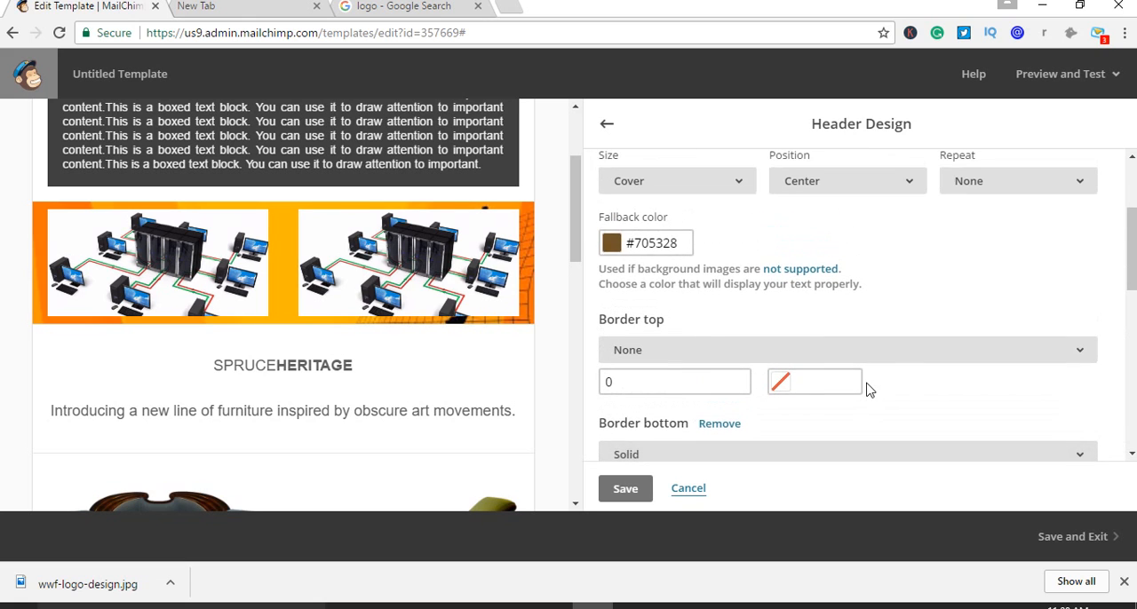
scroll(870, 391, up, 1)
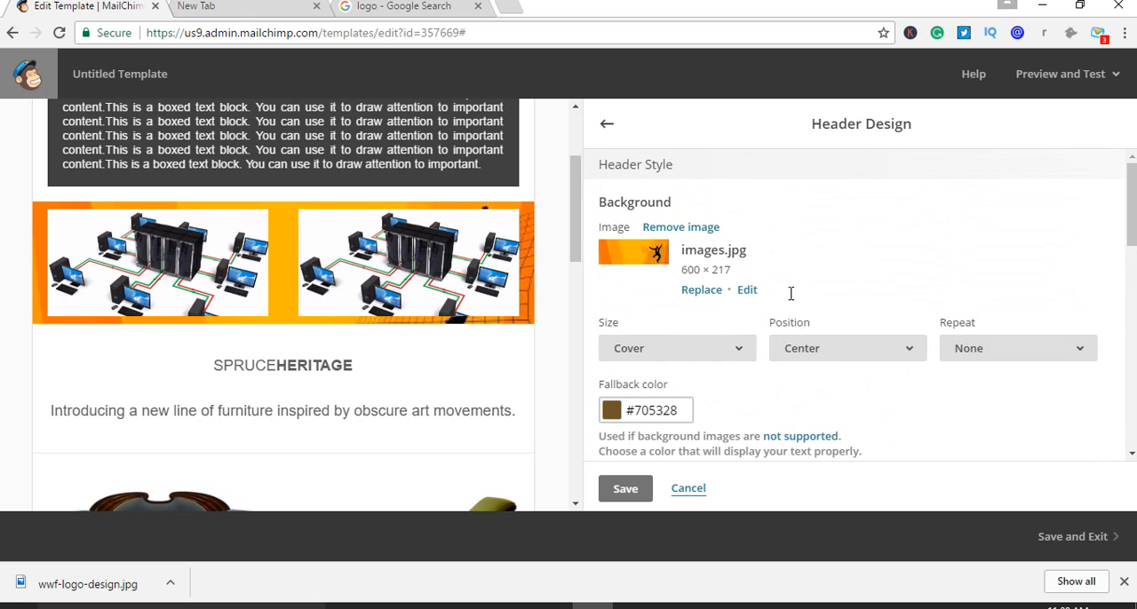
scroll(889, 320, down, 2)
scroll(889, 325, down, 3)
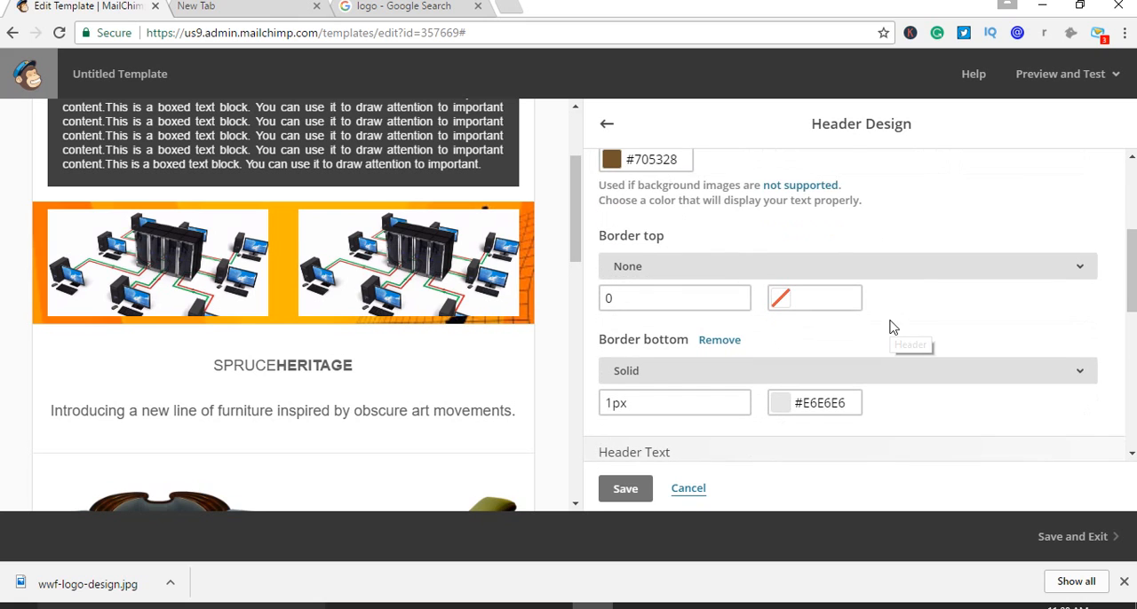
click(638, 491)
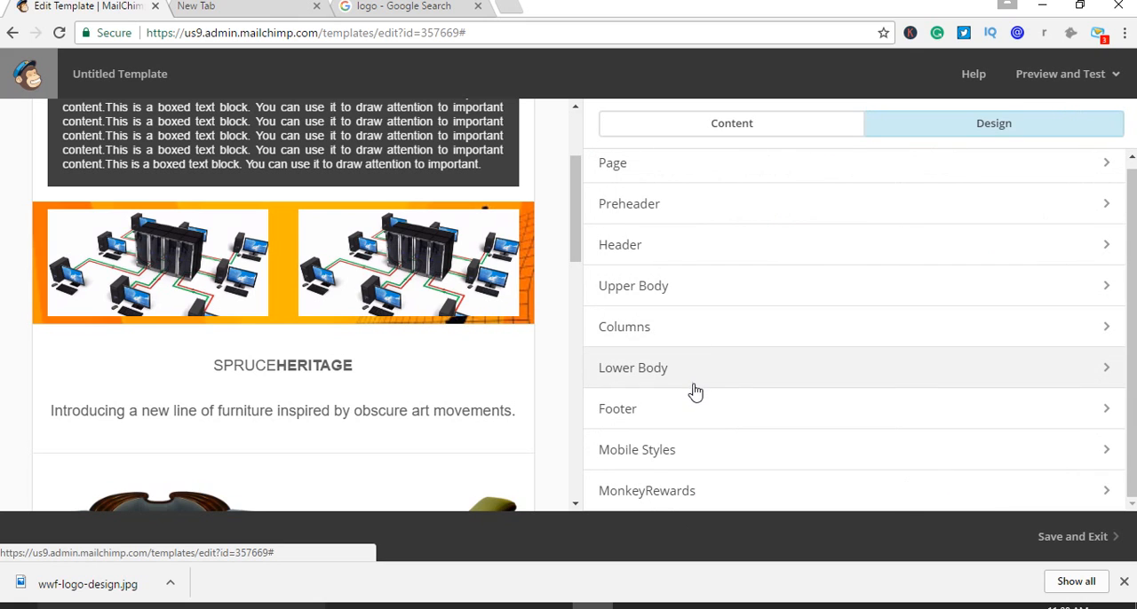
Open the footer's design settings and its background color choices, with the footer in view
click(675, 410)
scroll(373, 347, down, 5)
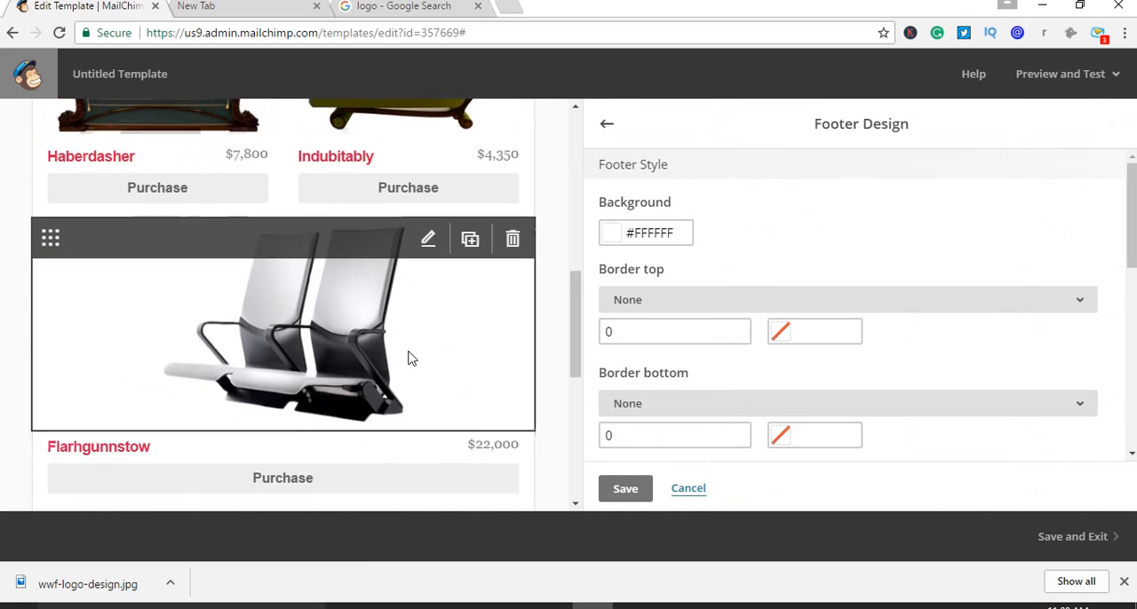
scroll(414, 358, down, 5)
scroll(427, 353, up, 2)
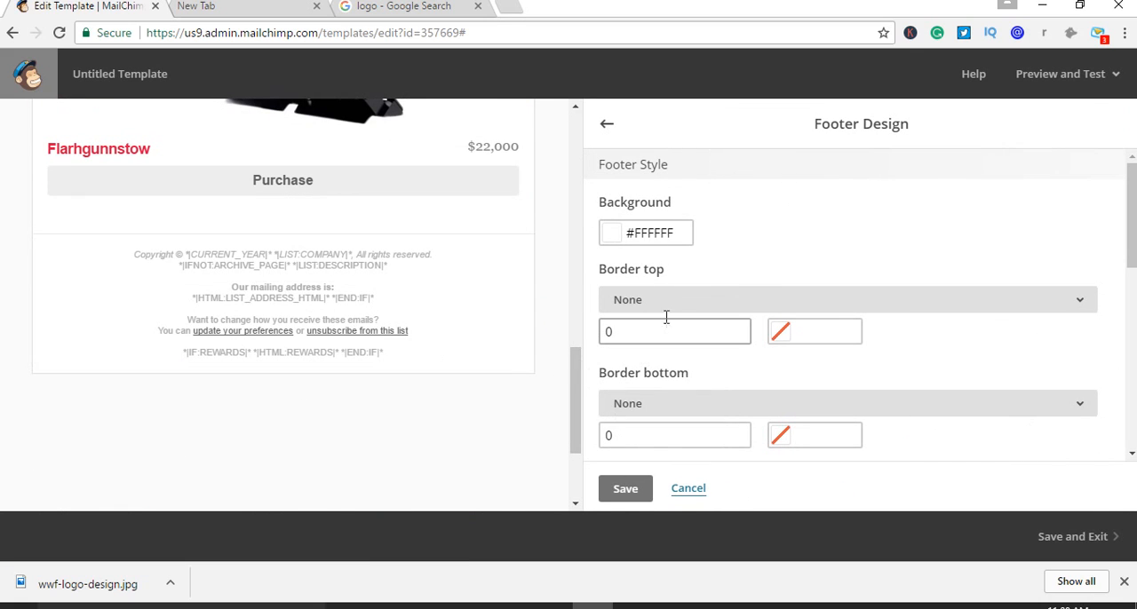
click(611, 233)
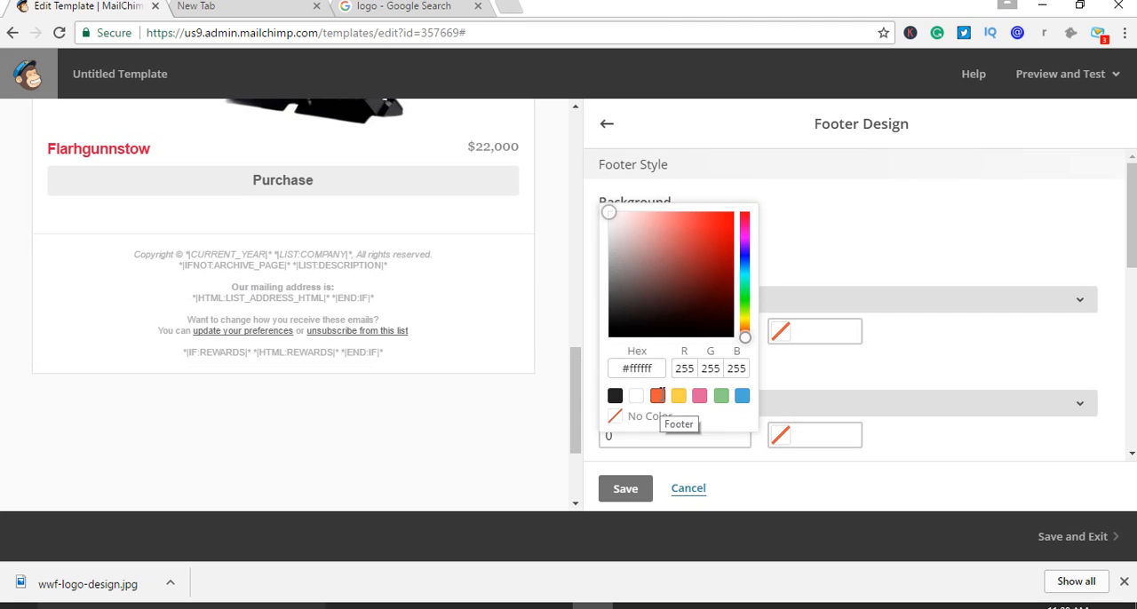
Try orange, yellow, pink, blue and green as the footer's background color
click(658, 396)
click(677, 397)
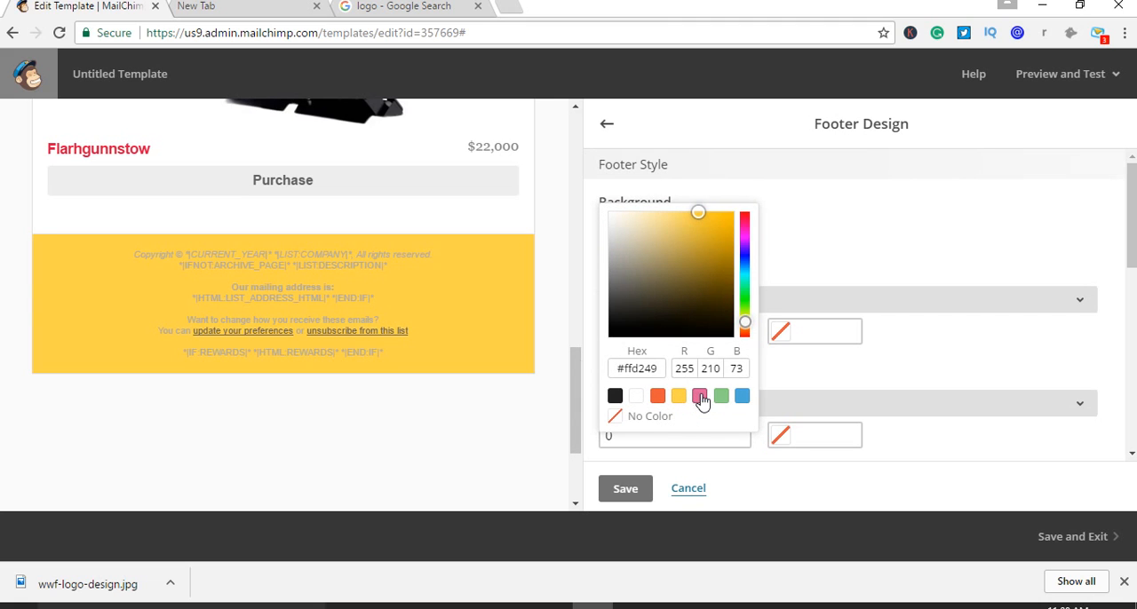
click(700, 397)
click(741, 397)
click(722, 399)
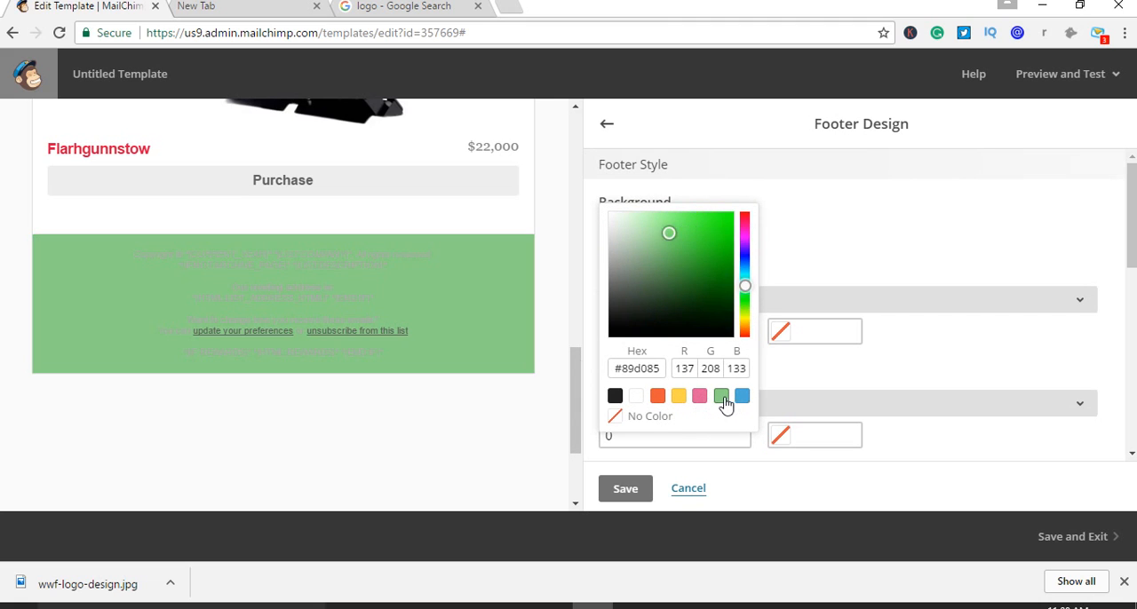
Compare black and white footer backgrounds, set the background to black #222222, and save the footer design
click(614, 398)
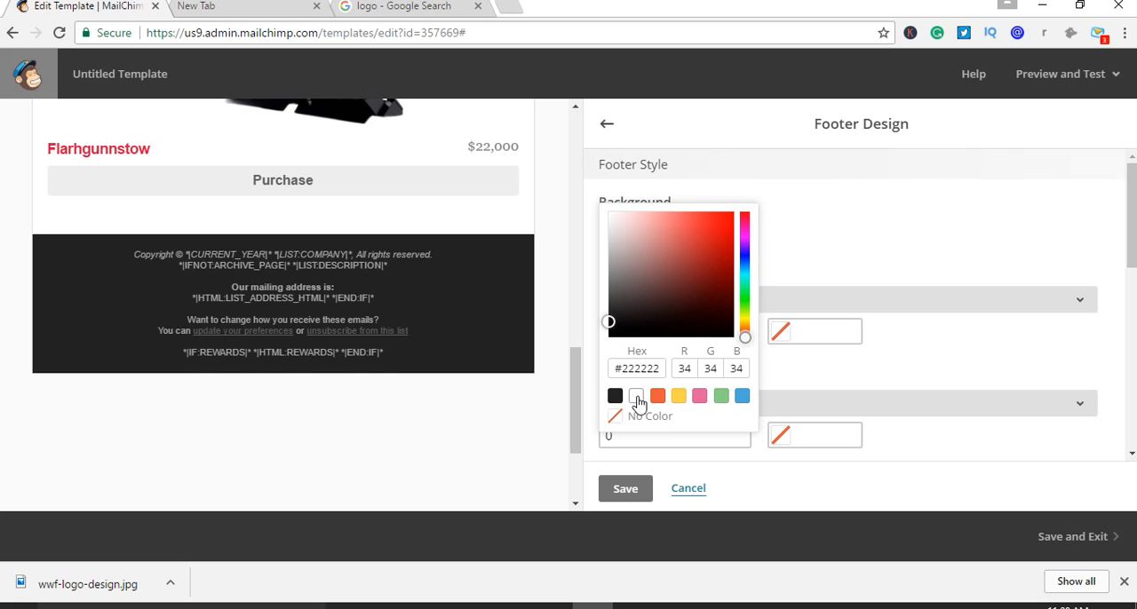
click(636, 397)
click(616, 397)
click(633, 490)
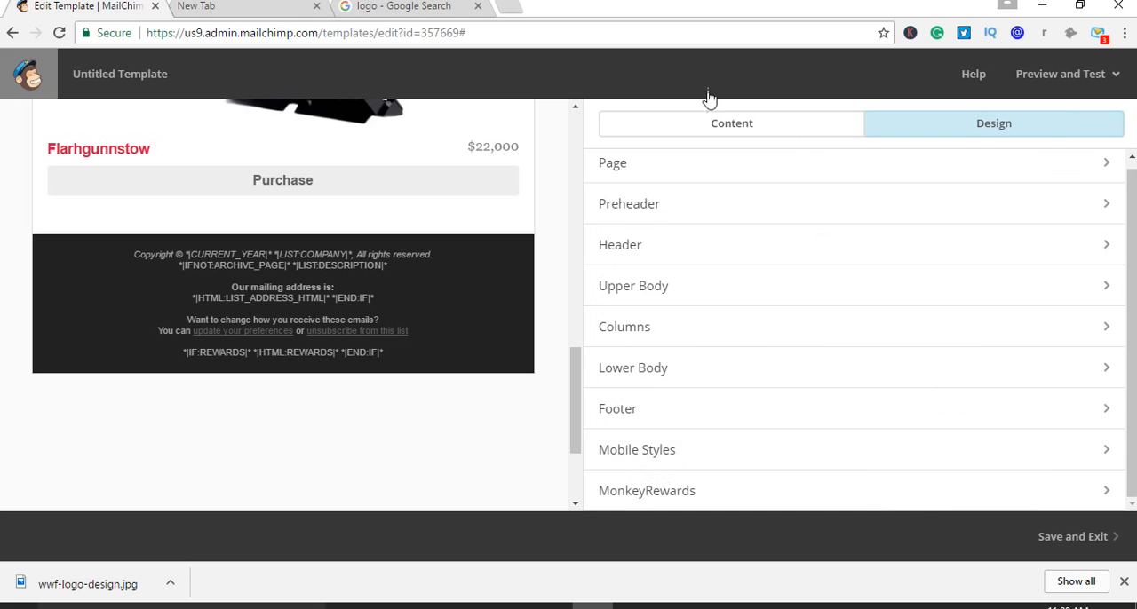
Add a Social Share block between the Flarhgunnstow Purchase button and the footer
scroll(482, 337, up, 15)
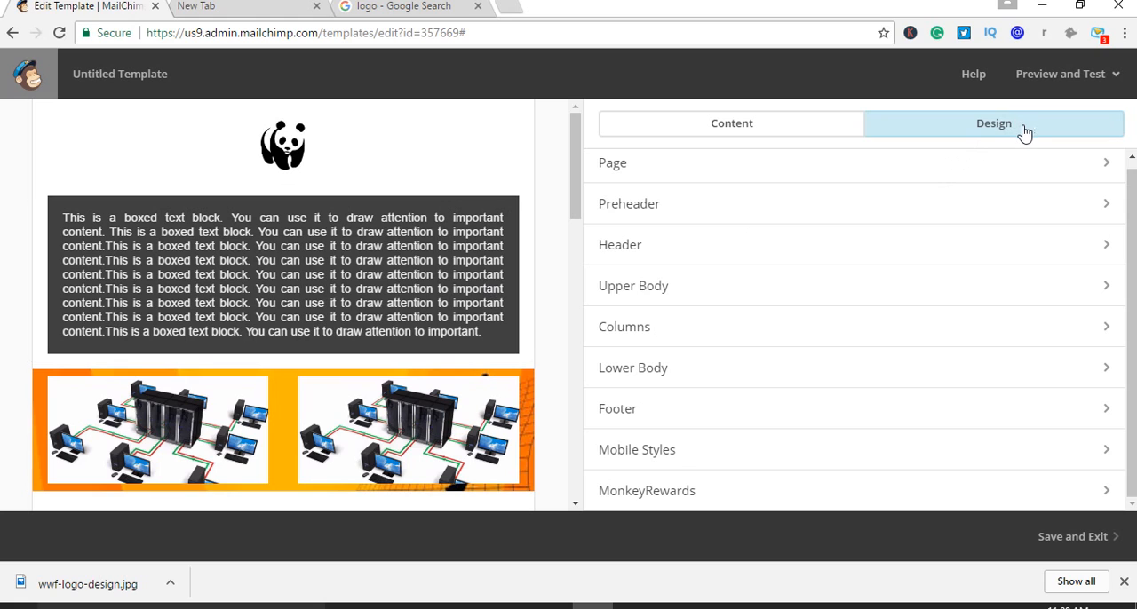
click(706, 132)
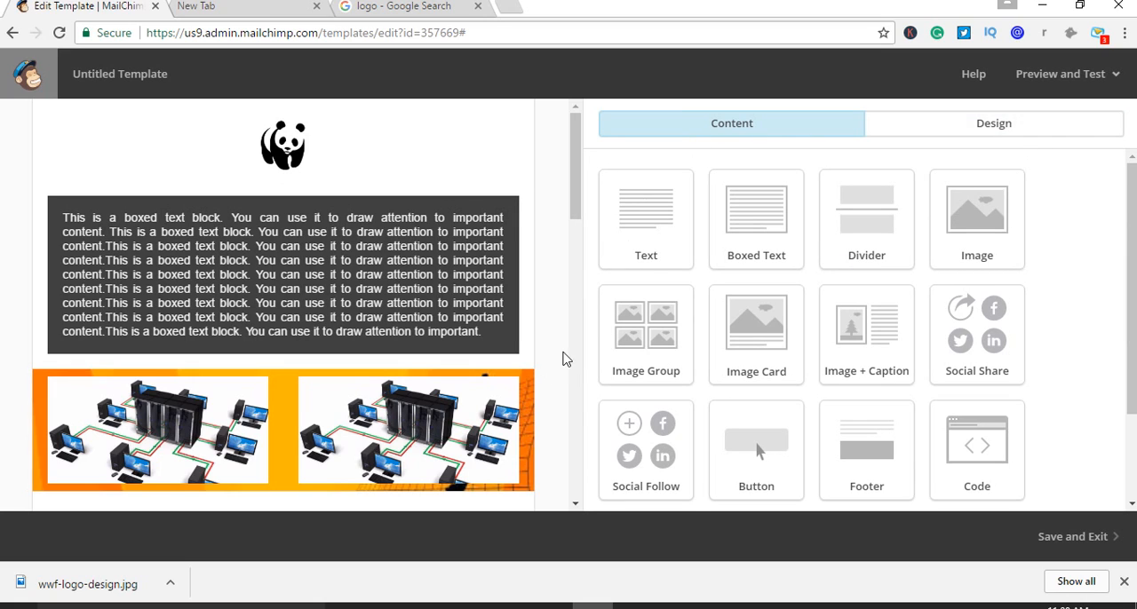
scroll(518, 293, down, 5)
scroll(518, 299, down, 6)
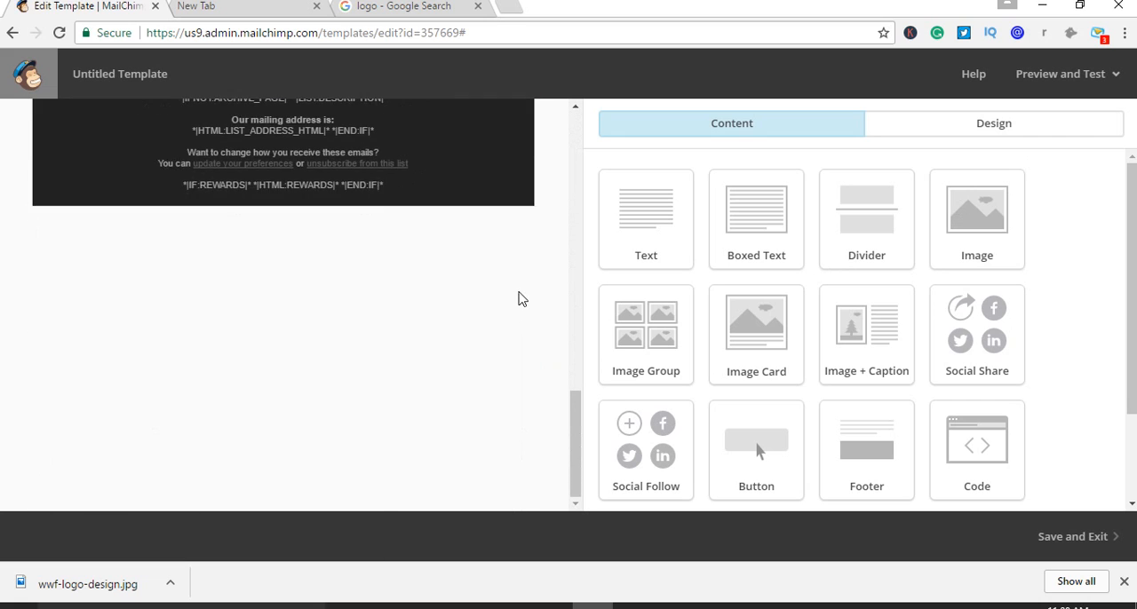
scroll(518, 300, up, 2)
drag(982, 336, 327, 222)
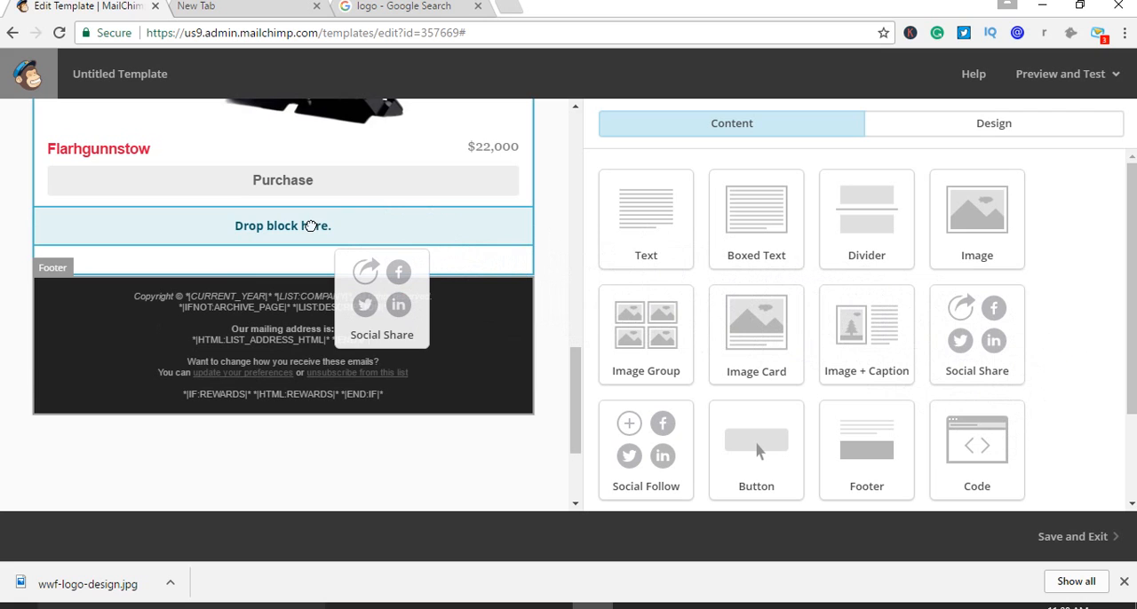
drag(310, 225, 445, 479)
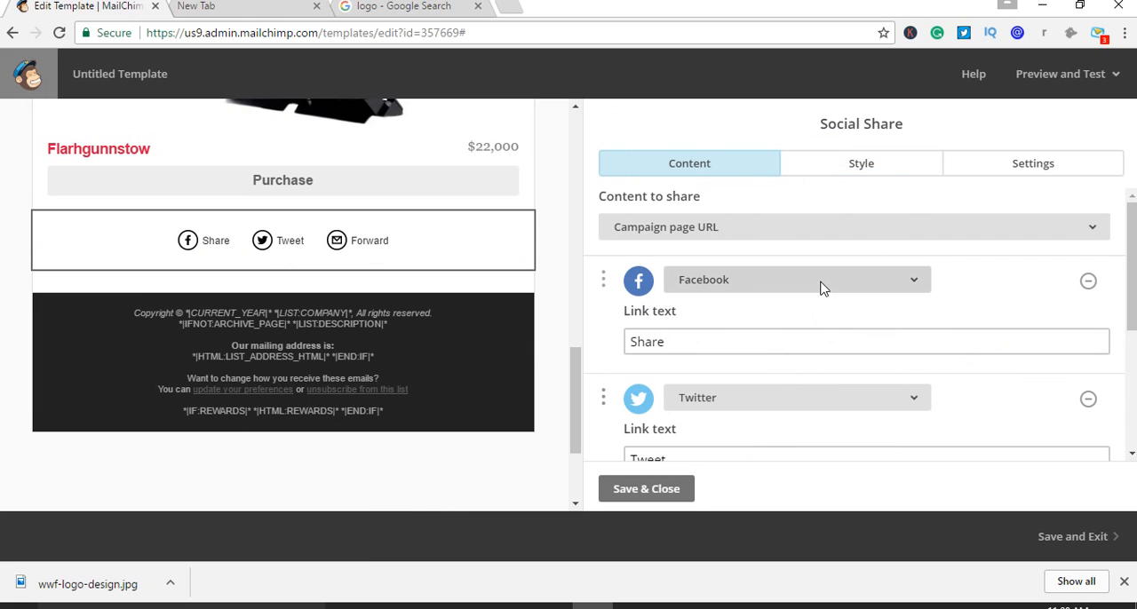
Review the Social Share block's Facebook, Twitter and Forward to Friend entries with their link texts
scroll(829, 304, down, 2)
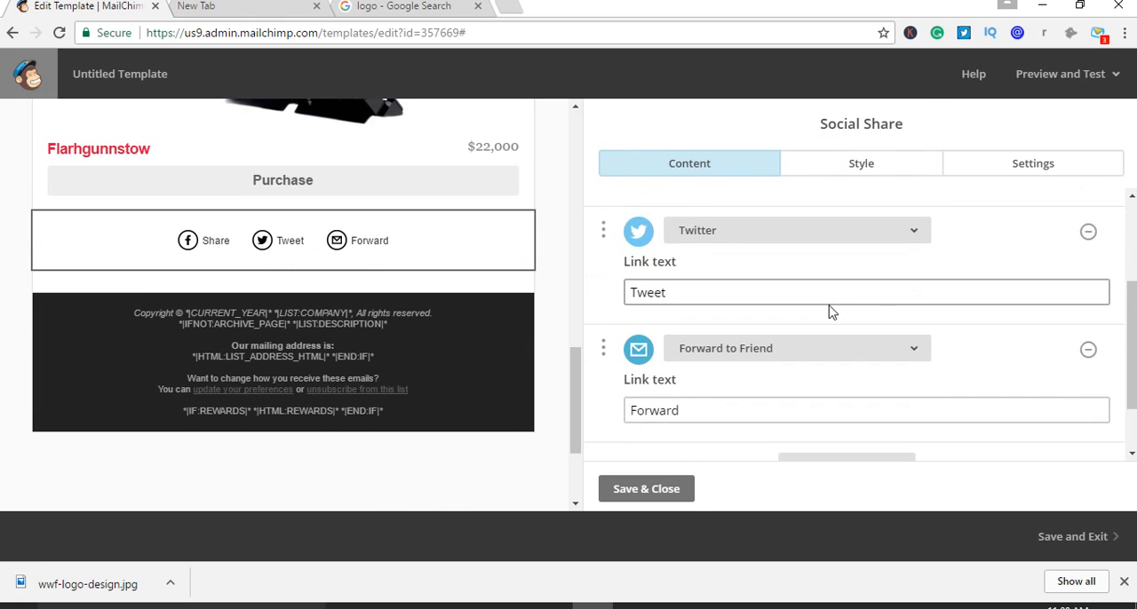
scroll(828, 305, up, 2)
scroll(829, 305, down, 1)
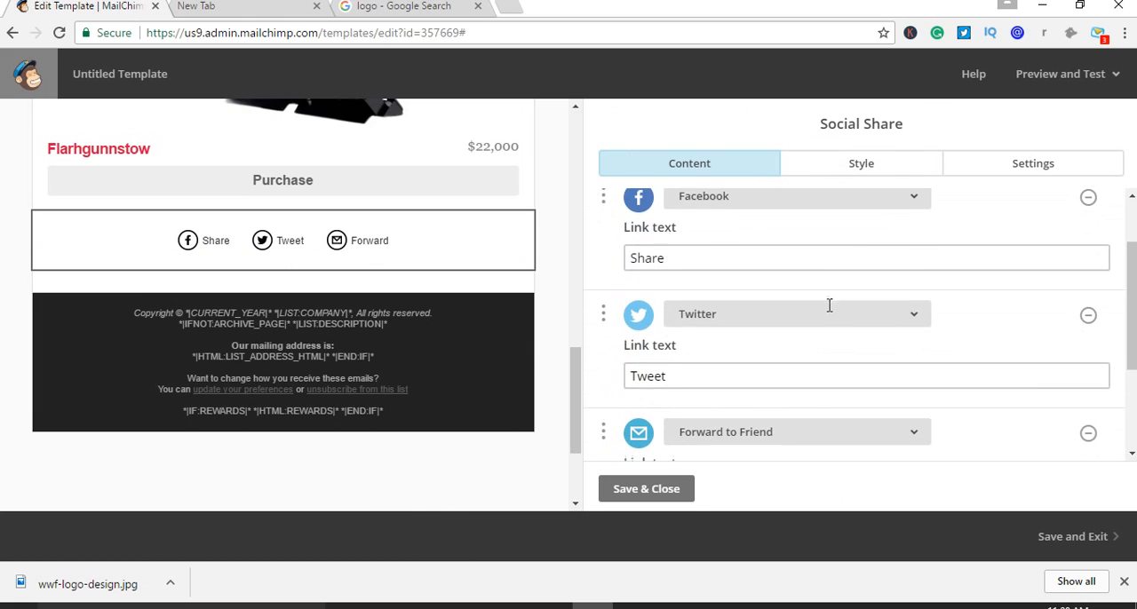
click(729, 380)
scroll(743, 363, down, 1)
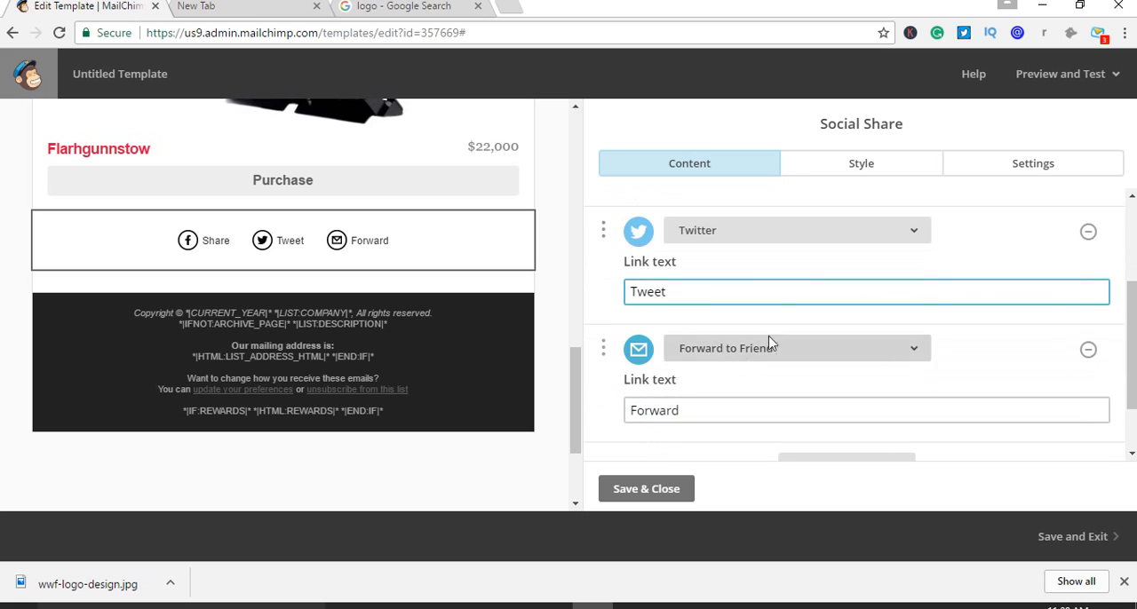
click(899, 238)
click(899, 239)
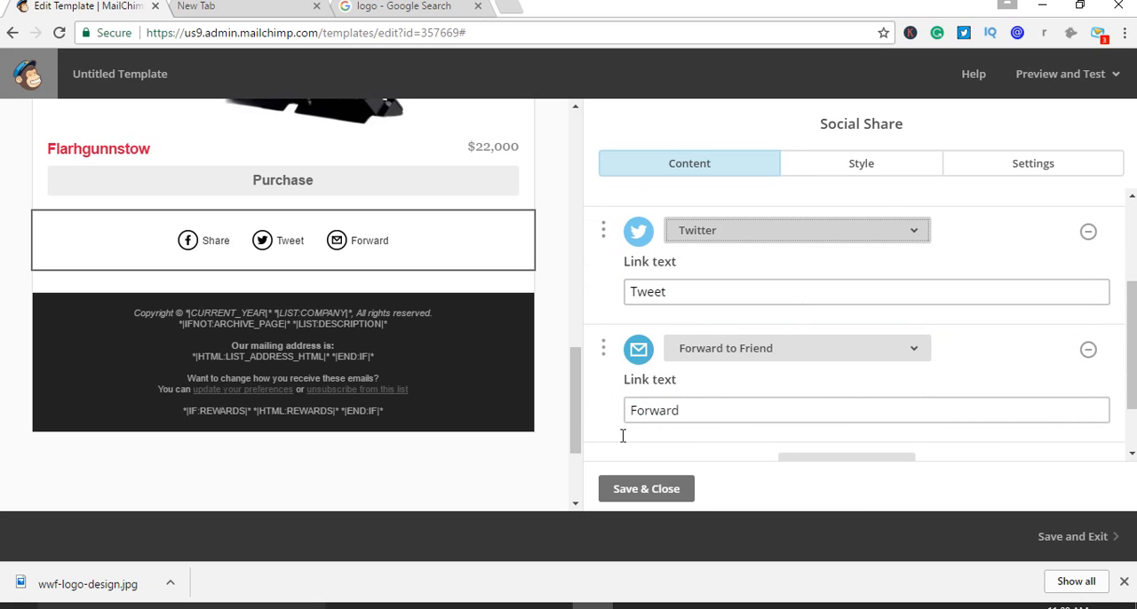
scroll(898, 398, up, 2)
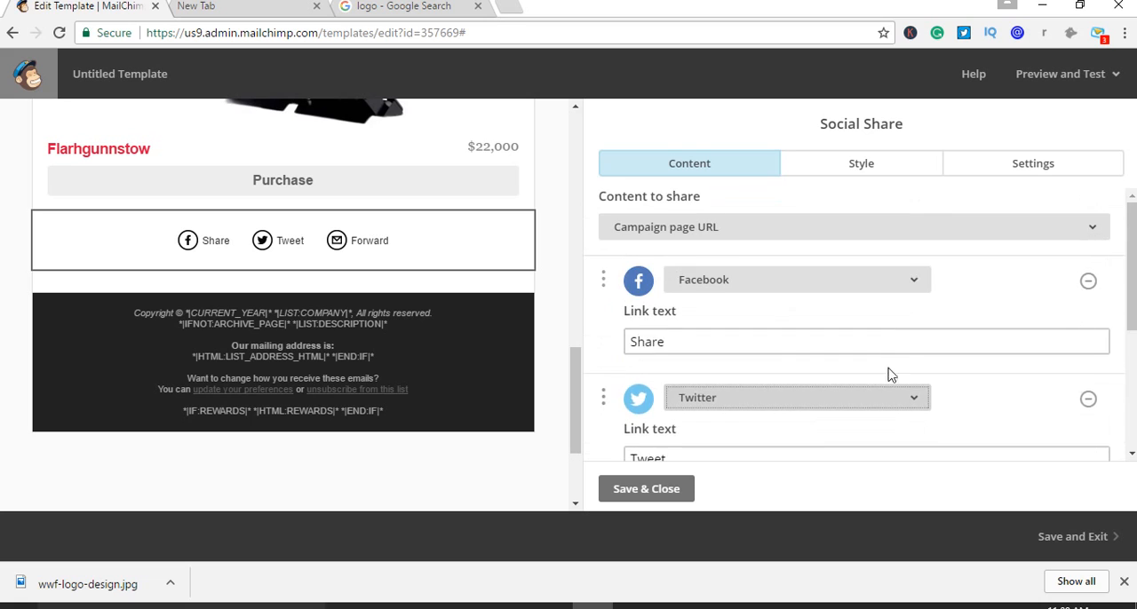
Add LinkedIn as a fourth service in the Social Share block and save the block
scroll(897, 374, down, 3)
scroll(903, 374, up, 3)
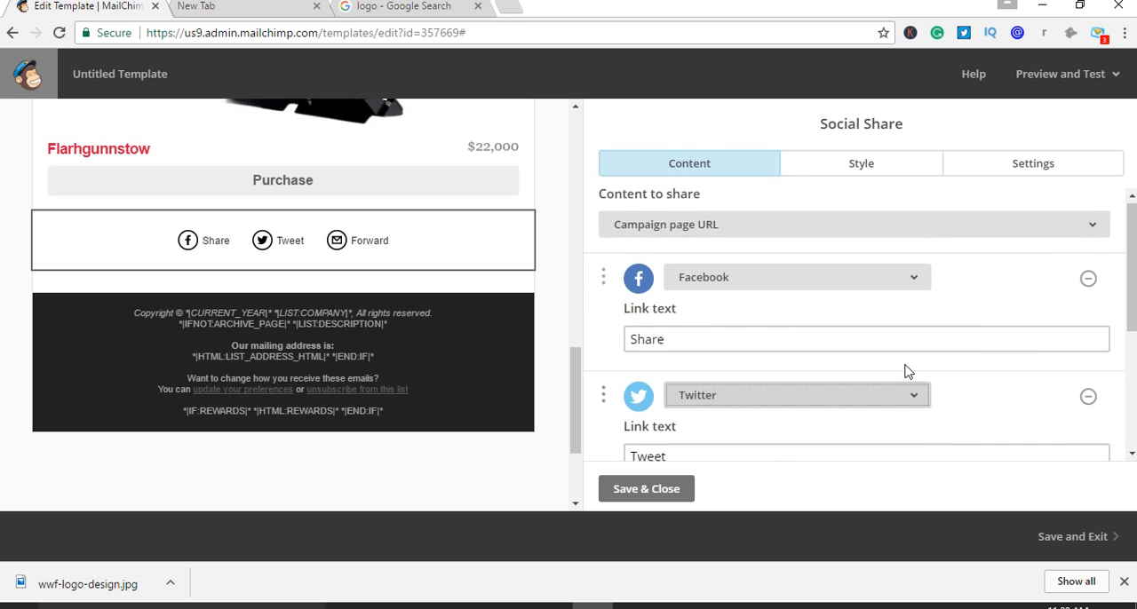
scroll(904, 373, down, 3)
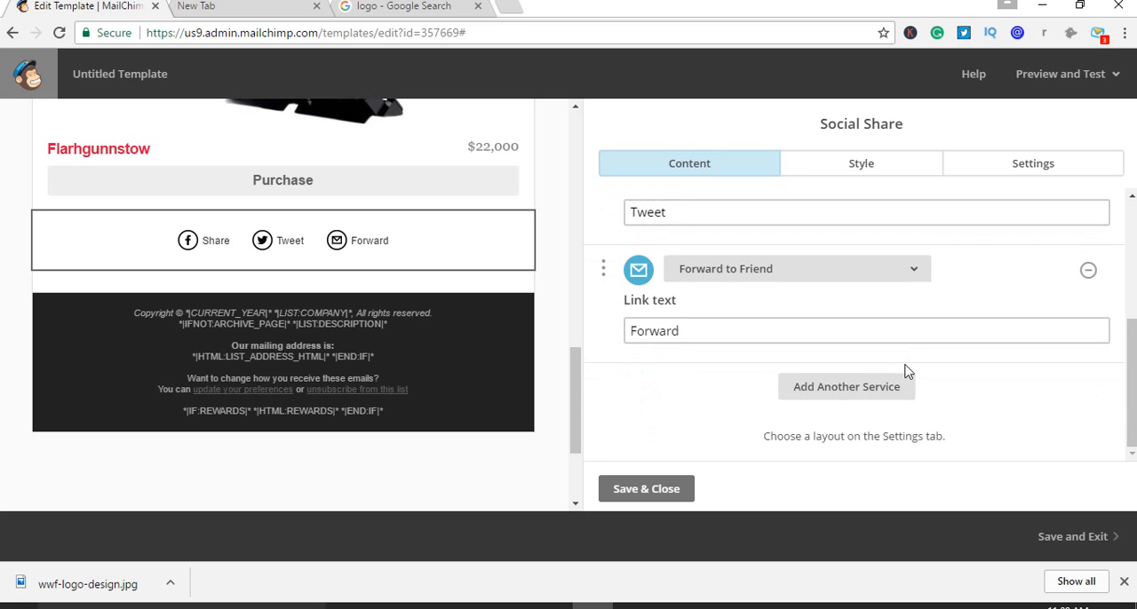
click(845, 387)
click(855, 390)
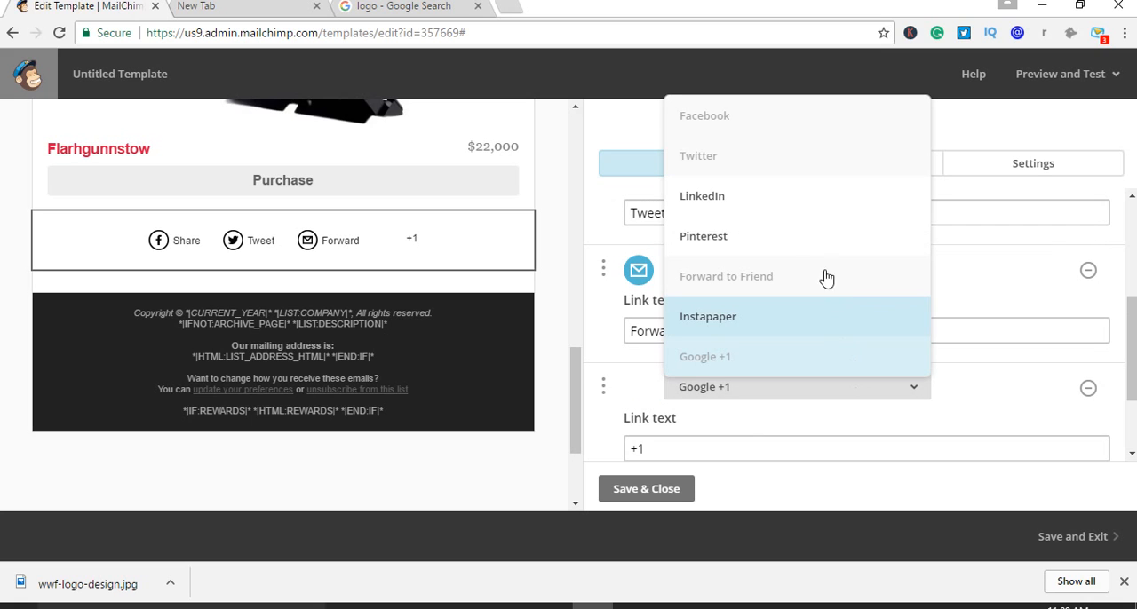
click(812, 213)
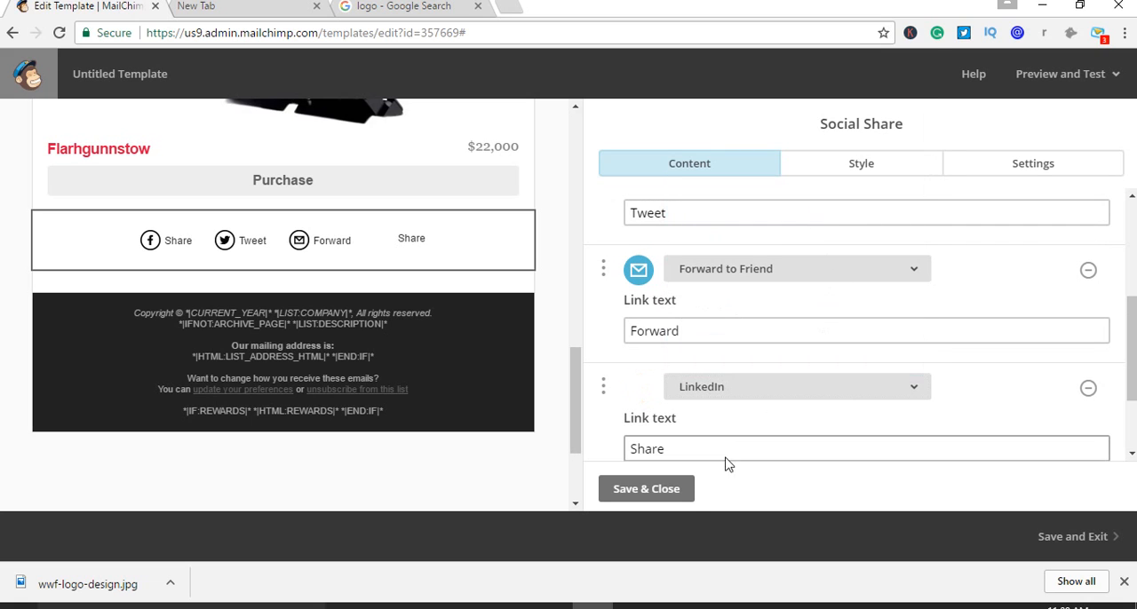
click(678, 491)
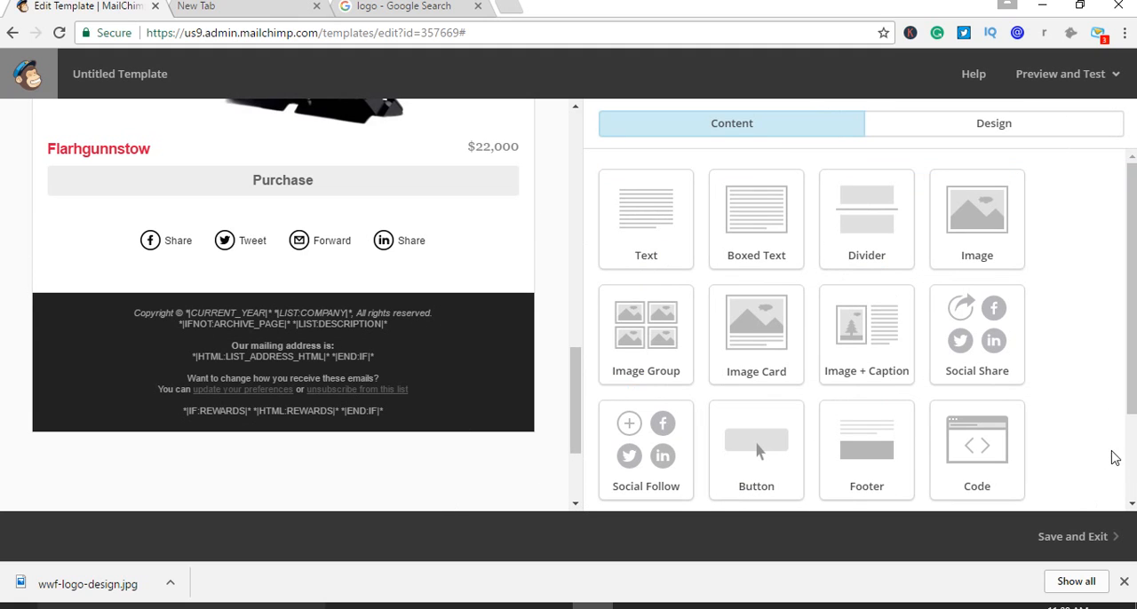
Save the finished template under the name test2 and exit the editor
scroll(1117, 395, down, 2)
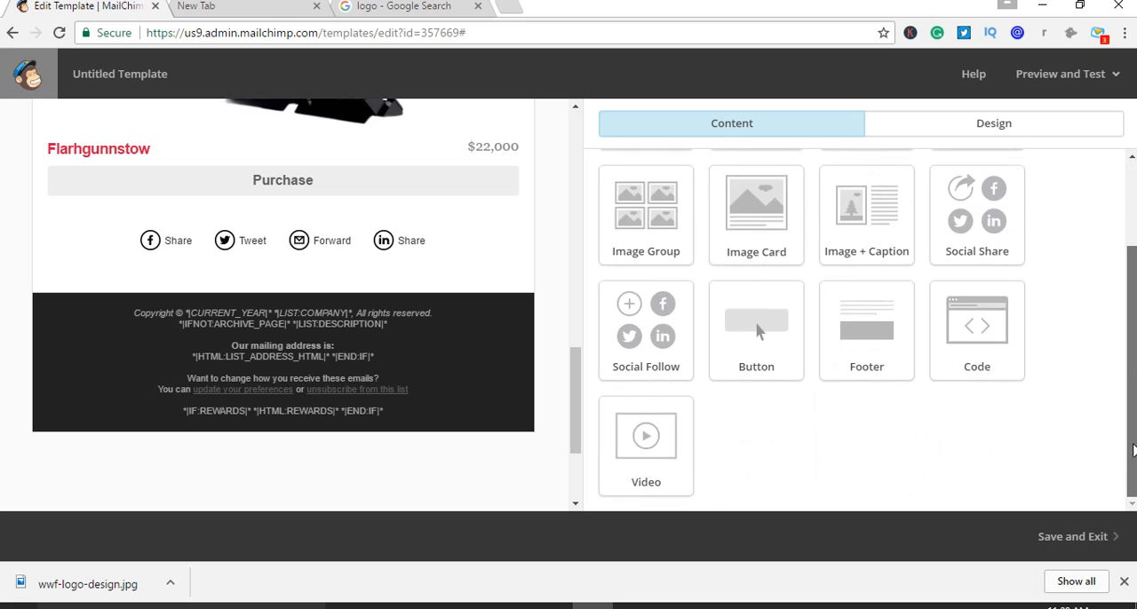
scroll(1117, 197, up, 2)
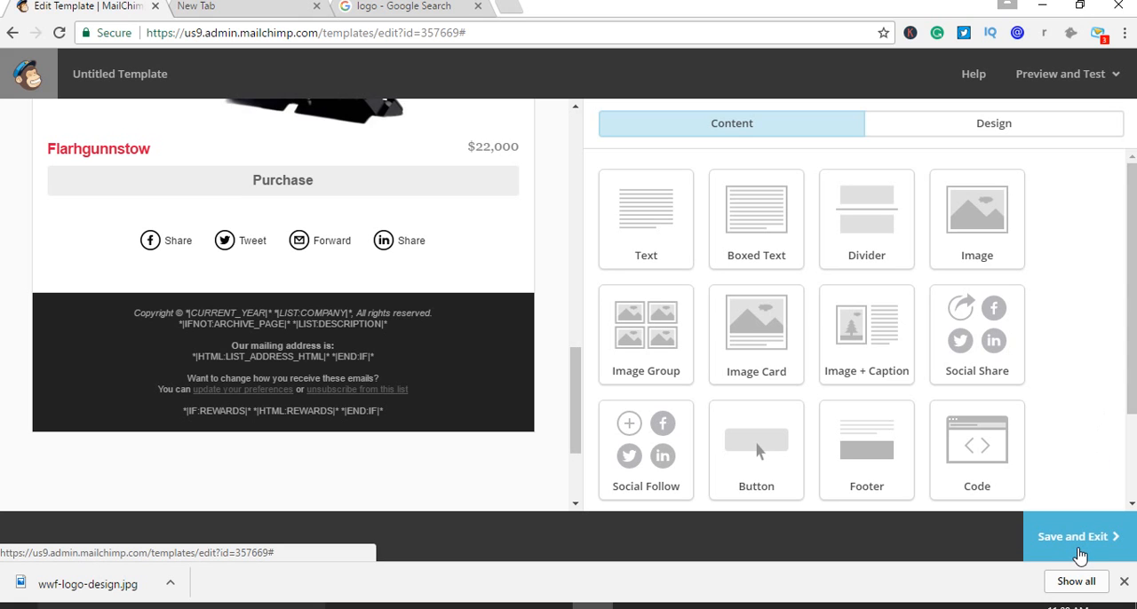
click(1079, 555)
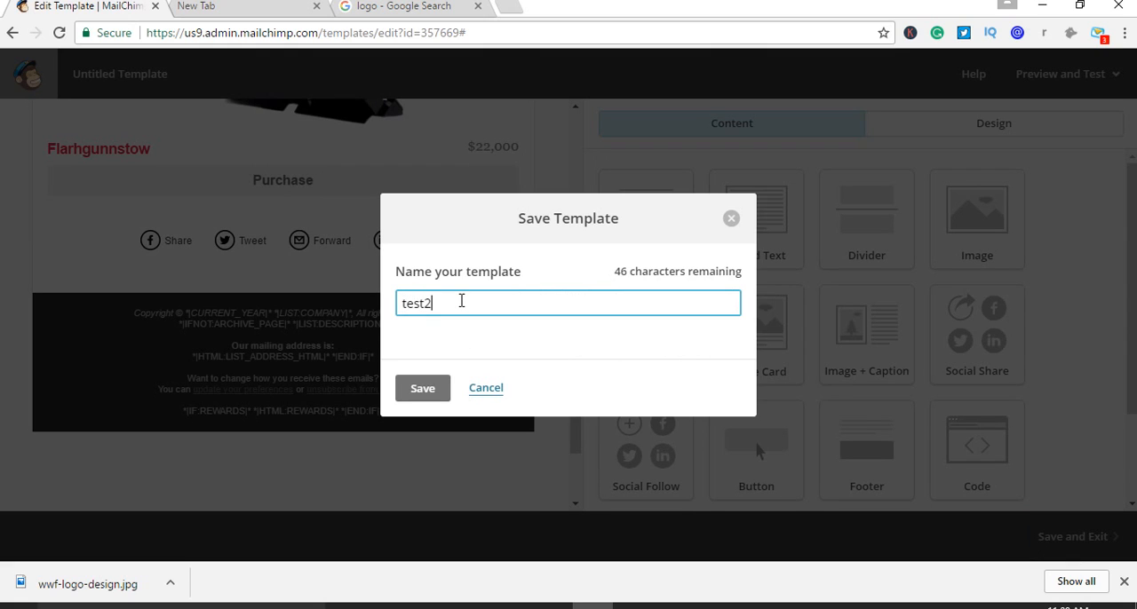
click(421, 388)
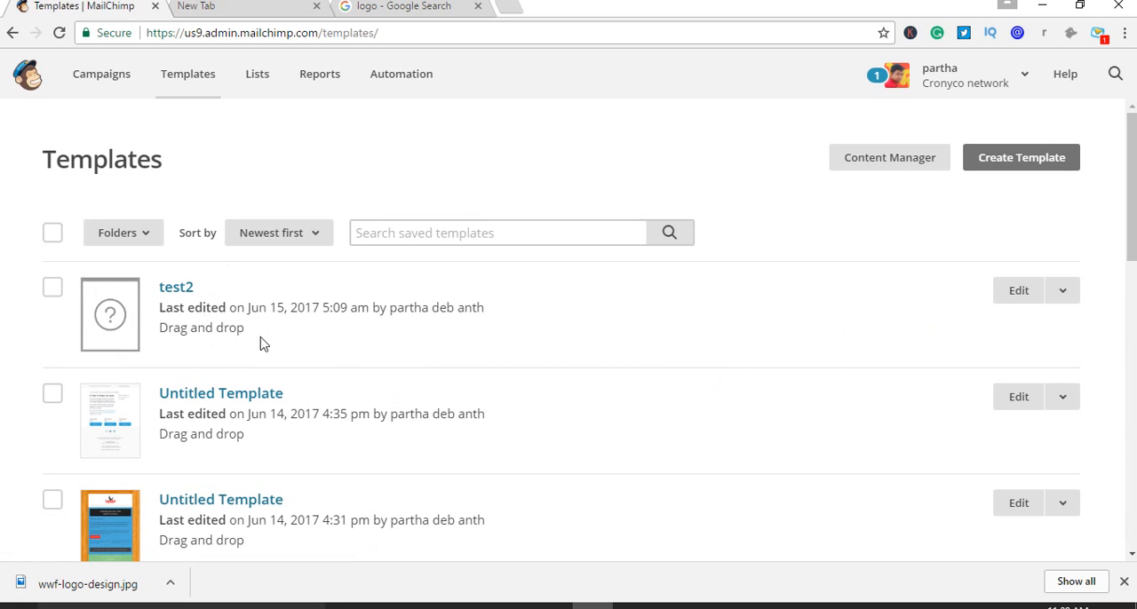
Review the additional actions available for the test2 template in the saved templates list
click(1061, 294)
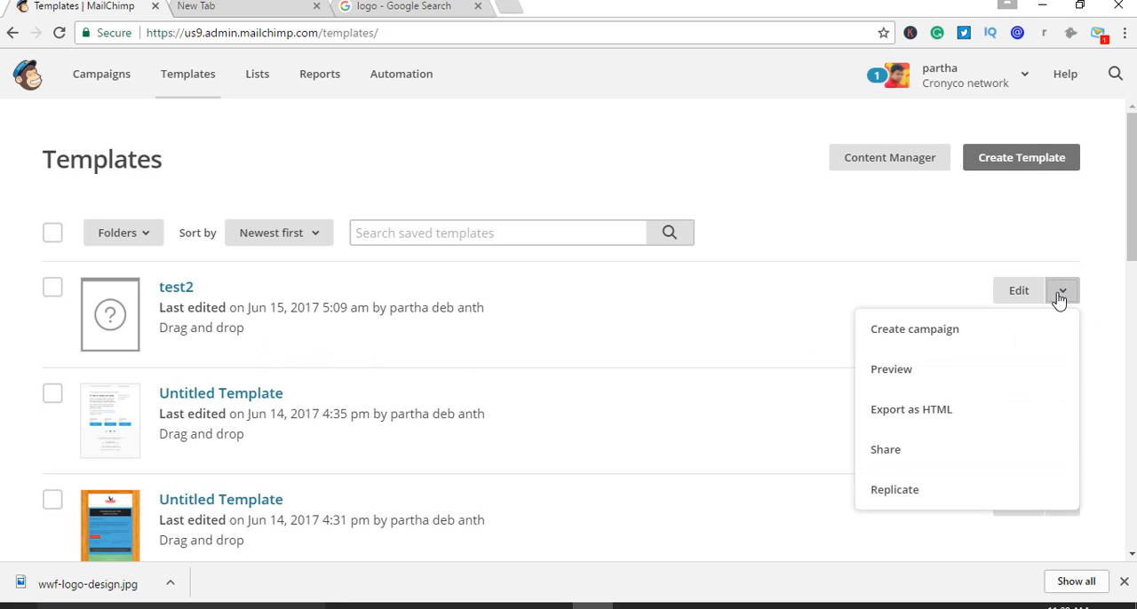
click(944, 228)
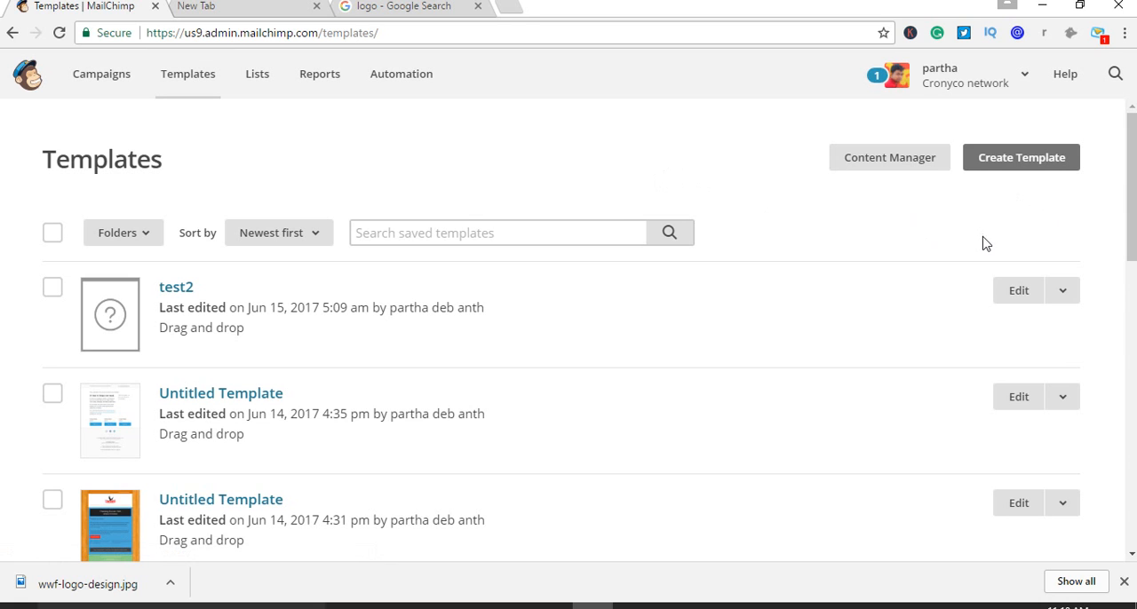
mouse_move(1132, 179)
mouse_down()
mouse_move(1132, 224)
mouse_move(1131, 173)
mouse_up()
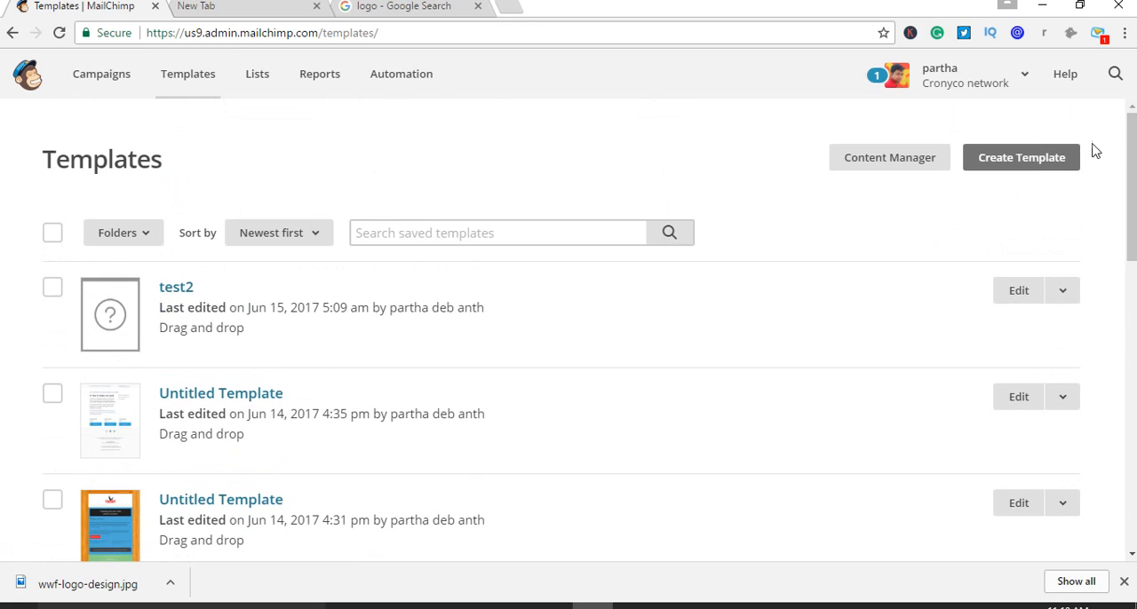
Start creating another template and browse the Featured and E-commerce themes
click(1022, 167)
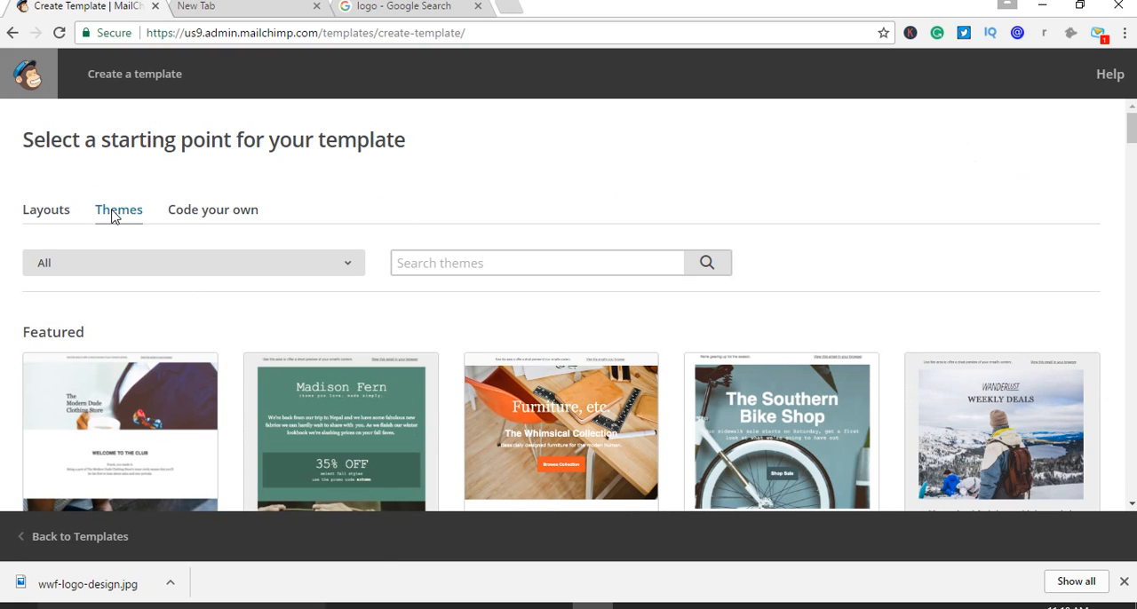
scroll(502, 312, down, 5)
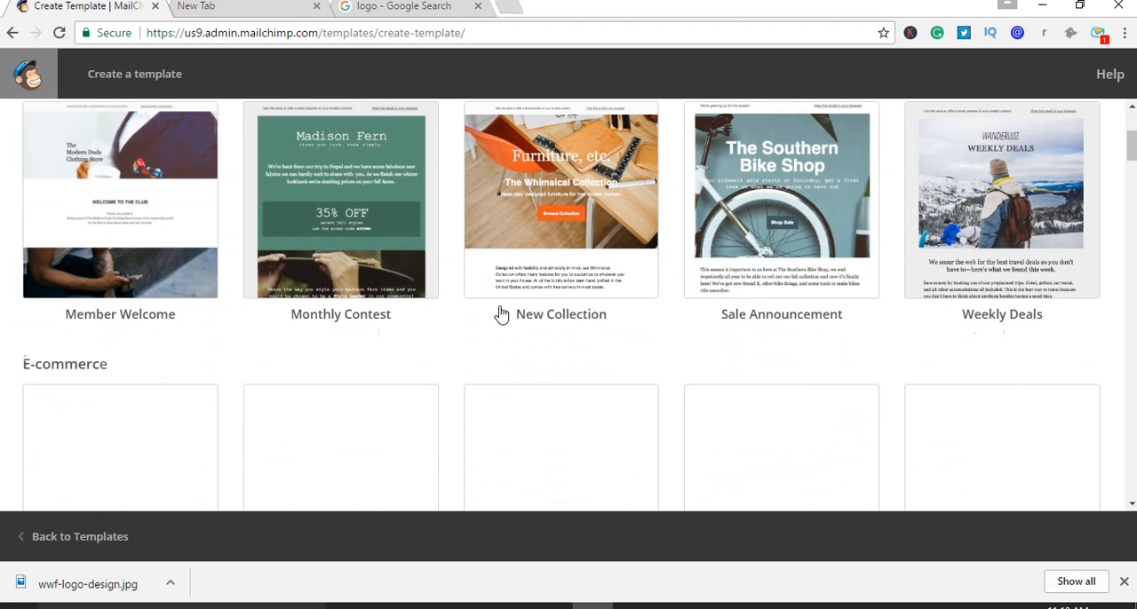
scroll(1046, 250, down, 3)
scroll(1021, 329, up, 8)
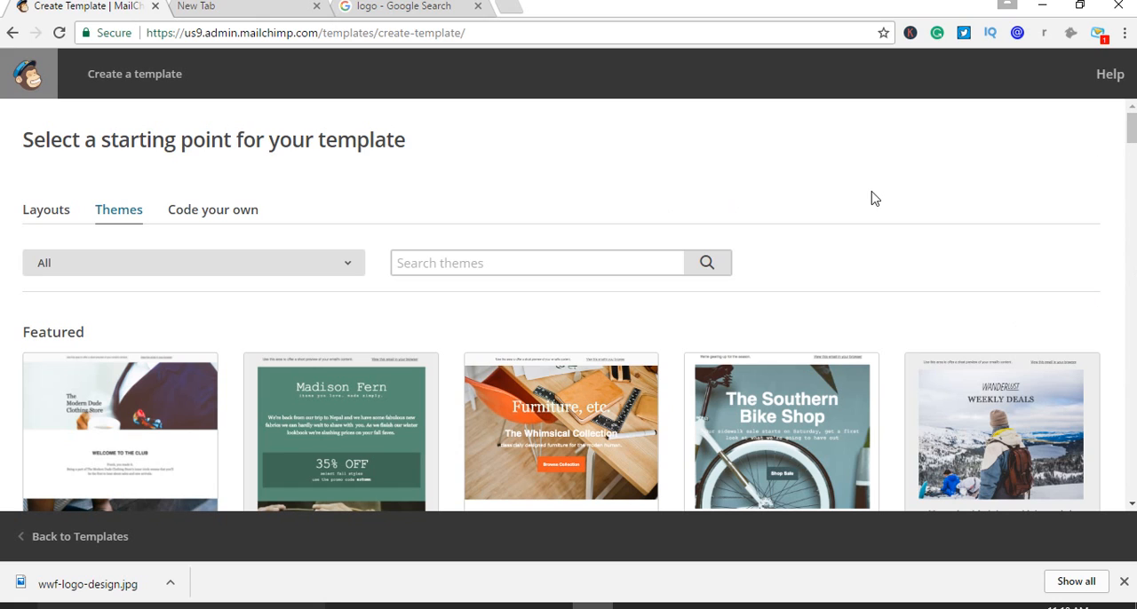
Examine the Featured and Basic layouts offered as starting points for the new template
click(46, 214)
scroll(817, 240, down, 1)
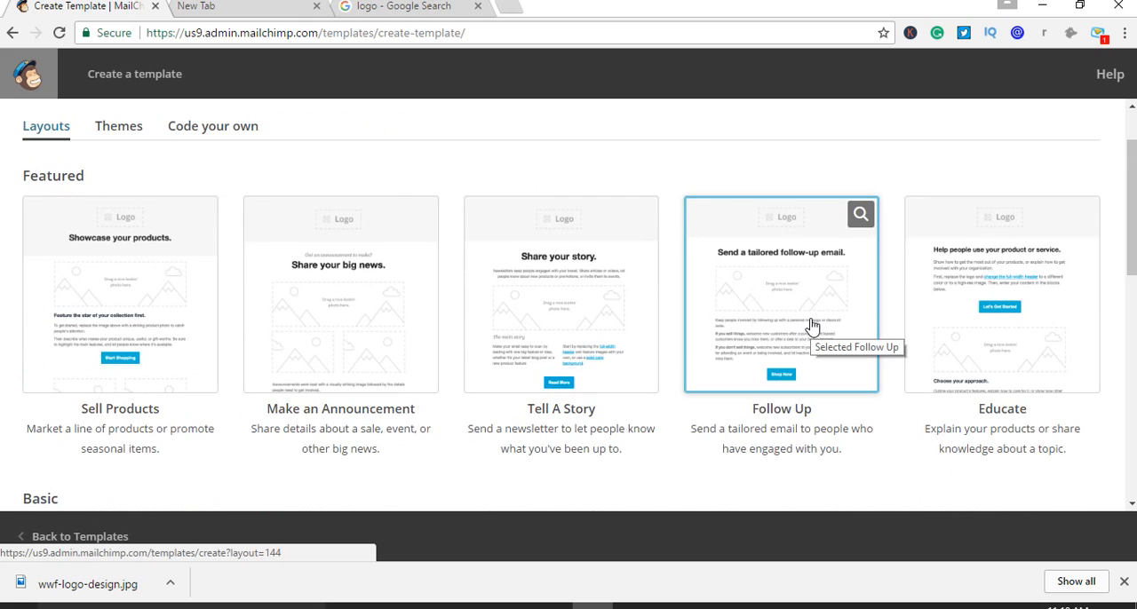
scroll(810, 325, down, 3)
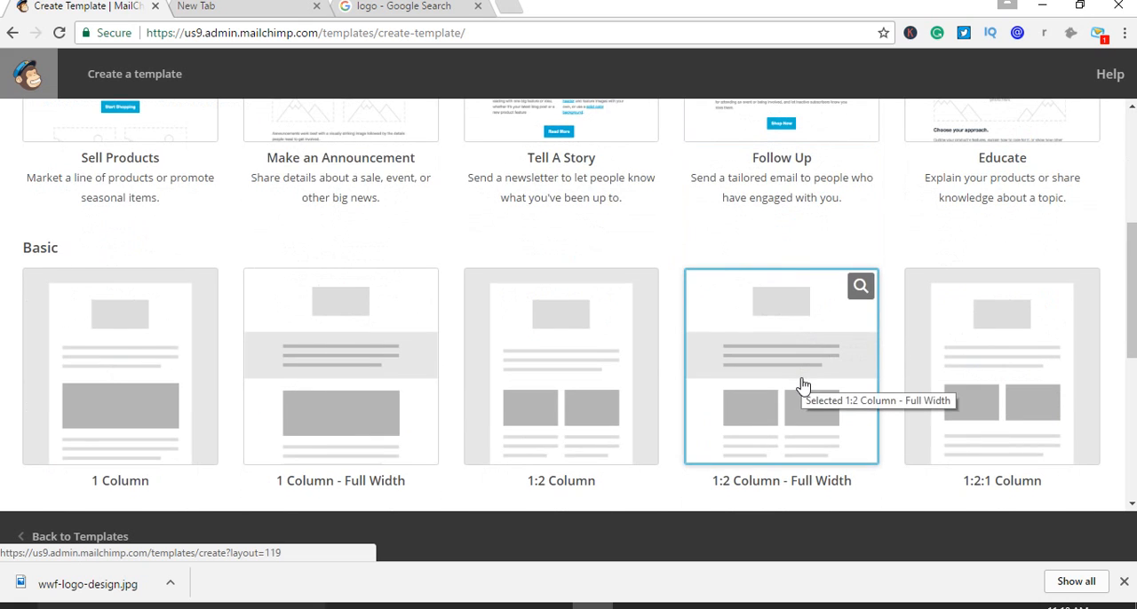
scroll(799, 386, up, 3)
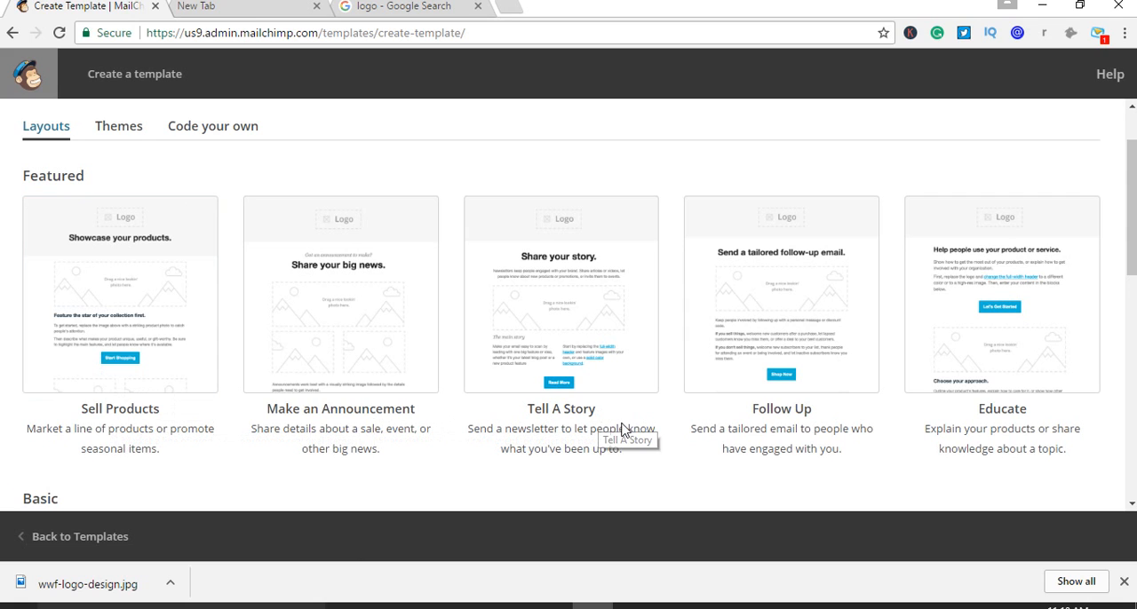
scroll(1066, 355, down, 1)
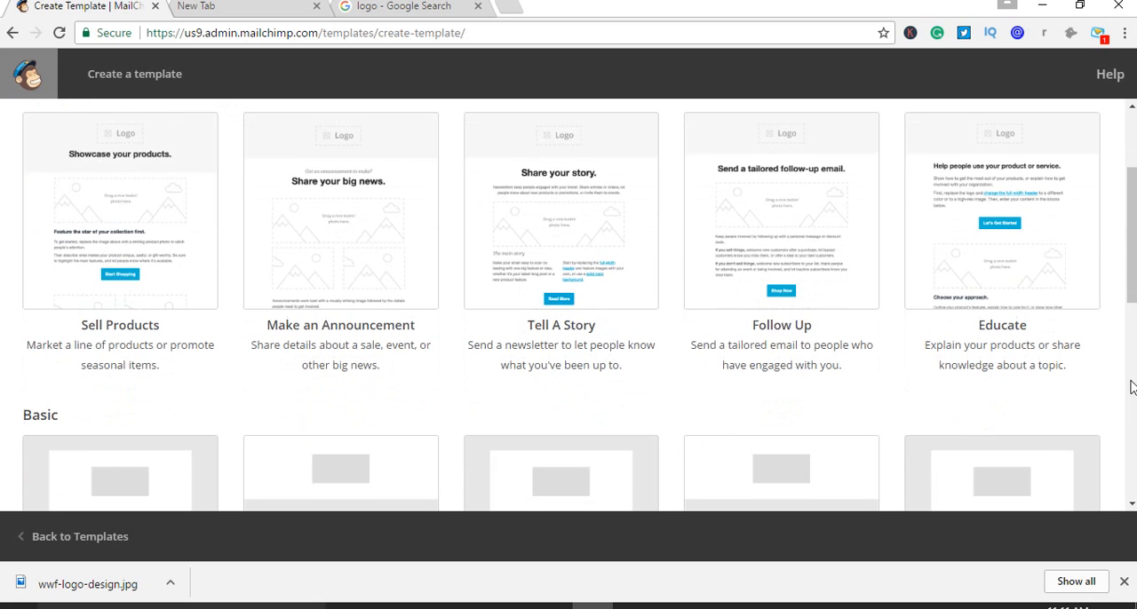
scroll(1057, 320, up, 1)
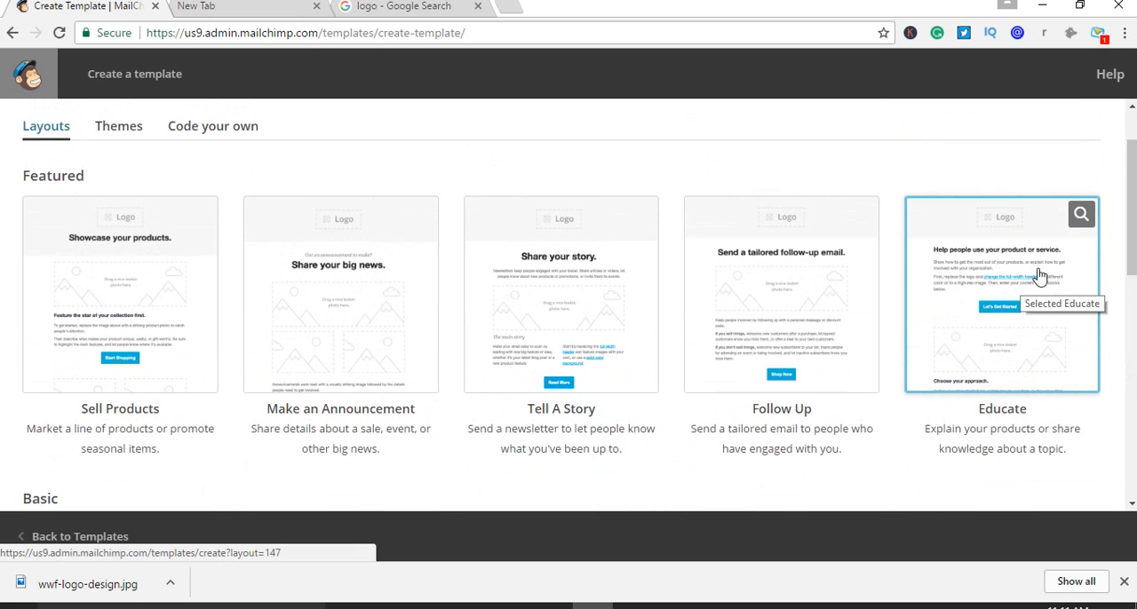
scroll(802, 287, down, 2)
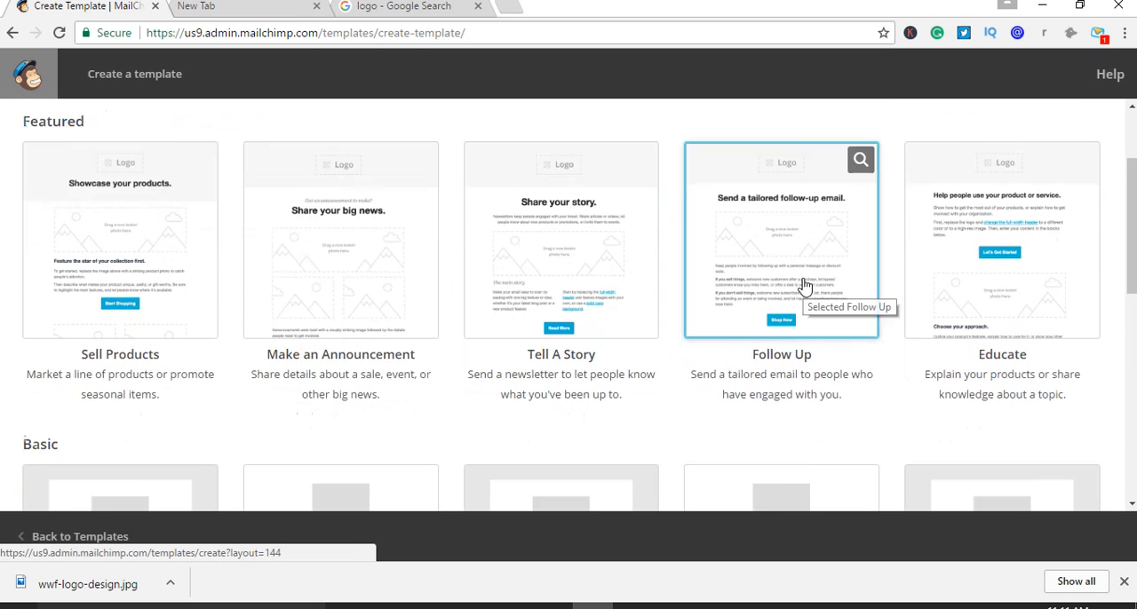
scroll(804, 347, down, 3)
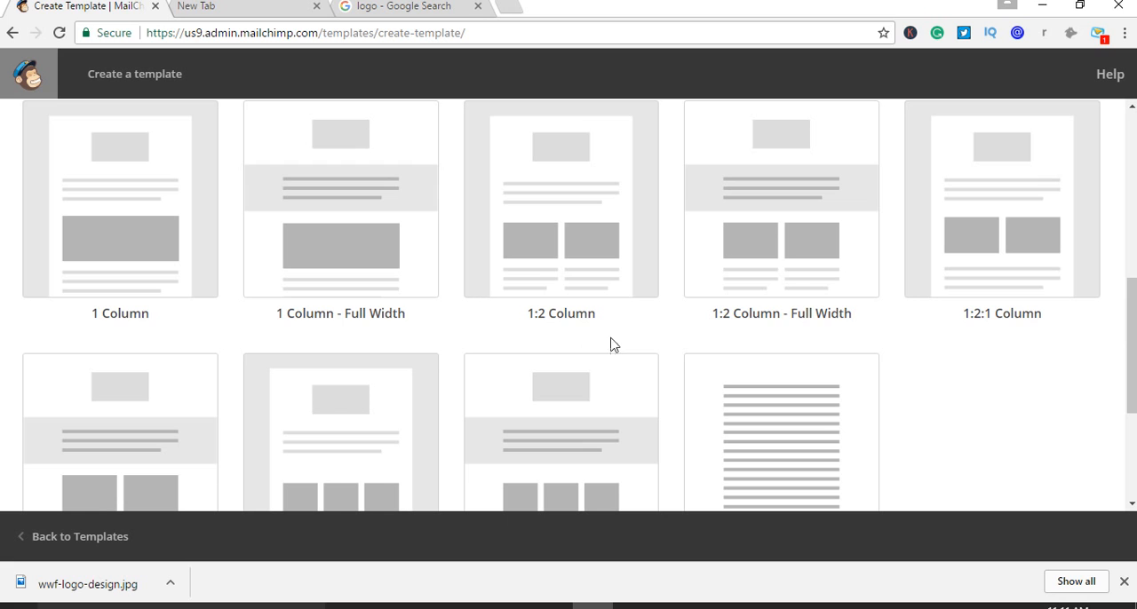
scroll(860, 326, down, 3)
scroll(528, 439, up, 1)
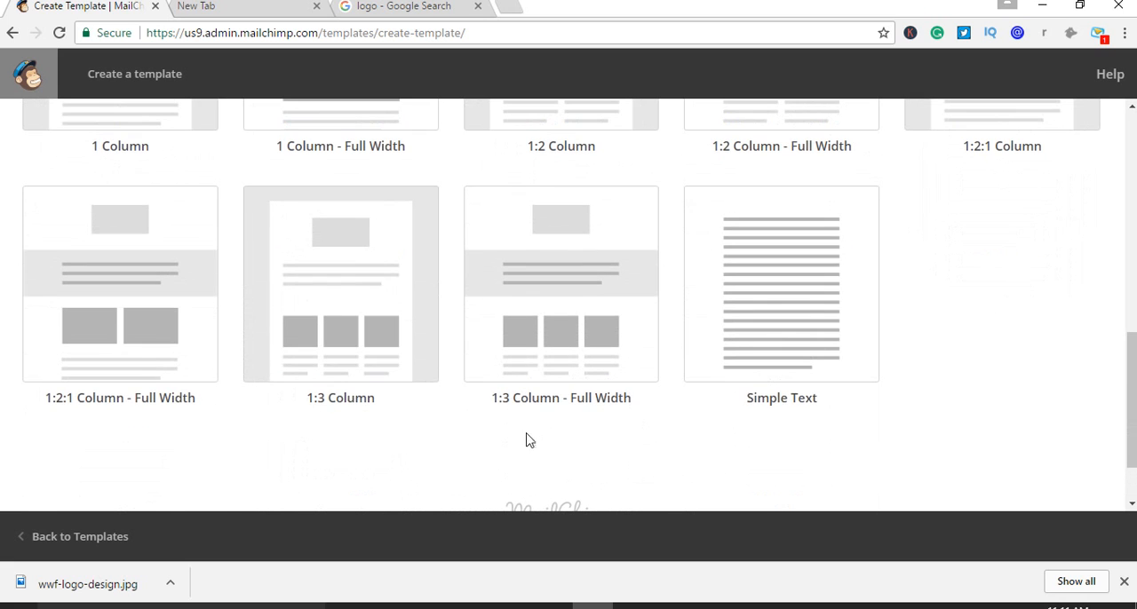
scroll(533, 418, up, 1)
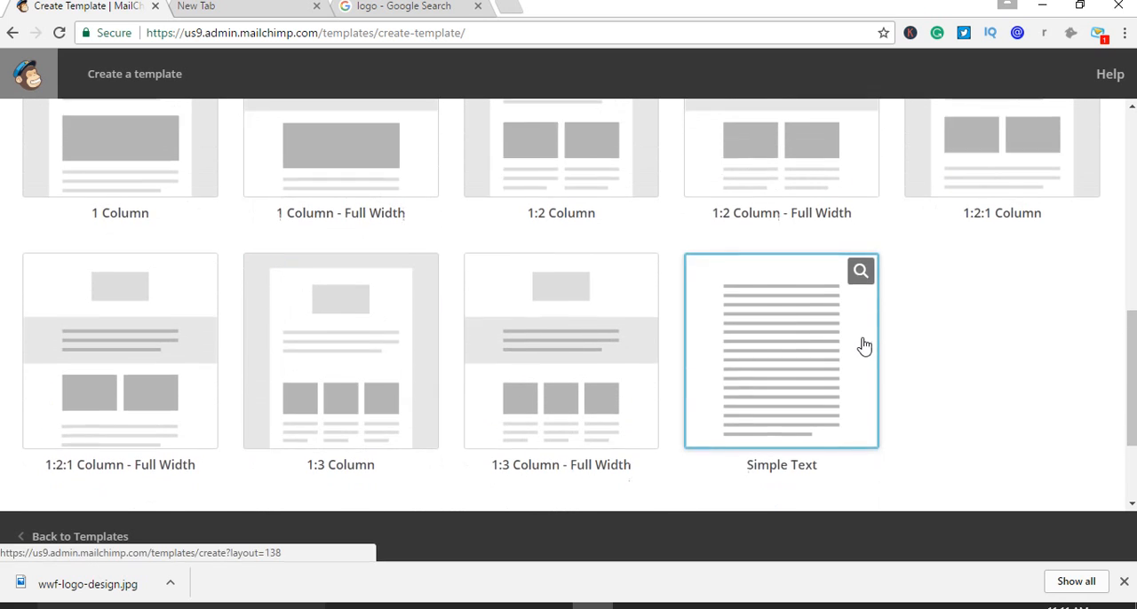
scroll(863, 347, down, 2)
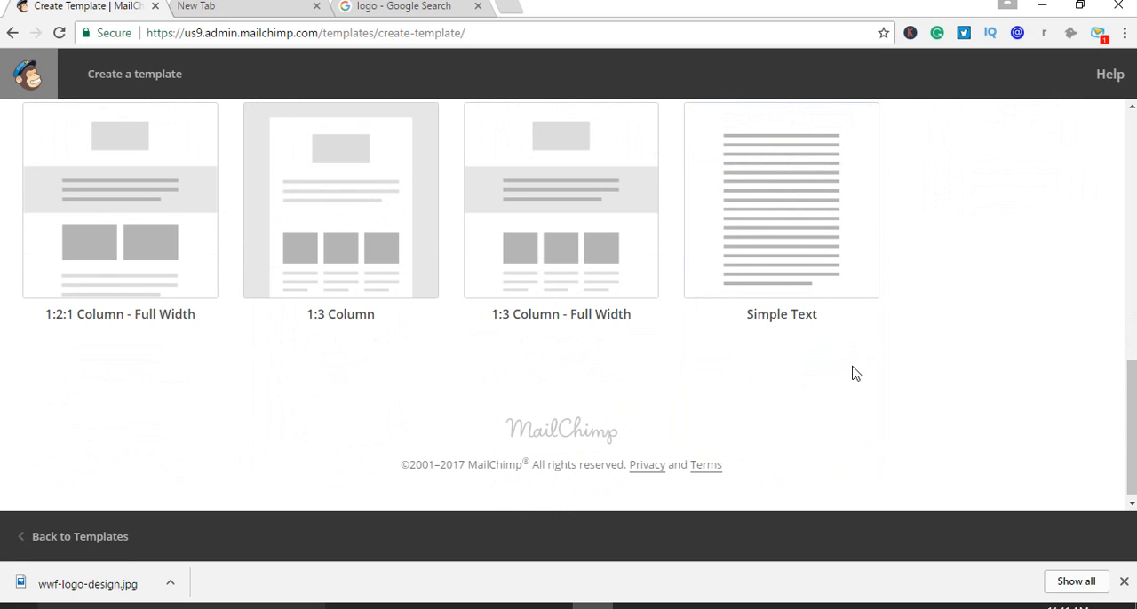
Create the new template from the featured Sell Products layout
scroll(851, 378, up, 6)
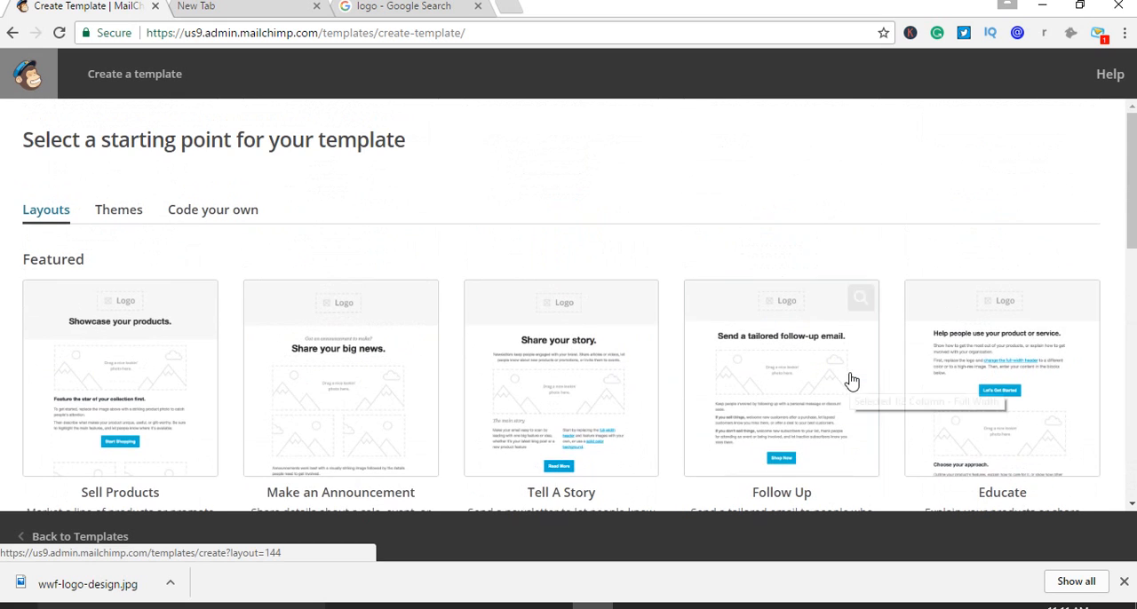
scroll(847, 375, down, 1)
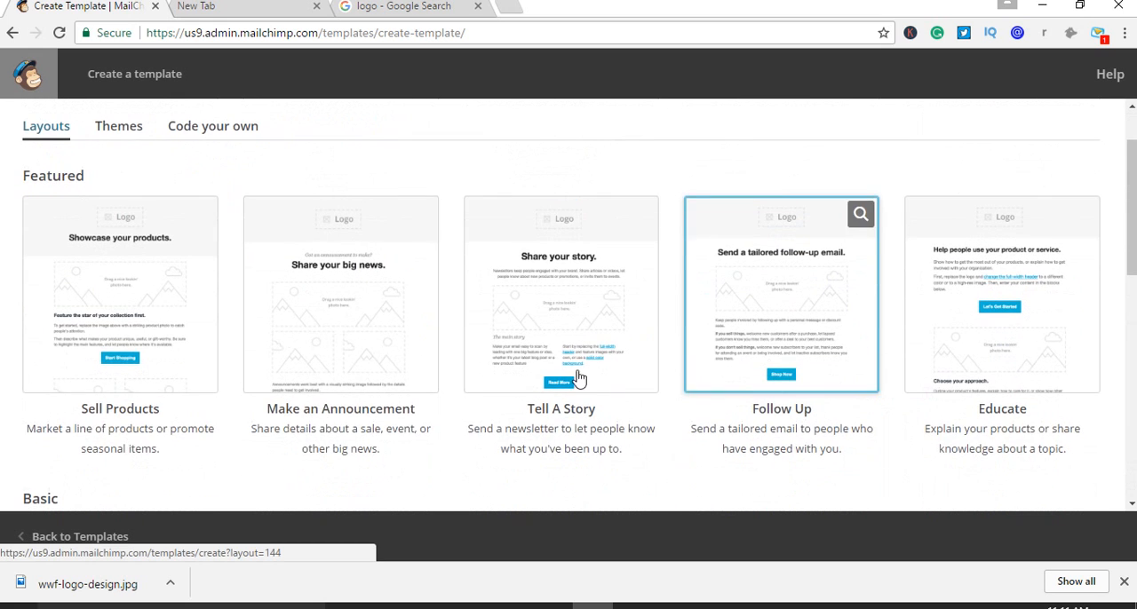
click(127, 284)
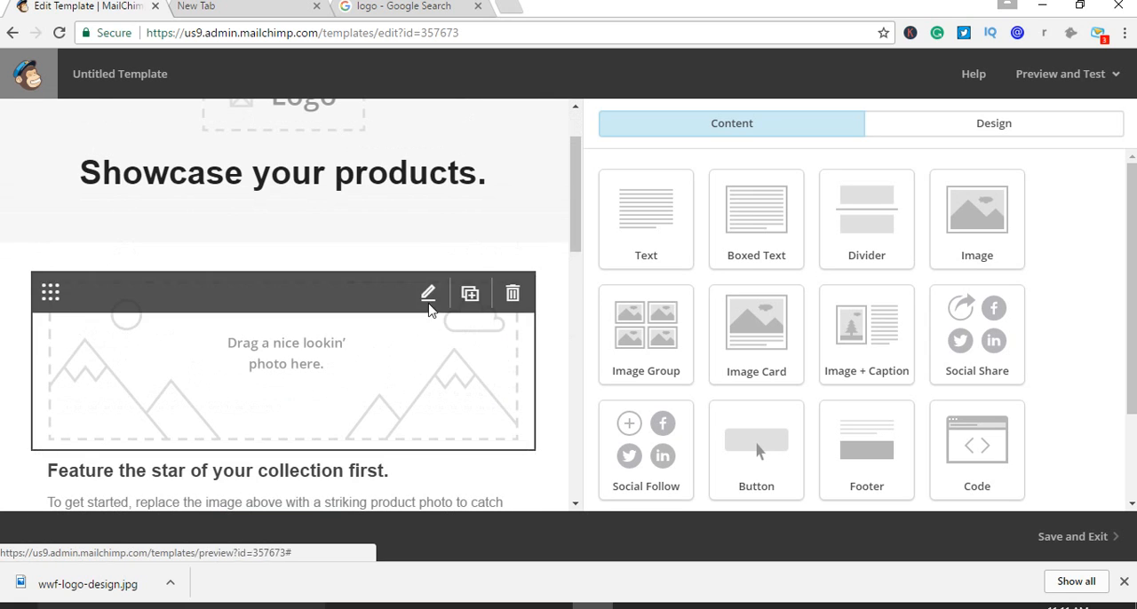
Replace the logo placeholder above the "Showcase your products." heading with the panda image wwf-logo-design.jpg
scroll(426, 249, up, 1)
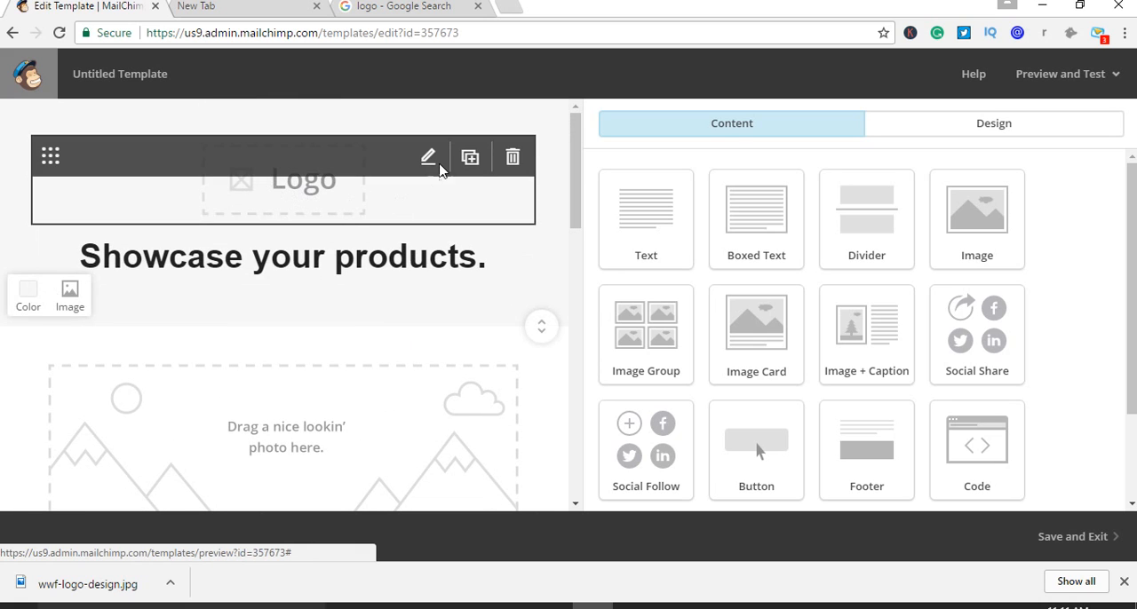
click(428, 158)
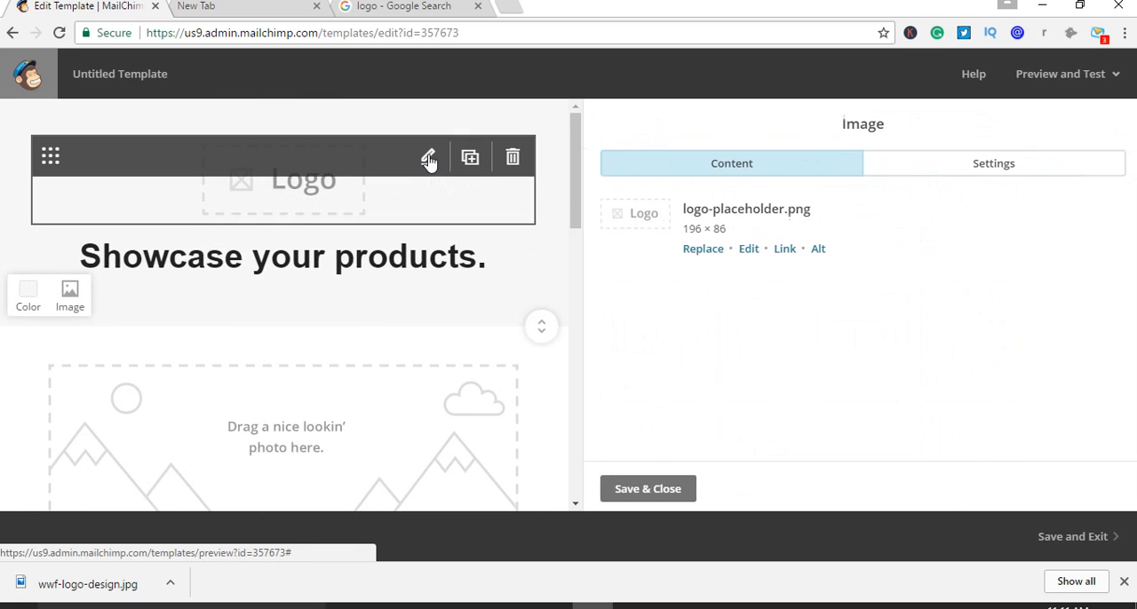
click(702, 252)
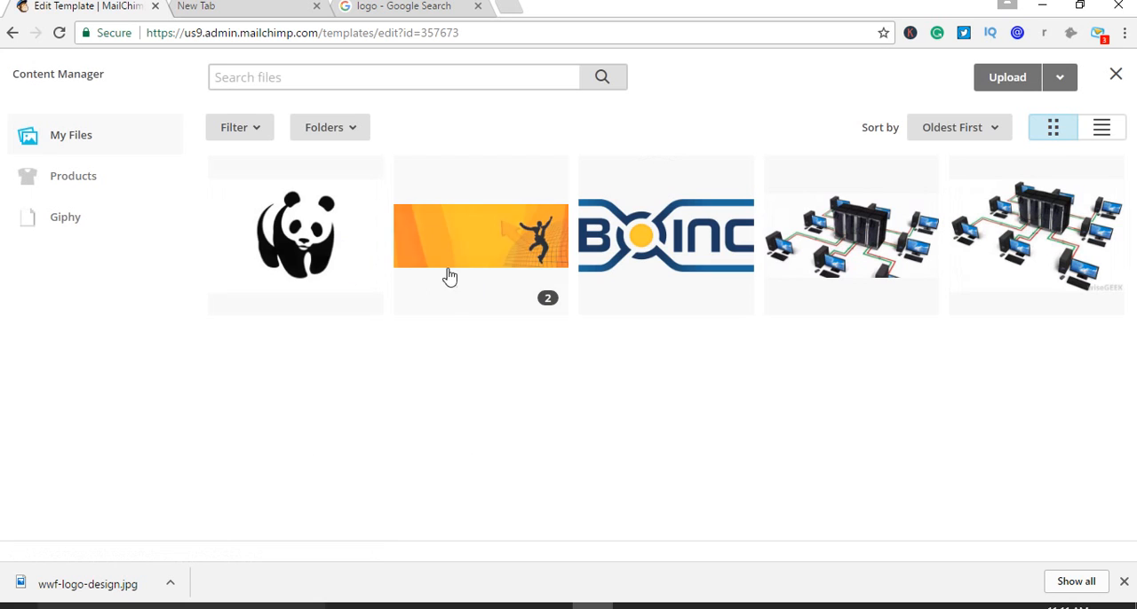
click(325, 262)
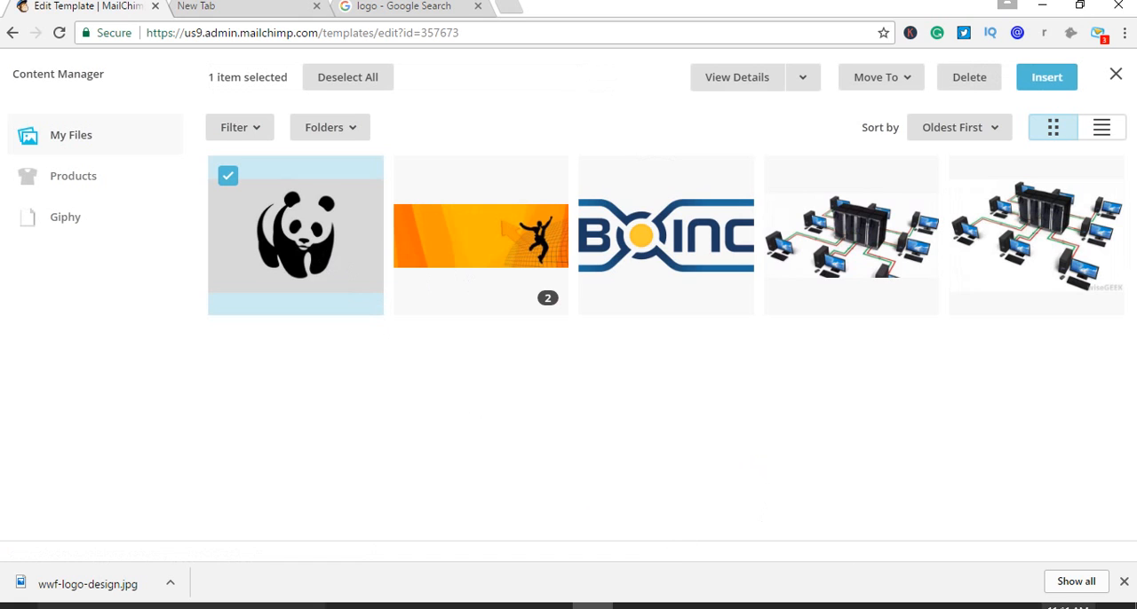
click(1044, 78)
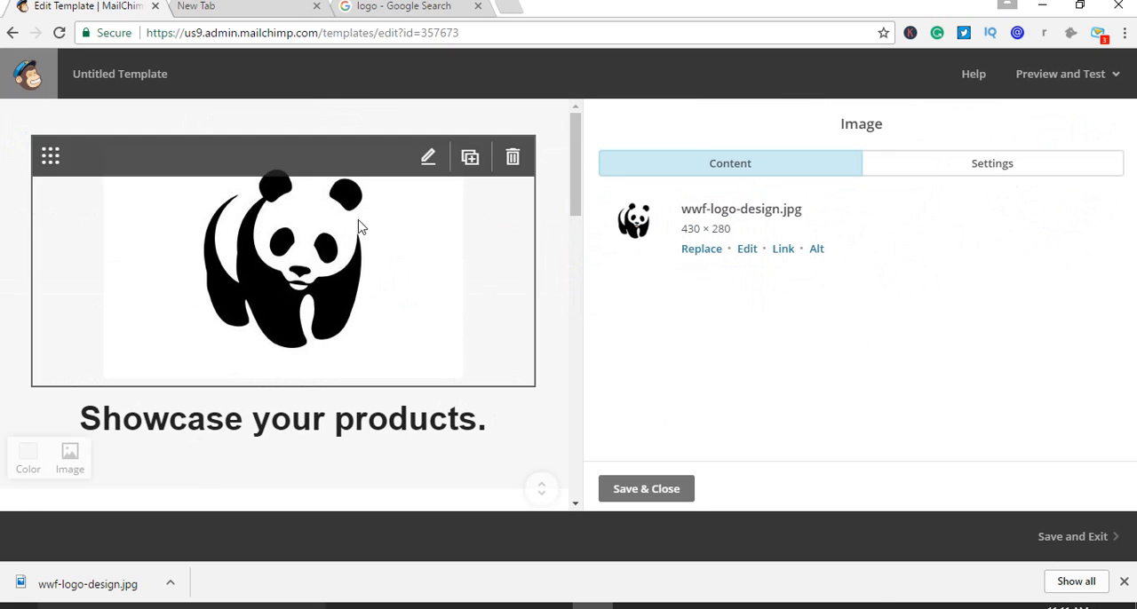
Resize the panda logo above the "Showcase your products." heading to a height of 80 with proportions locked, and save the image block
click(747, 249)
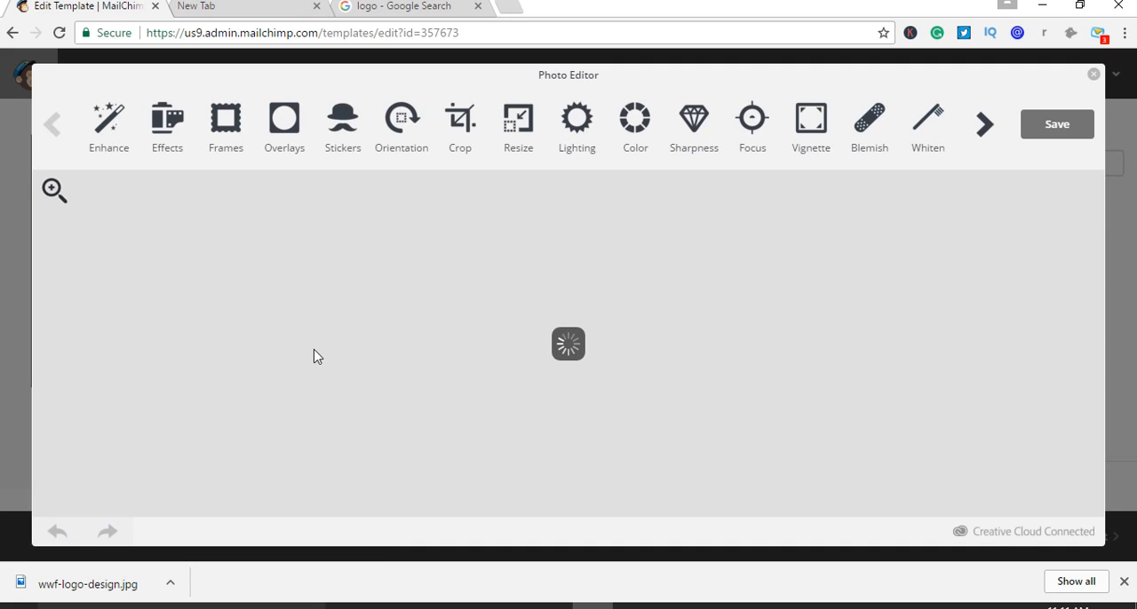
click(518, 133)
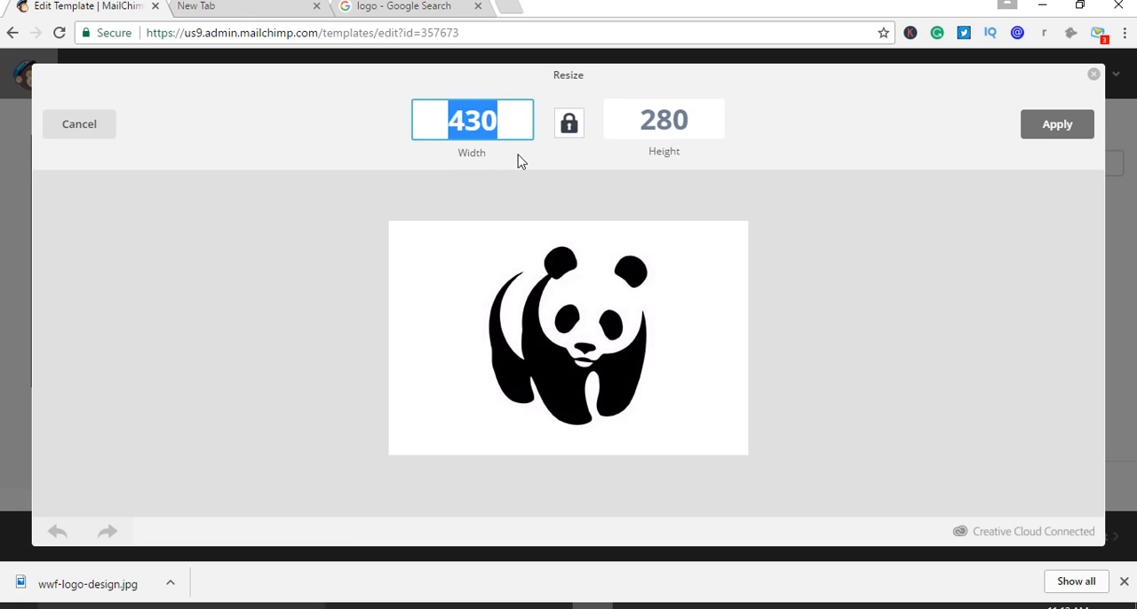
click(660, 123)
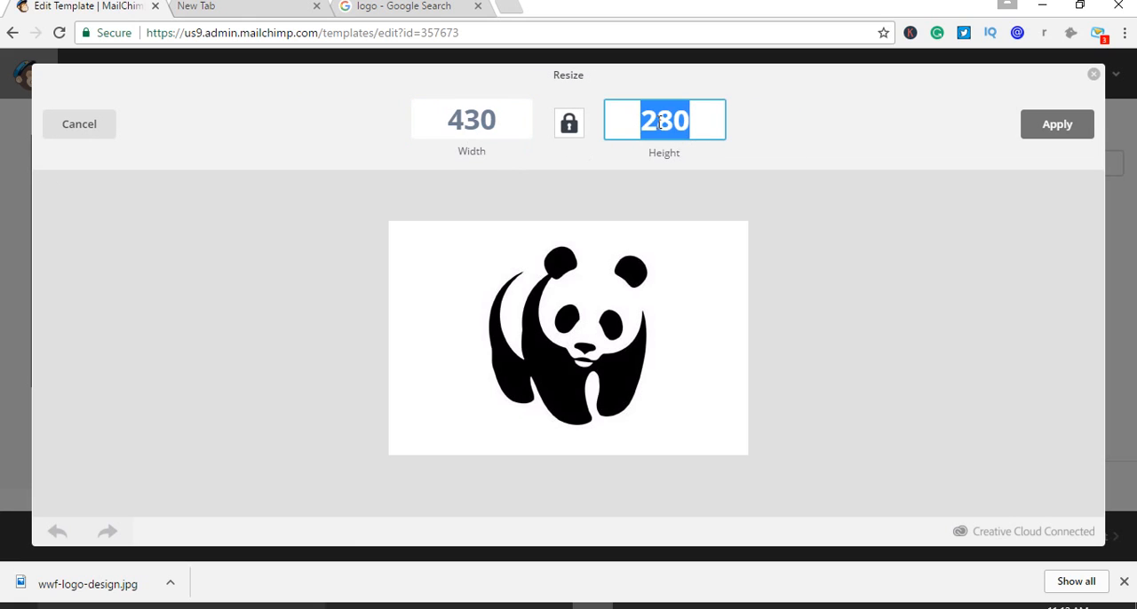
key(BackSpace)
text(80)
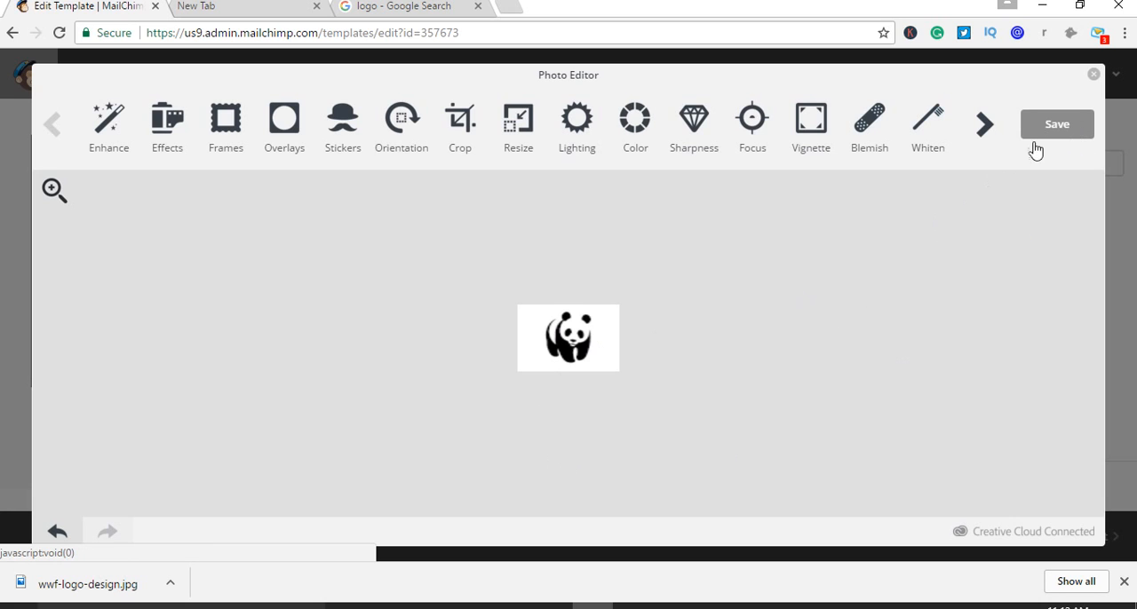
click(1061, 134)
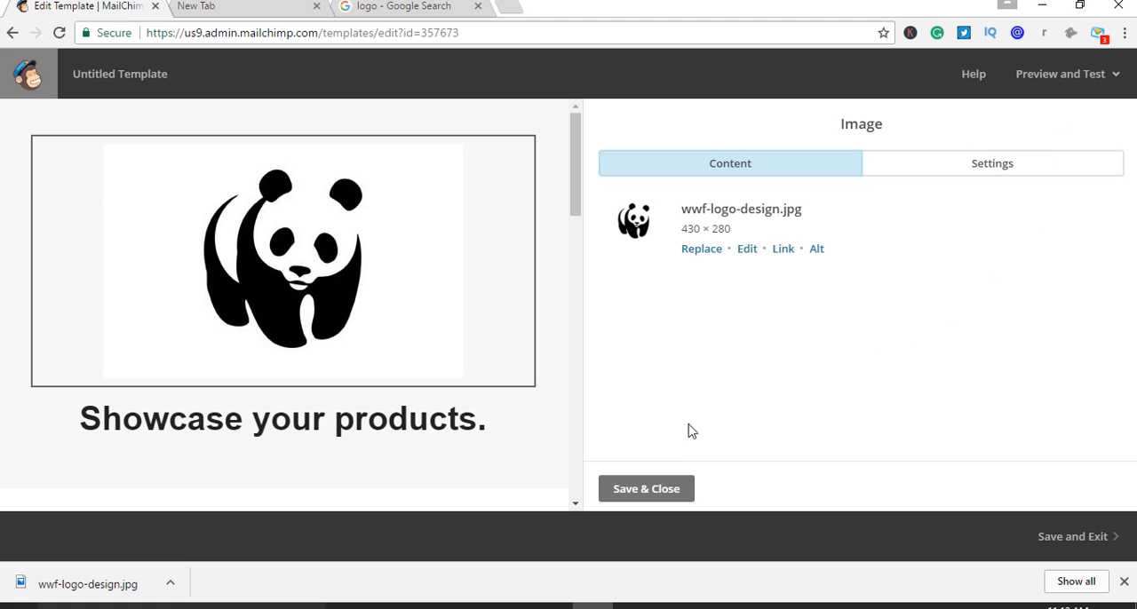
click(668, 490)
scroll(383, 321, down, 3)
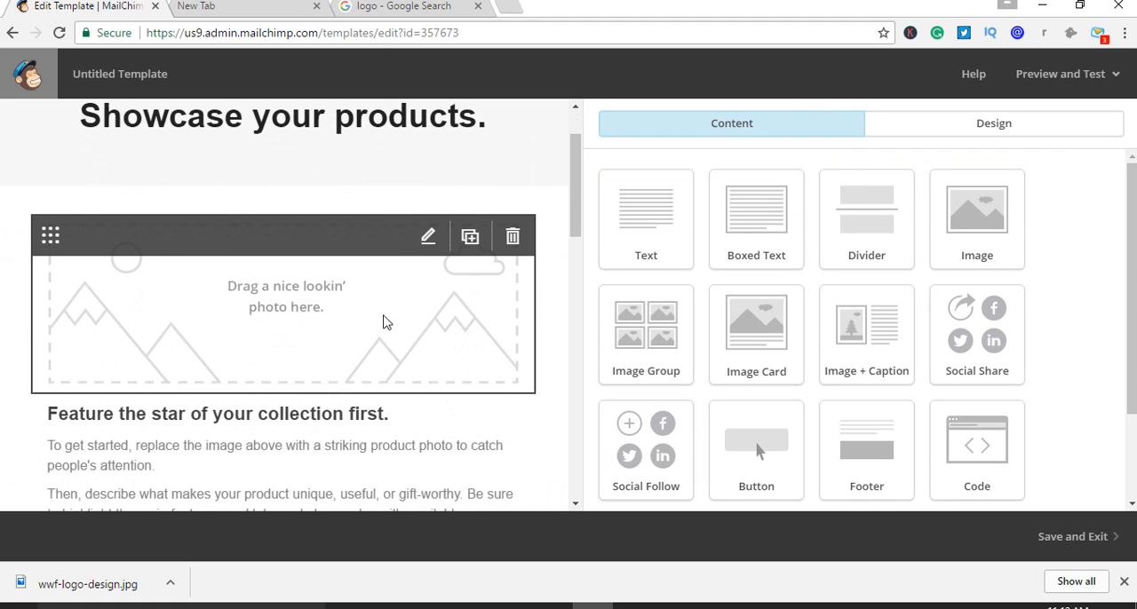
scroll(384, 322, up, 2)
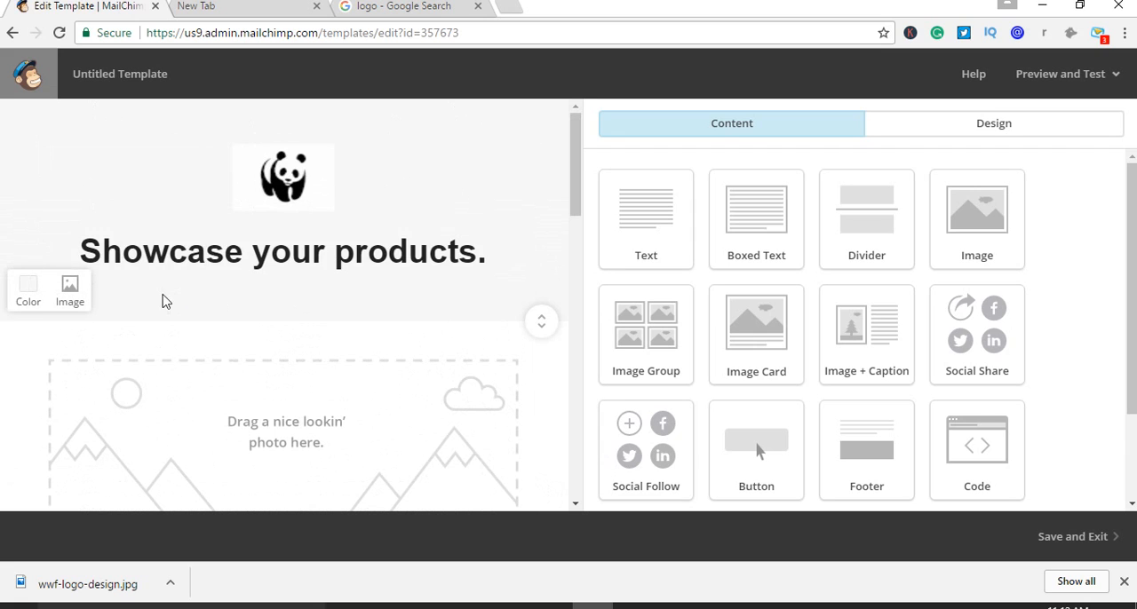
Try dark red #802626, near-black #201e1e and blue #4caad8 as the background color of the section containing the logo and heading
mouse_move(154, 276)
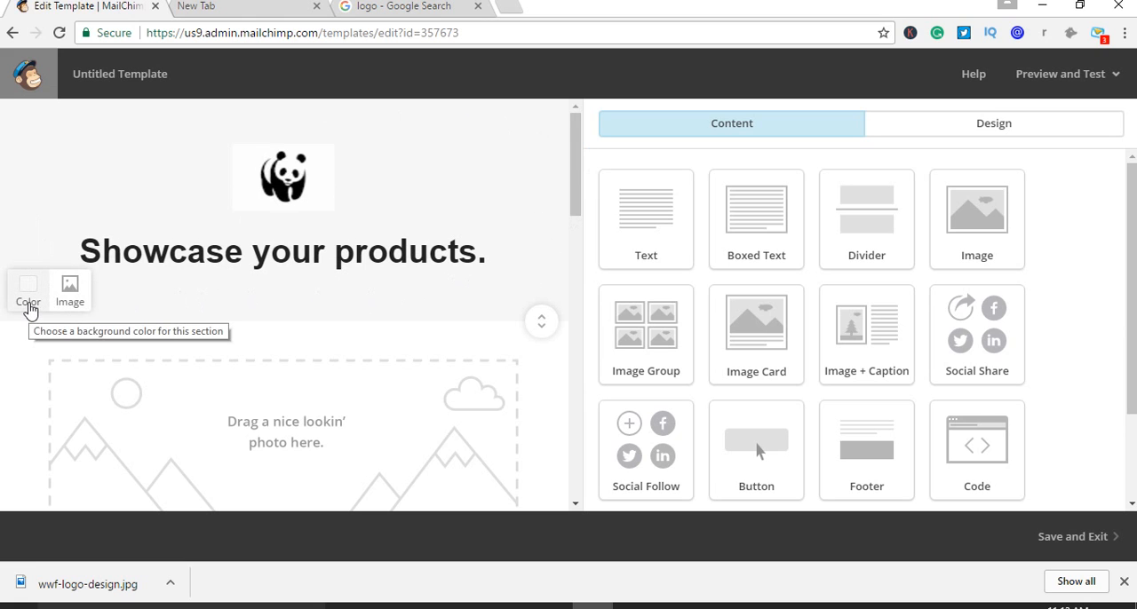
click(28, 307)
mouse_move(56, 368)
mouse_down()
mouse_move(99, 348)
mouse_move(79, 418)
mouse_move(35, 421)
mouse_move(105, 388)
mouse_up()
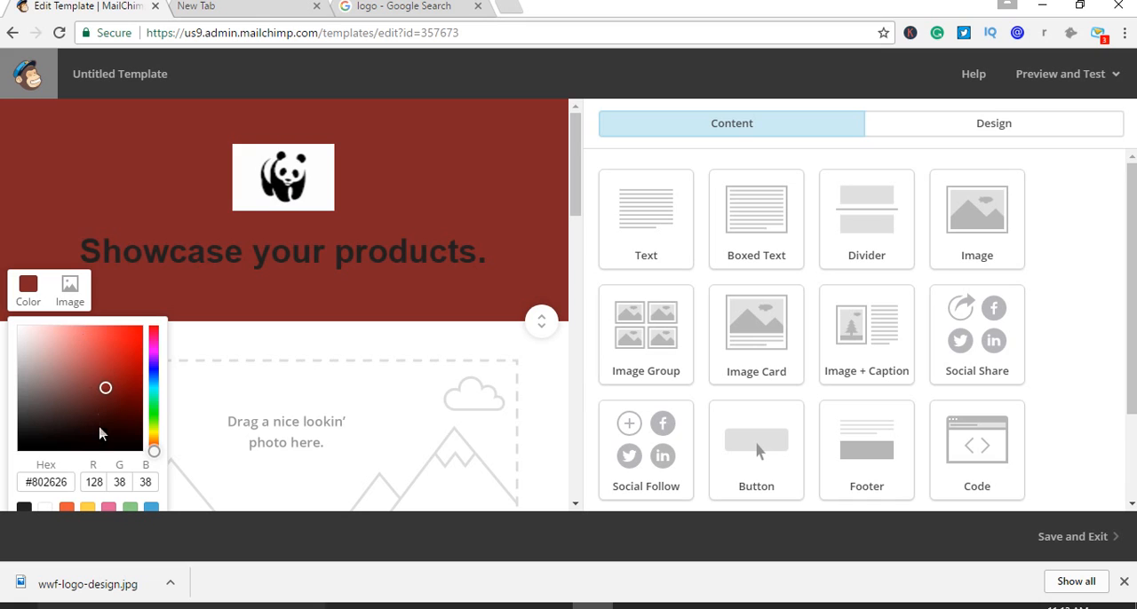
click(27, 435)
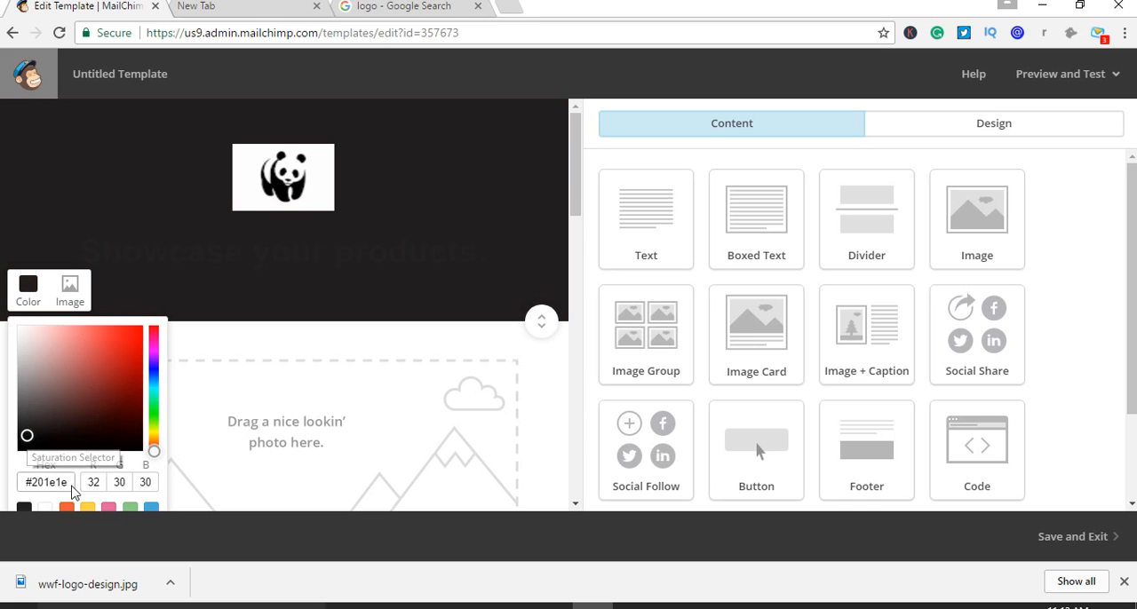
scroll(104, 494, down, 1)
click(151, 426)
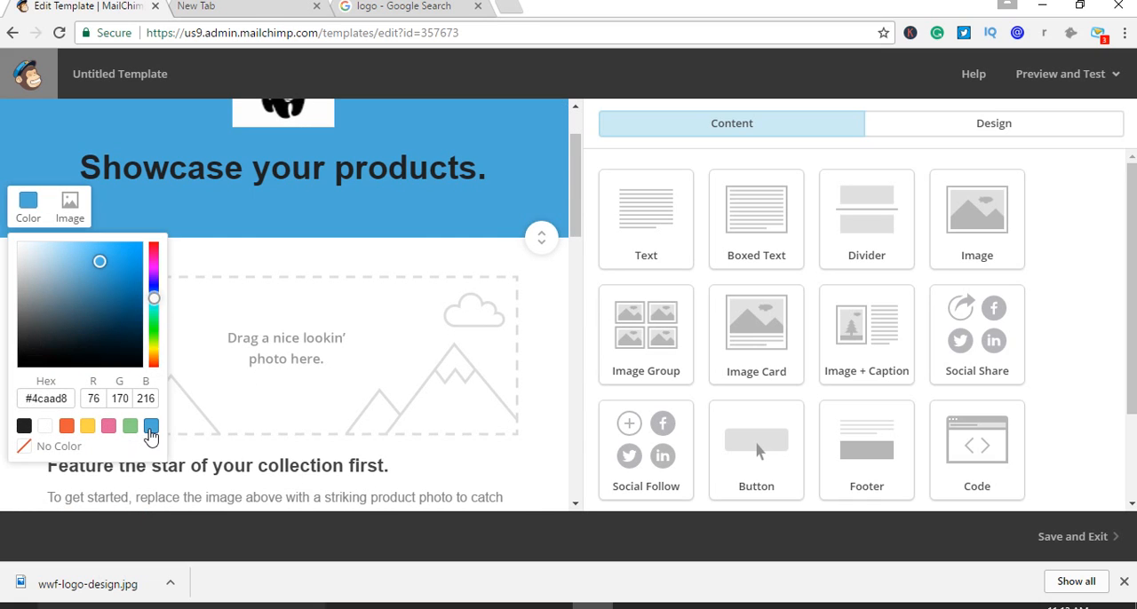
Try green #89d085, pink #e0629a, yellow, orange #ea5b3a and lilac #dba1d6 as the header section's background color
click(130, 427)
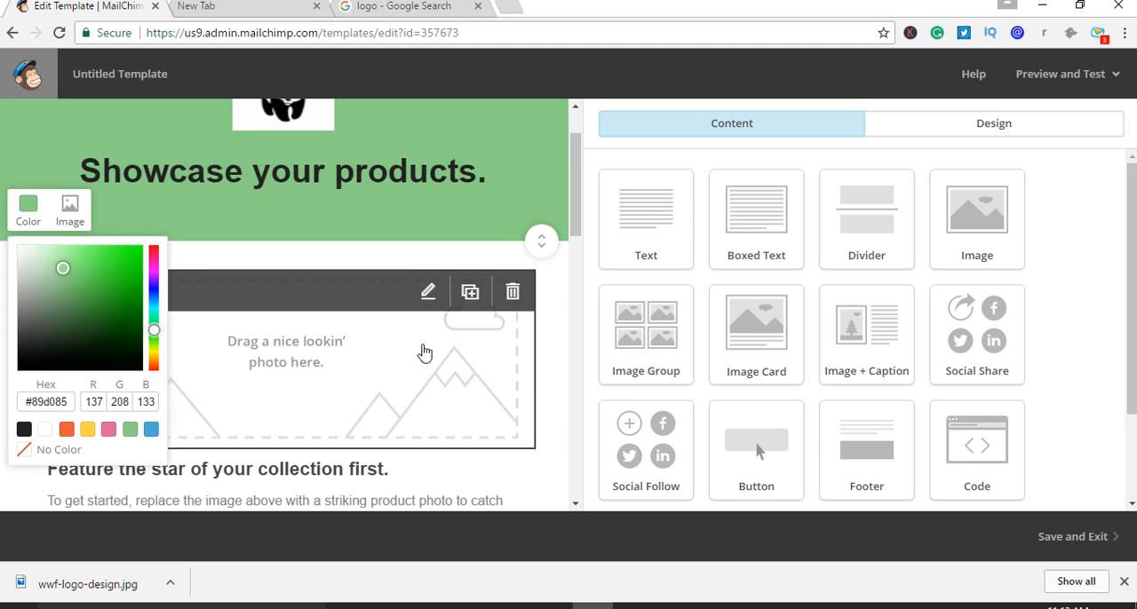
scroll(429, 349, up, 1)
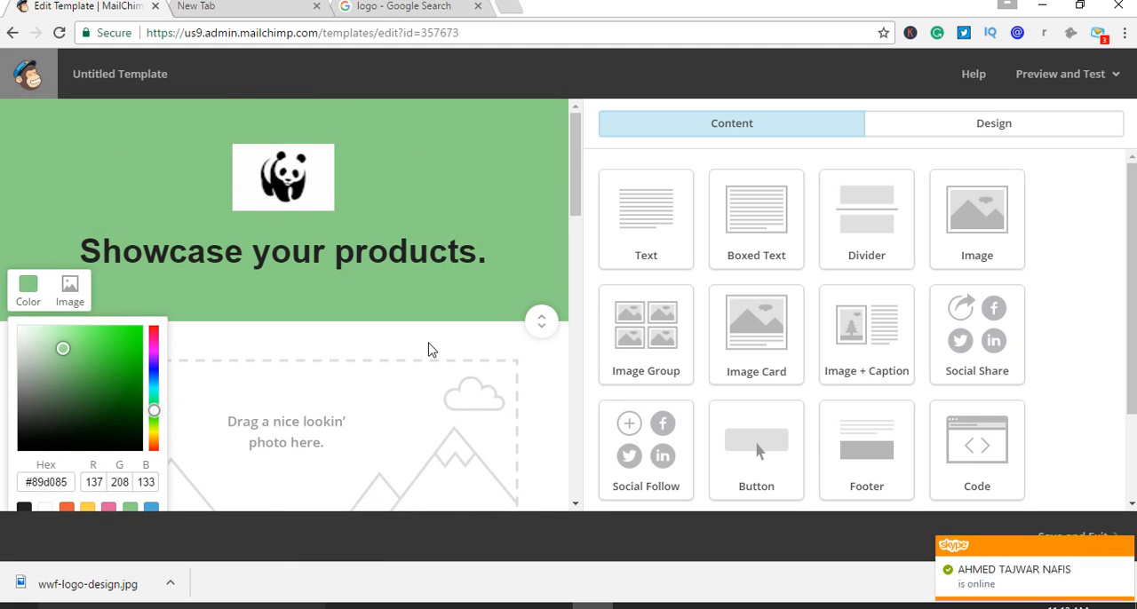
scroll(429, 349, down, 1)
click(107, 428)
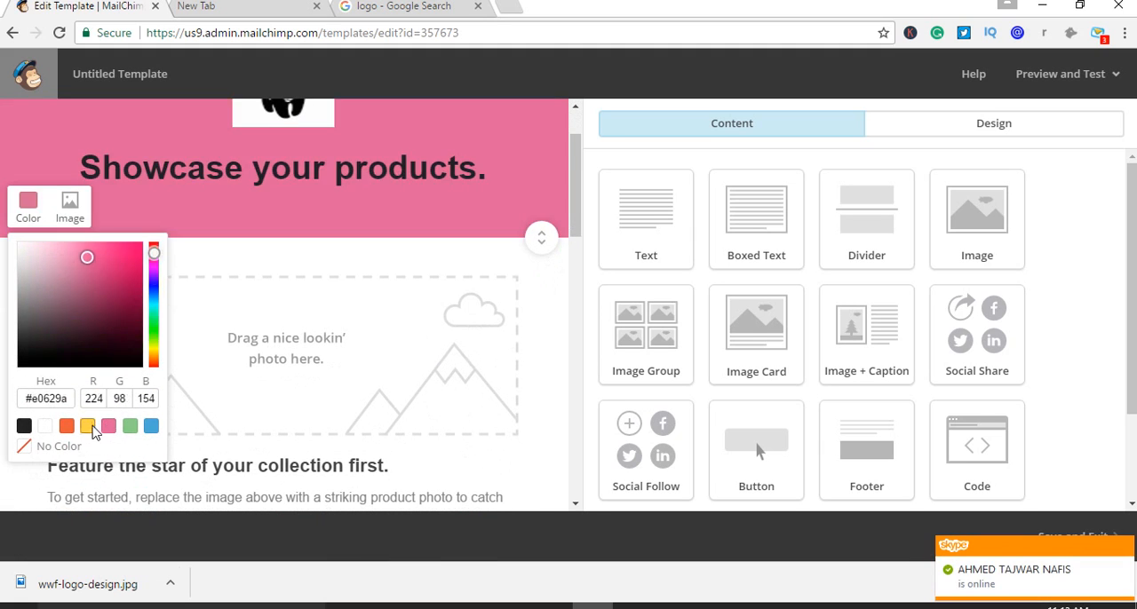
click(83, 428)
click(69, 429)
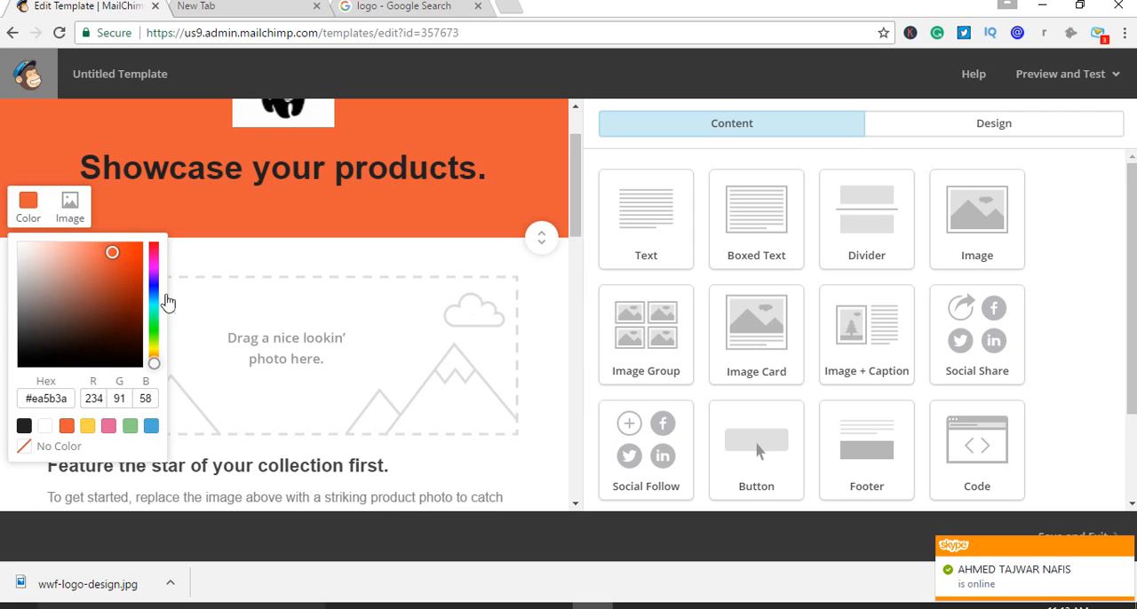
click(154, 266)
drag(114, 302, 50, 259)
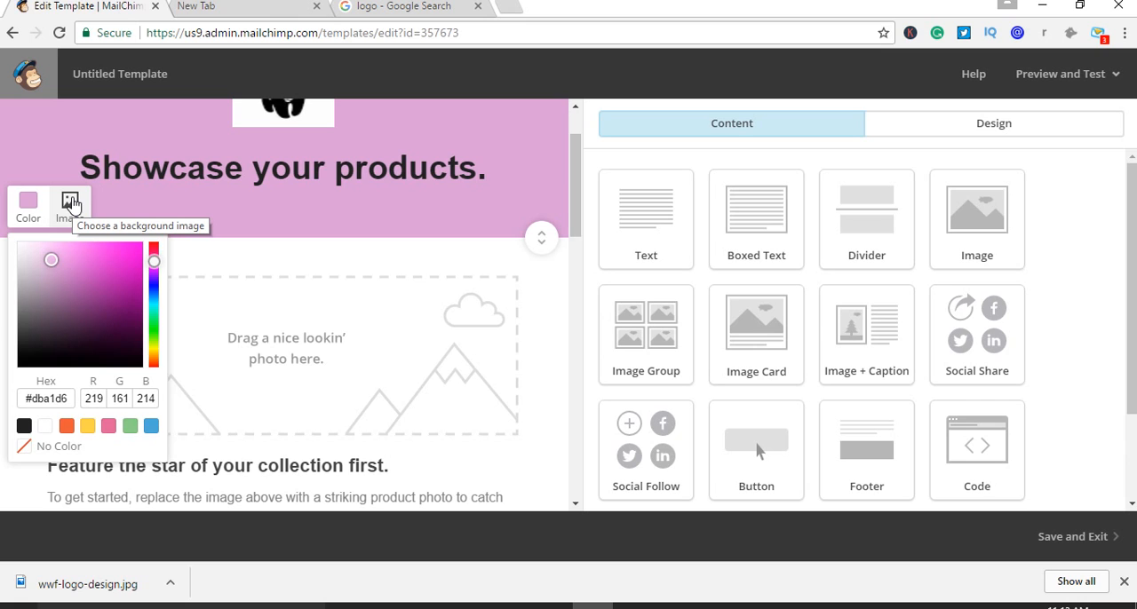
Set the header section's background to the preset blue #4caad8 and close the color picker
click(151, 428)
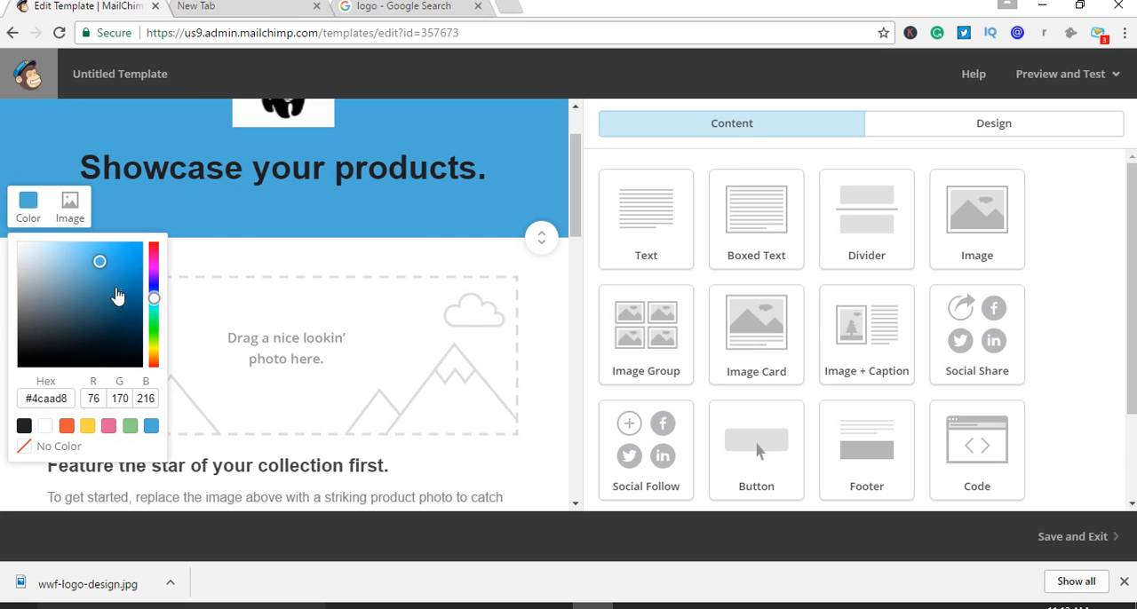
click(12, 391)
scroll(579, 366, up, 1)
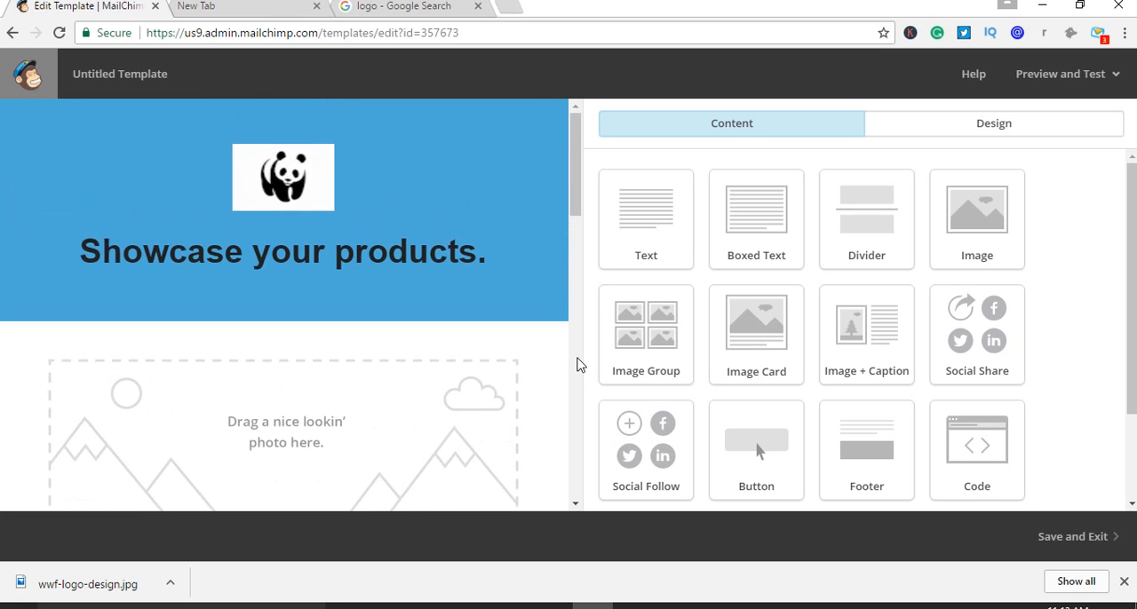
Replace the photo placeholder above "Feature the star of your collection first." with boinc_logo.png from the uploaded files
scroll(570, 327, down, 2)
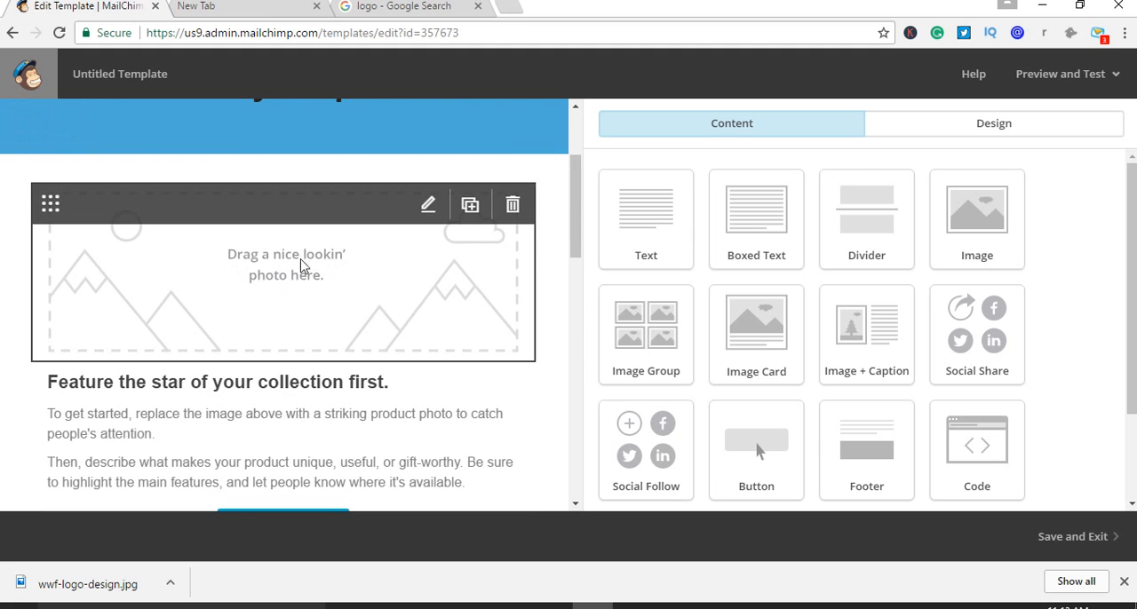
click(429, 215)
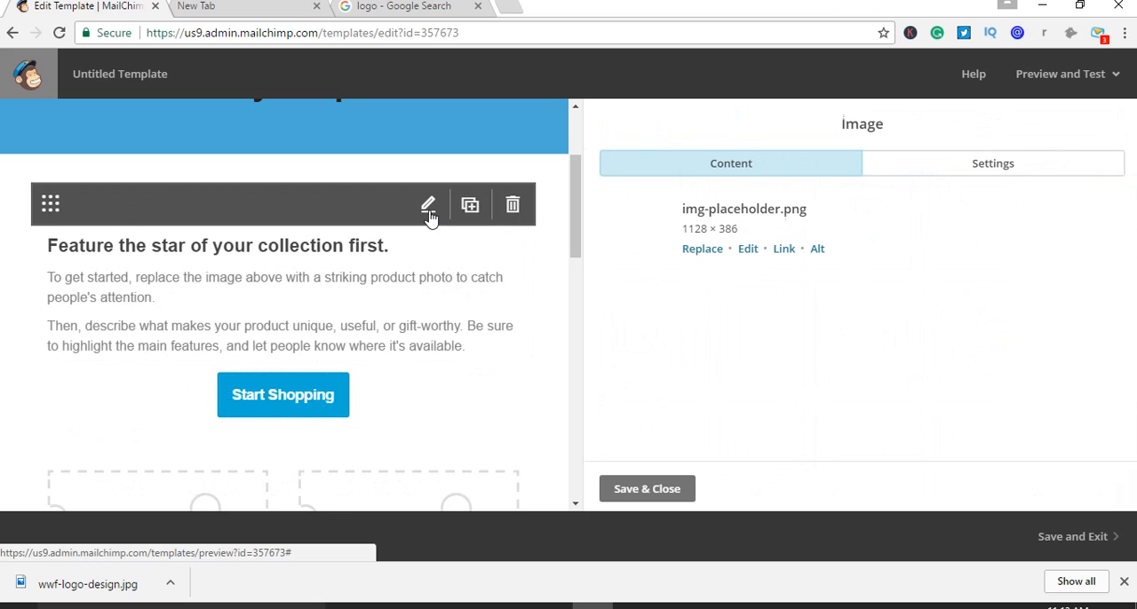
click(701, 251)
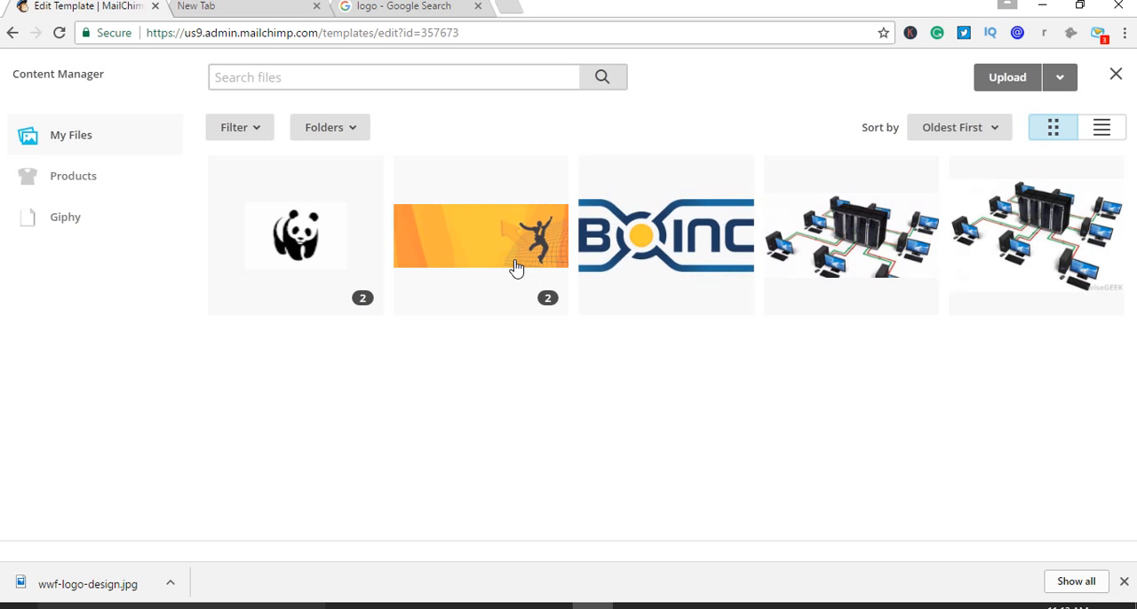
click(655, 293)
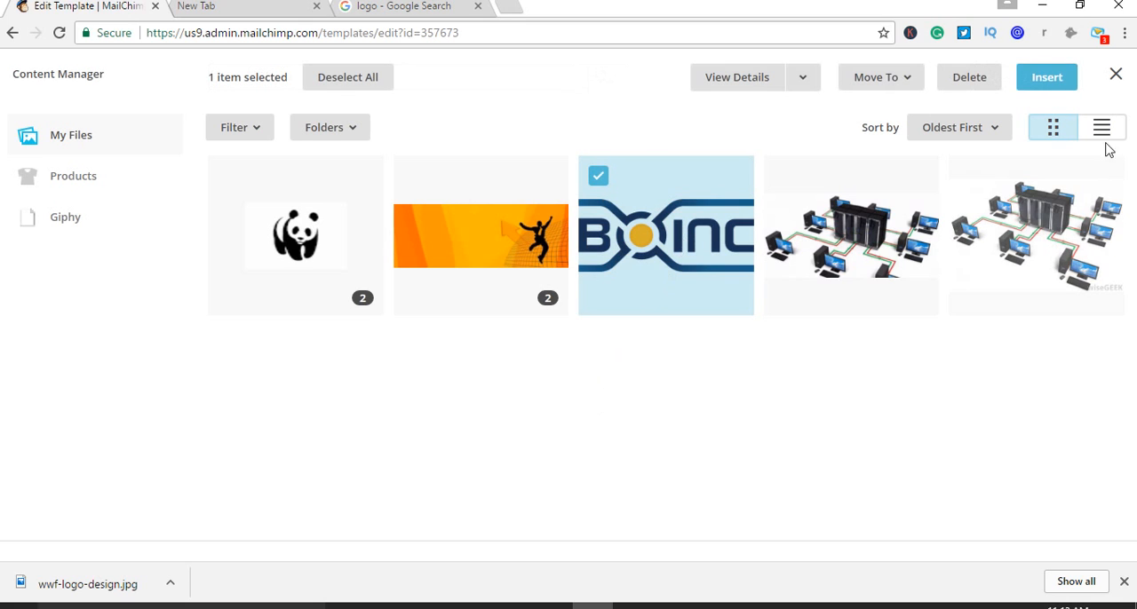
click(1048, 80)
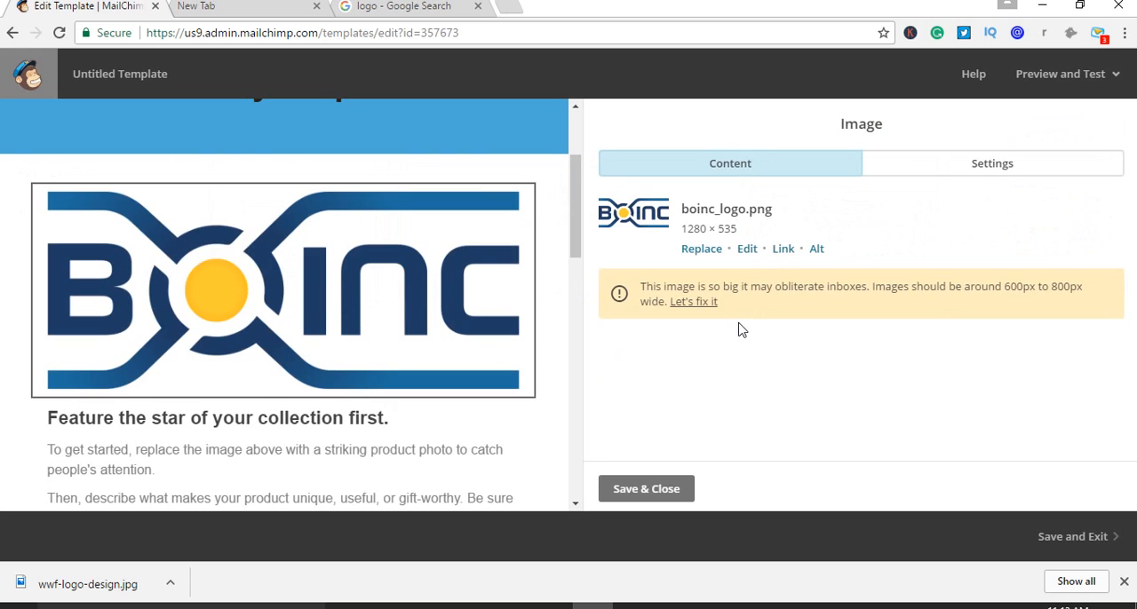
scroll(538, 347, up, 2)
scroll(548, 337, down, 1)
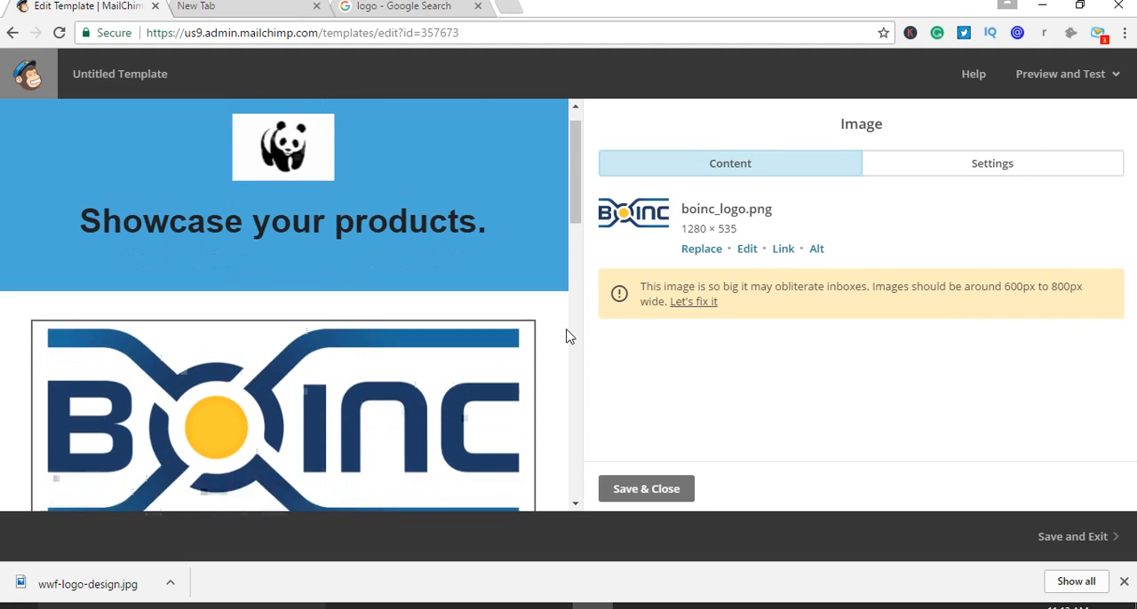
scroll(523, 332, down, 2)
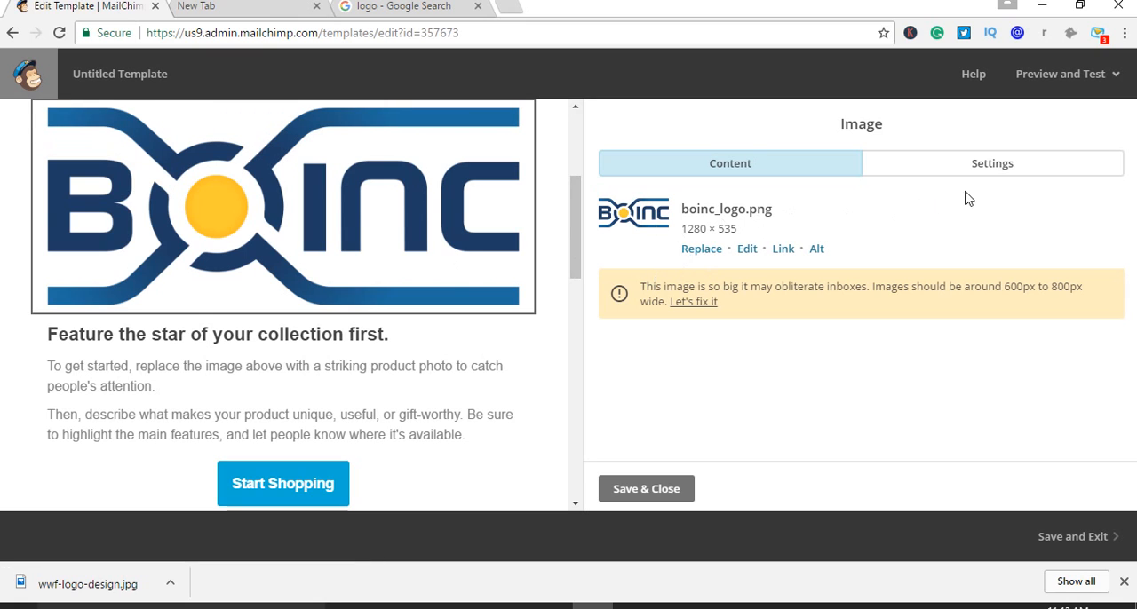
Try edge-to-edge margins and left alignment on the BOINC logo image, and restore center alignment without edge-to-edge margins
click(1002, 181)
scroll(853, 336, down, 1)
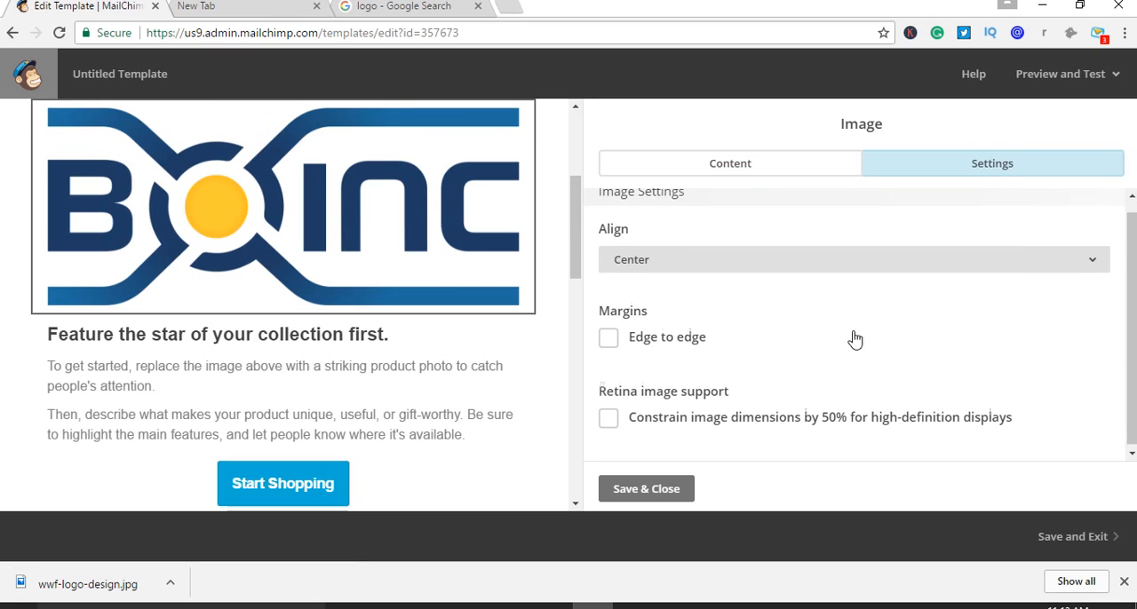
scroll(853, 328, up, 1)
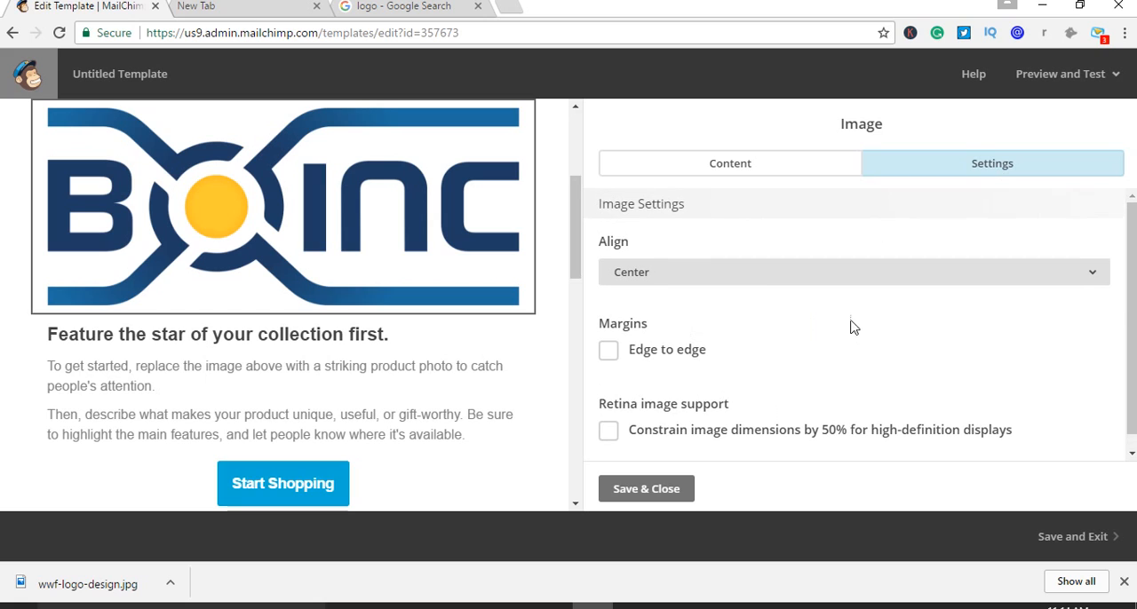
click(609, 352)
click(610, 352)
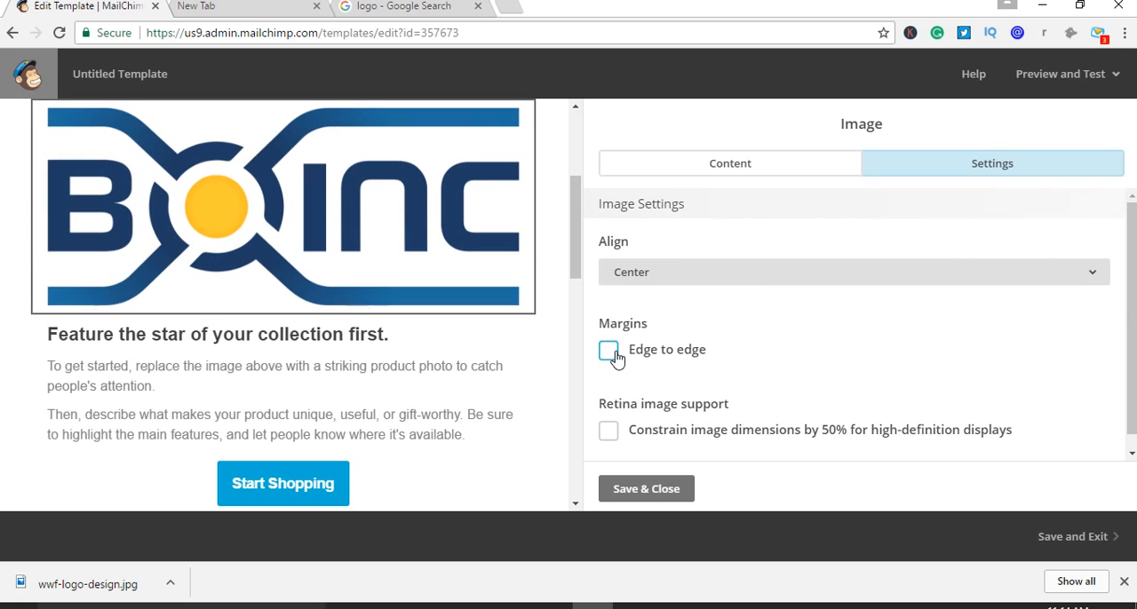
click(657, 282)
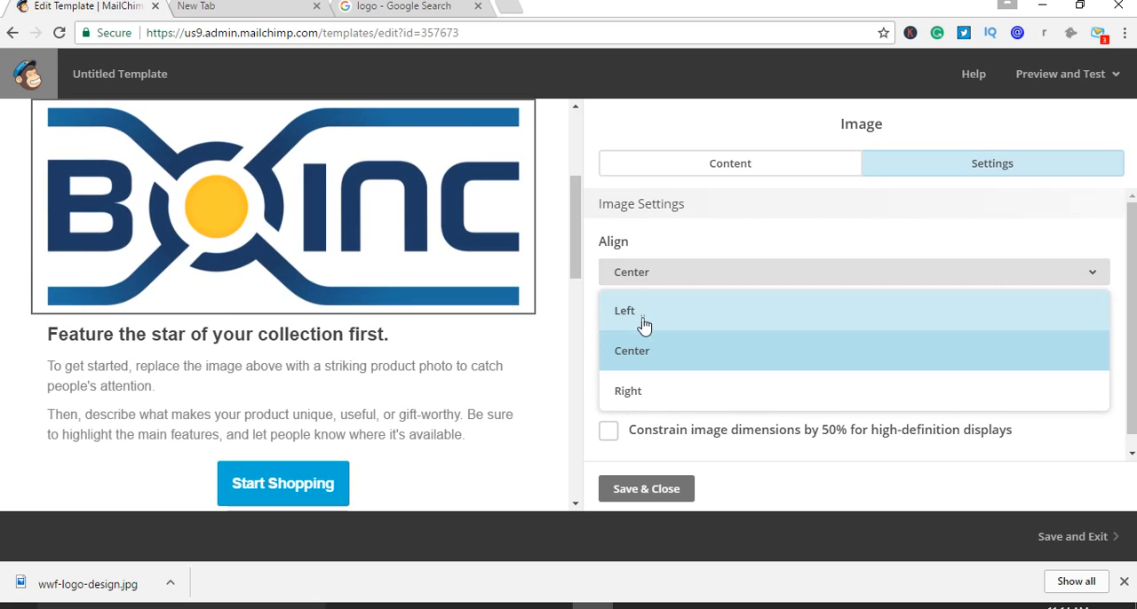
click(643, 324)
click(668, 279)
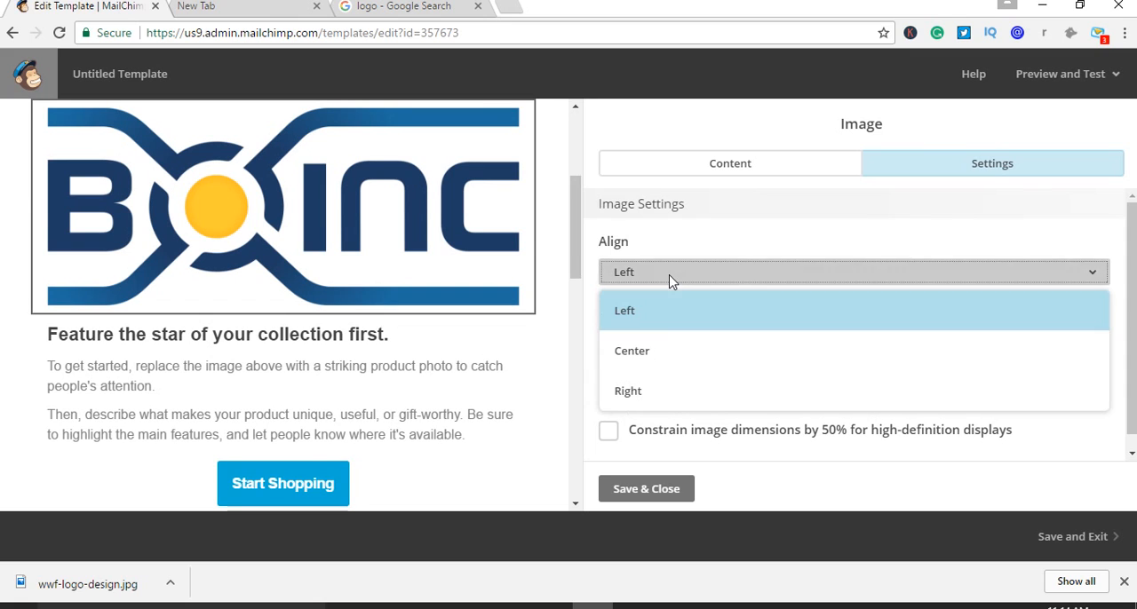
click(638, 351)
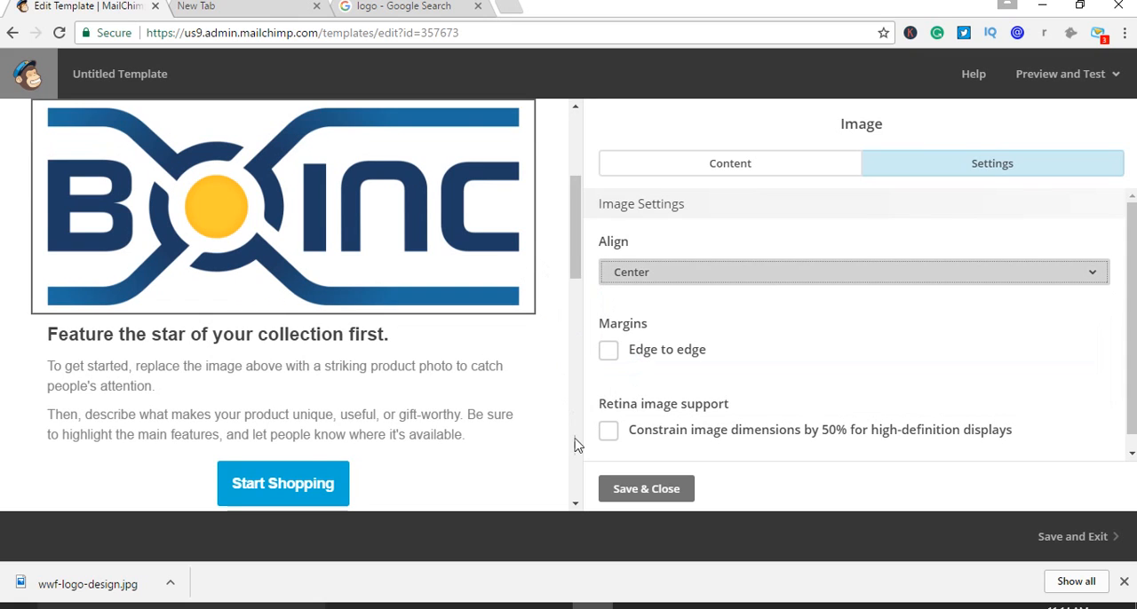
scroll(551, 395, up, 1)
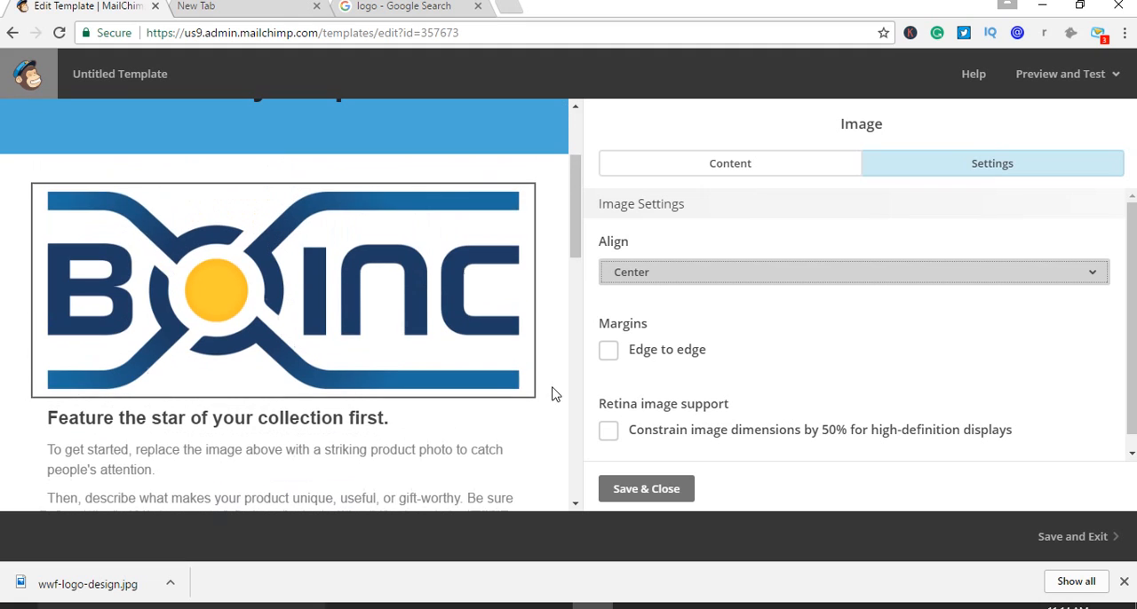
scroll(551, 391, down, 1)
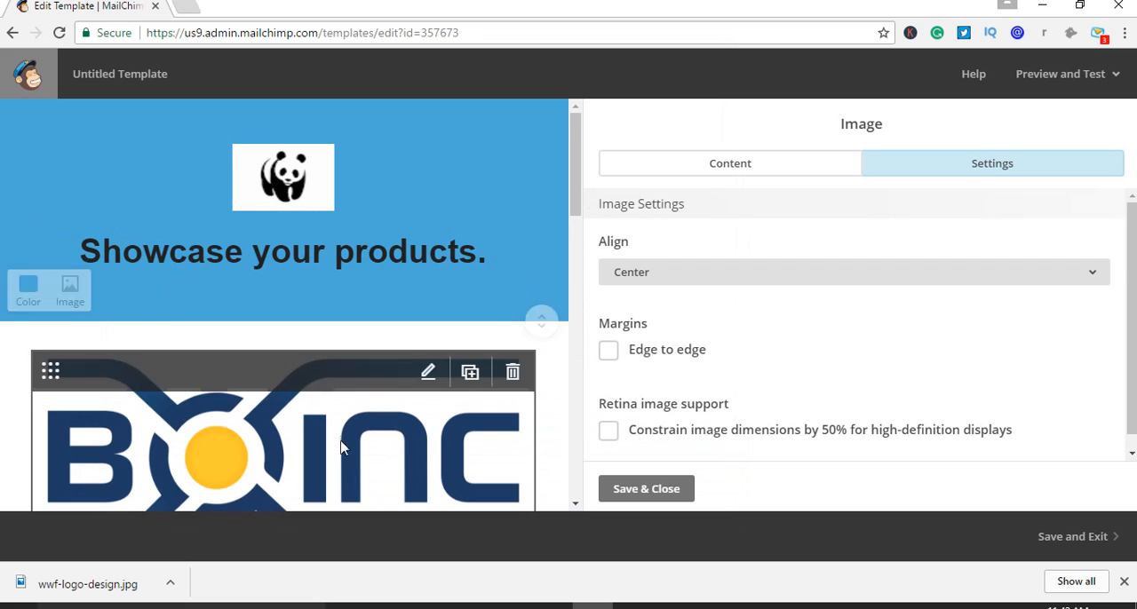
scroll(333, 434, down, 1)
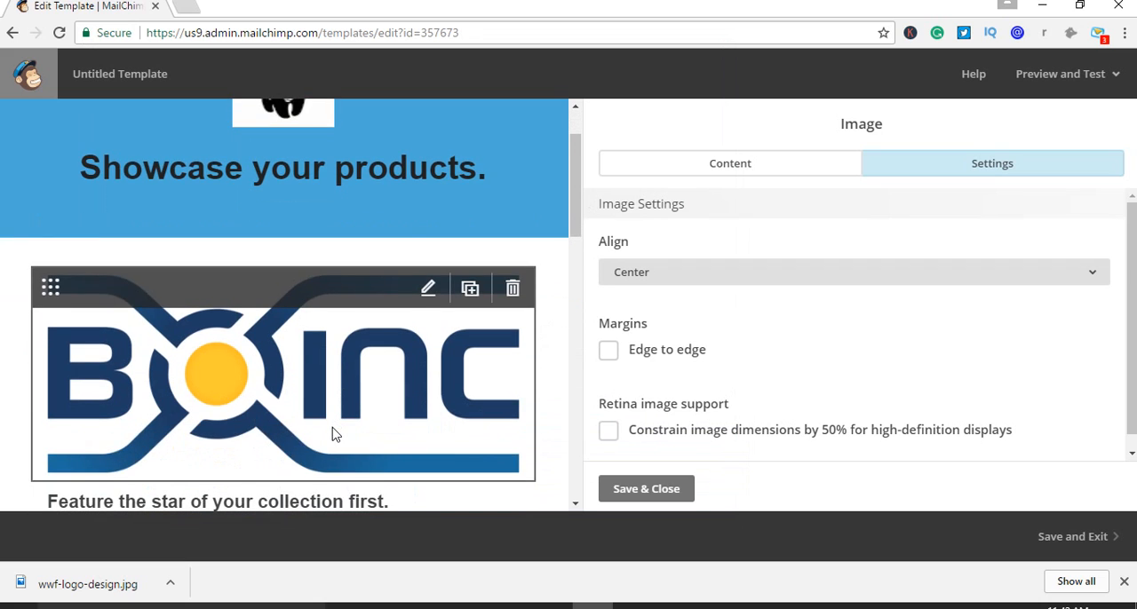
scroll(333, 433, down, 3)
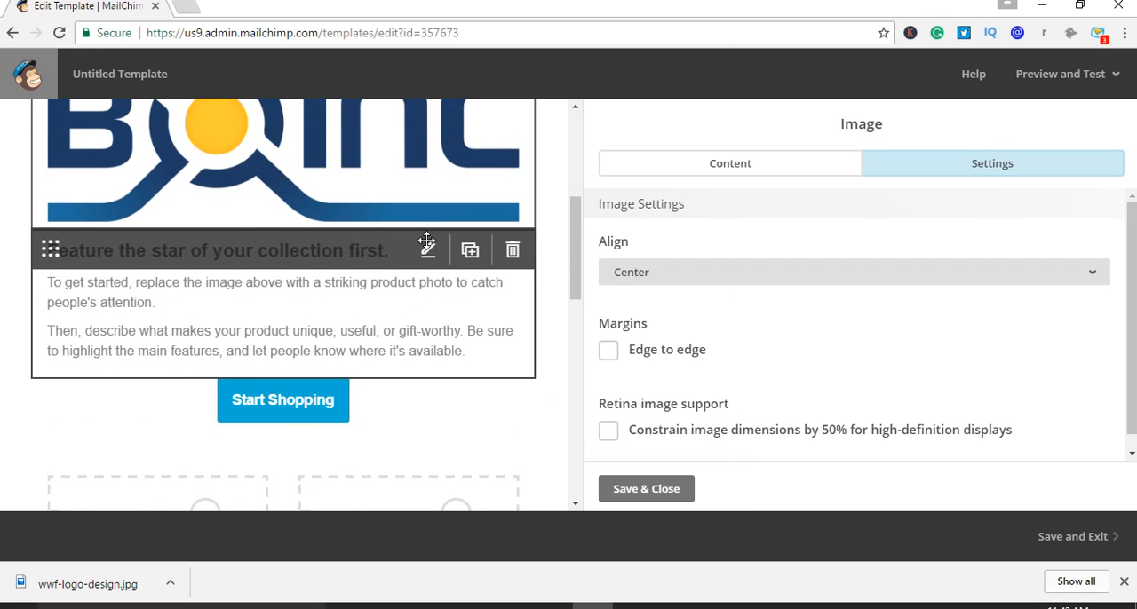
Try to open the "Feature the star of your collection first." text block for editing
click(427, 251)
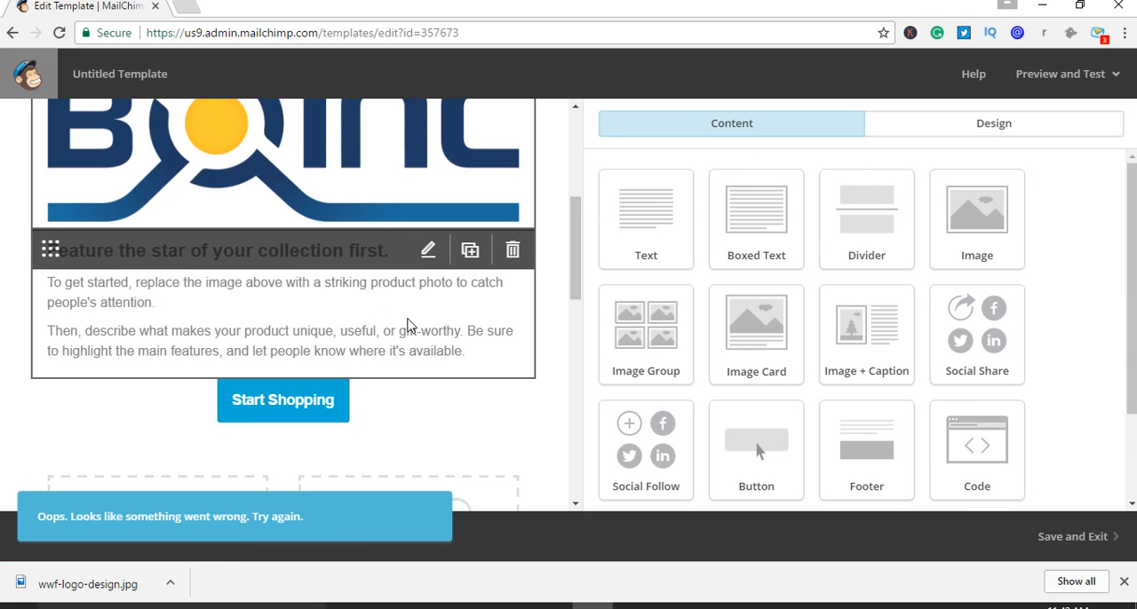
scroll(408, 325, down, 3)
scroll(424, 388, up, 4)
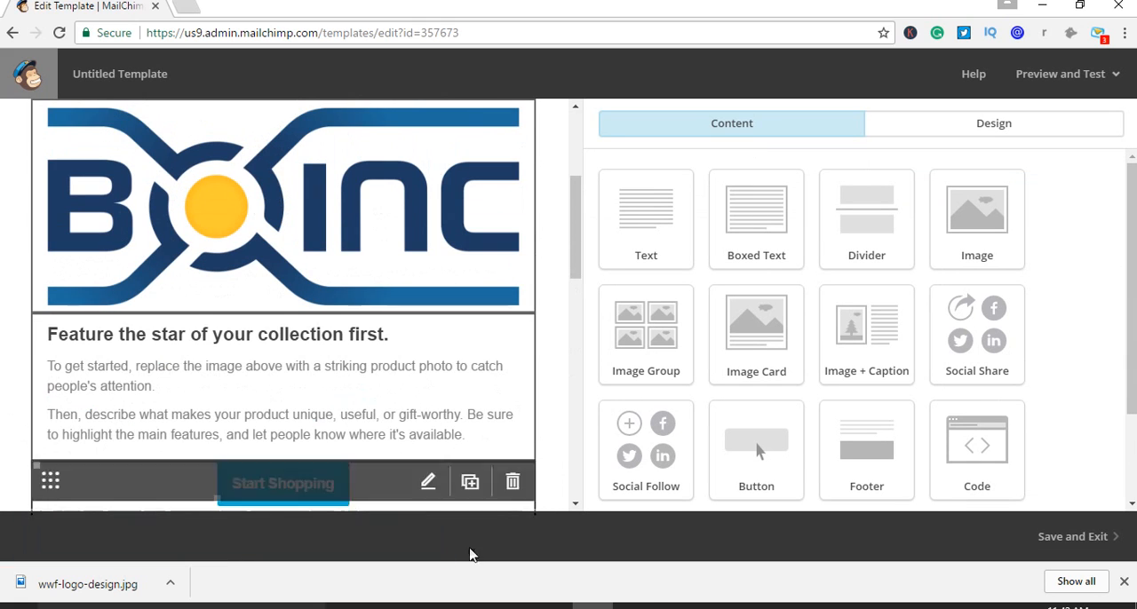
click(633, 607)
click(536, 371)
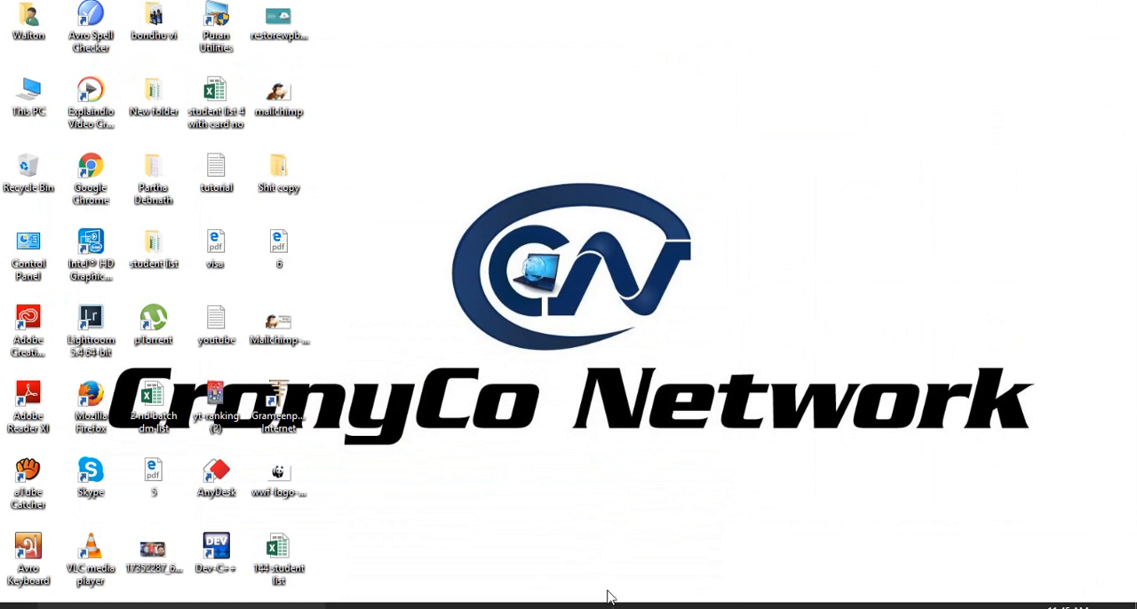
click(597, 606)
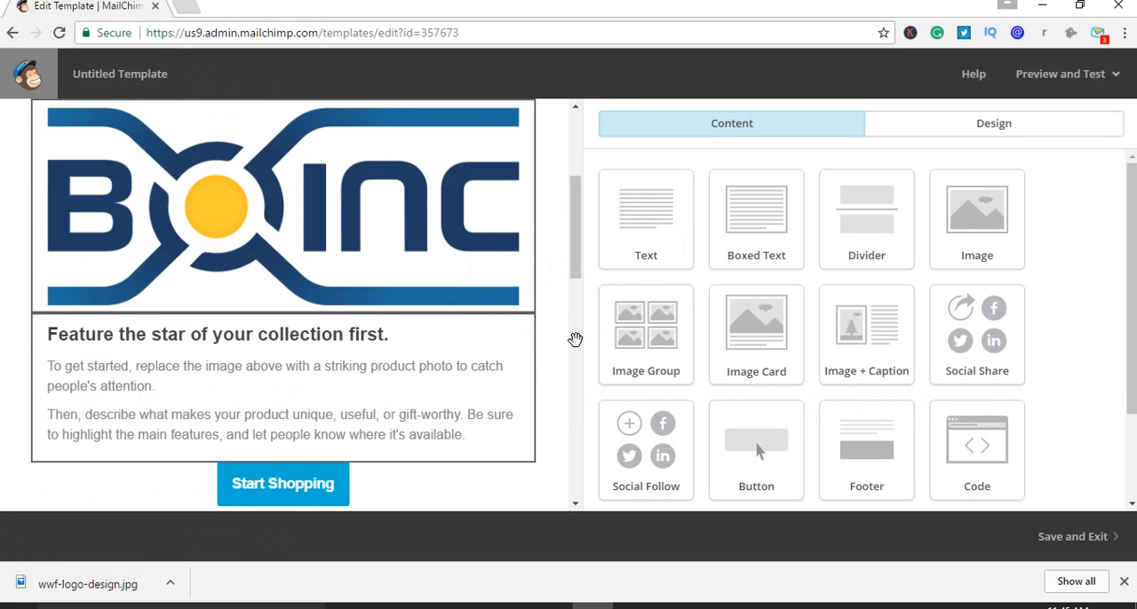
scroll(432, 261, up, 2)
scroll(431, 294, down, 2)
scroll(431, 294, down, 1)
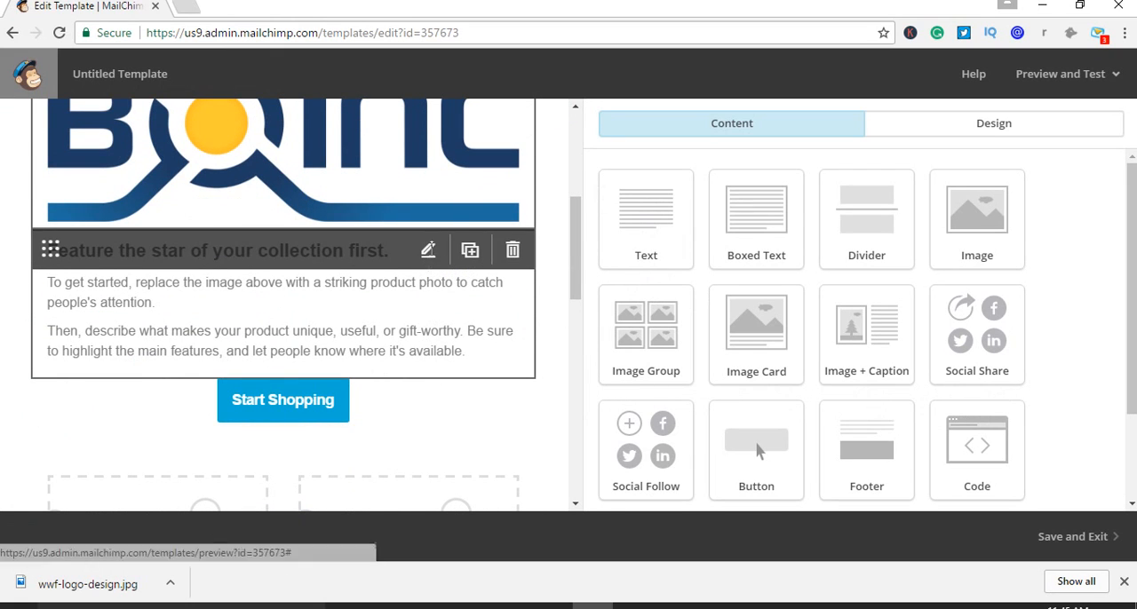
scroll(414, 311, down, 2)
scroll(414, 313, up, 2)
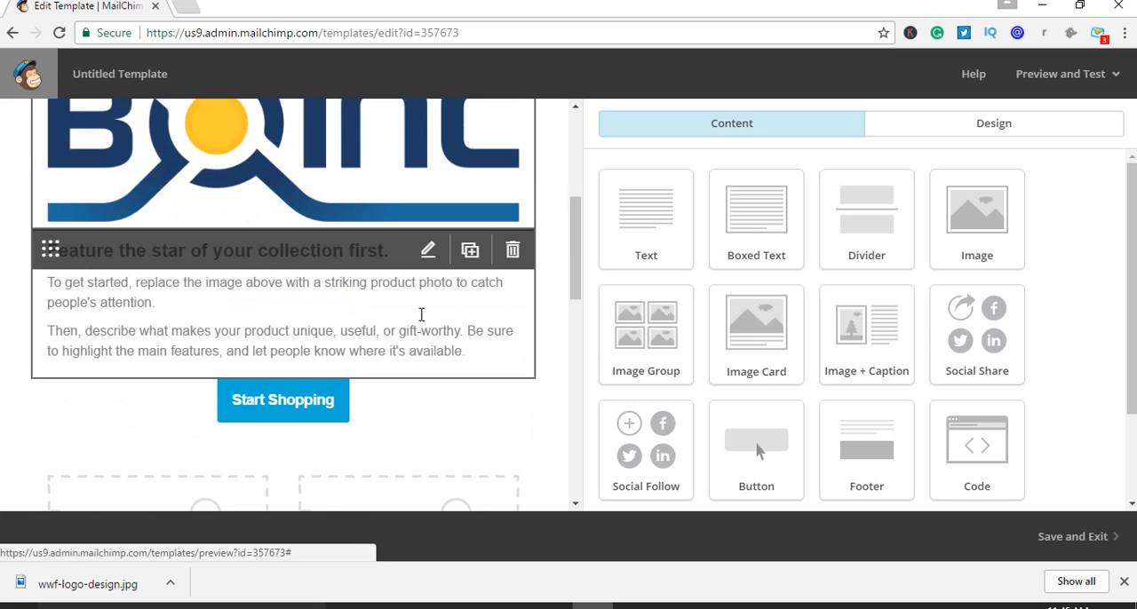
Open the "Related products" and "What's on sale" image-and-caption block for editing, and resume the expired session with the account password
scroll(436, 276, down, 5)
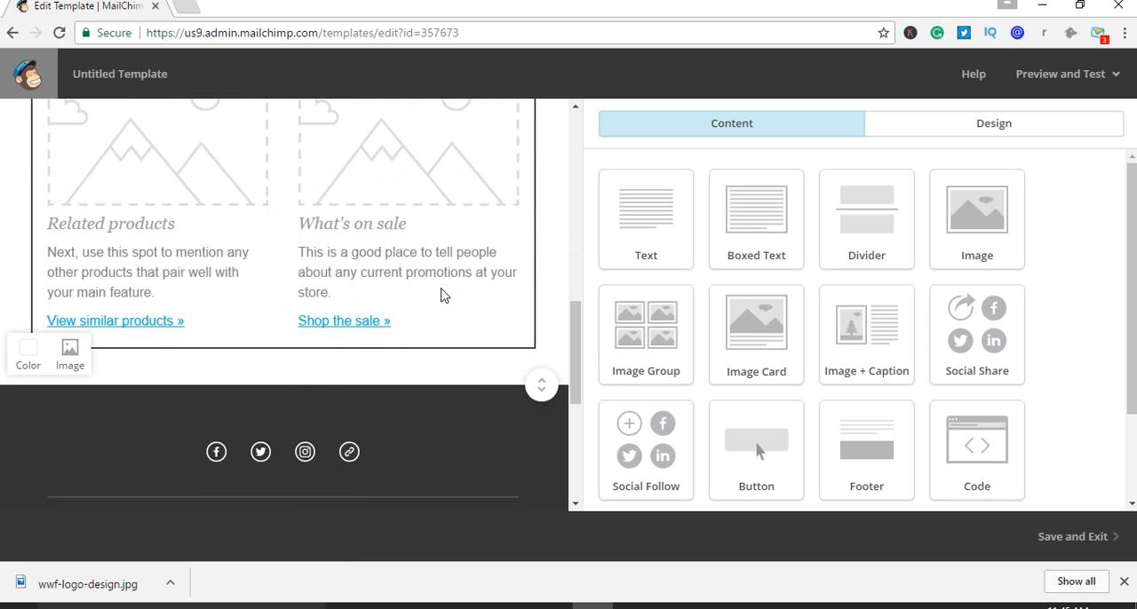
scroll(439, 287, up, 2)
scroll(297, 337, down, 1)
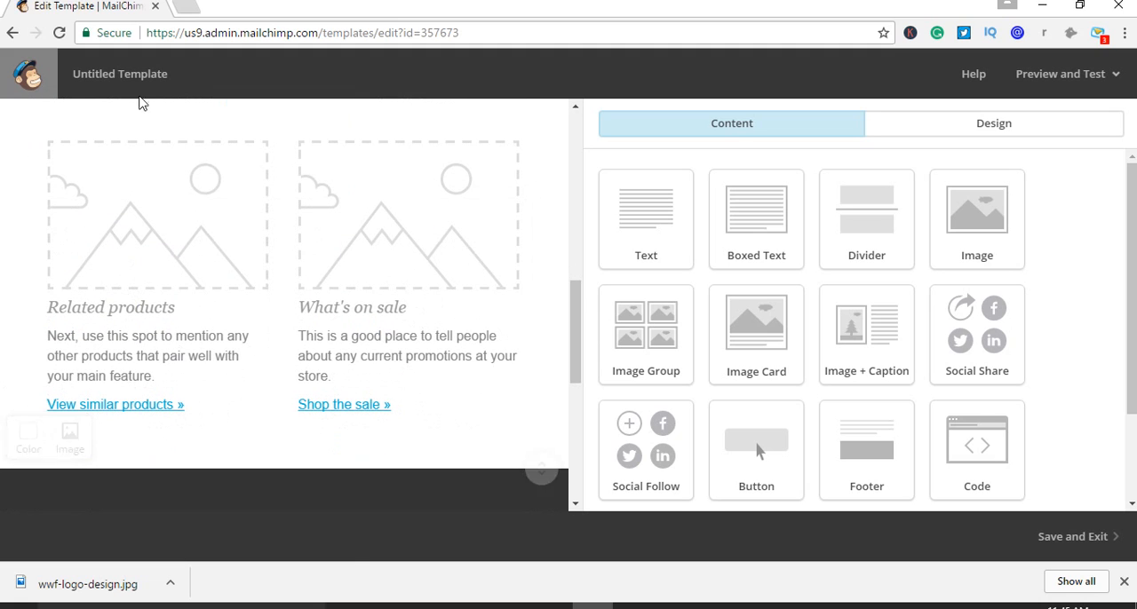
click(428, 156)
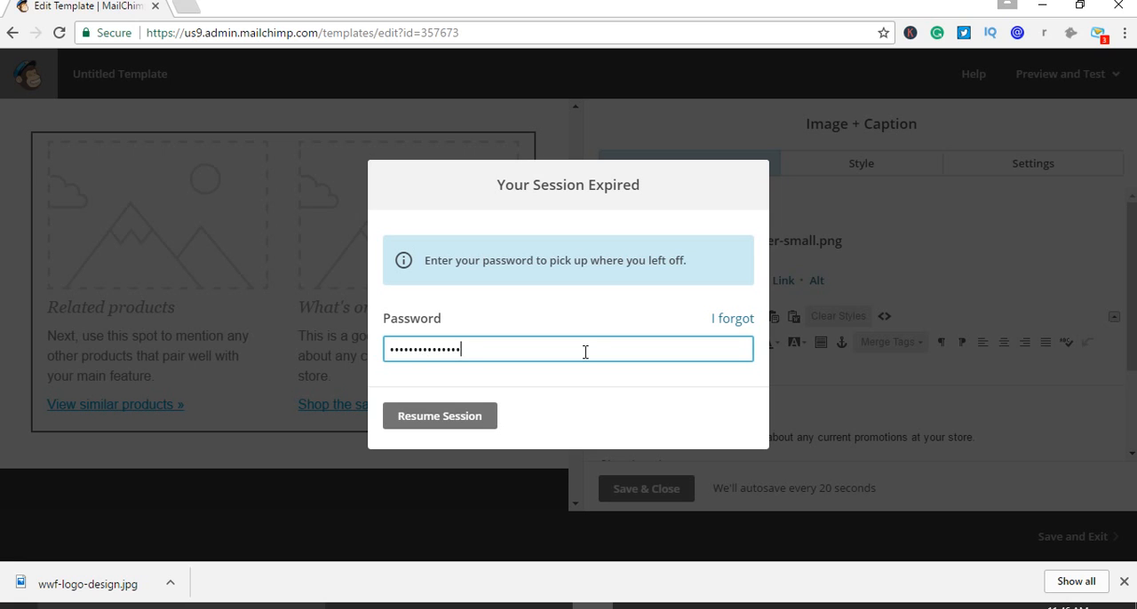
click(484, 419)
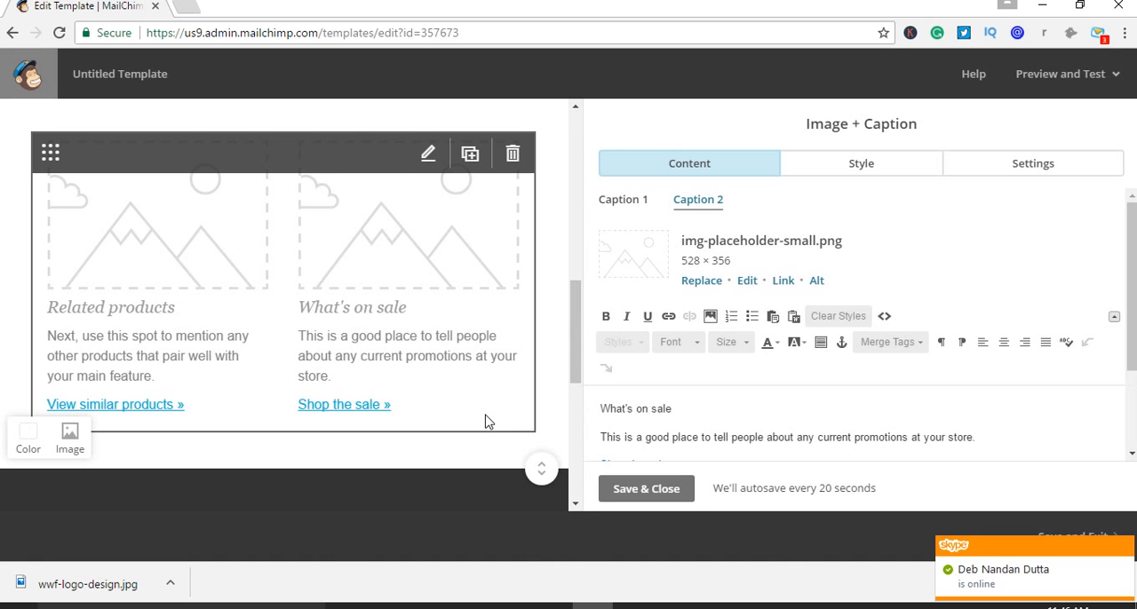
Replace the Caption 2 and Caption 1 placeholders with the server network image d2afdd18834c4b6883d9f4407e41af3d.jpg from the uploaded files
click(702, 283)
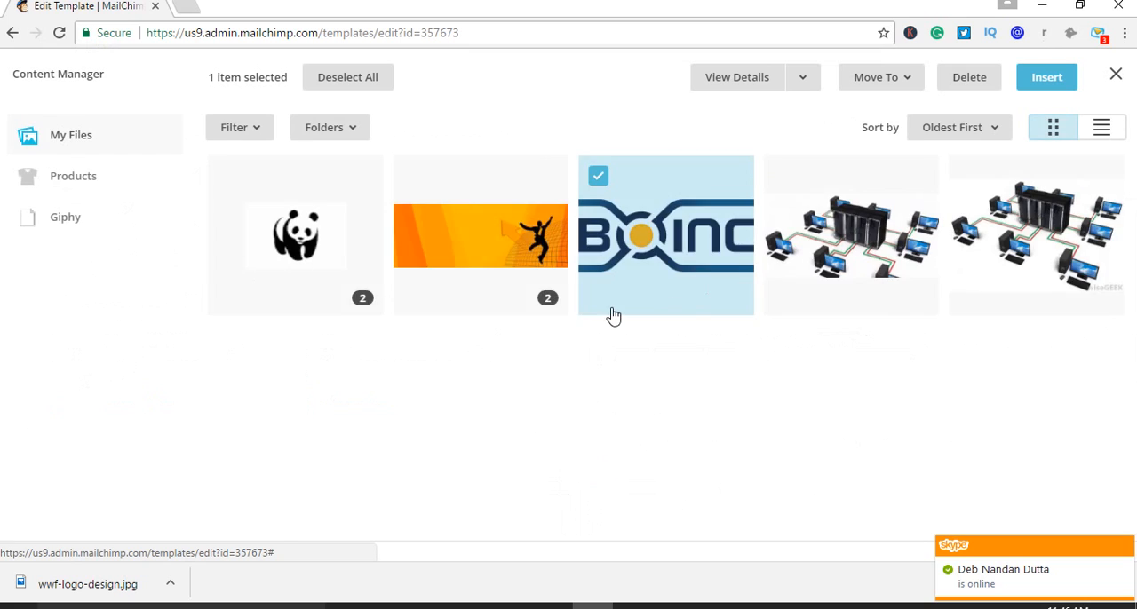
click(813, 257)
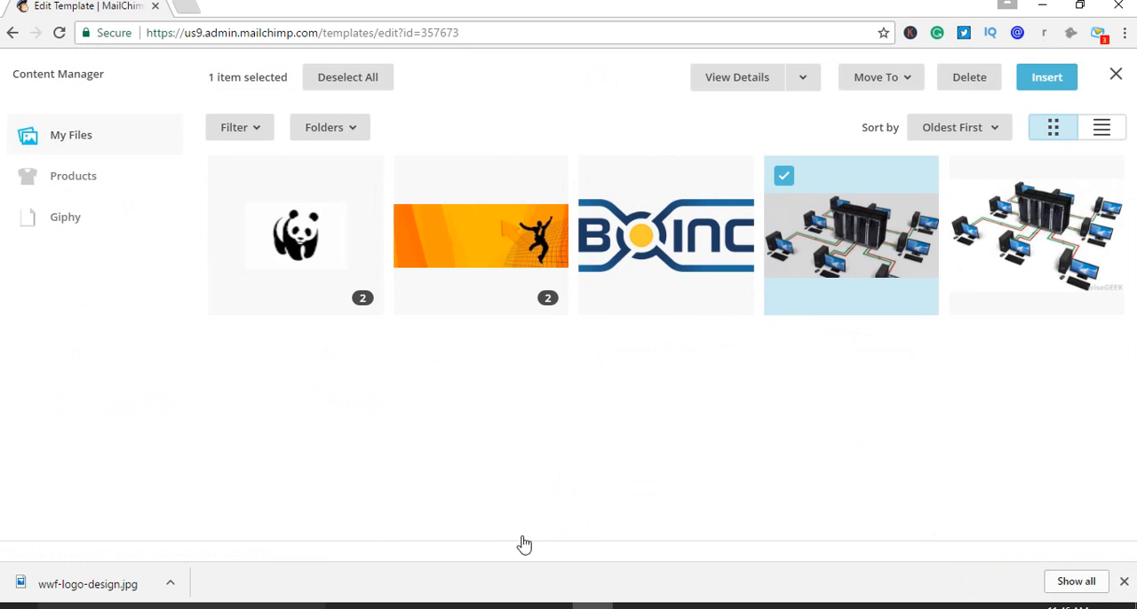
click(1022, 89)
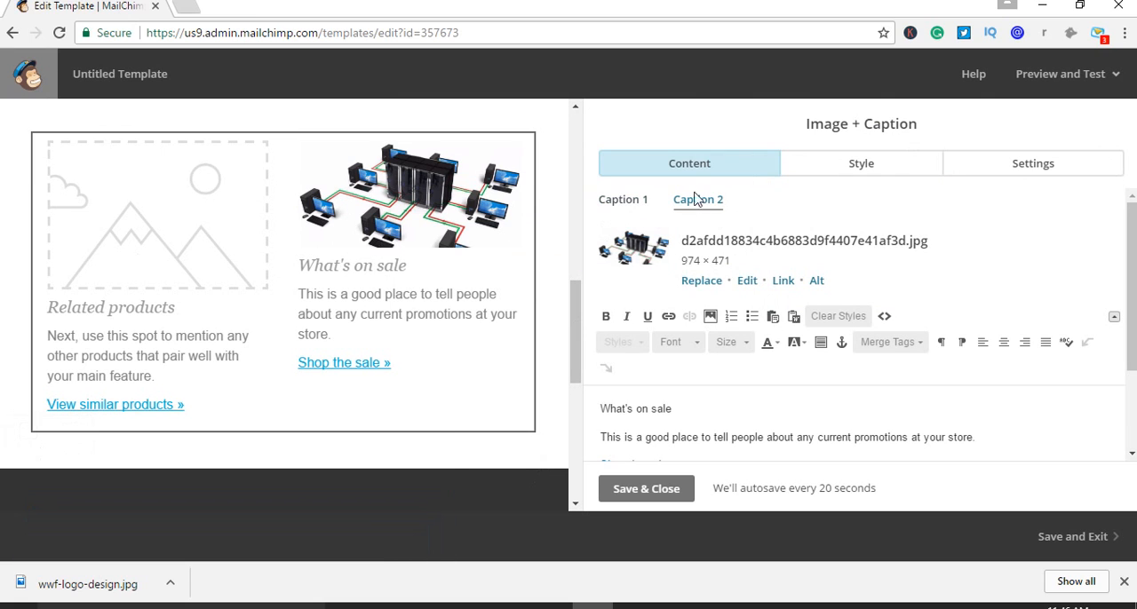
click(625, 203)
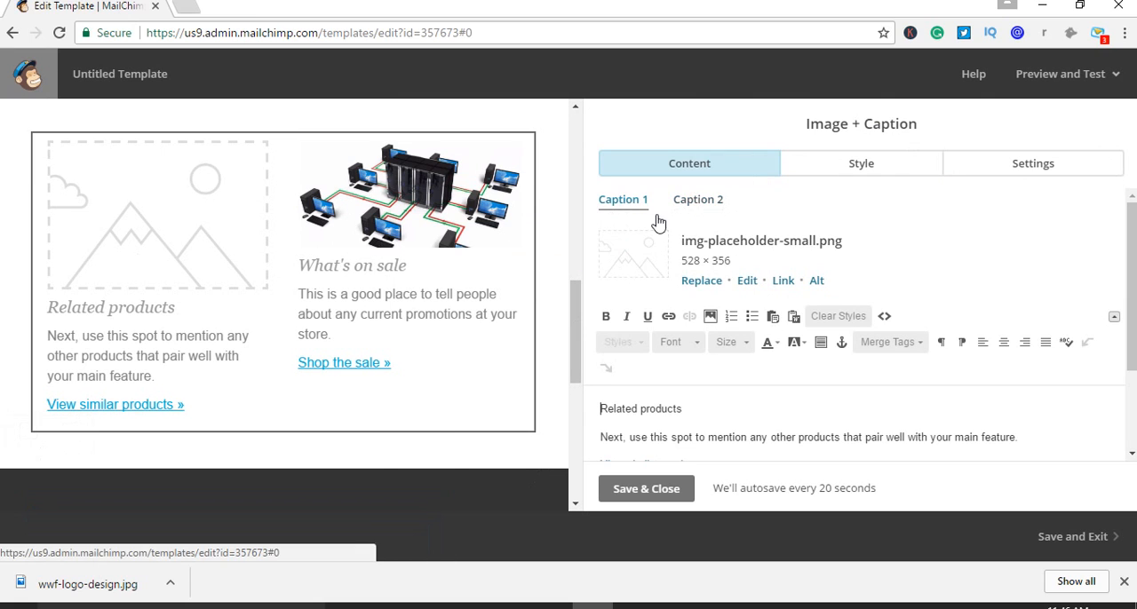
click(700, 281)
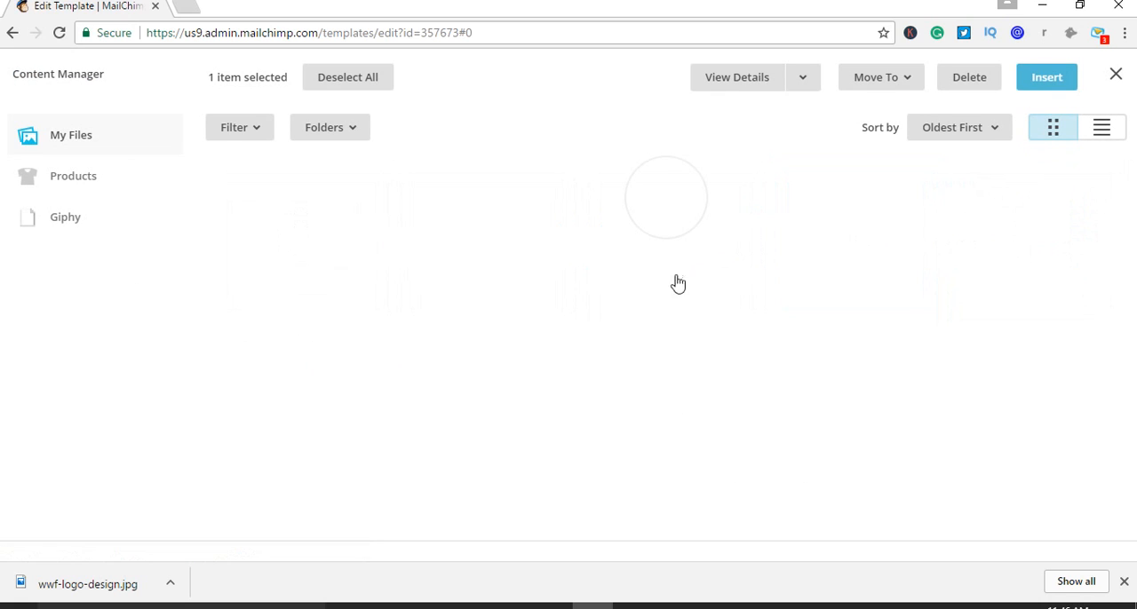
click(875, 237)
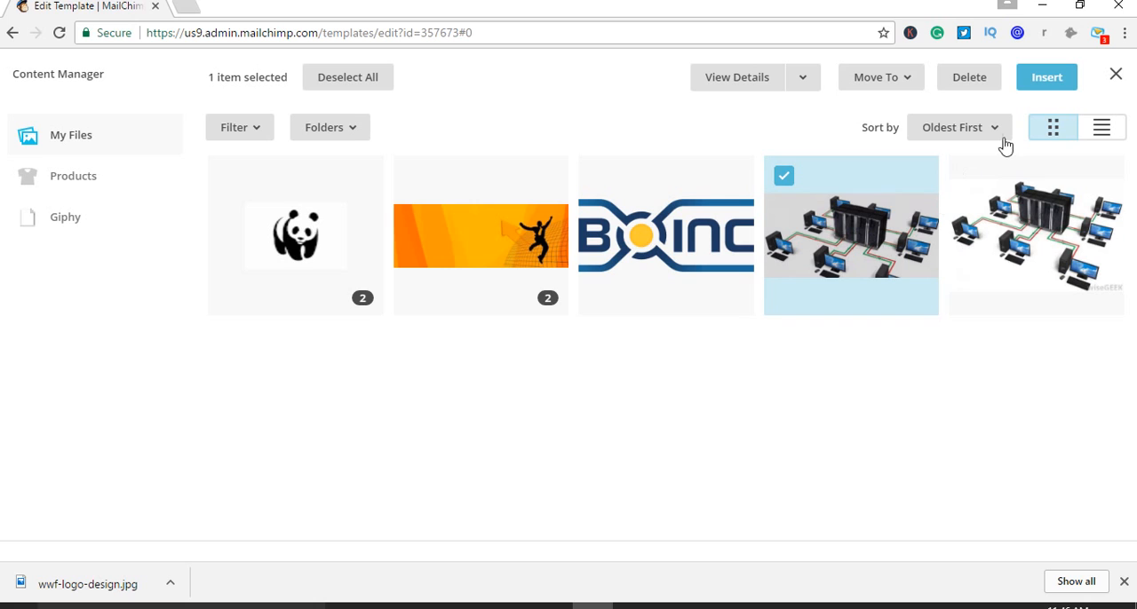
click(1057, 80)
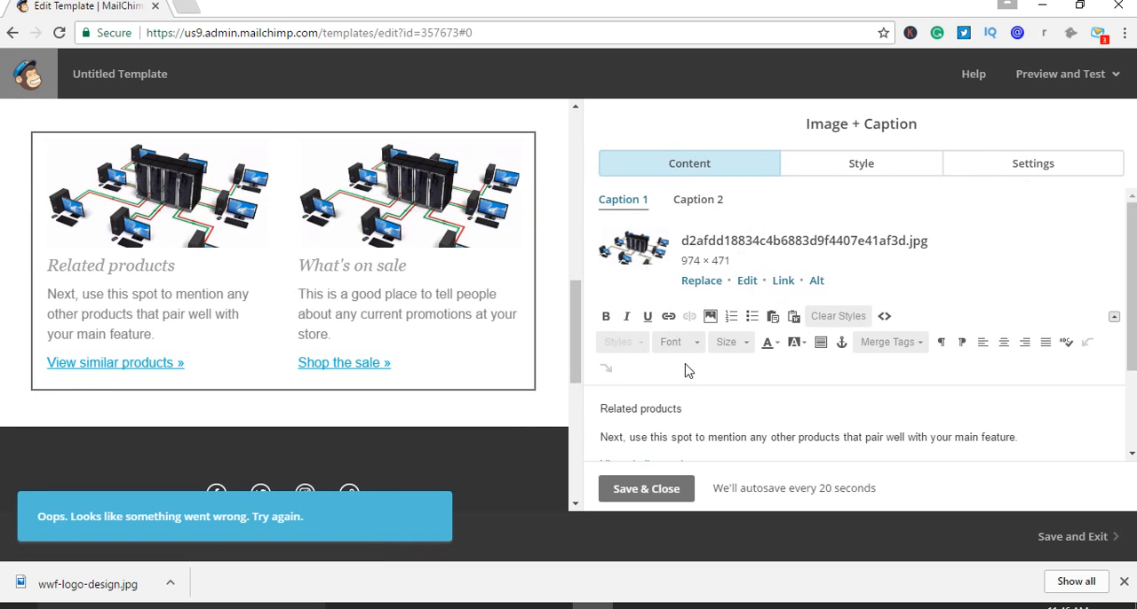
Select the word "feature." in the Caption 1 text and start inserting a web address link on it
scroll(688, 368, down, 2)
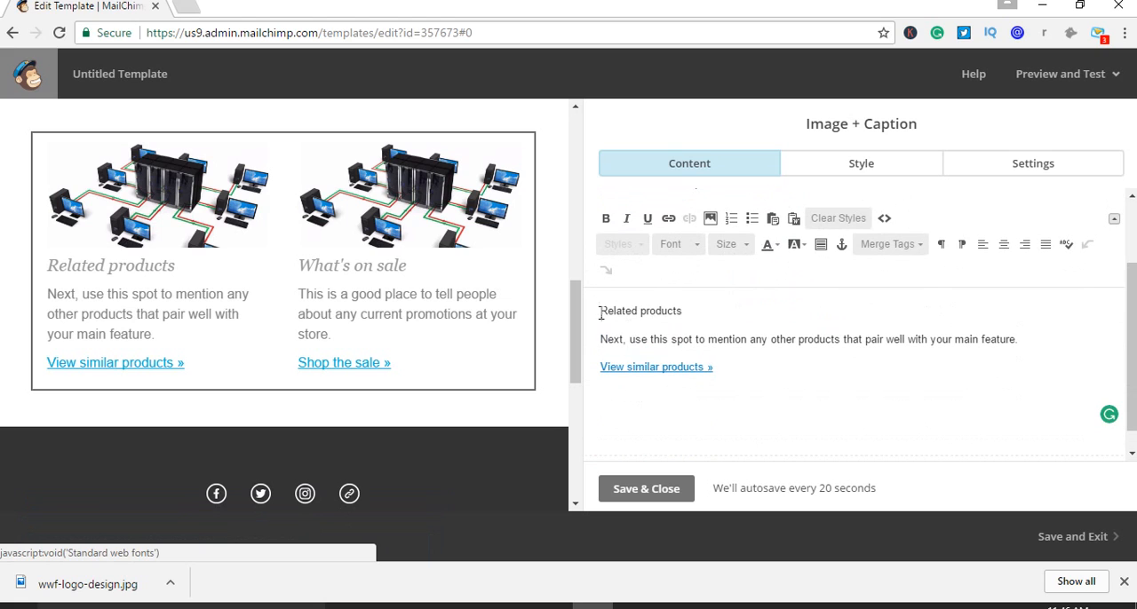
drag(600, 311, 683, 311)
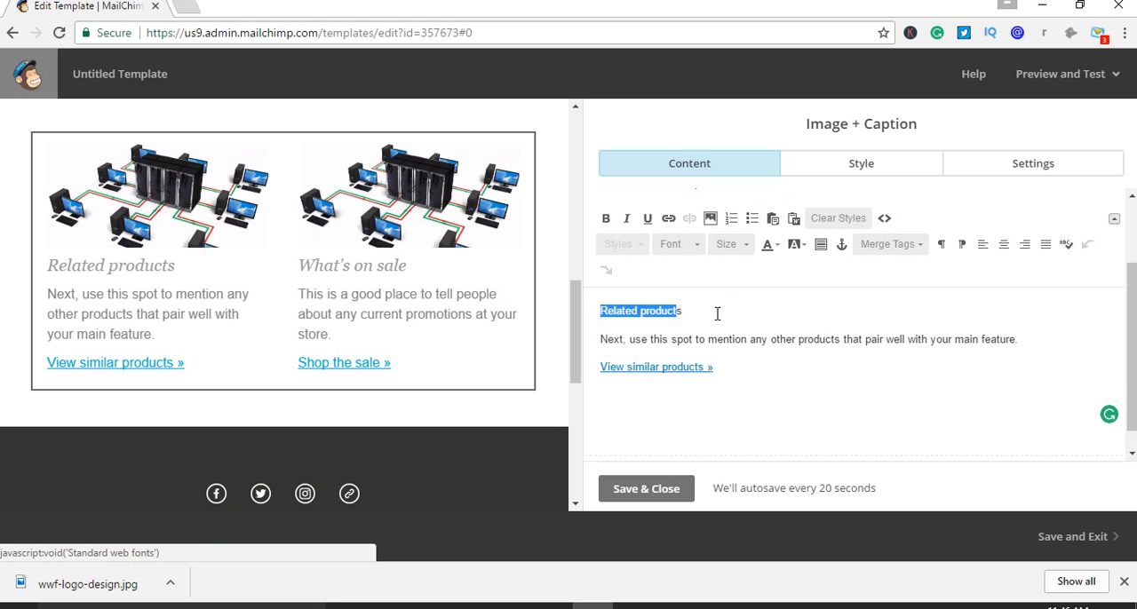
click(717, 313)
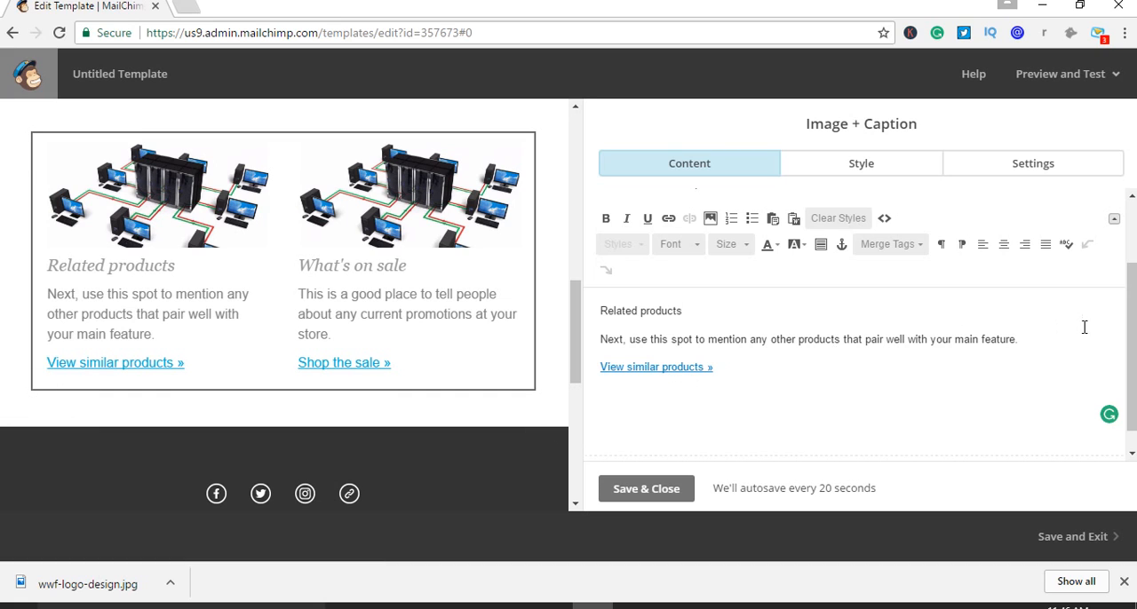
drag(1031, 339, 984, 345)
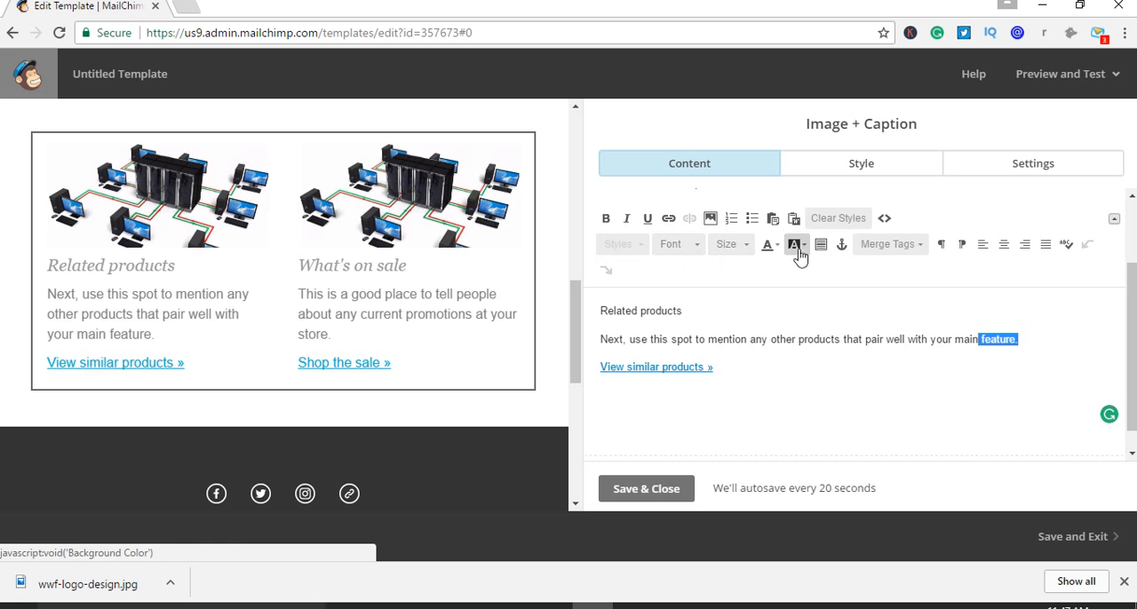
click(675, 225)
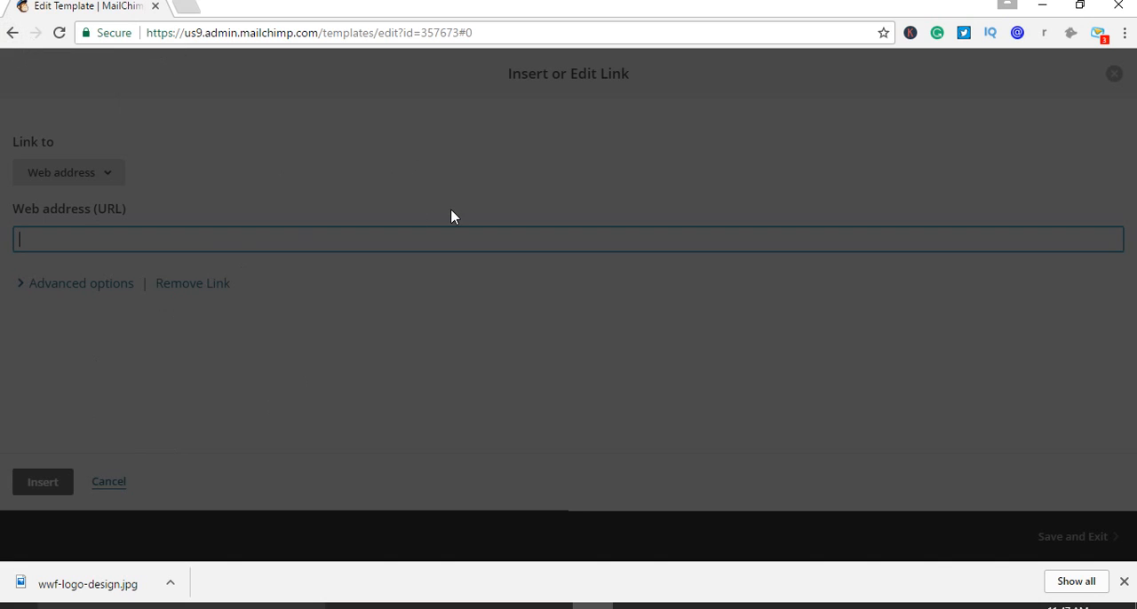
Reload the template editor page and let the browser save the site's password
click(58, 33)
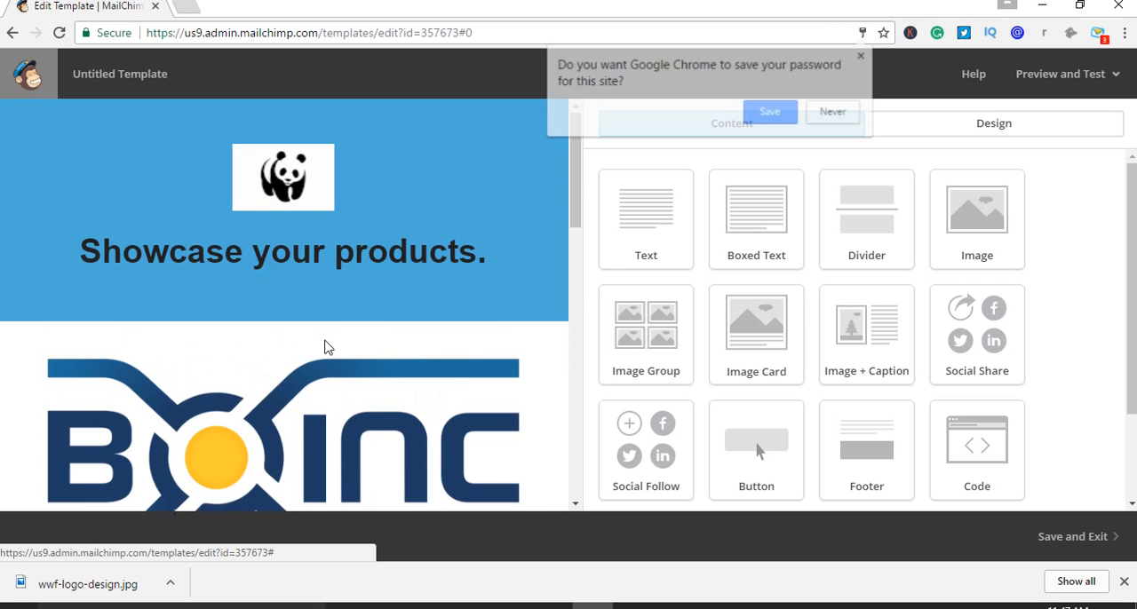
click(764, 113)
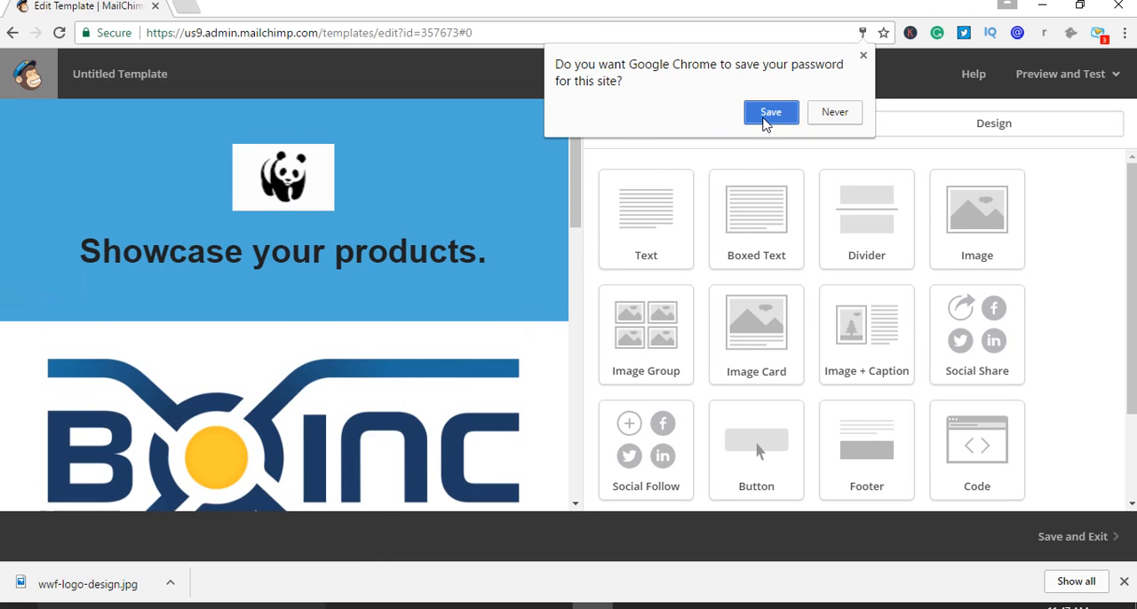
Replace the placeholder above "What's on sale" with the uploaded server network image d2afdd18834c4b6883d9f4407e41af3d.jpg
drag(578, 178, 588, 373)
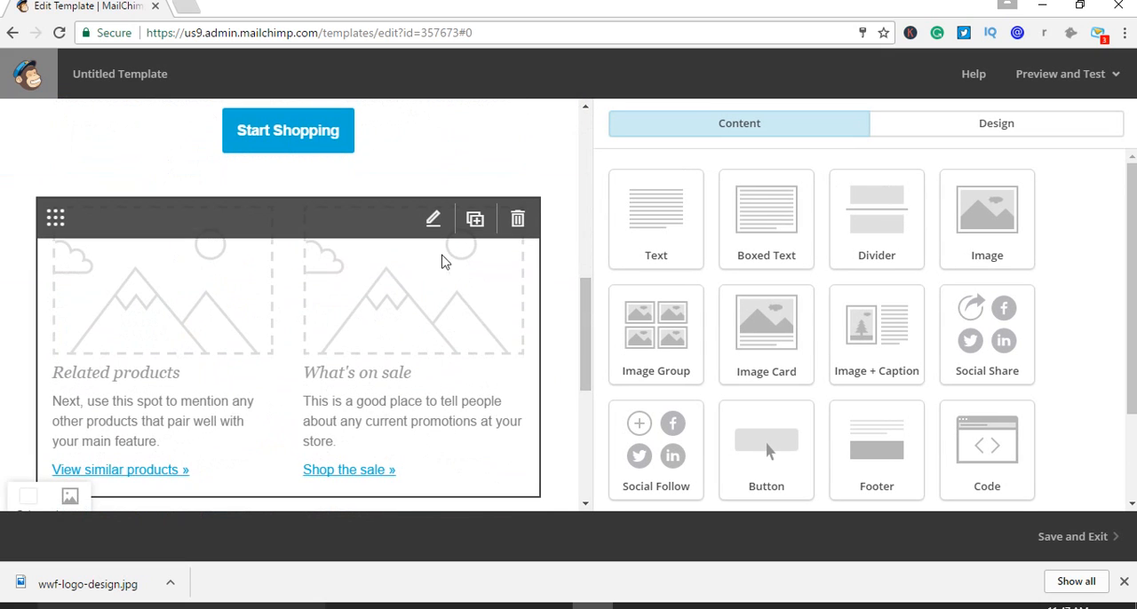
click(433, 221)
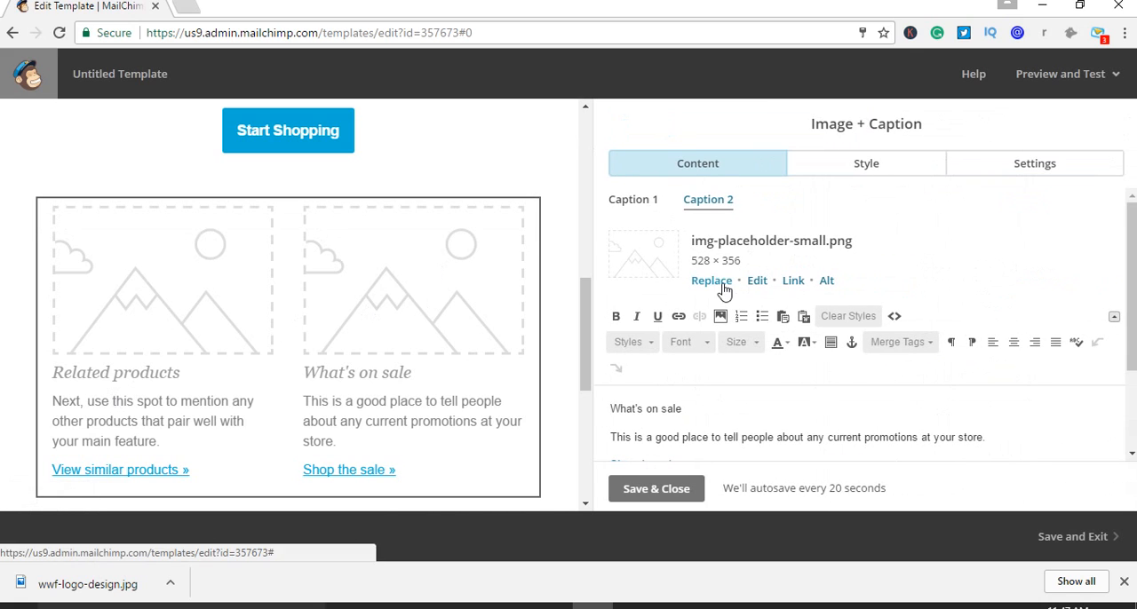
click(724, 283)
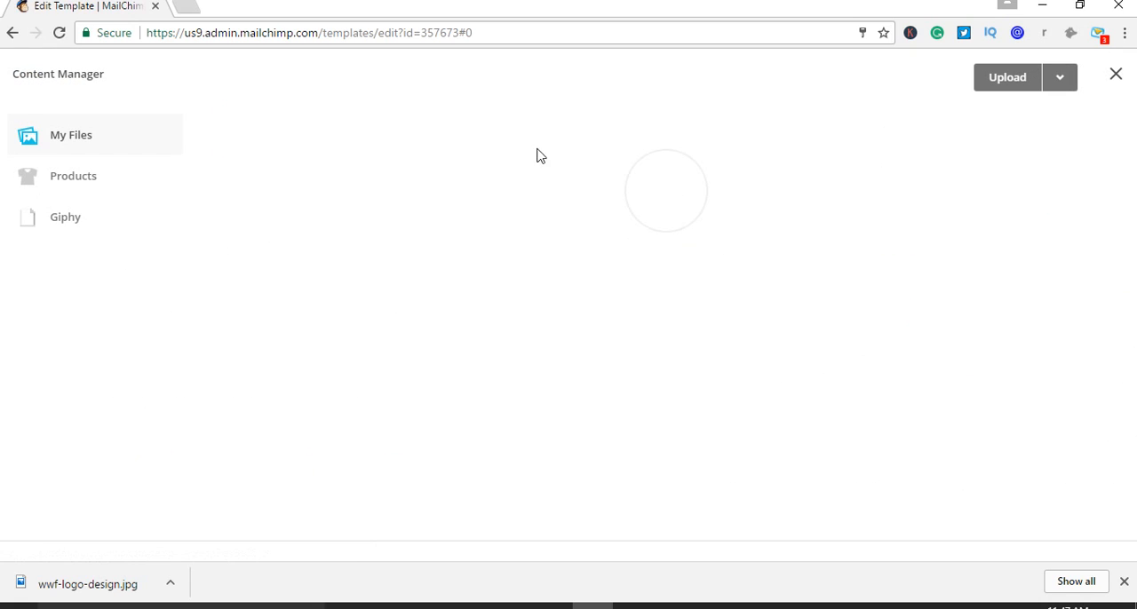
click(865, 297)
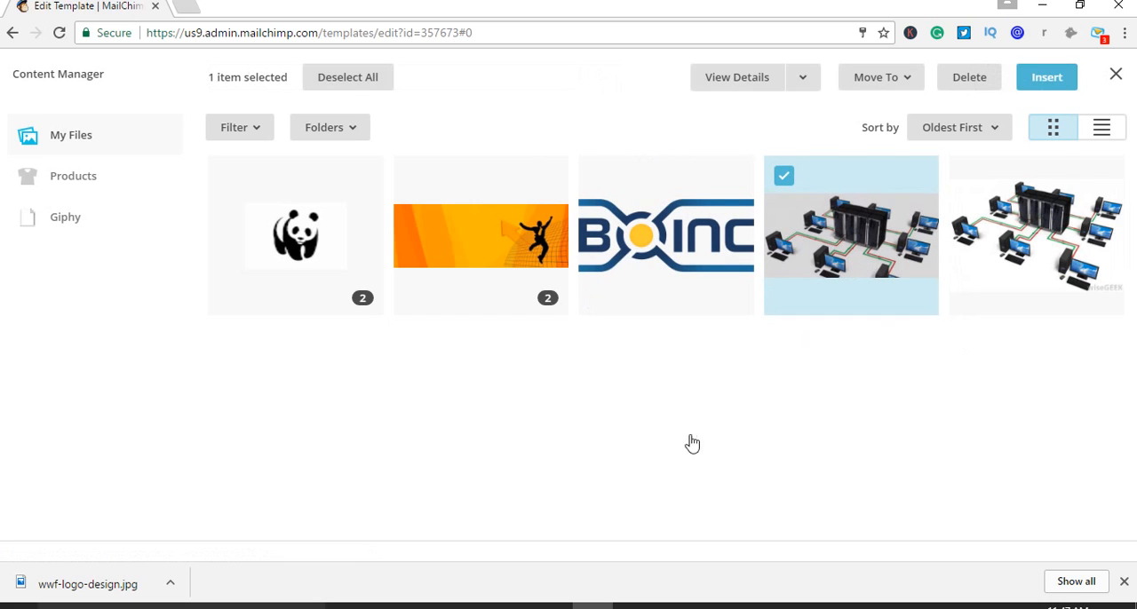
click(1048, 82)
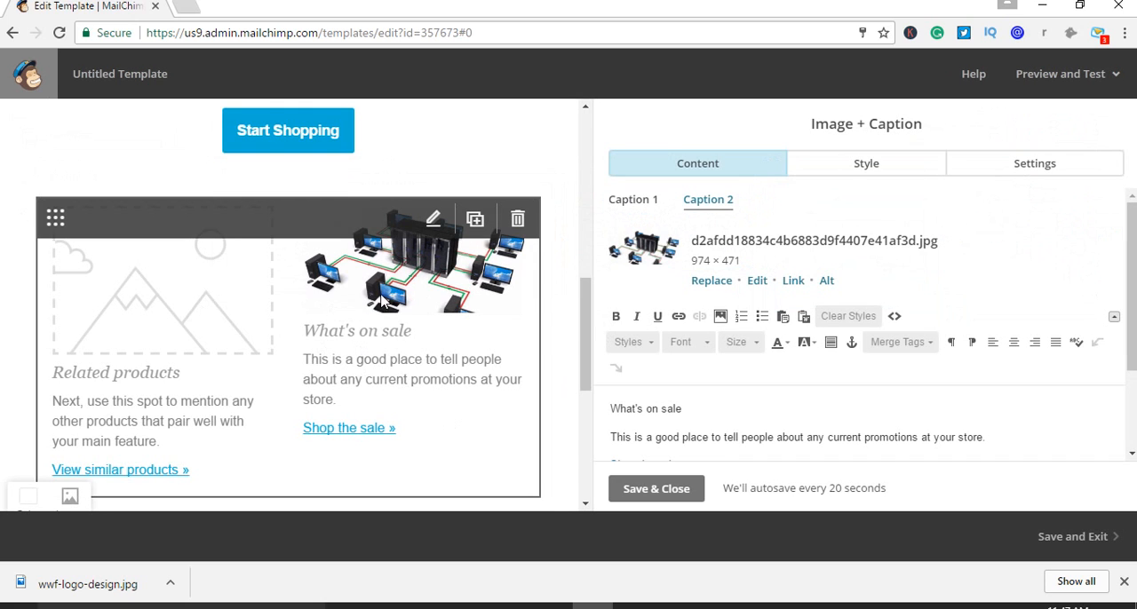
Replace the placeholder above "Related products" with the same server network image, and save and close the image-and-caption block
click(632, 200)
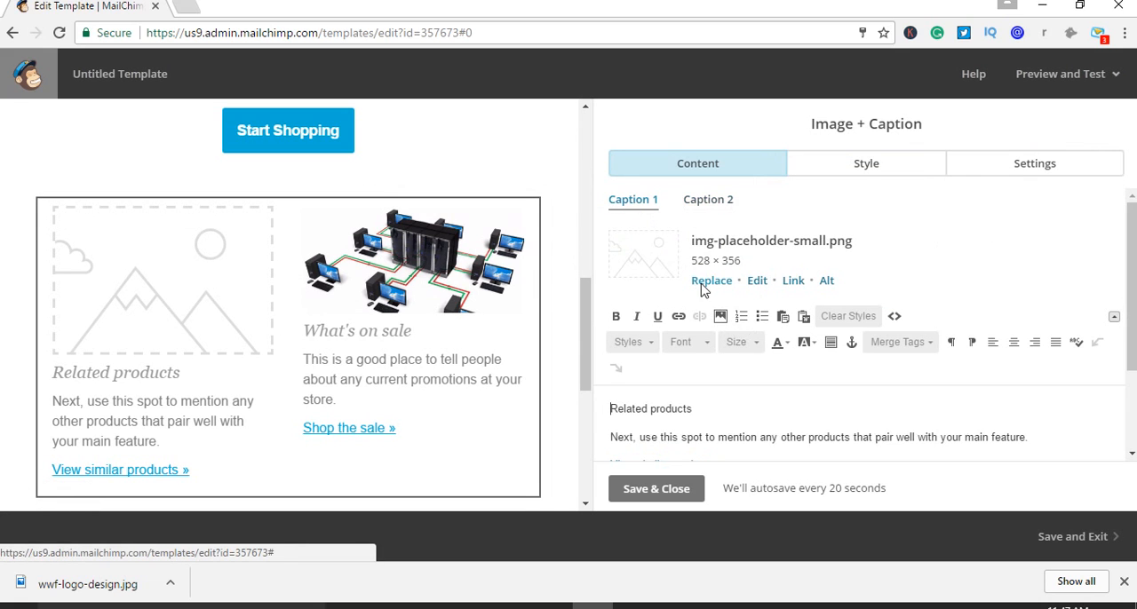
click(703, 284)
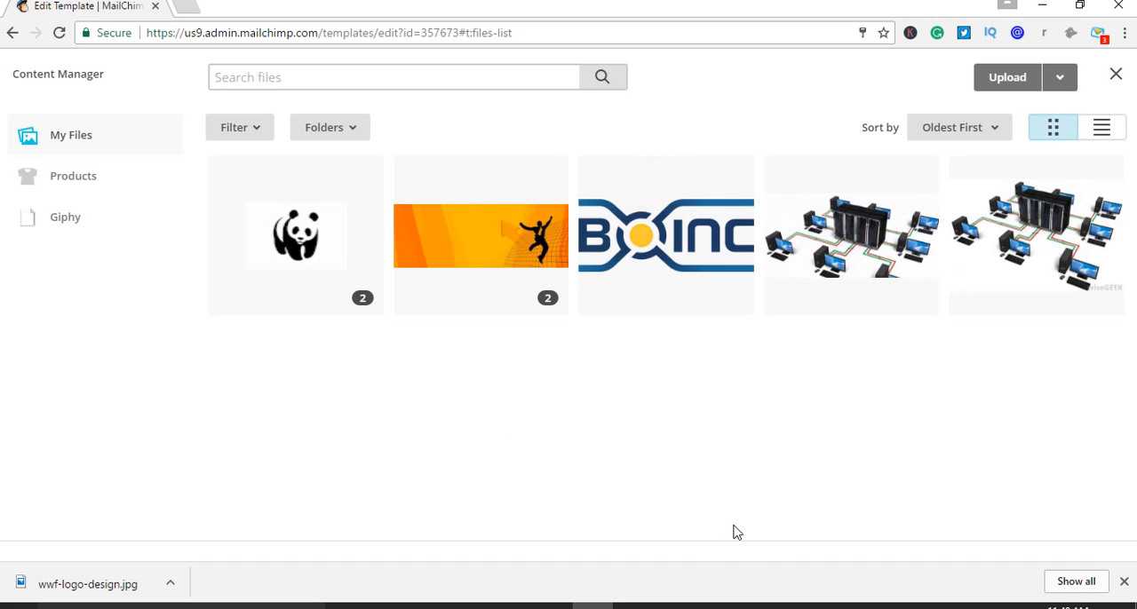
click(873, 230)
click(1048, 80)
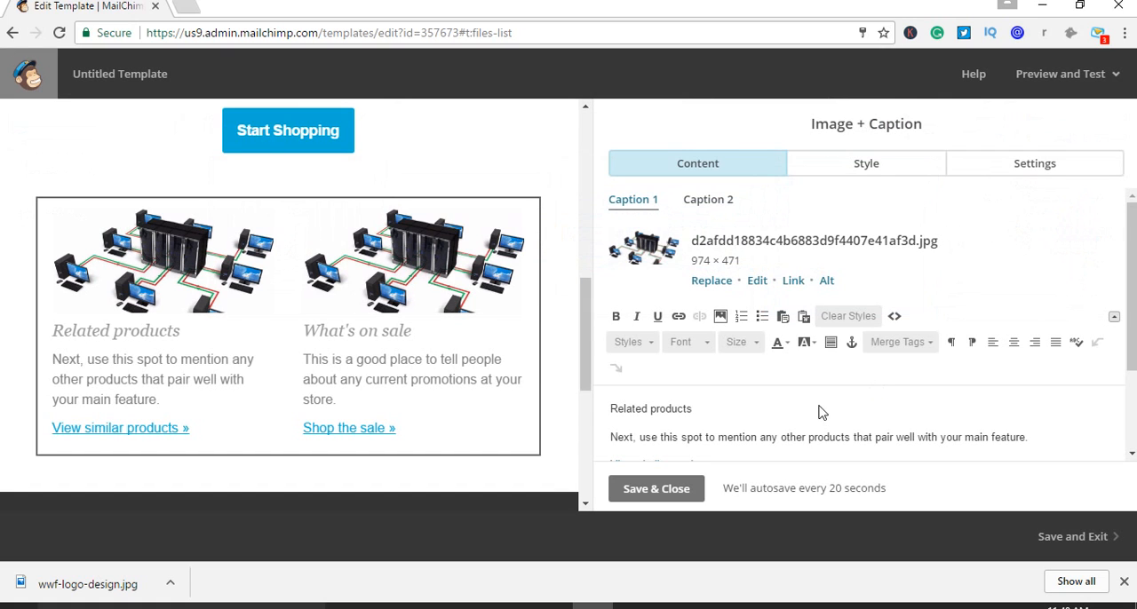
scroll(846, 416, down, 1)
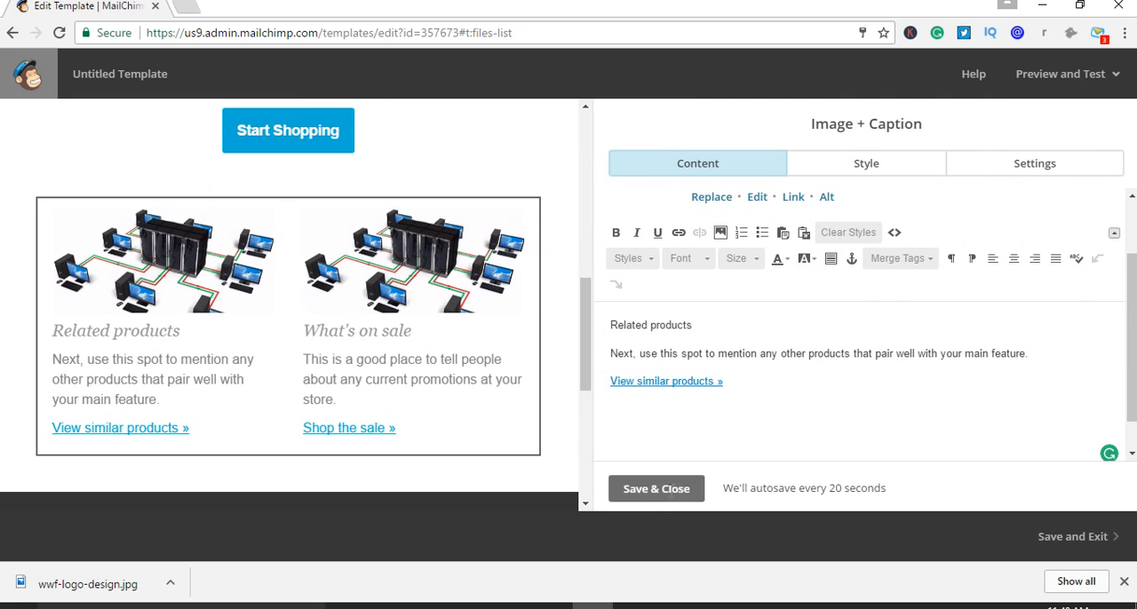
click(672, 503)
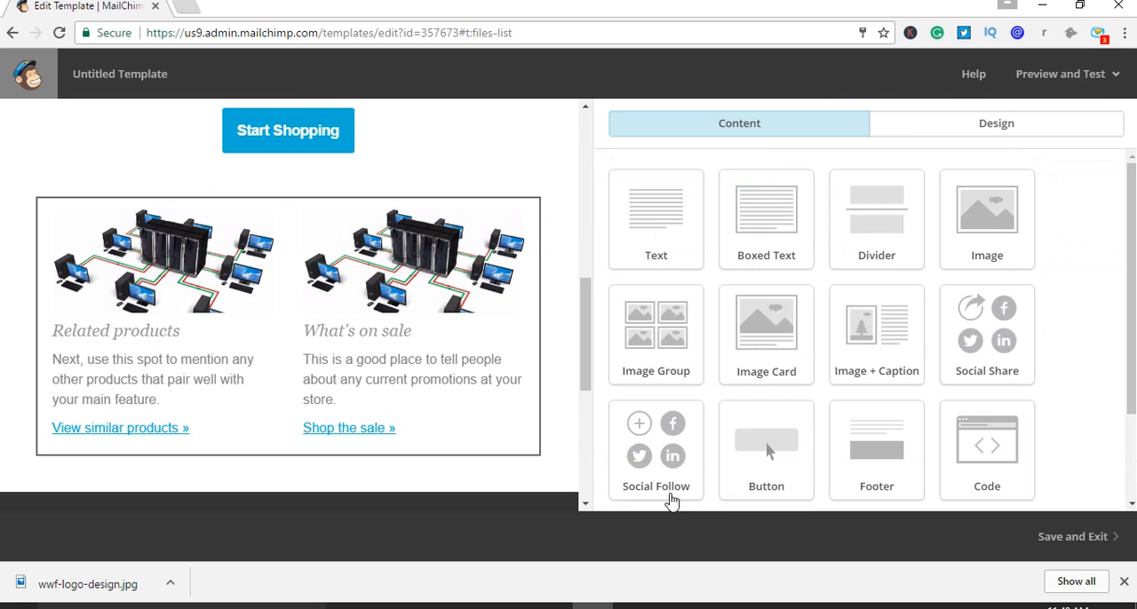
Set the background color of the body section containing the product images to the preset blue, #4caad8
scroll(444, 330, down, 2)
scroll(448, 335, down, 1)
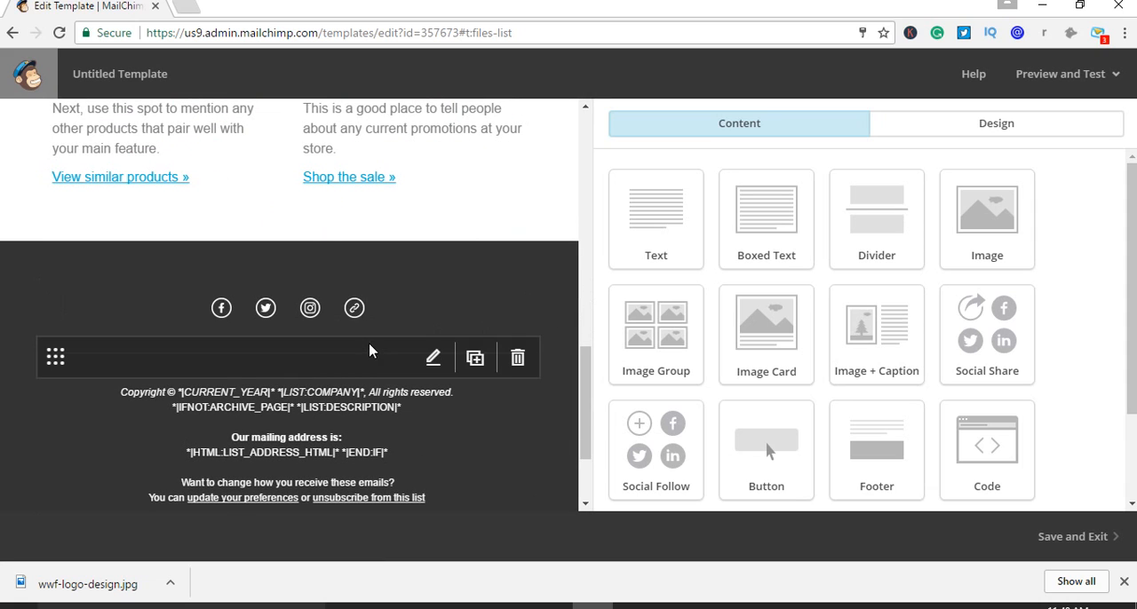
scroll(400, 422, down, 1)
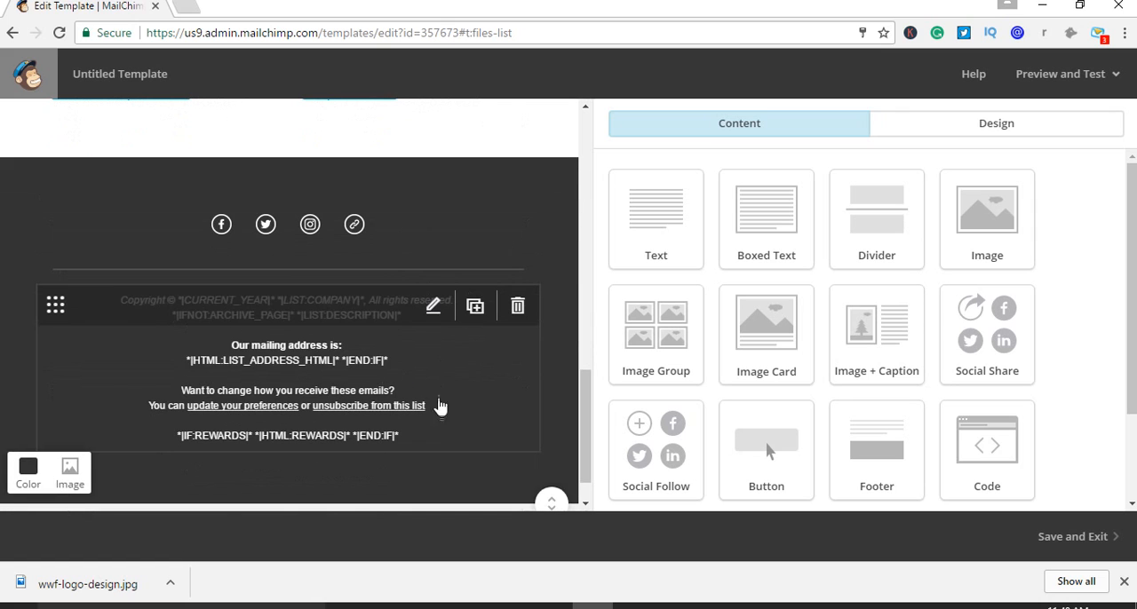
scroll(449, 432, up, 5)
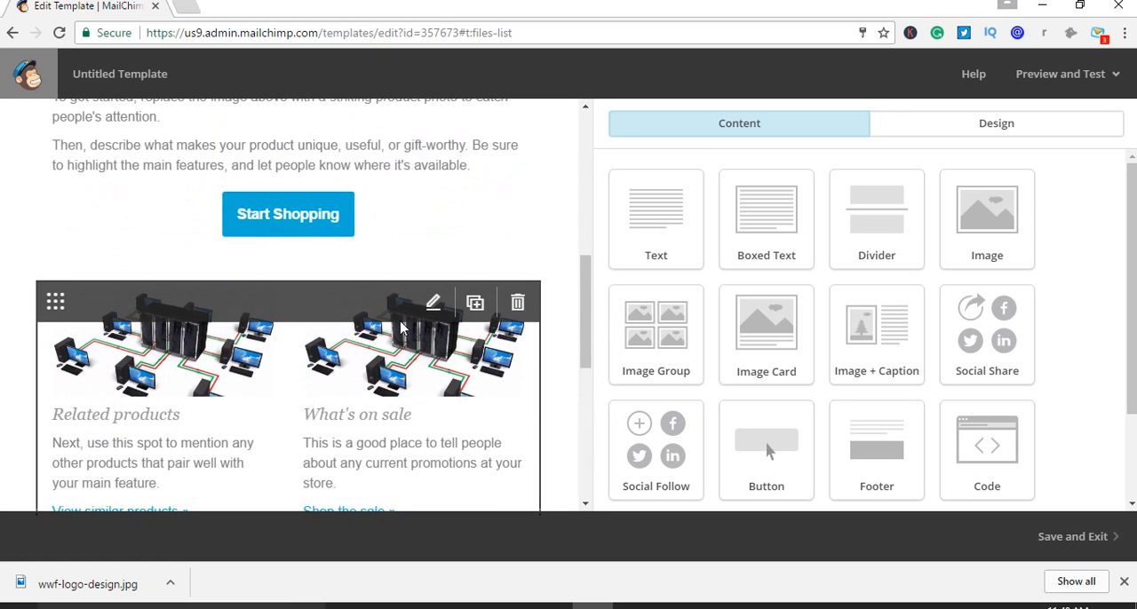
scroll(401, 329, down, 3)
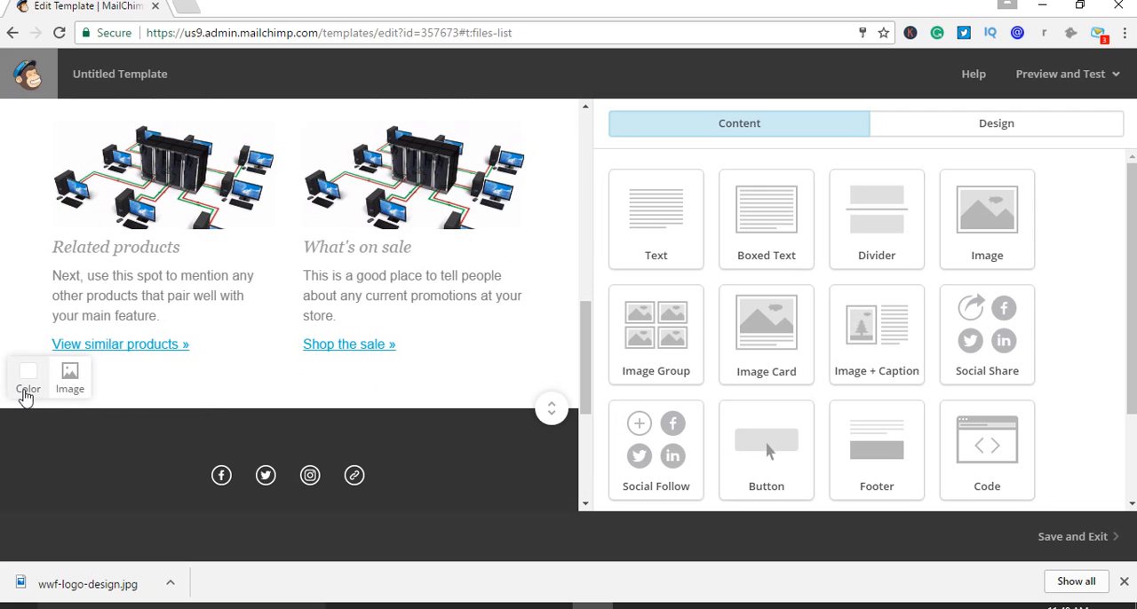
click(25, 397)
scroll(159, 396, down, 1)
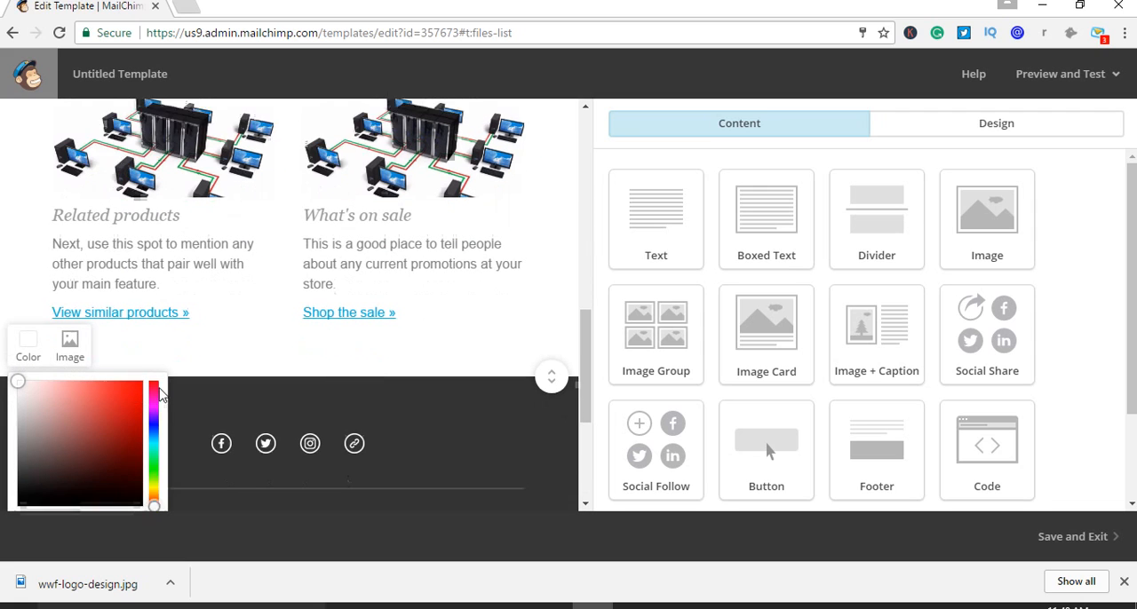
scroll(160, 395, down, 2)
click(151, 429)
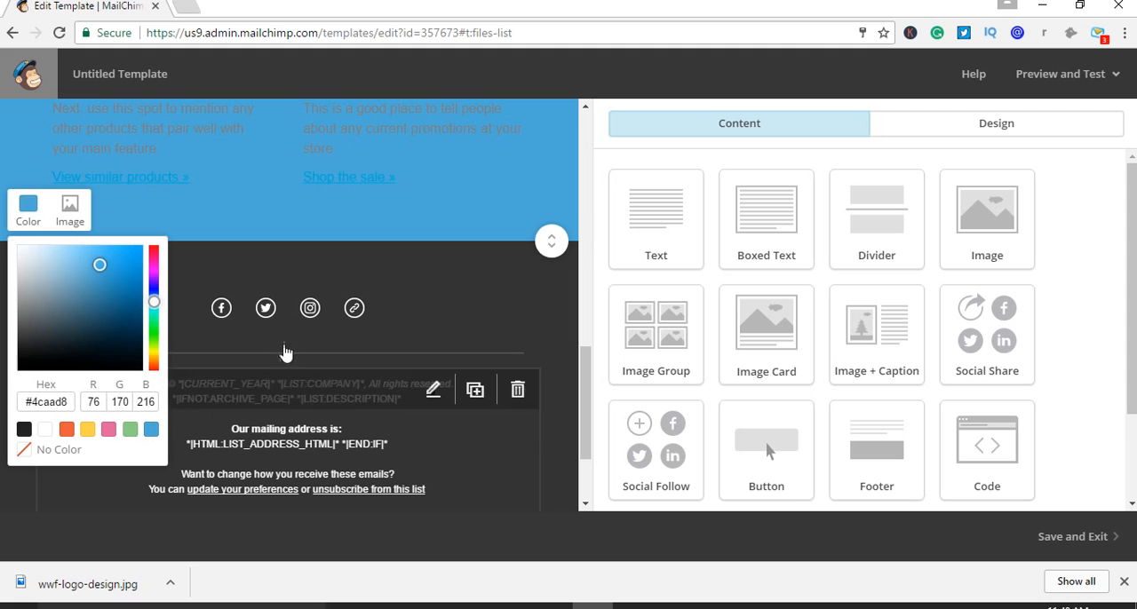
Try other blue shades for the body section's background, ending on the medium blue #6293d3
scroll(314, 335, up, 2)
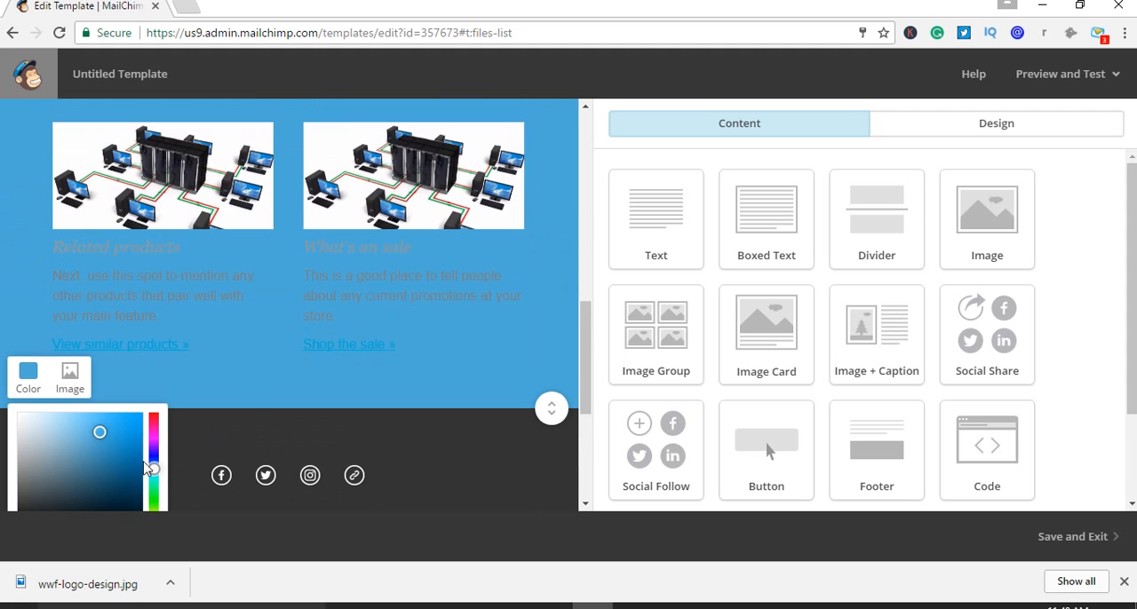
drag(153, 462, 153, 464)
click(66, 433)
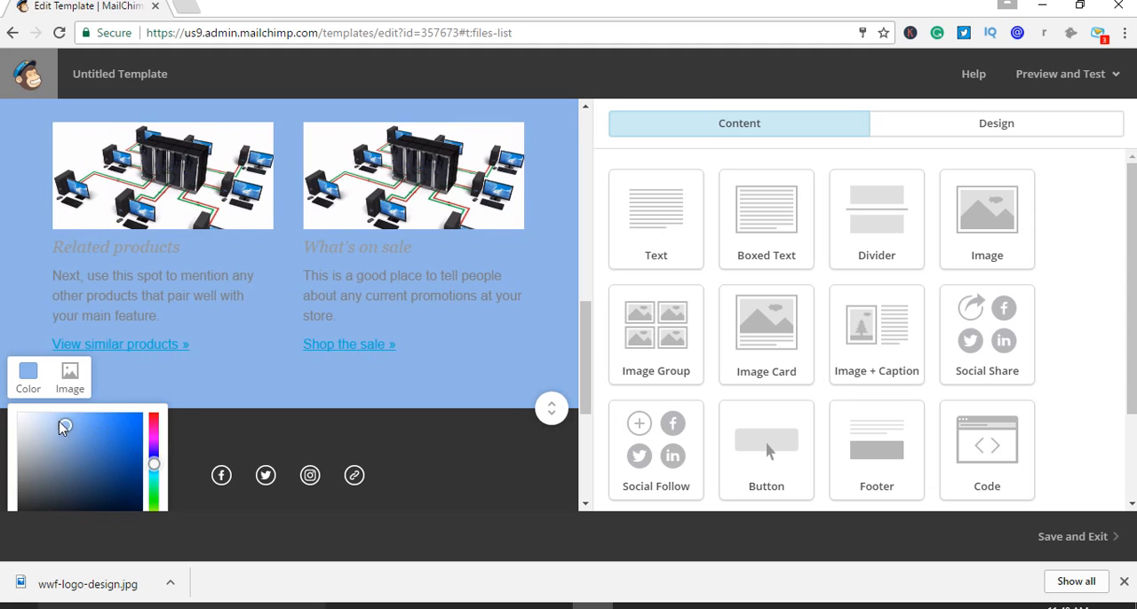
click(73, 456)
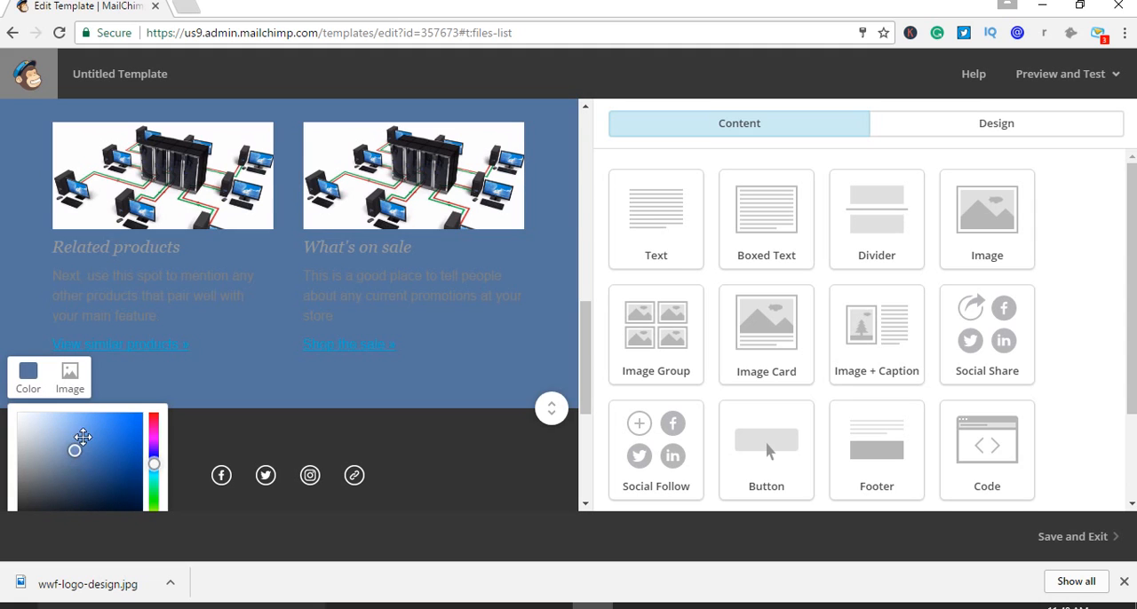
click(84, 433)
scroll(95, 393, down, 2)
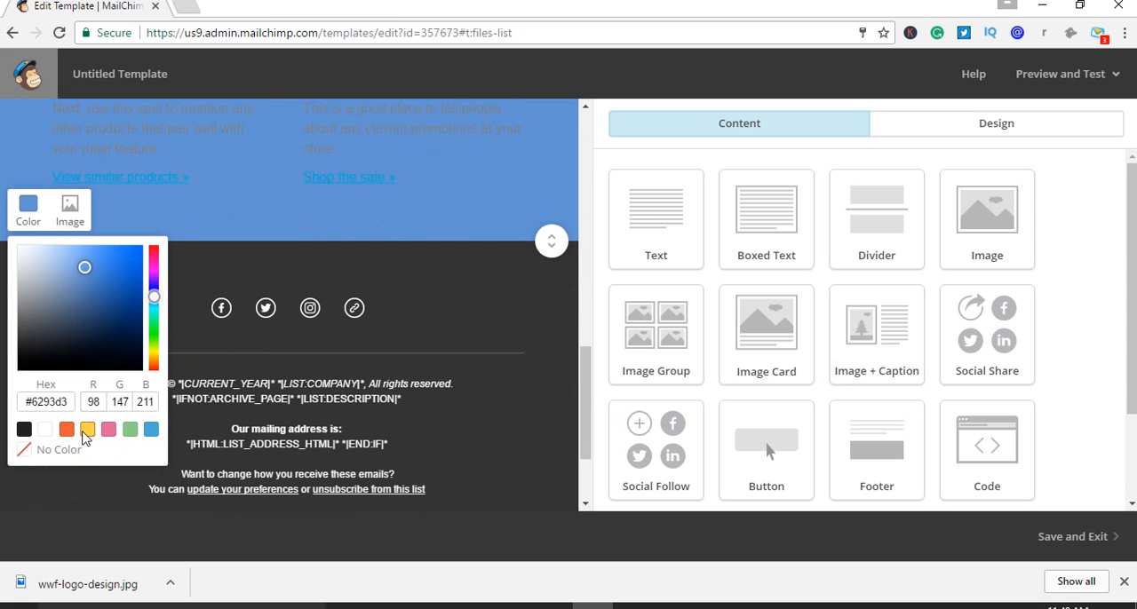
Change the body section's background to the preset yellow, #ffd249, and check the whole section with it
click(87, 429)
scroll(320, 319, up, 3)
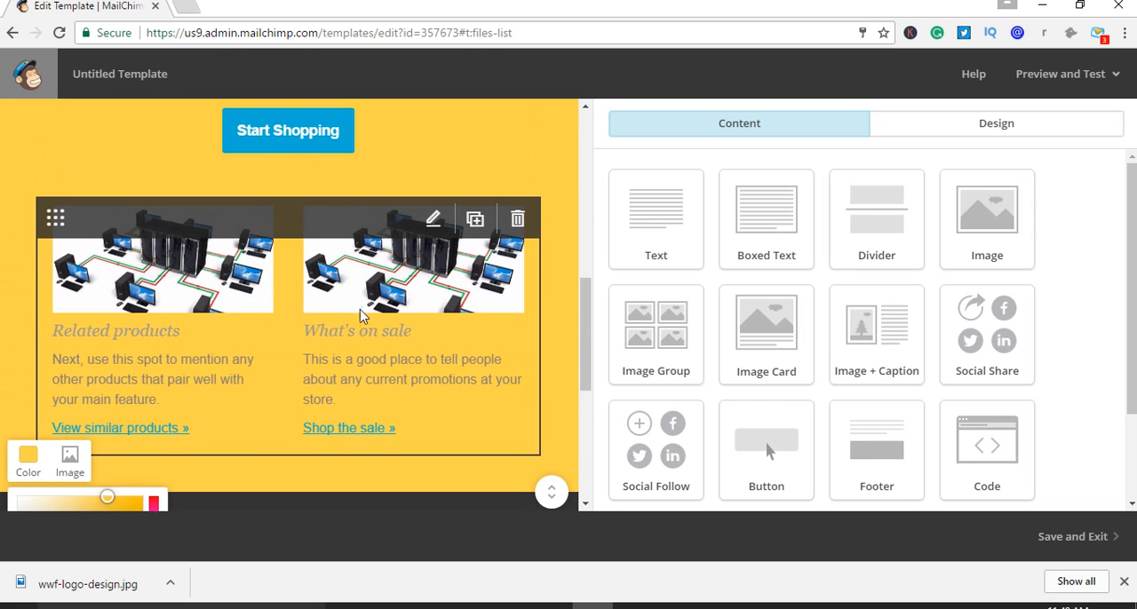
scroll(270, 424, down, 2)
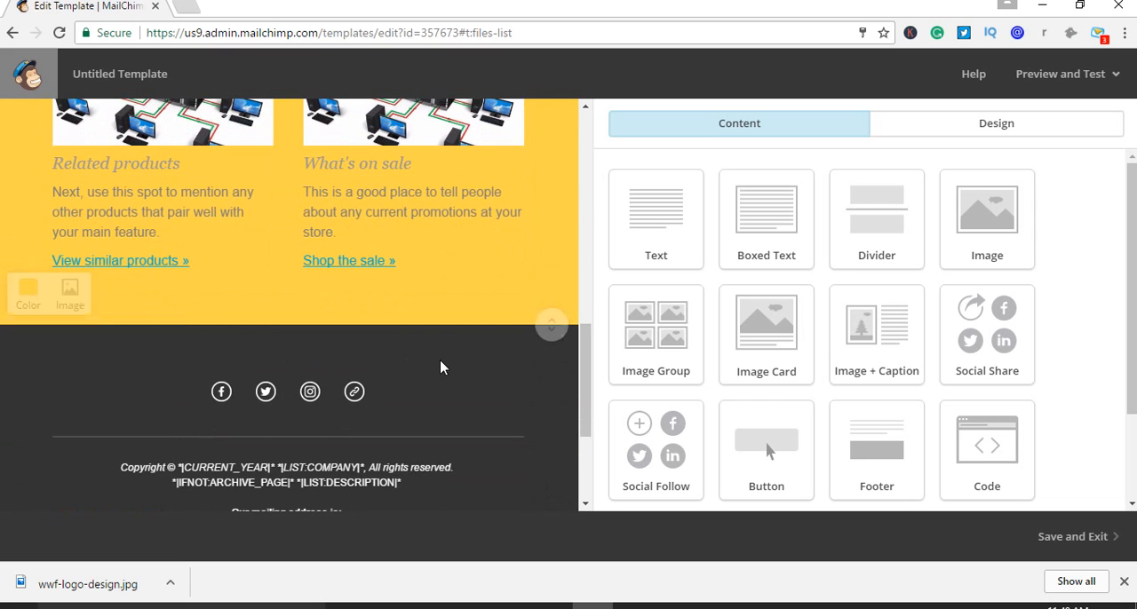
scroll(442, 367, down, 3)
scroll(469, 399, up, 10)
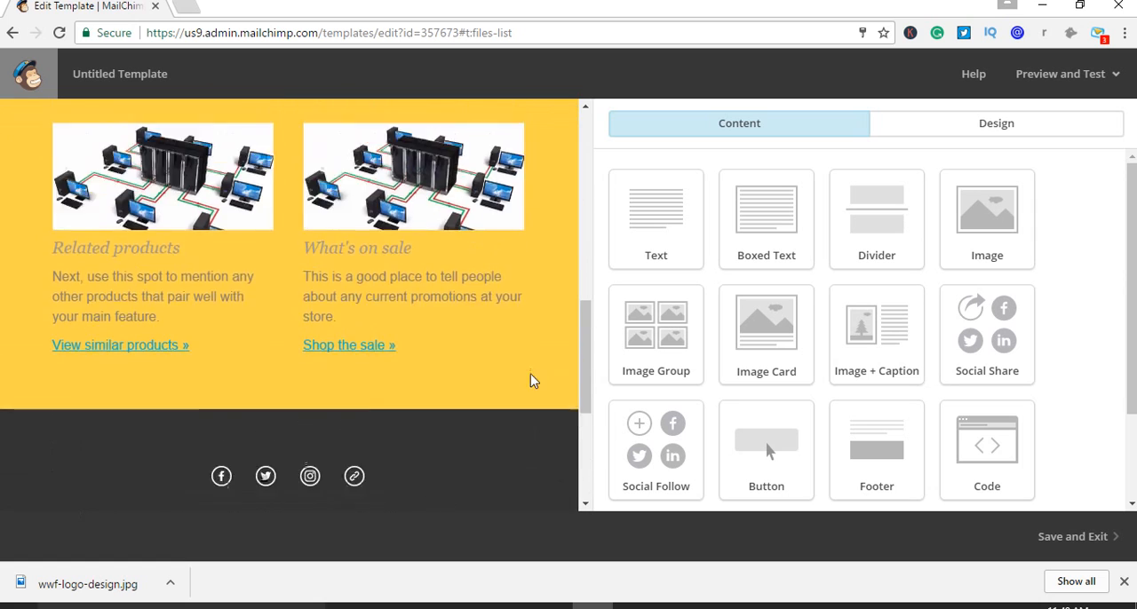
scroll(1116, 305, down, 1)
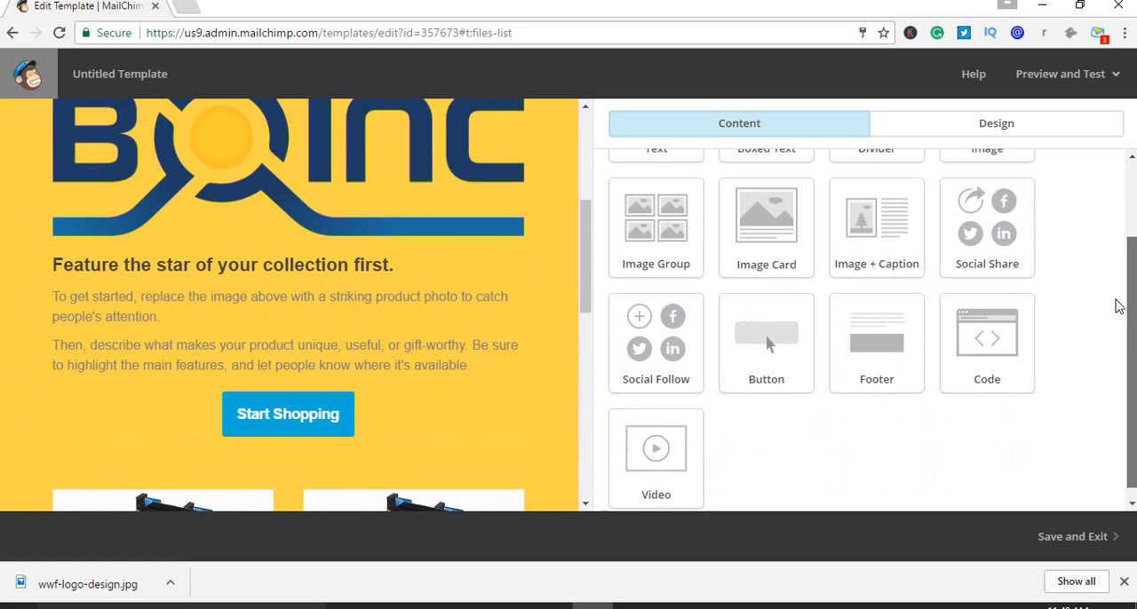
scroll(1127, 304, up, 1)
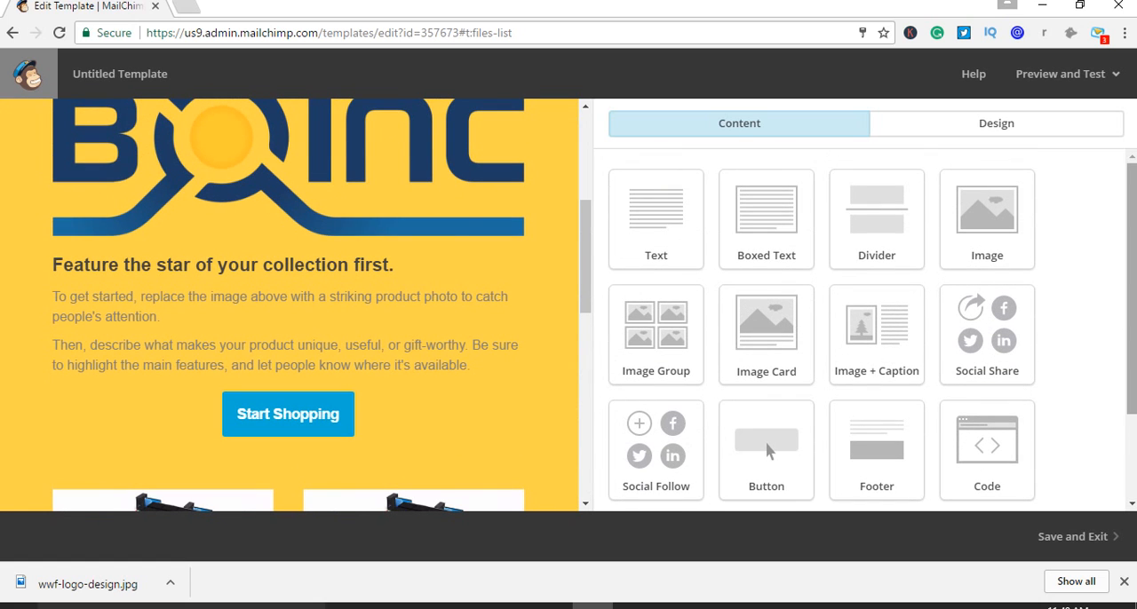
scroll(388, 338, down, 4)
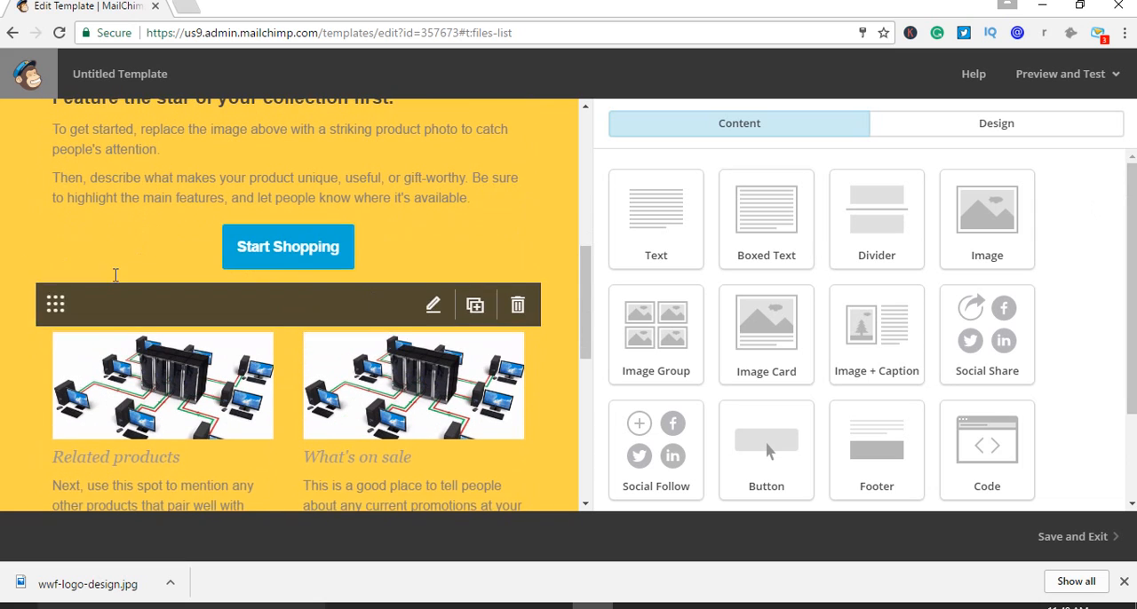
scroll(121, 376, down, 2)
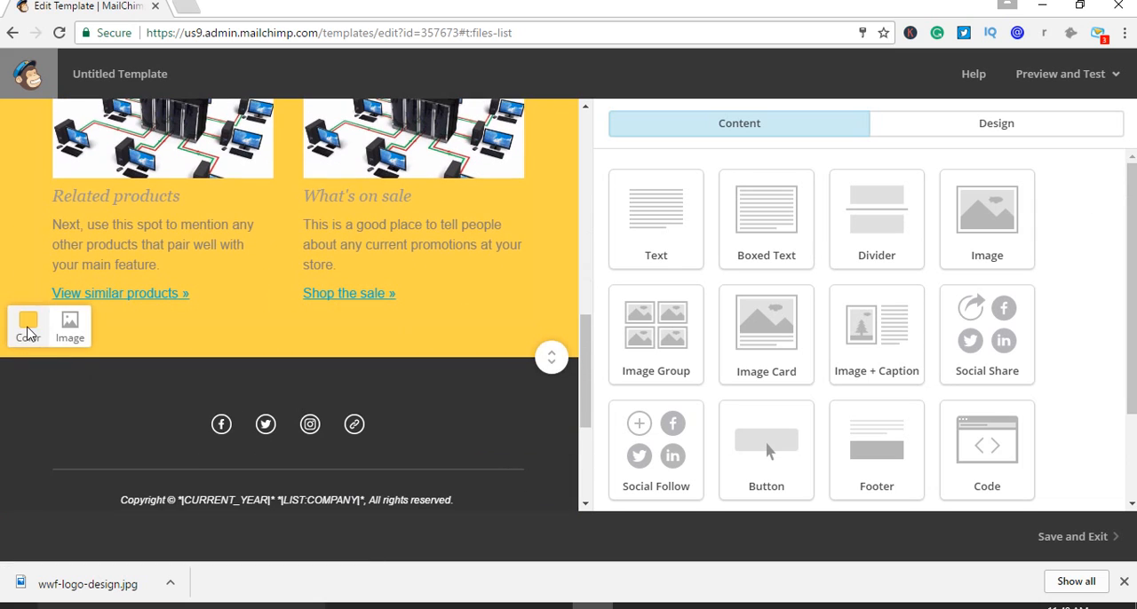
Remove the body section's background color with the No Color option, check the template, and close the color picker
click(27, 323)
scroll(46, 459, down, 4)
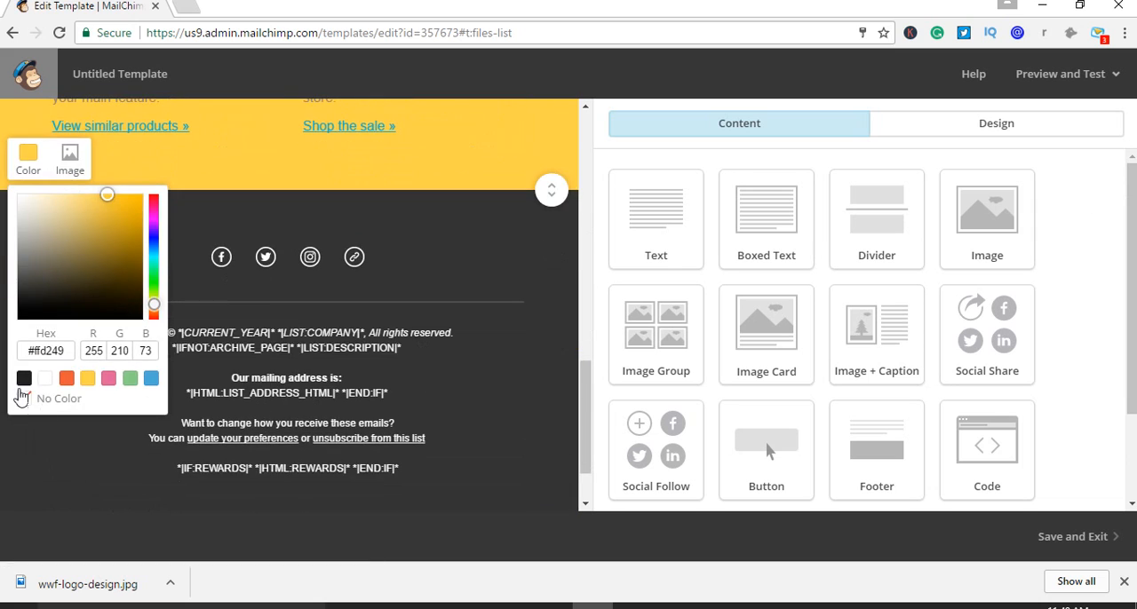
click(24, 399)
scroll(249, 356, up, 6)
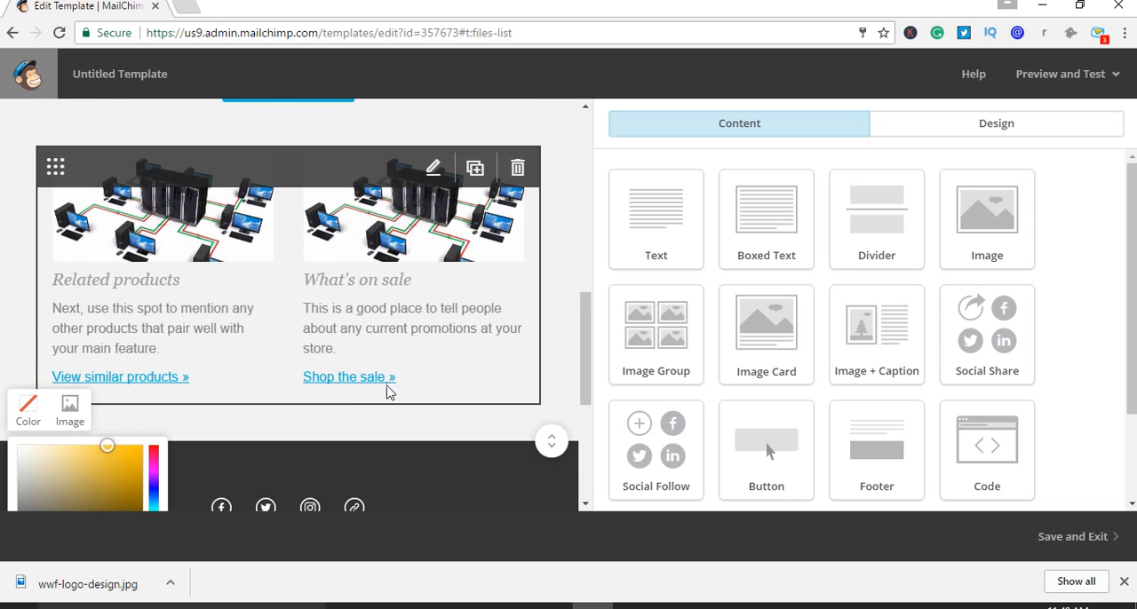
scroll(388, 390, up, 6)
scroll(460, 338, up, 5)
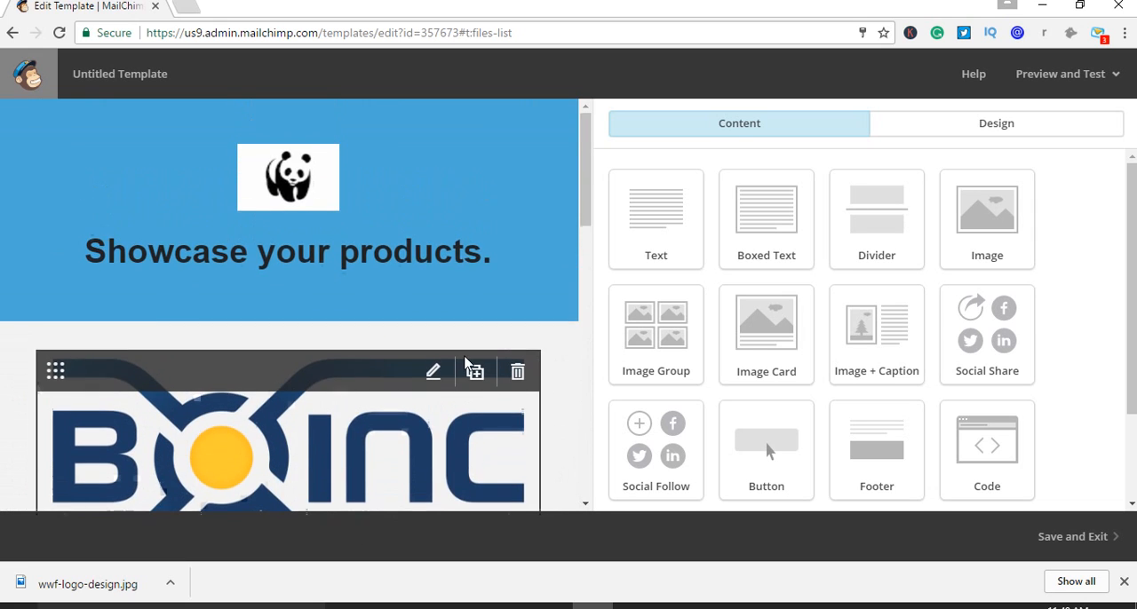
scroll(465, 362, down, 10)
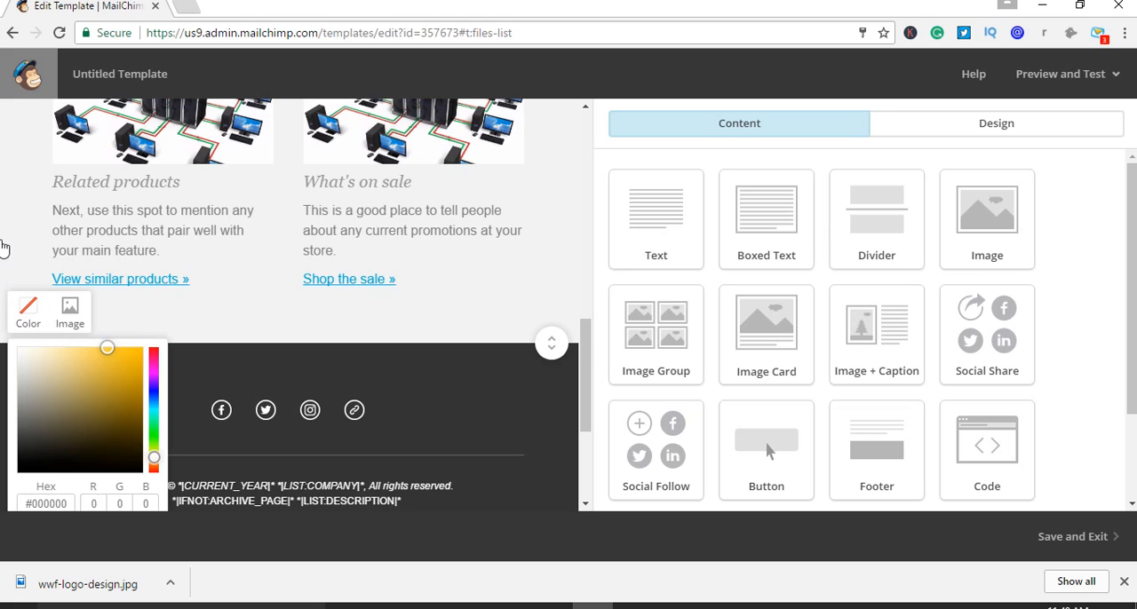
click(5, 250)
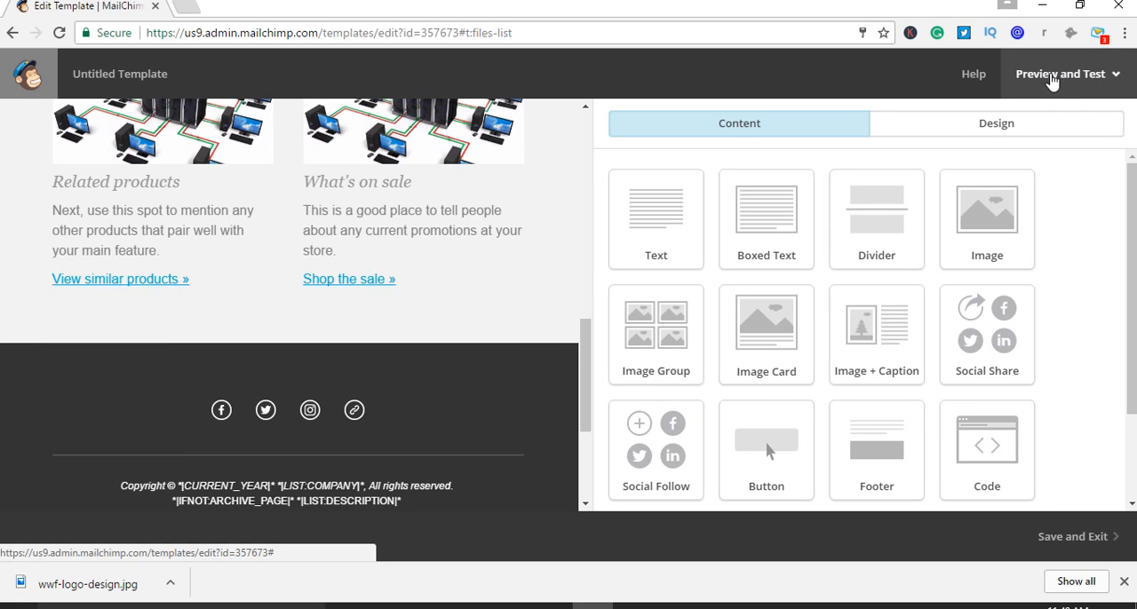
click(1050, 79)
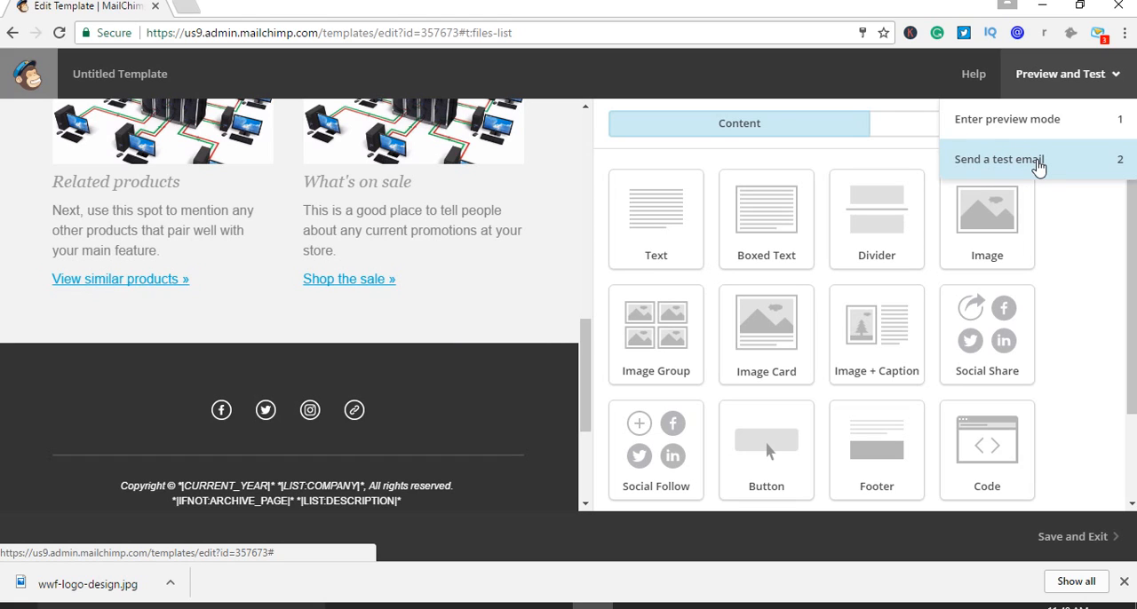
click(1038, 168)
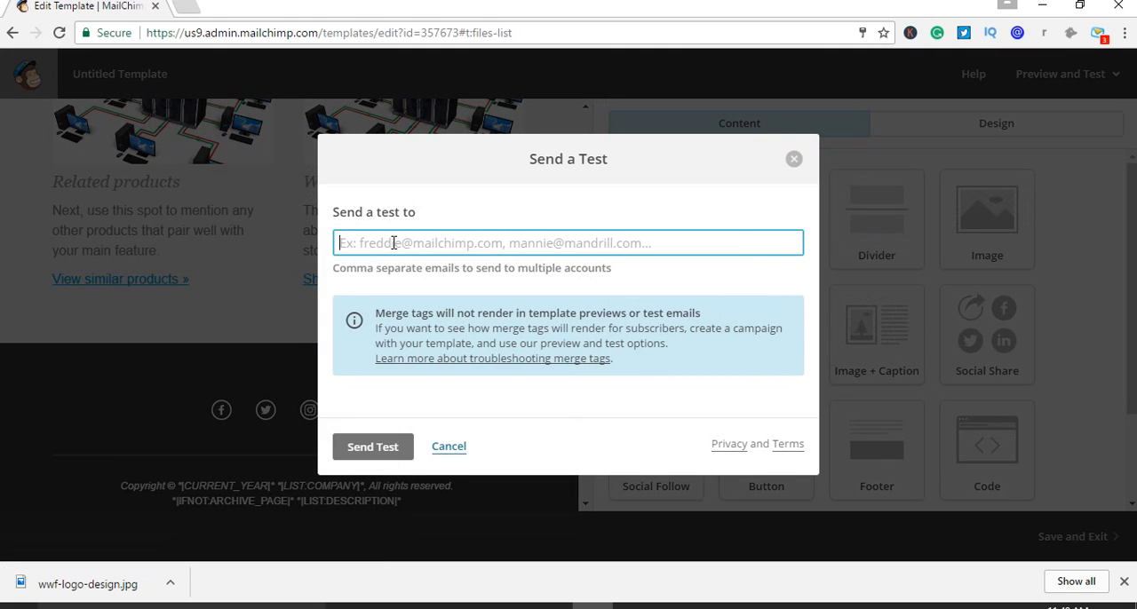
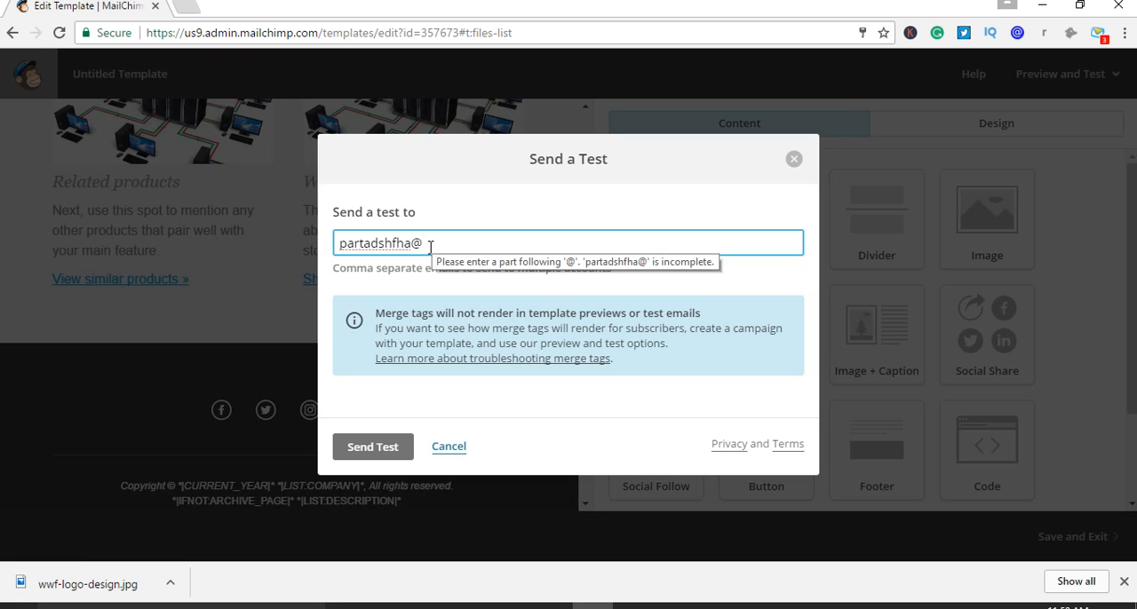
drag(432, 246, 337, 235)
key(BackSpace)
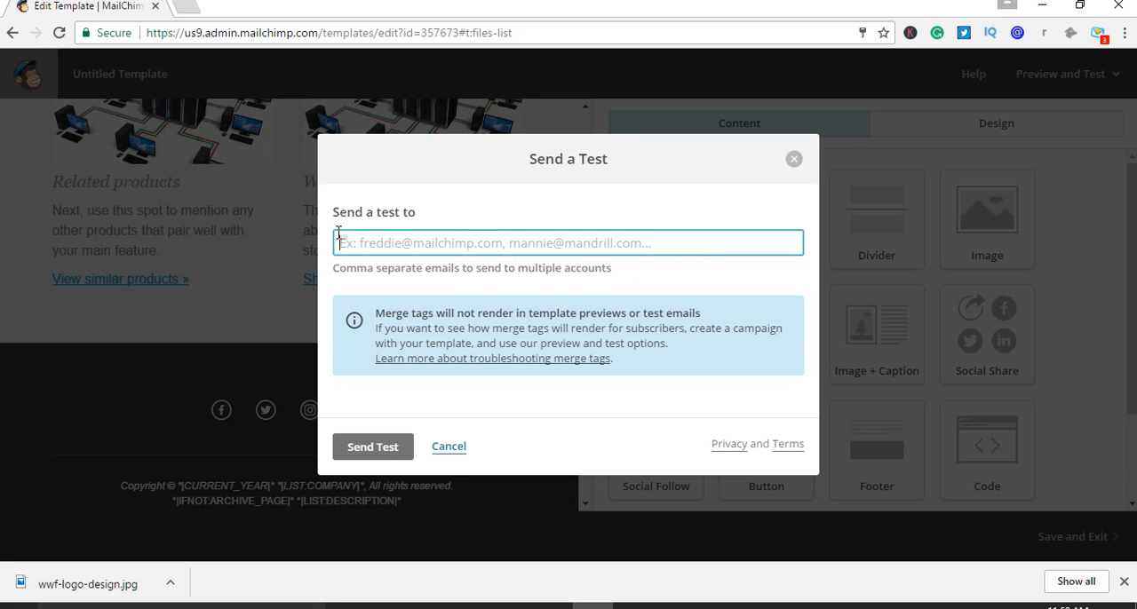
click(447, 449)
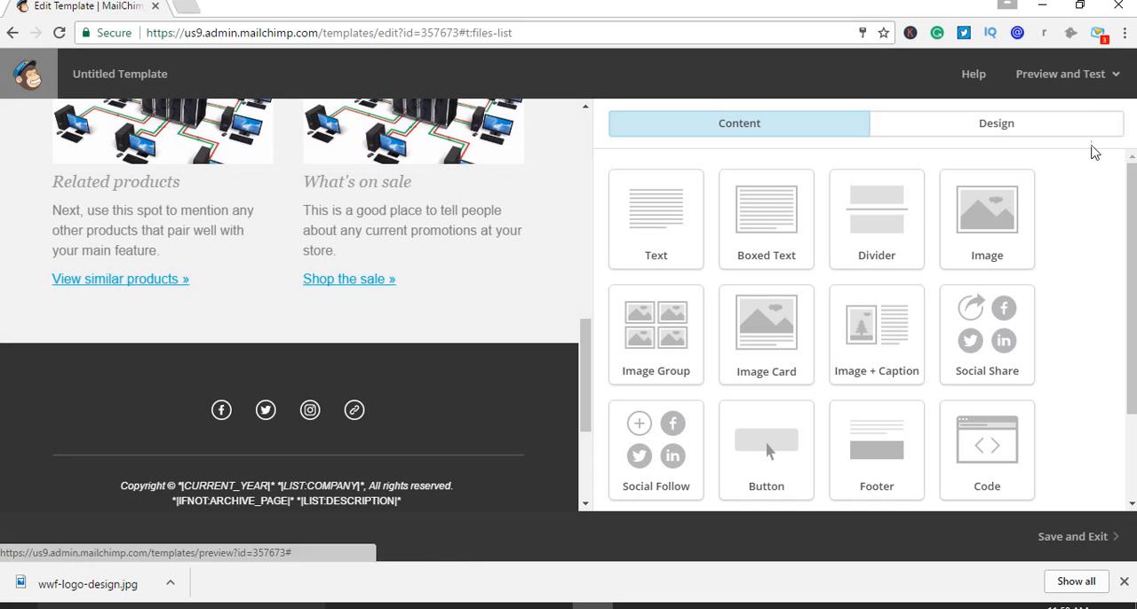
Enter preview mode for the template and look through its desktop version from header to footer
click(1091, 78)
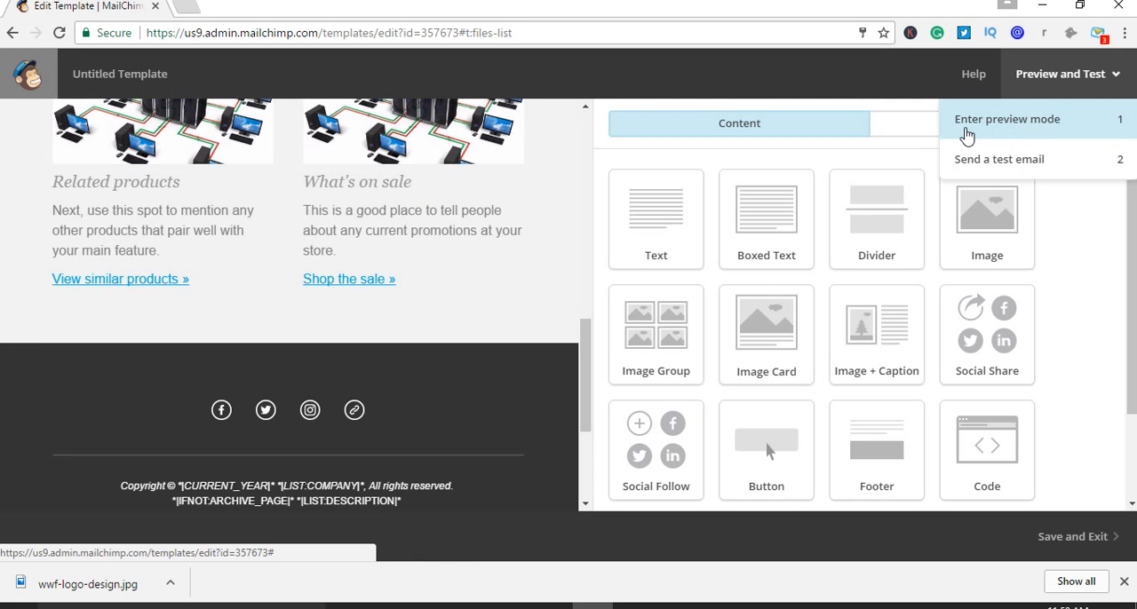
click(1001, 131)
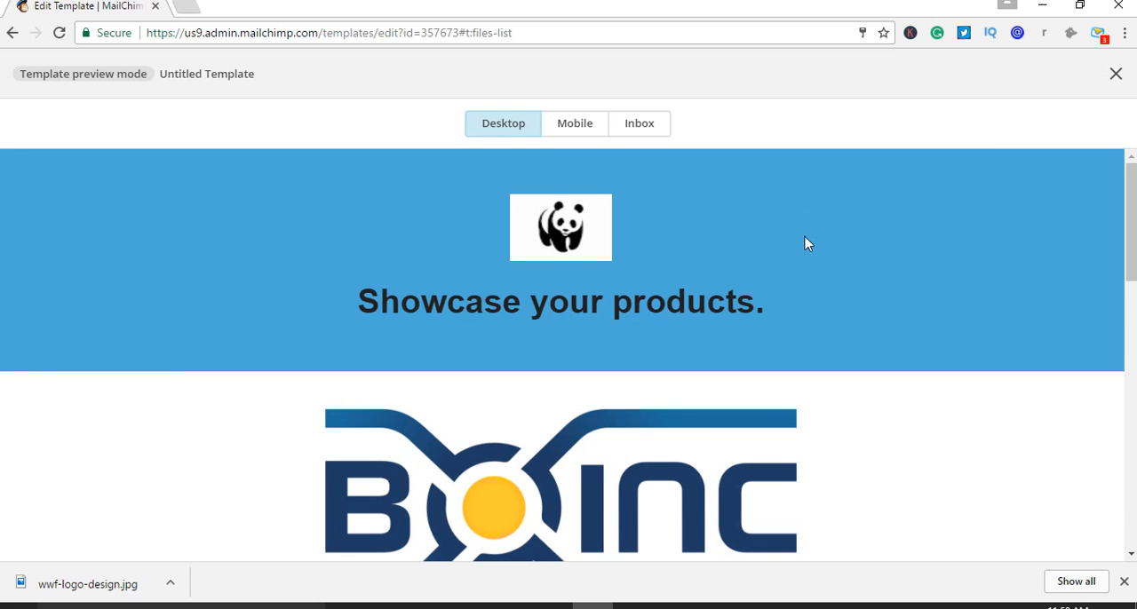
scroll(807, 243, down, 6)
scroll(857, 319, down, 2)
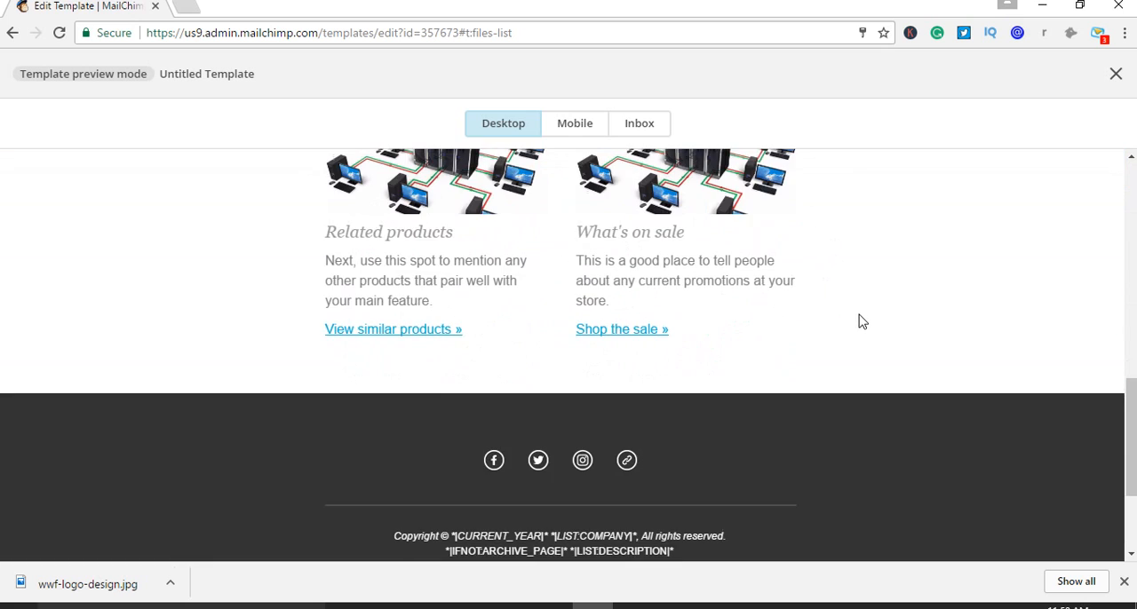
scroll(868, 322, up, 3)
scroll(880, 312, up, 4)
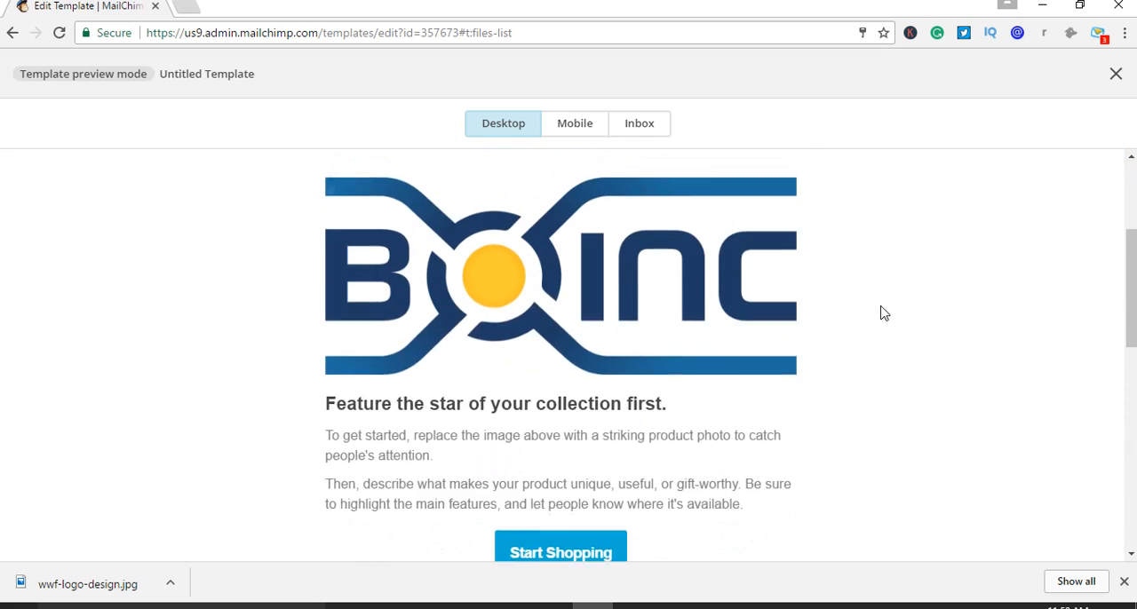
Look through the template's mobile preview down to the footer, and switch to the inbox preview
click(579, 128)
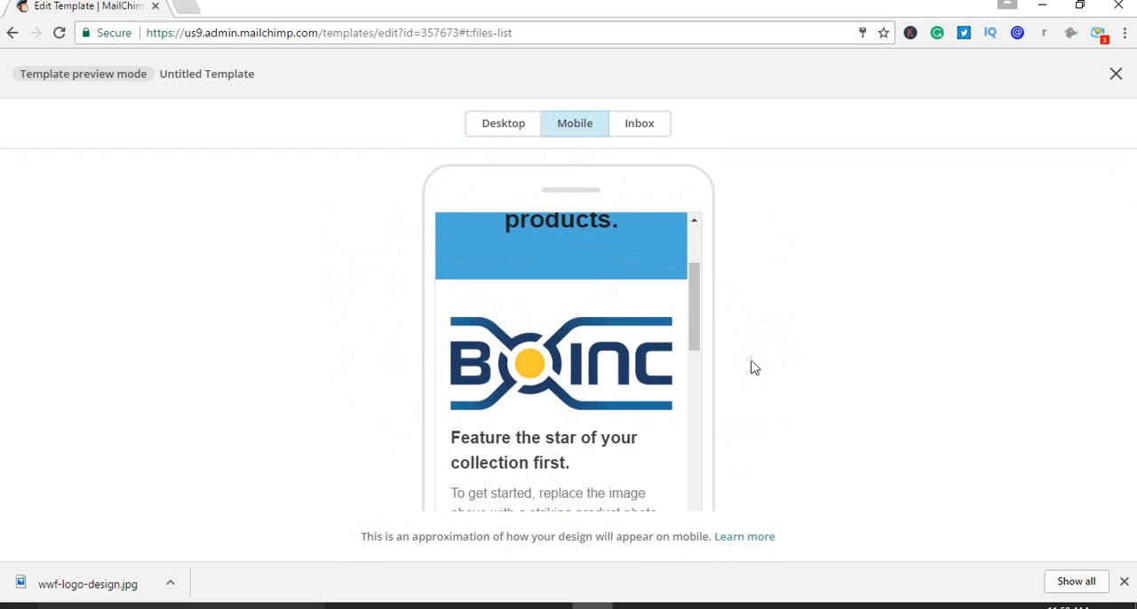
scroll(695, 354, down, 4)
scroll(696, 360, down, 10)
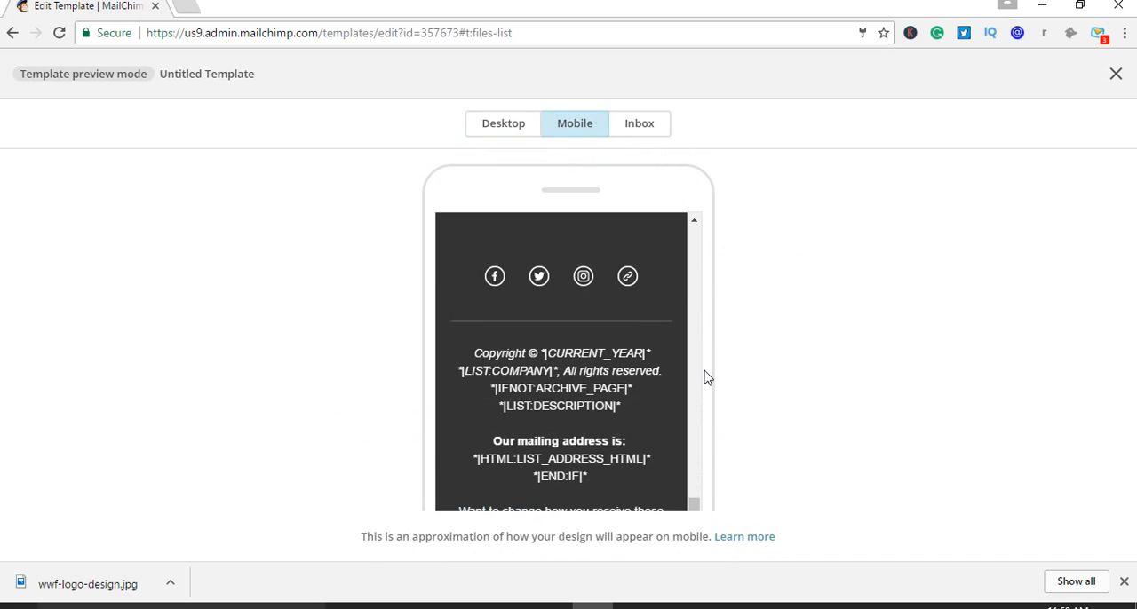
click(653, 132)
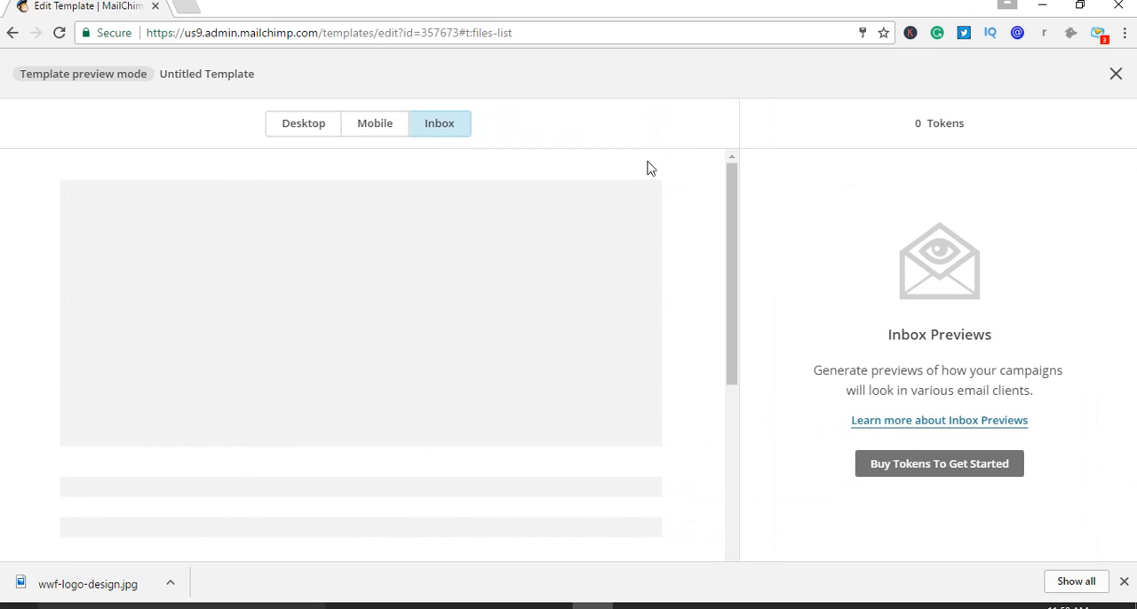
Look through the inbox preview, switch back to the desktop preview, and exit preview mode to the template's header
scroll(702, 302, down, 3)
scroll(708, 315, down, 3)
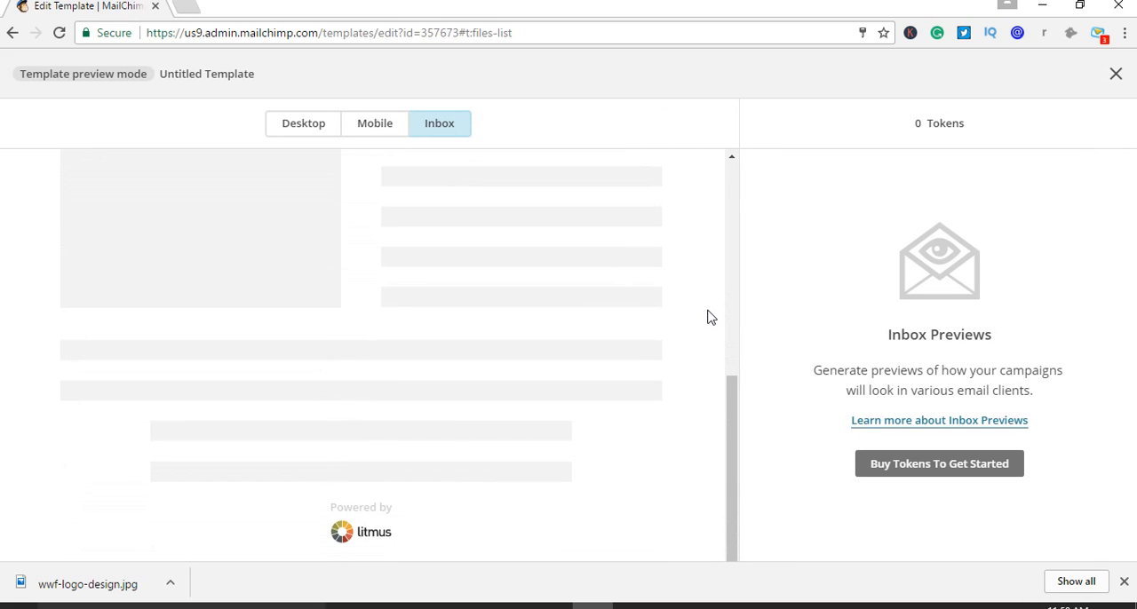
scroll(715, 311, up, 6)
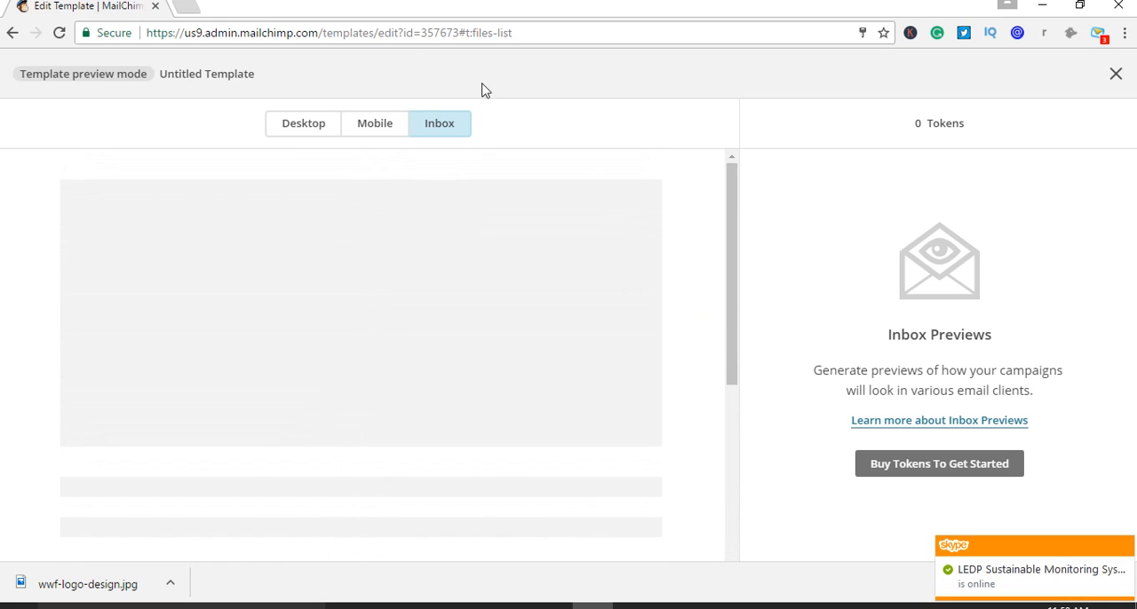
click(308, 132)
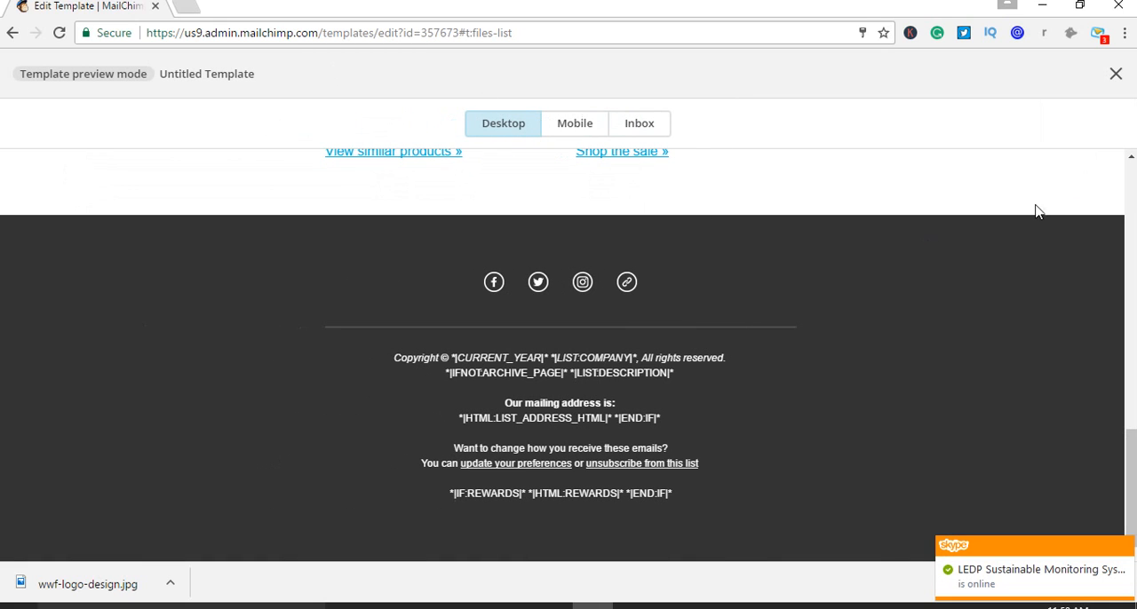
click(1115, 74)
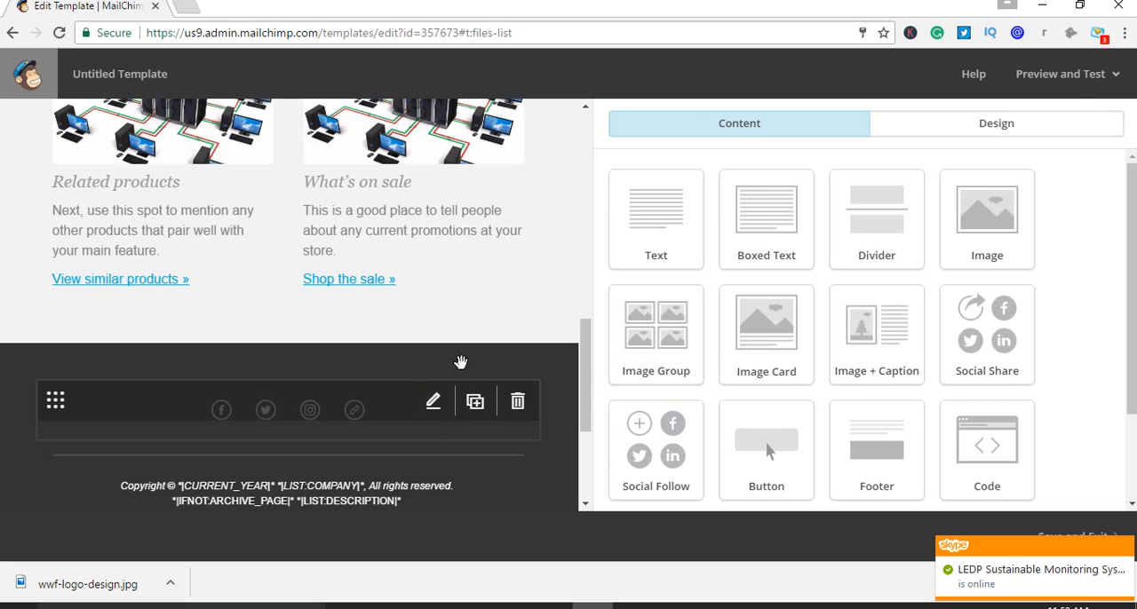
scroll(483, 329, up, 10)
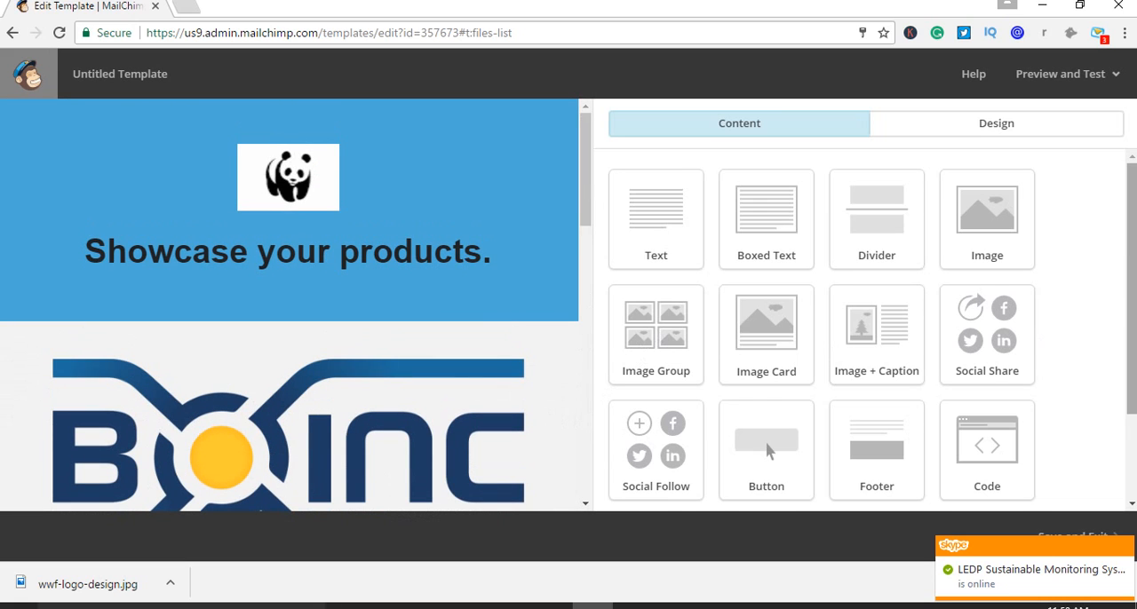
Save the template under the name test3 and exit to the templates list
mouse_move(1130, 254)
mouse_down()
mouse_move(1107, 389)
mouse_move(1115, 258)
mouse_up()
click(1125, 547)
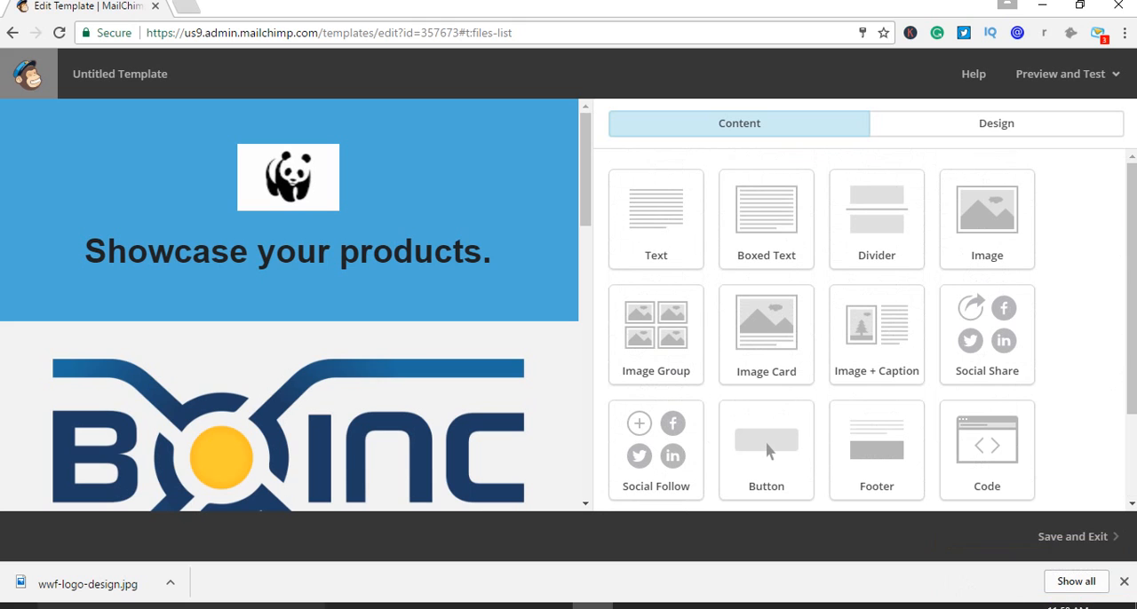
click(1089, 546)
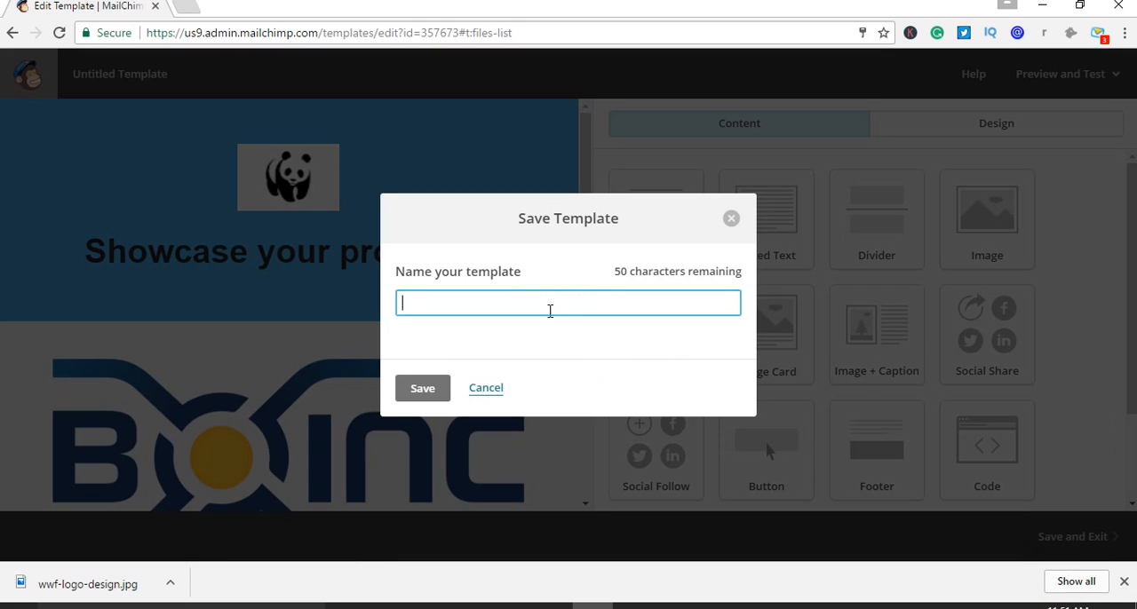
text(test3)
click(424, 394)
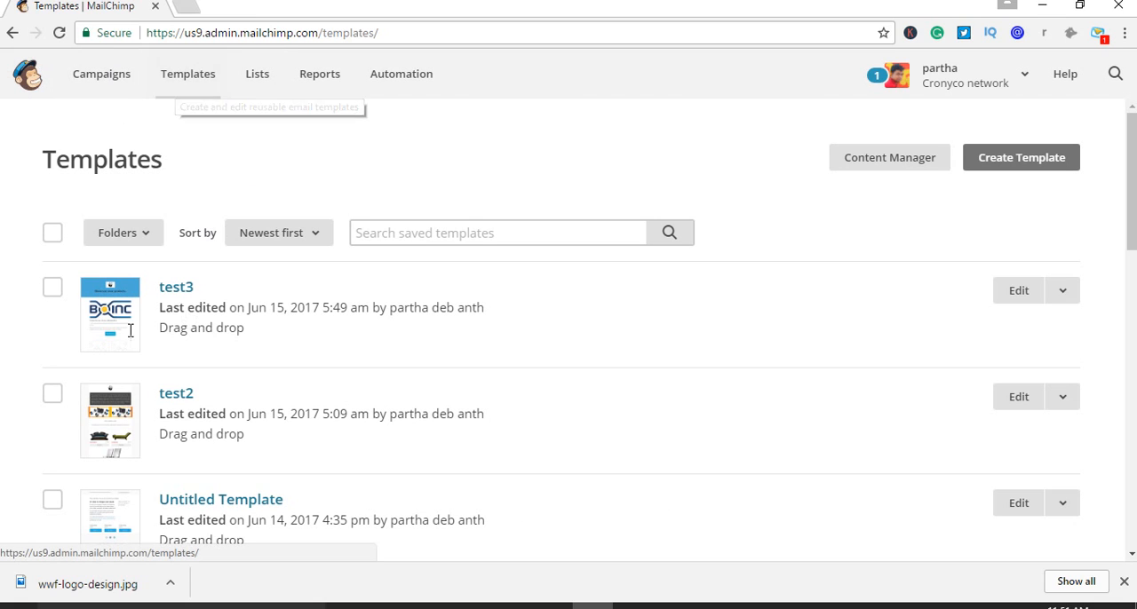
Reopen the saved test3 template for editing and look through its header, featured product and related products sections
click(1021, 296)
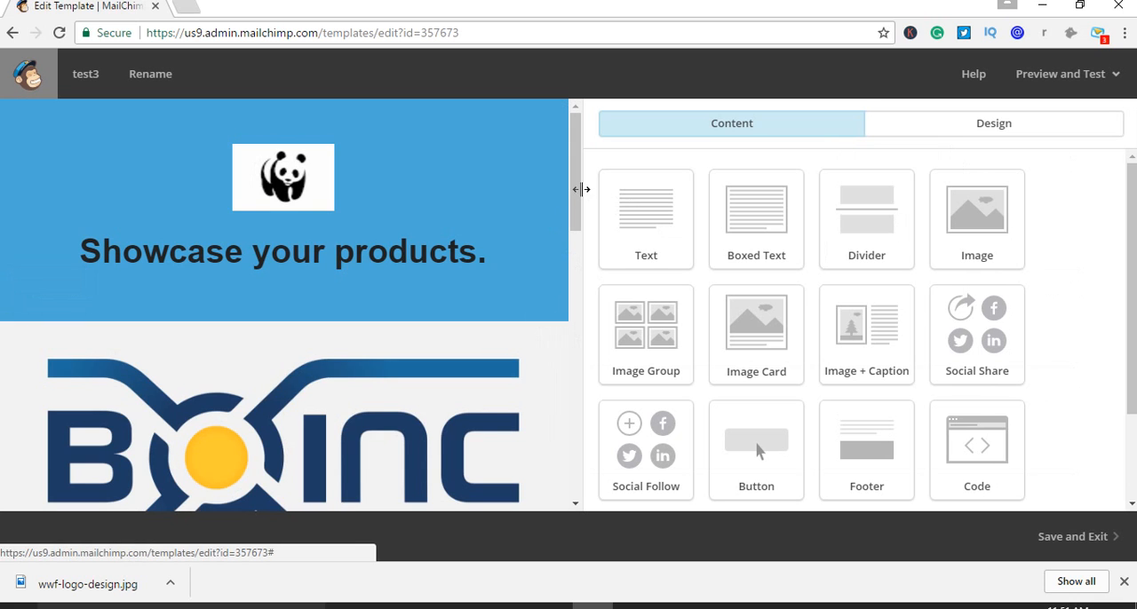
drag(581, 189, 624, 269)
drag(595, 201, 595, 142)
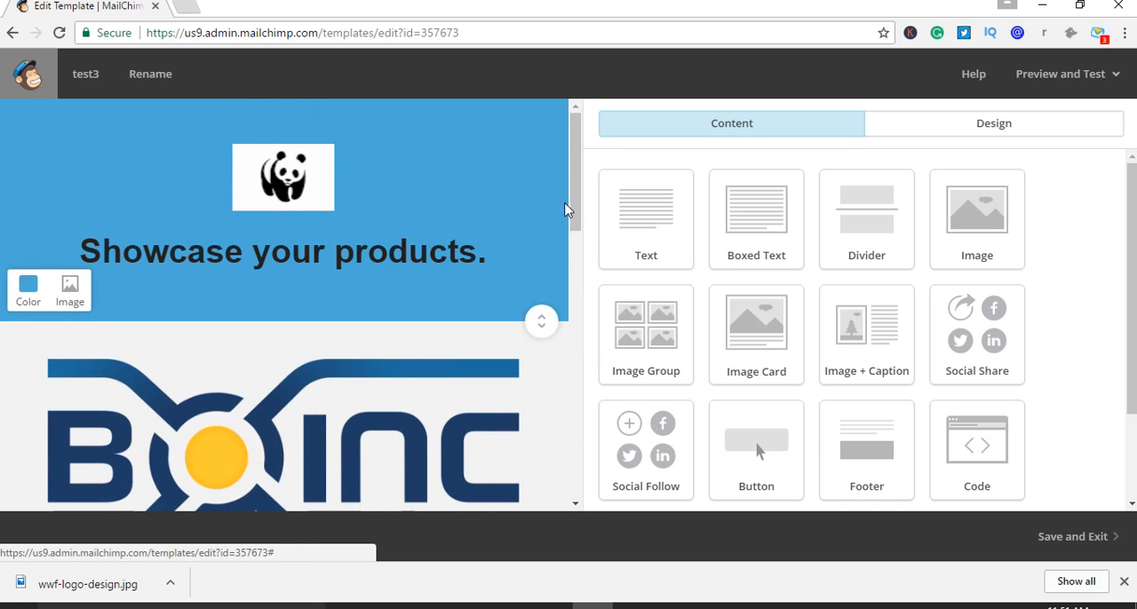
mouse_move(574, 186)
mouse_down()
mouse_move(578, 216)
mouse_move(575, 178)
mouse_up()
mouse_move(302, 178)
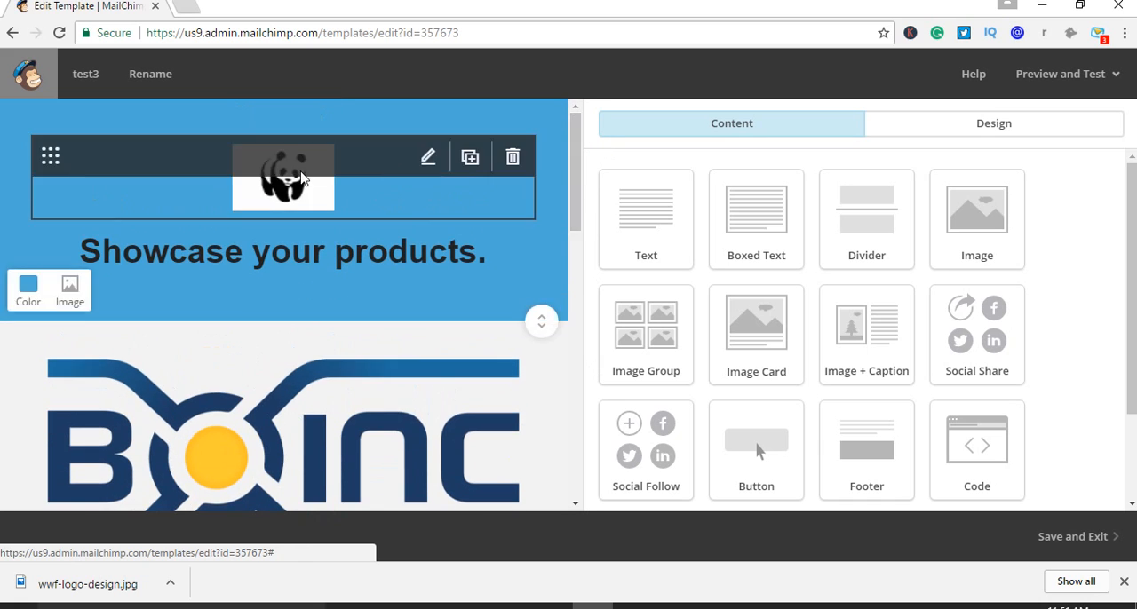
scroll(305, 386, down, 2)
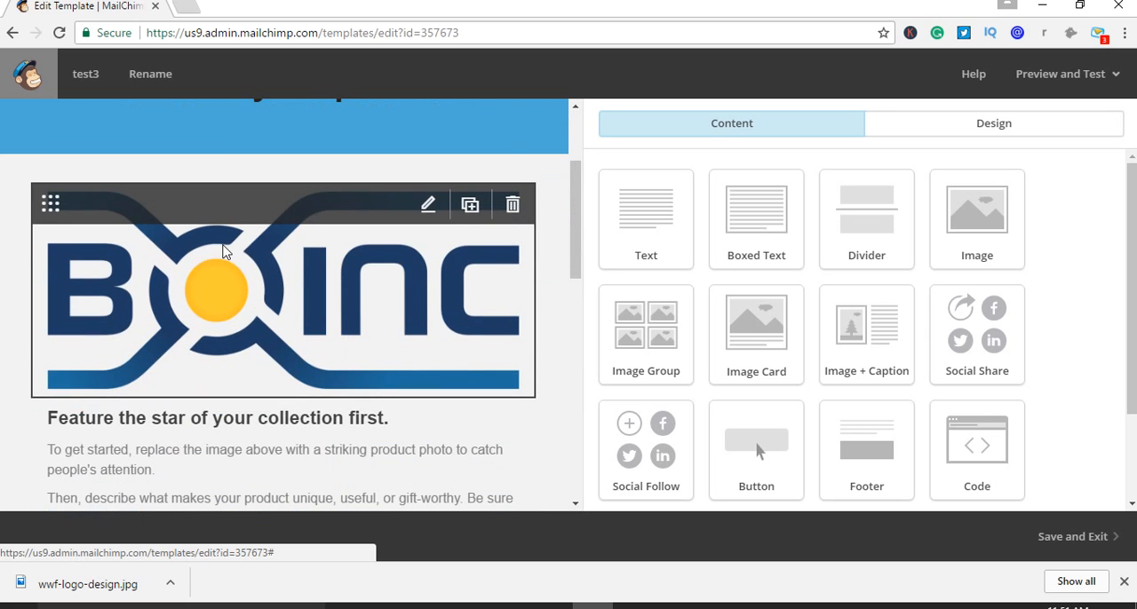
scroll(327, 391, down, 7)
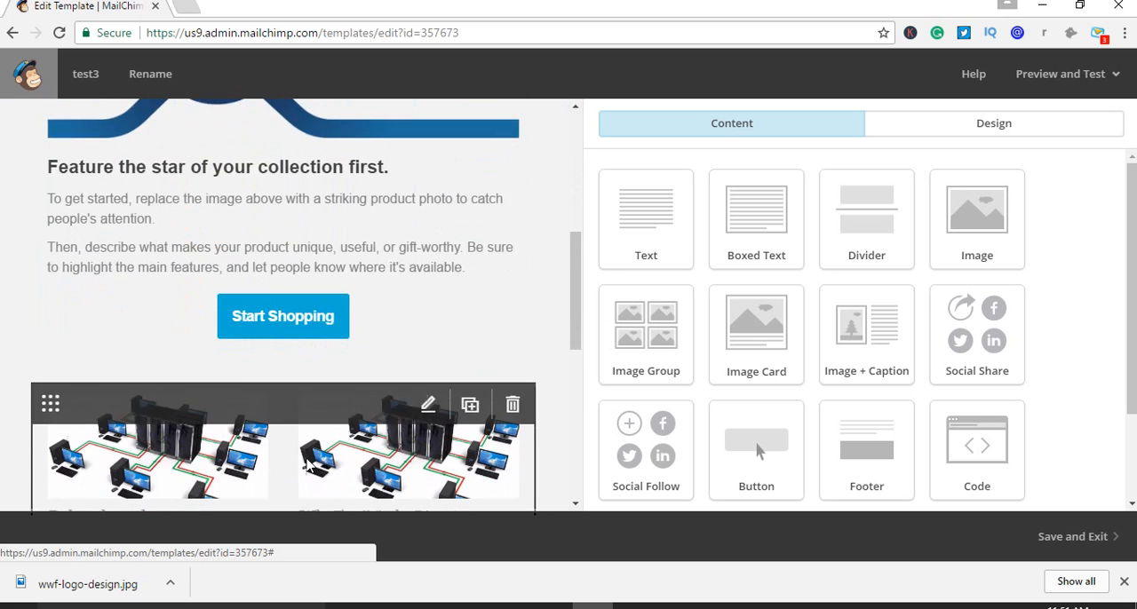
scroll(320, 432, up, 10)
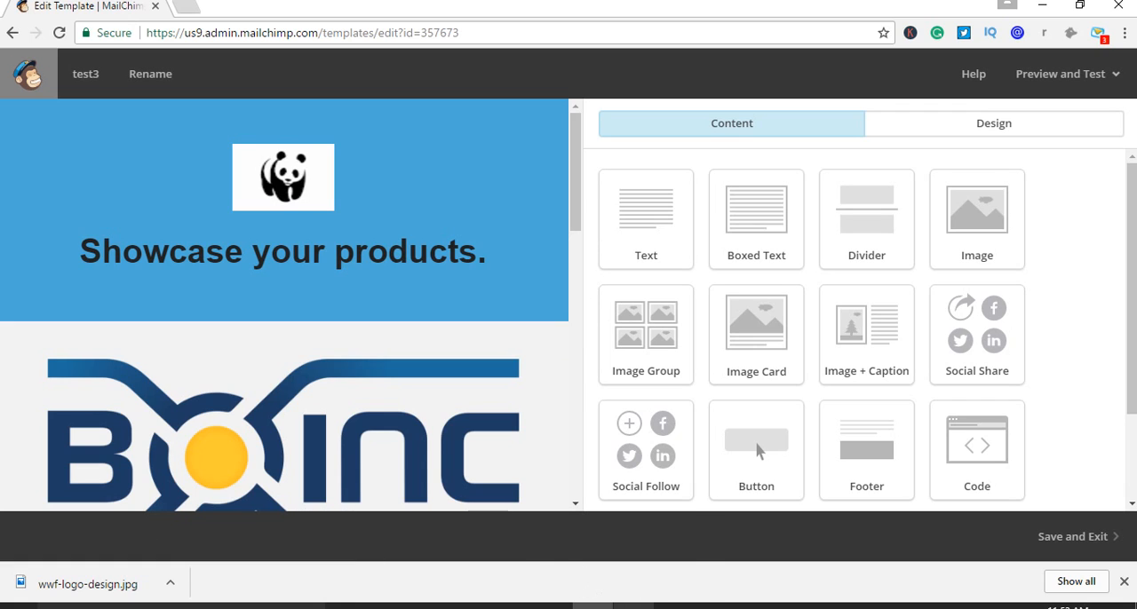
click(633, 606)
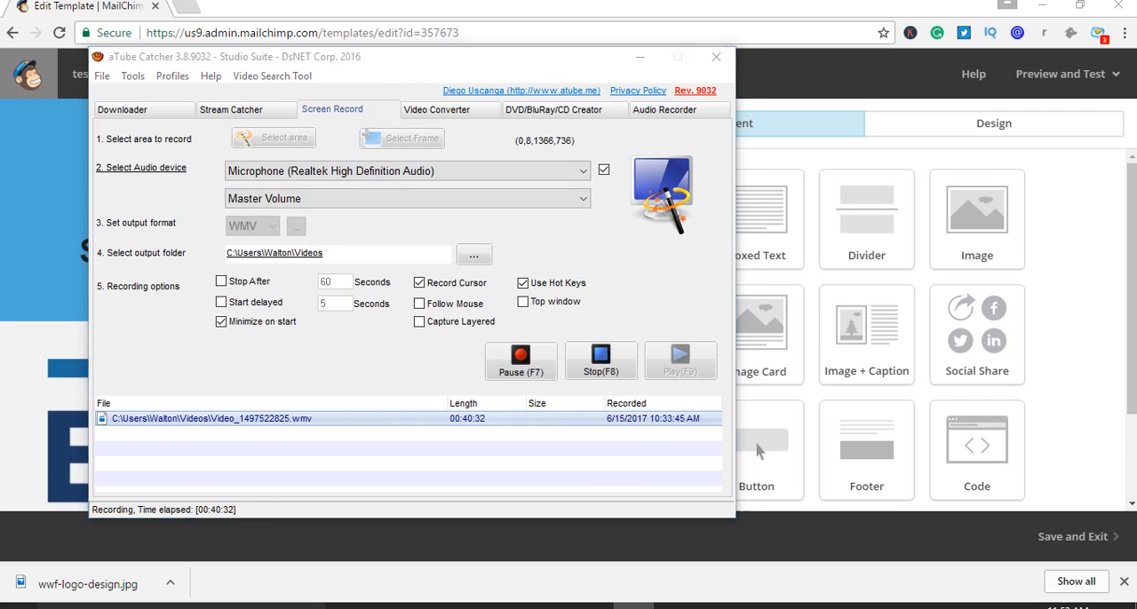
click(640, 56)
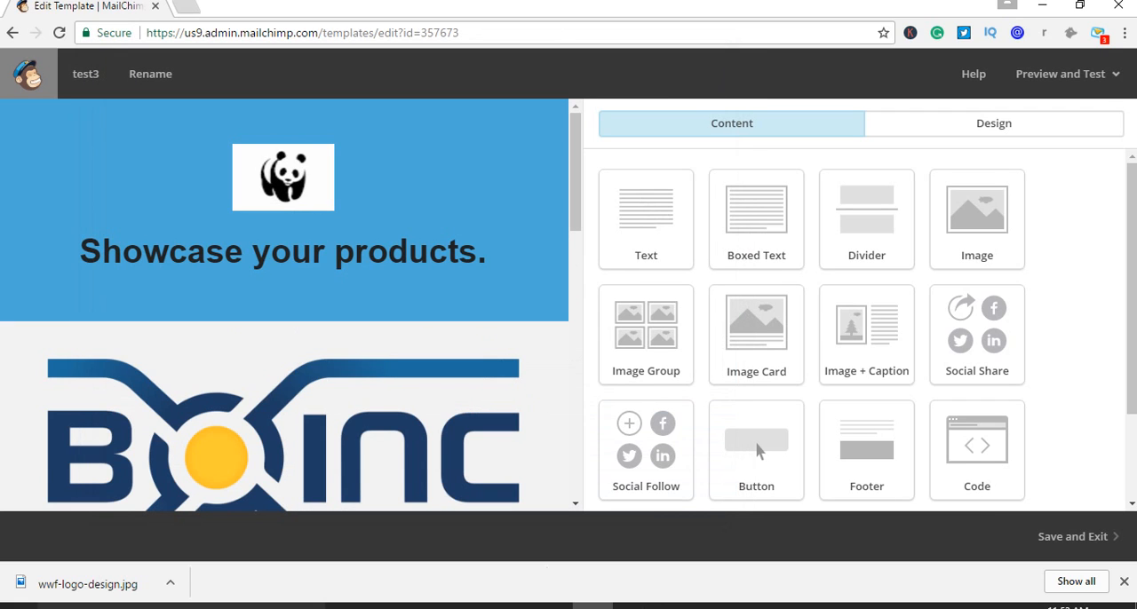